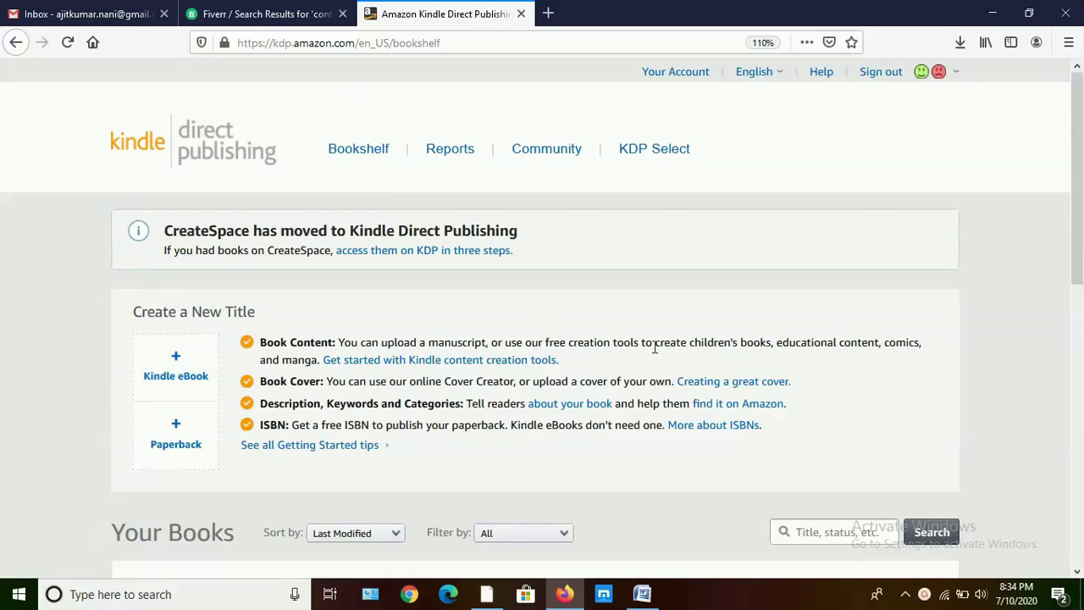
# Switch to Word, look over the manuscript "How to Monetize Website (Bridge the Blogs)", and close it
pyautogui.click(642, 593)
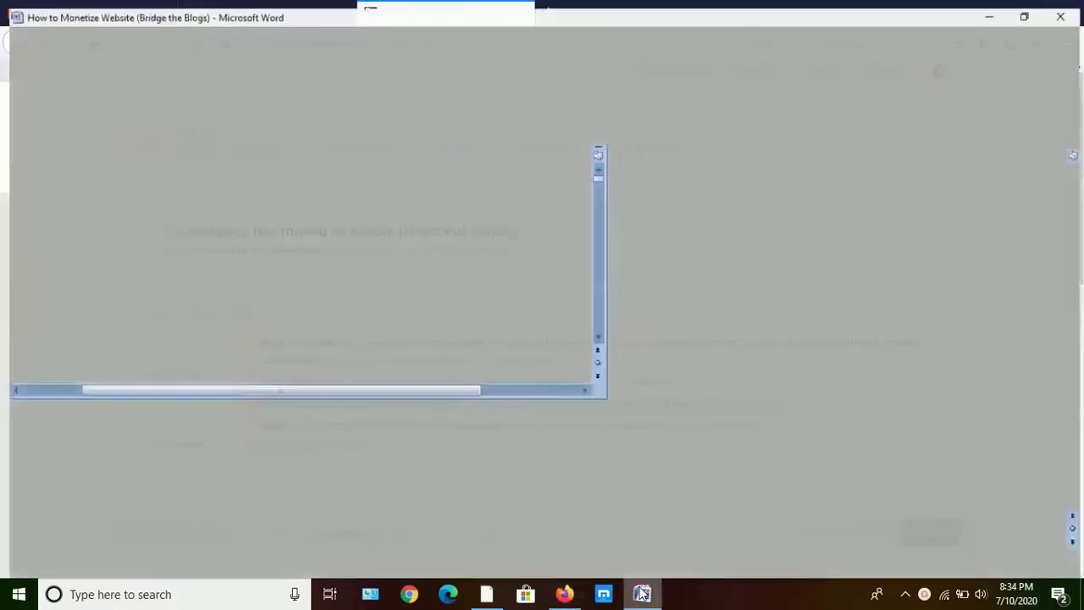
pyautogui.click(743, 363)
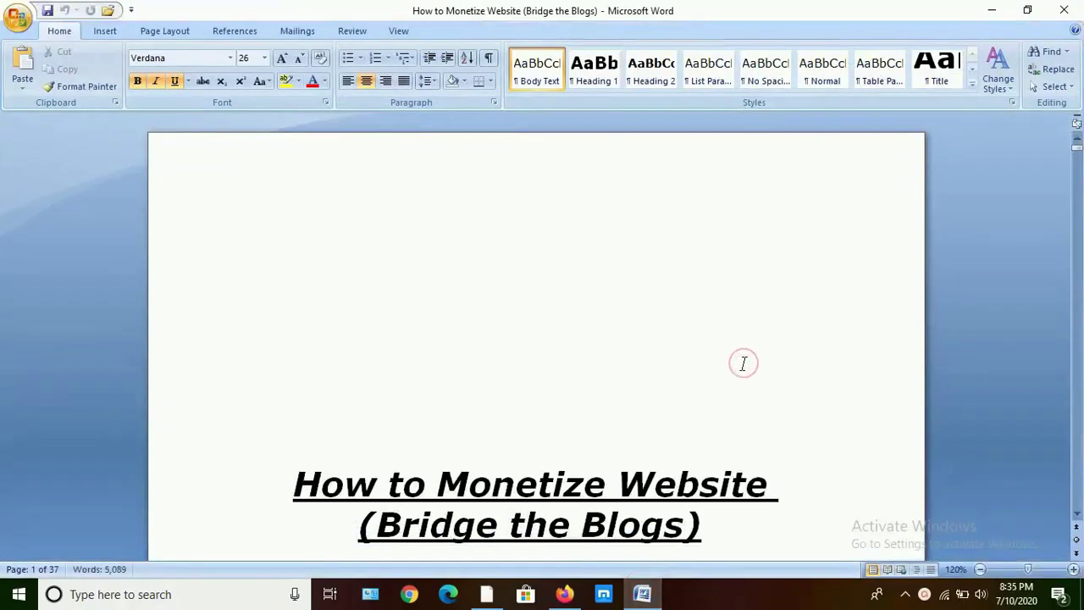
pyautogui.press('pagedown')
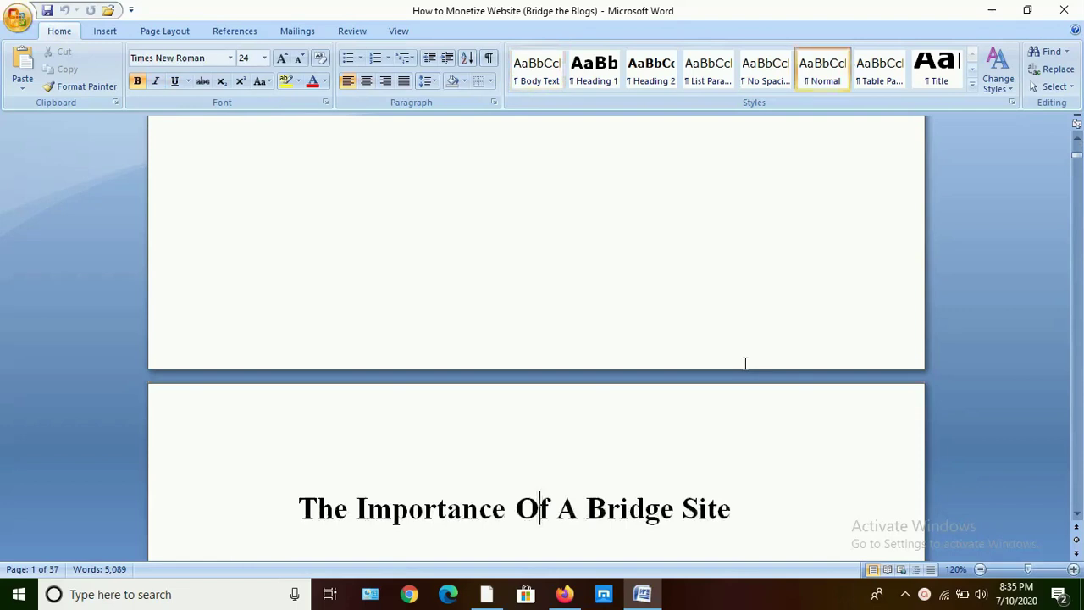
pyautogui.press('pageup')
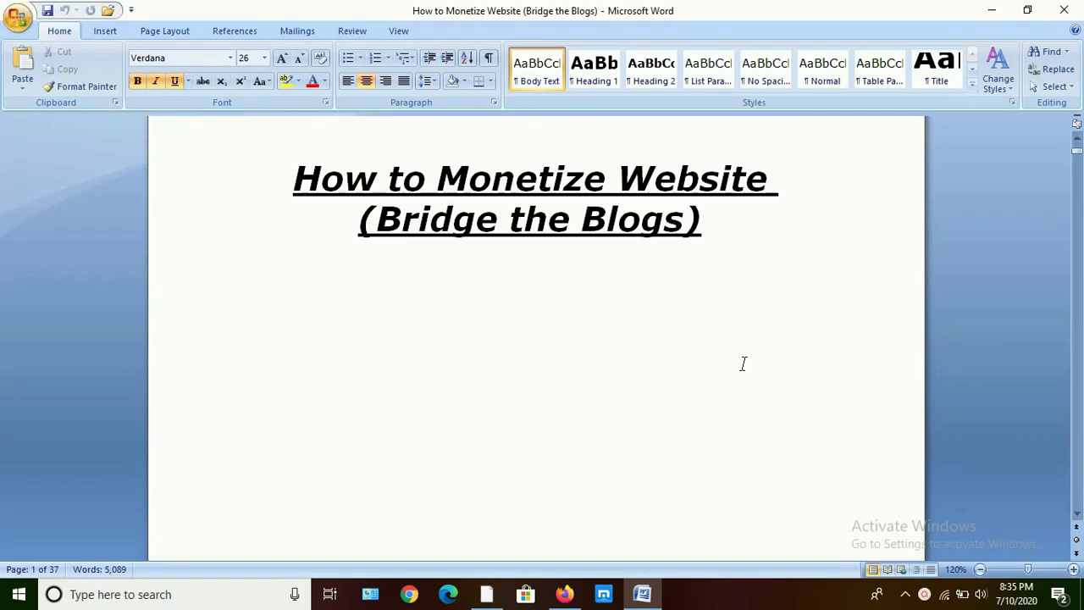
pyautogui.click(745, 281)
pyautogui.click(1066, 10)
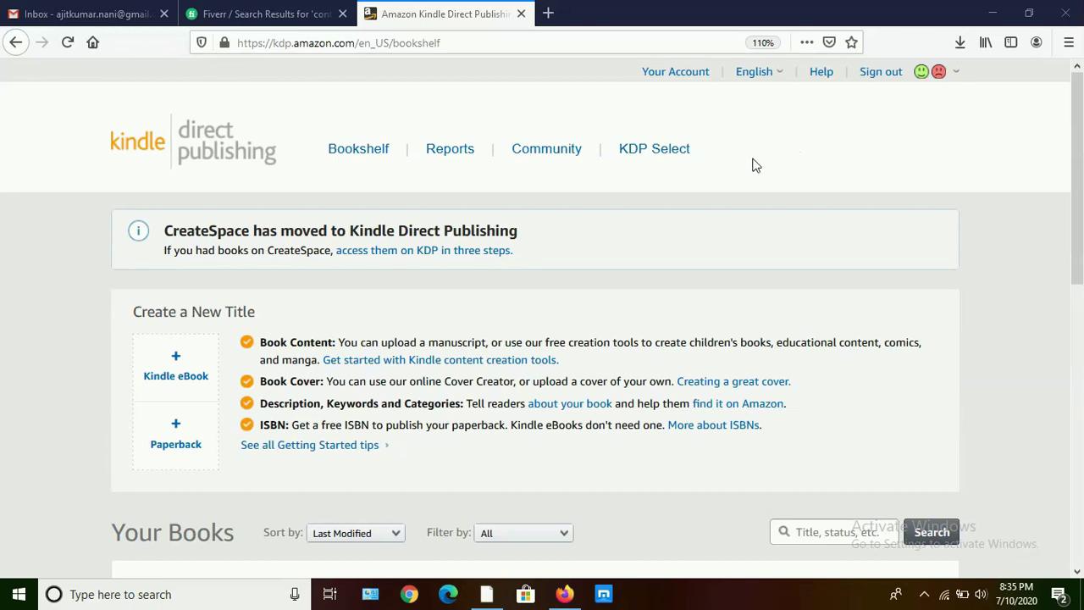
# Start a new Kindle eBook title and look over its eBook details form
pyautogui.click(183, 365)
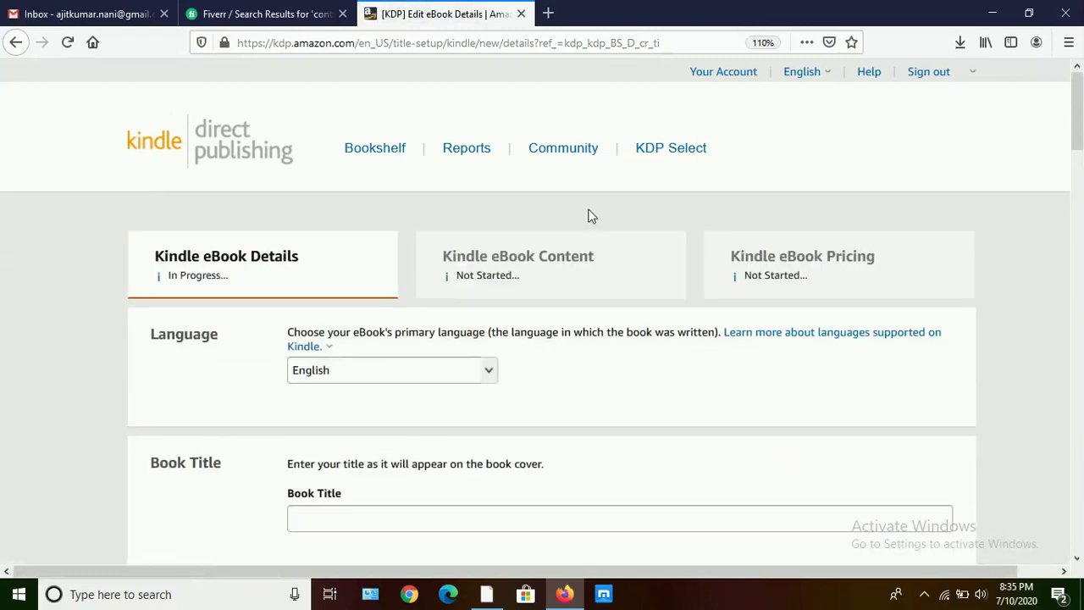
pyautogui.scroll(-15, 588, 215)
pyautogui.scroll(15, 820, 212)
pyautogui.scroll(-3, 692, 206)
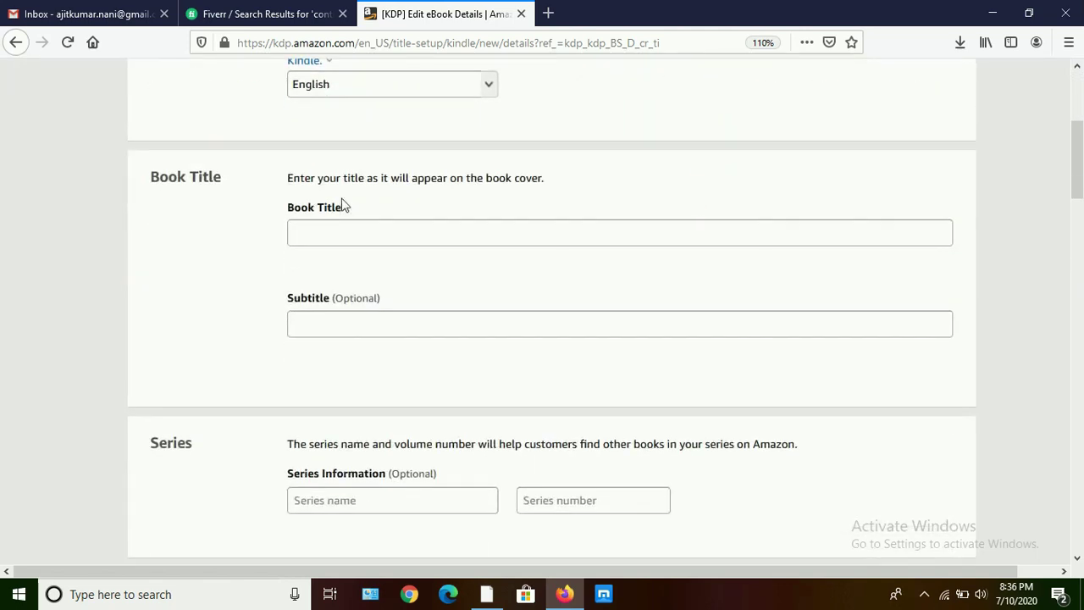
# Enter the book title "How to Monetize Website(Bridge the Blogs)" with no space before the opening bracket
pyautogui.click(336, 229)
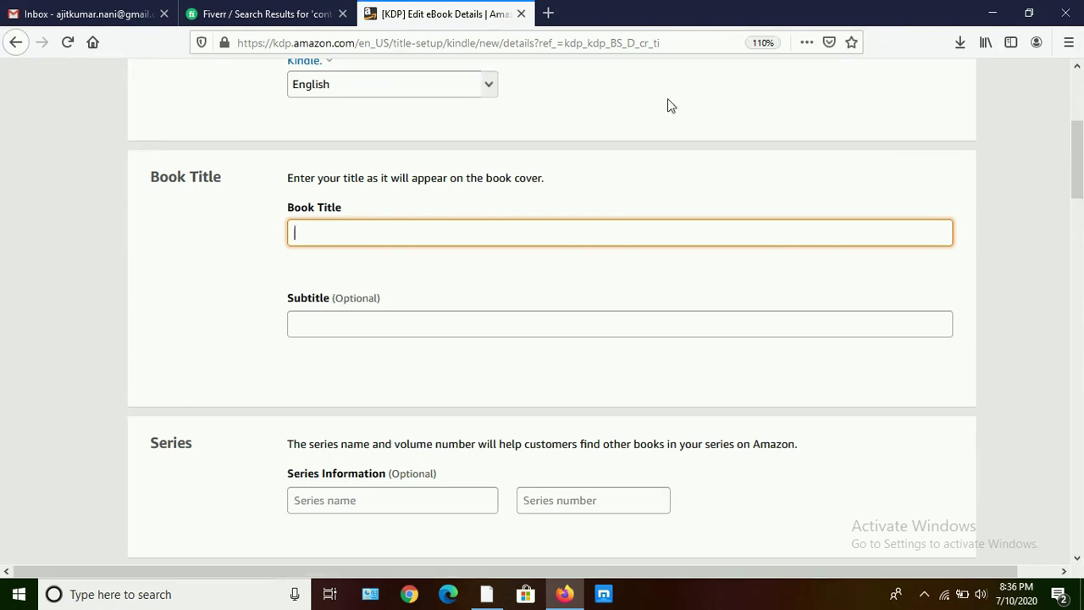
pyautogui.write('How to Monetize Website')
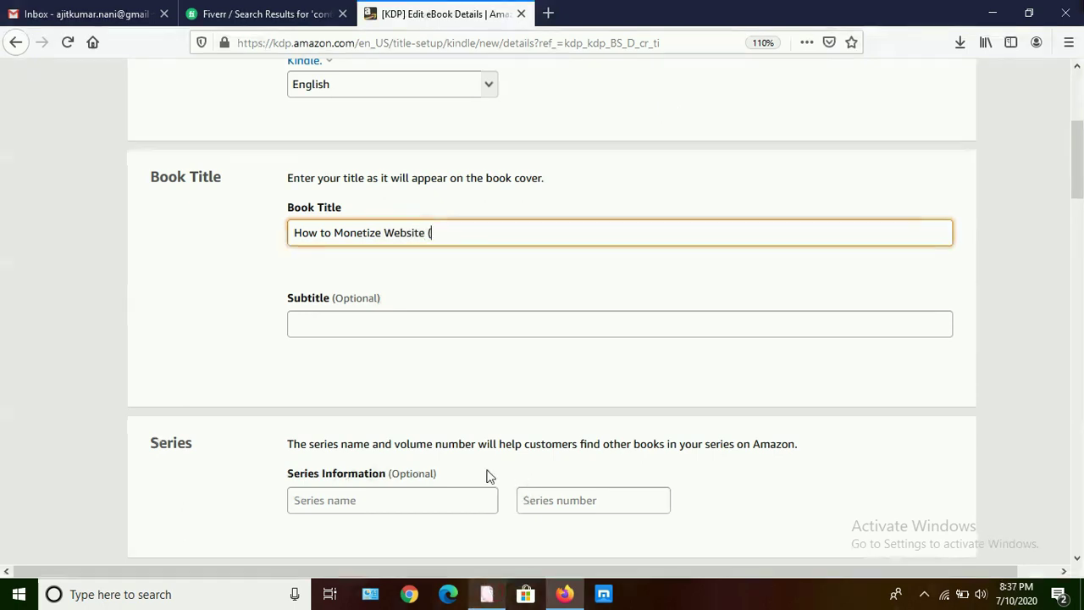
pyautogui.write('(Bri')
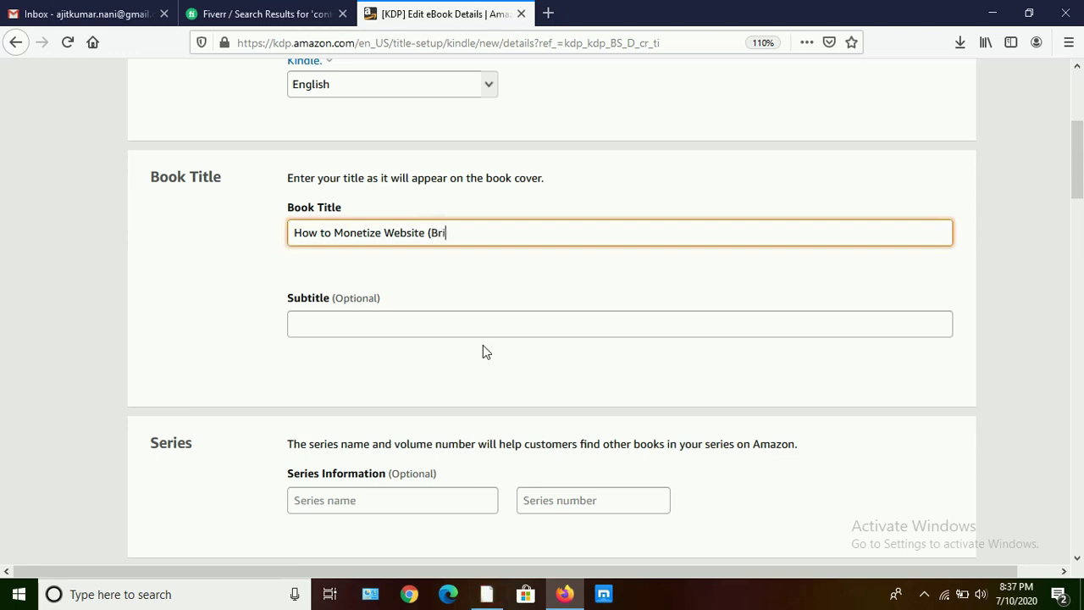
pyautogui.write('dge the Blogs)')
pyautogui.press('Left')
pyautogui.press('Left')
pyautogui.press('Left')
pyautogui.press('Left')
pyautogui.press('Left')
pyautogui.press('Left')
pyautogui.press('Left')
pyautogui.press('Left')
pyautogui.press('Left')
pyautogui.press('Left')
pyautogui.press('Left')
pyautogui.press('Left')
pyautogui.press('Left')
pyautogui.press('Left')
pyautogui.press('Left')
pyautogui.press('Left')
pyautogui.press('Left')
pyautogui.press('Left')
pyautogui.press('BackSpace')
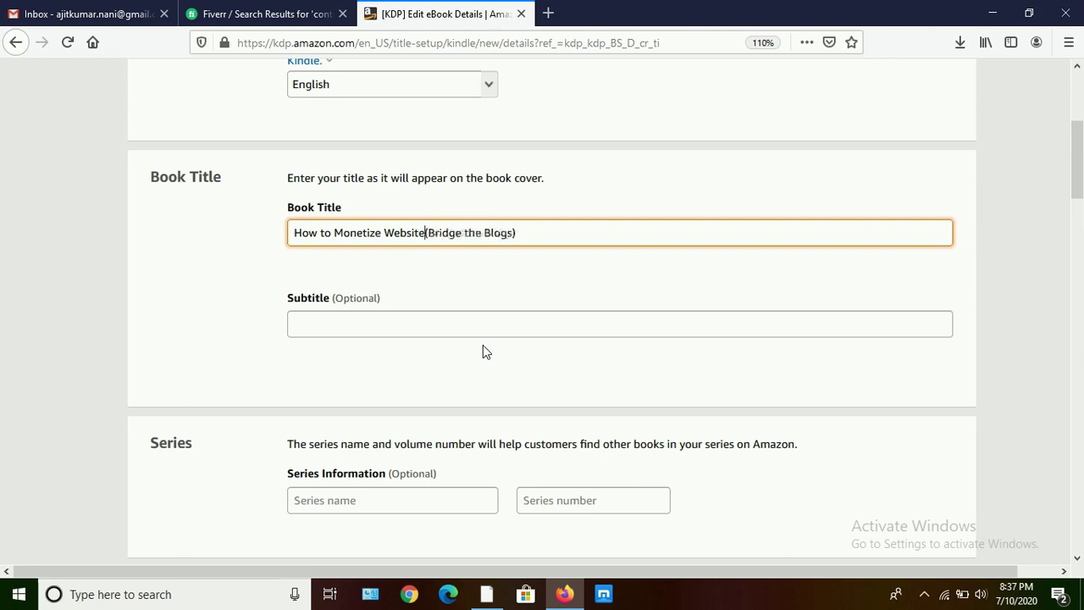
# Begin the subtitle with "Monetize Your Website in" and insert "in 2020" before the bracketed part of the book title
pyautogui.click(470, 327)
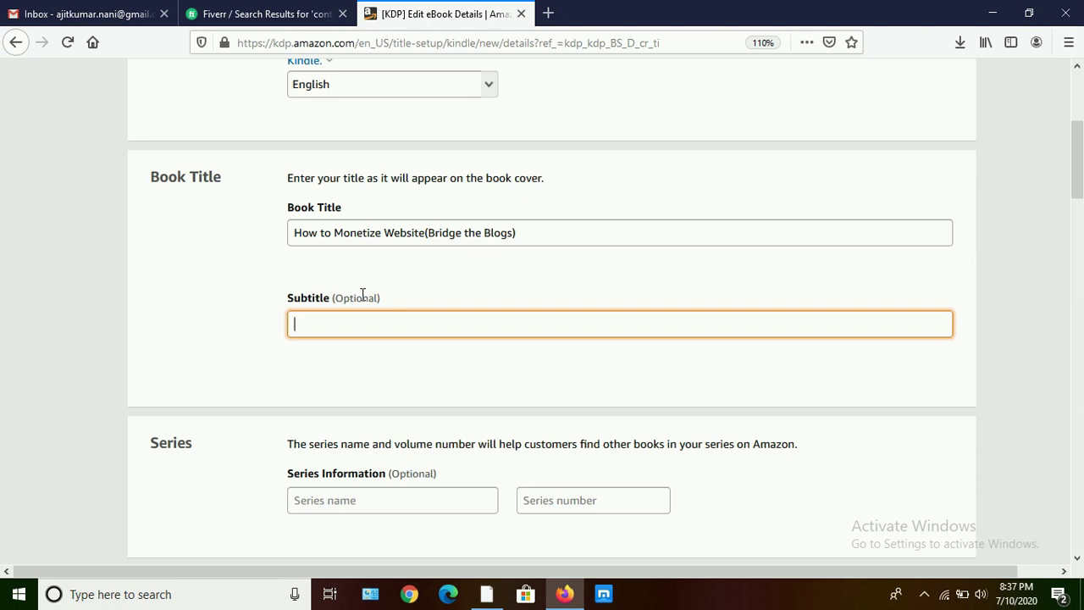
pyautogui.write('Monetize Your Website in')
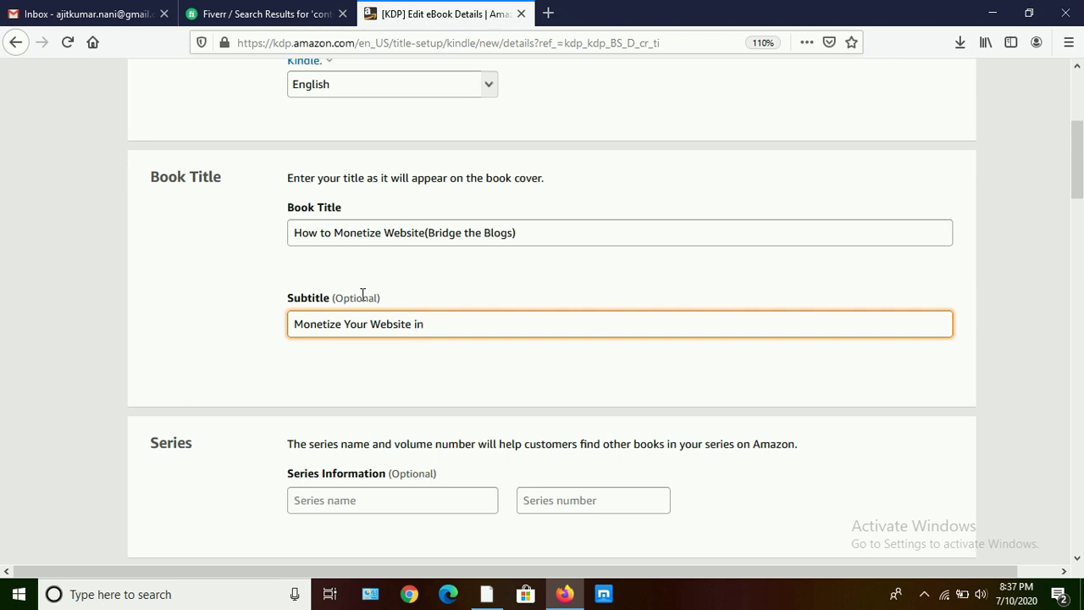
pyautogui.click(425, 233)
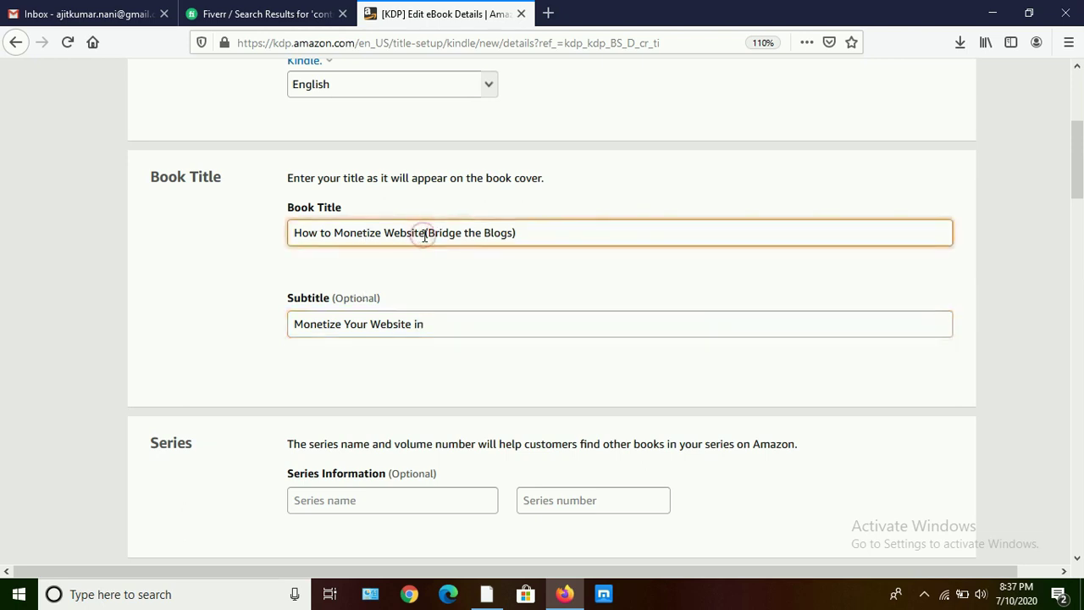
pyautogui.write('in 2020')
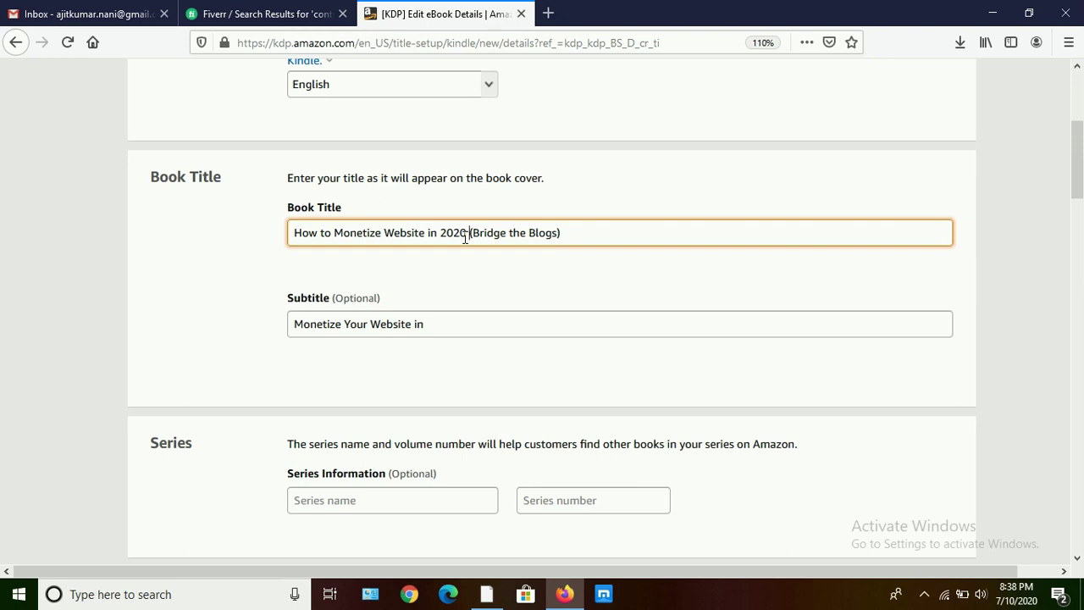
# Complete the subtitle so it reads "Monetize Your Website in 2020 Made Easy", with the last two words capitalized
pyautogui.click(448, 320)
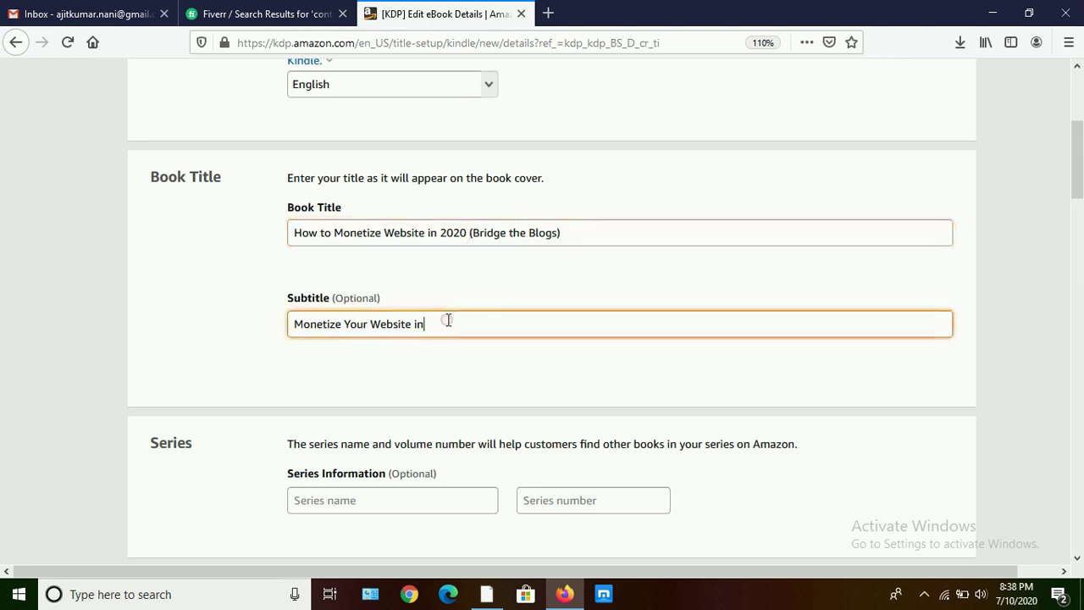
pyautogui.write('2020 made easy')
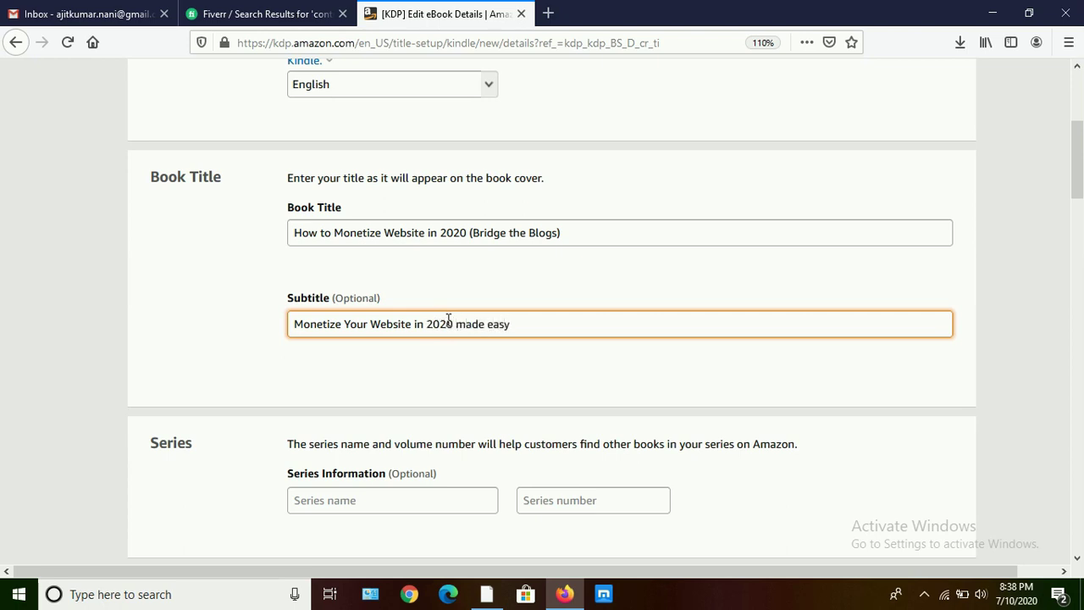
pyautogui.press('BackSpace')
pyautogui.write('M')
pyautogui.press('Right')
pyautogui.press('Right')
pyautogui.press('BackSpace')
pyautogui.write('E')
pyautogui.scroll(-4, 662, 295)
pyautogui.scroll(4, 534, 203)
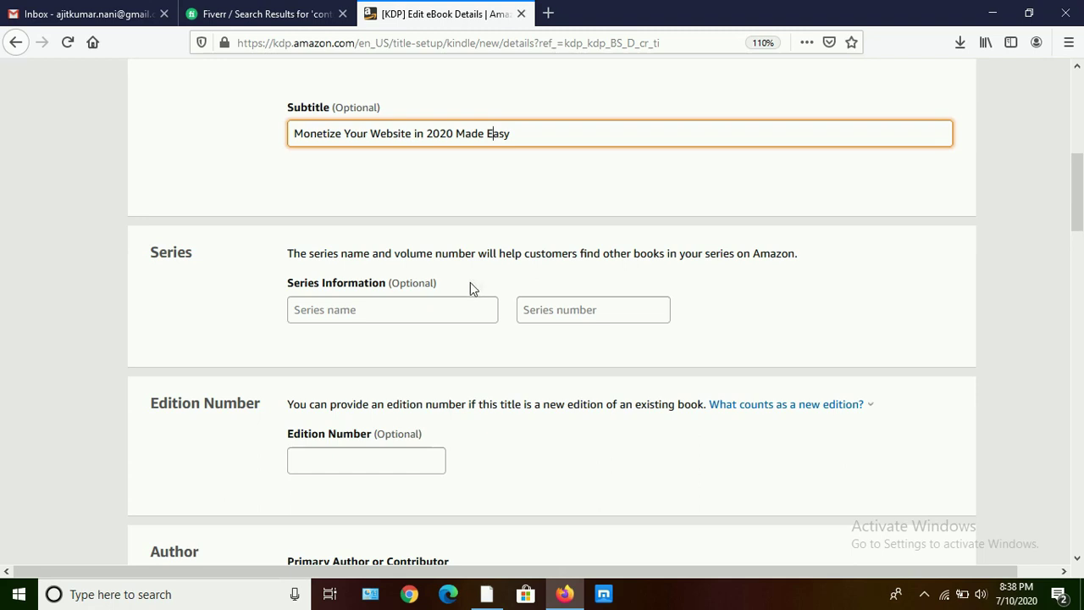
# Write the book description "Become millionaire in 2020 by website using blogs as bridge to currency", applying the suggested spelling for "millionaire"
pyautogui.scroll(-3, 679, 304)
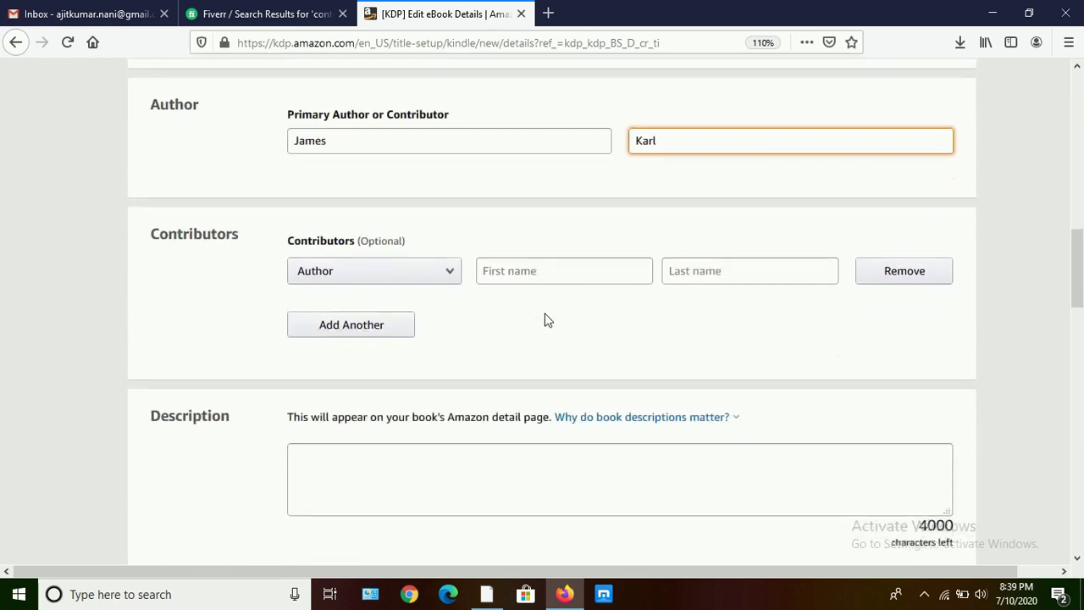
pyautogui.scroll(-1, 543, 320)
pyautogui.scroll(-1, 544, 316)
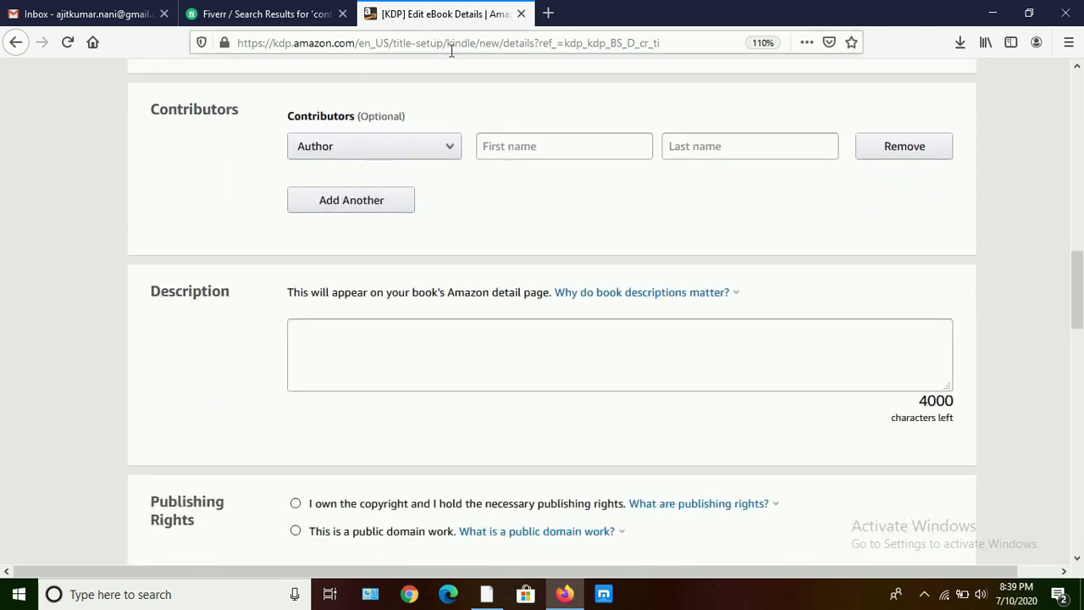
pyautogui.scroll(-1, 517, 233)
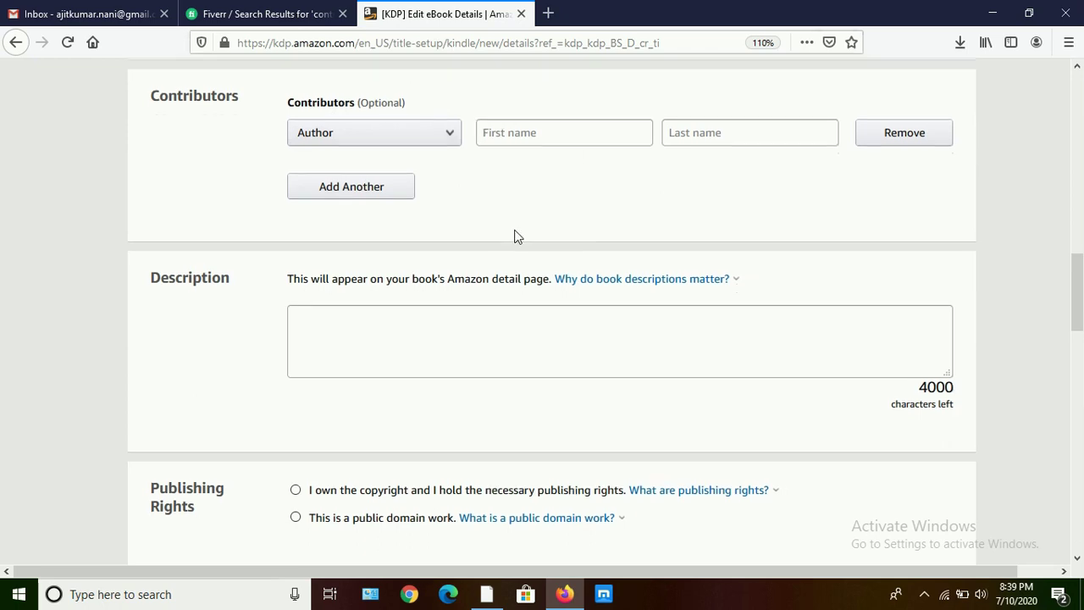
pyautogui.click(514, 234)
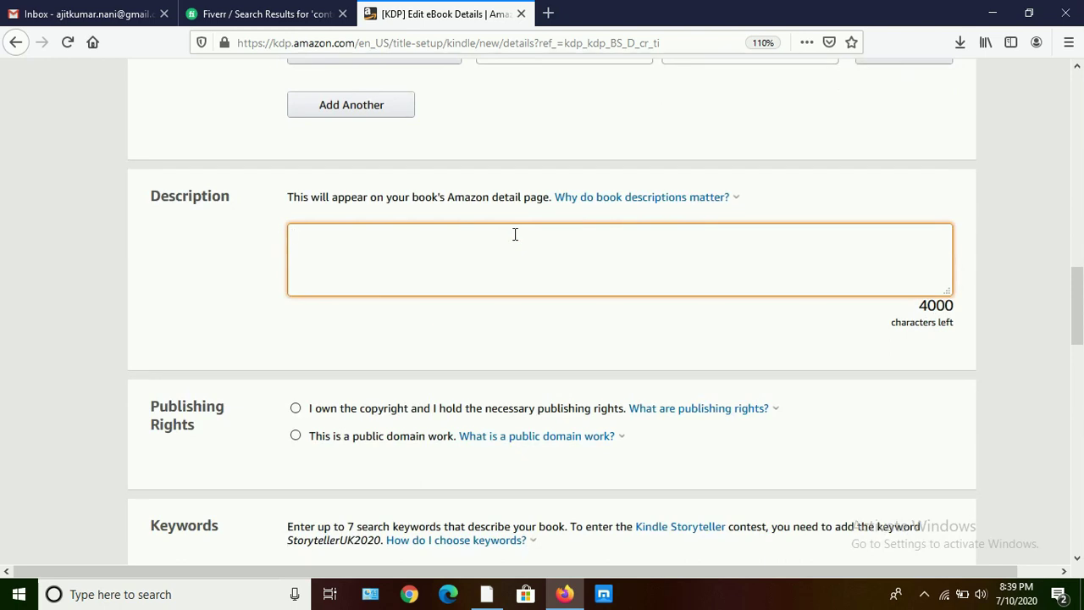
pyautogui.write('Become mi')
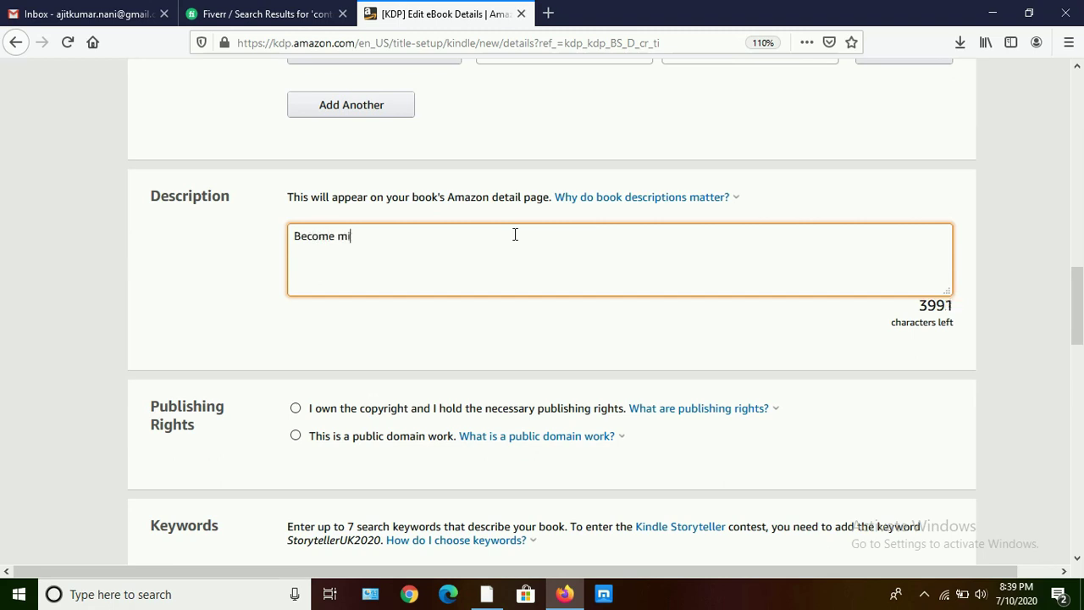
pyautogui.write('llionarie in 2020')
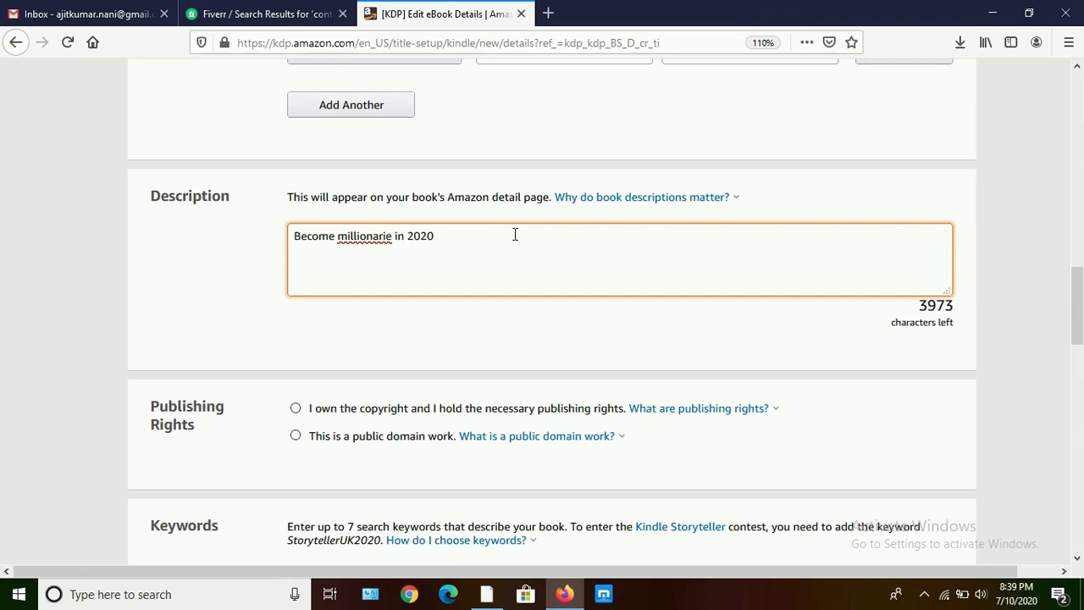
pyautogui.click(361, 239)
pyautogui.rightClick(362, 241)
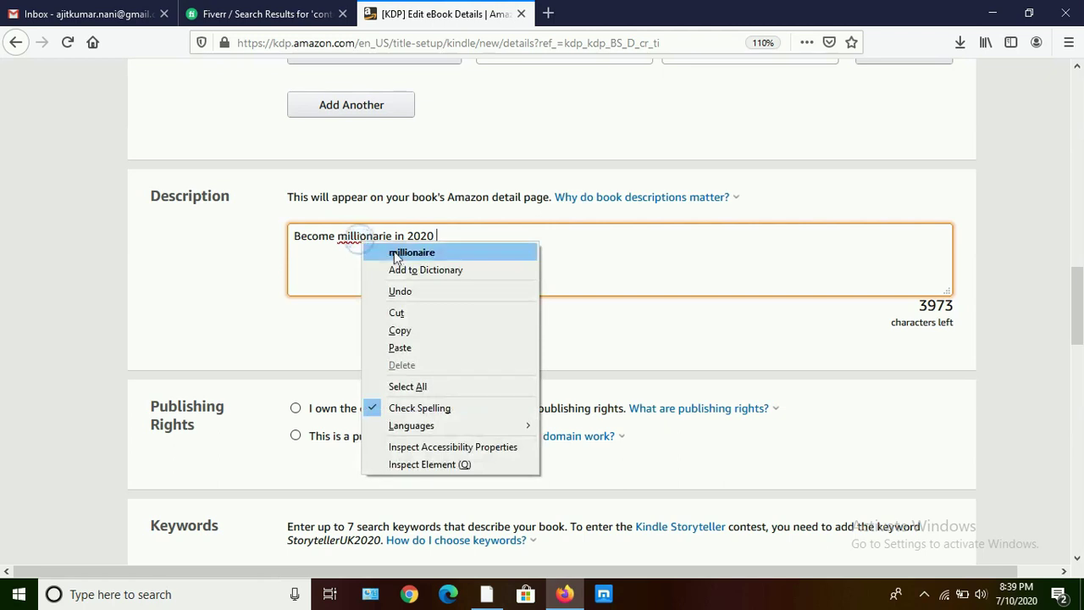
pyautogui.click(412, 253)
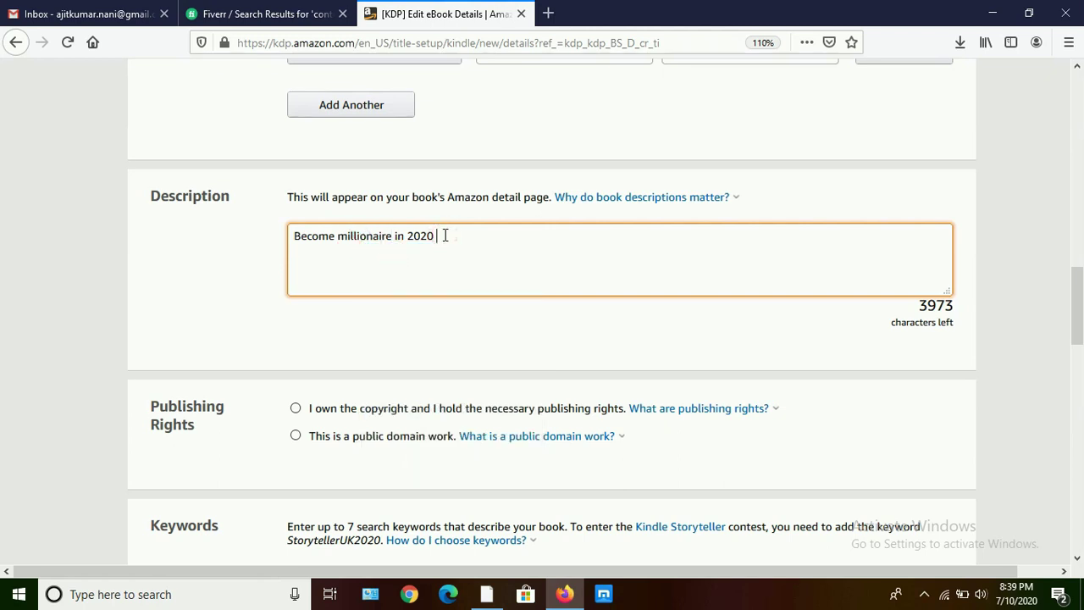
pyautogui.write('y website using b')
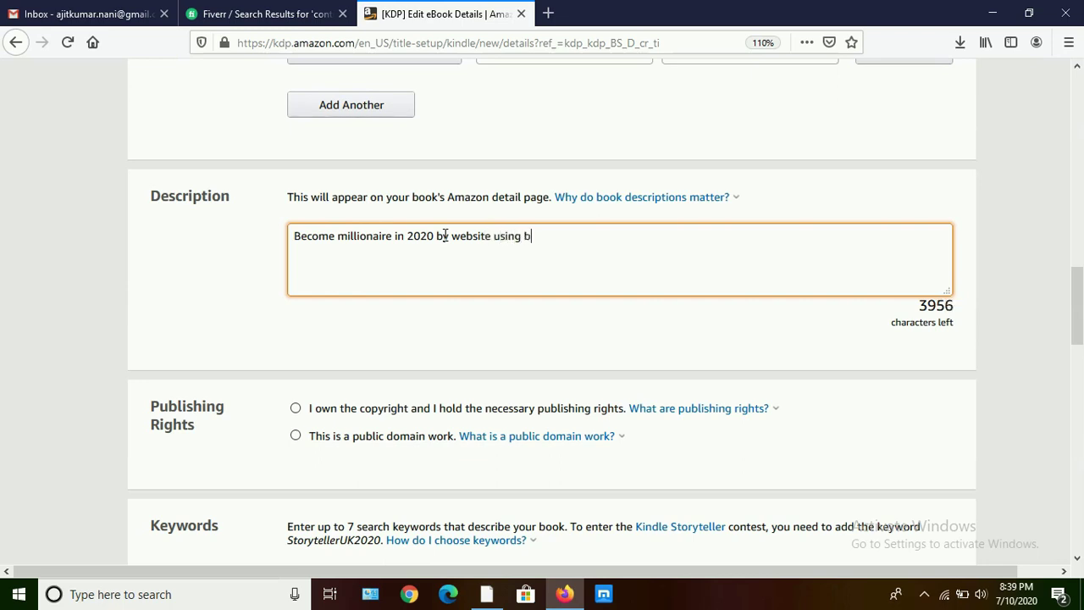
pyautogui.write('logs as bridge to')
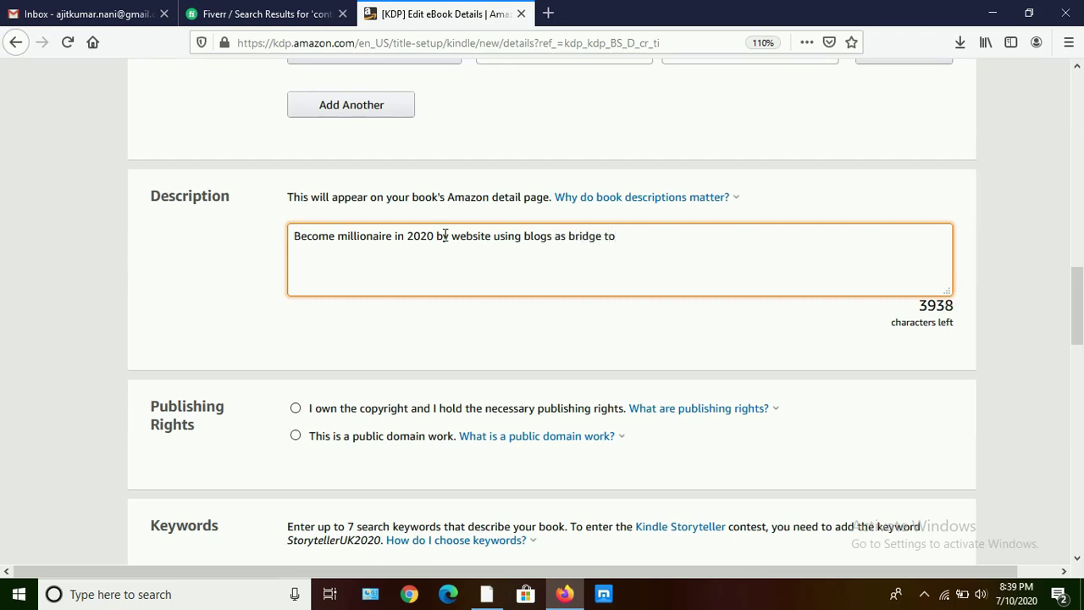
pyautogui.write(' currency')
# Declare ownership of the copyright and the necessary publishing rights, and go to the first keyword field
pyautogui.scroll(-2, 445, 235)
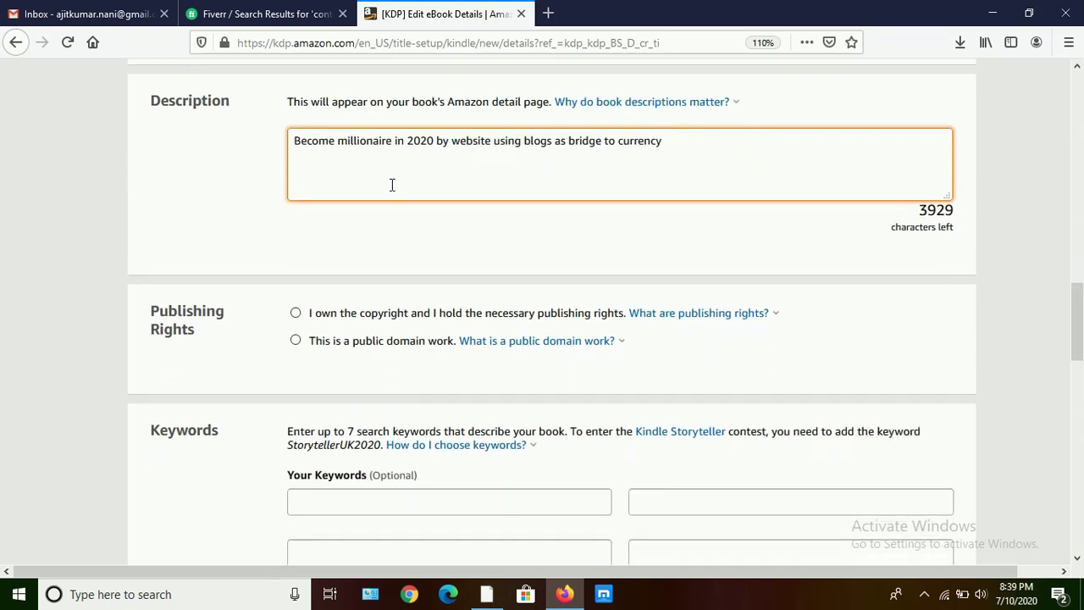
pyautogui.scroll(-4, 657, 152)
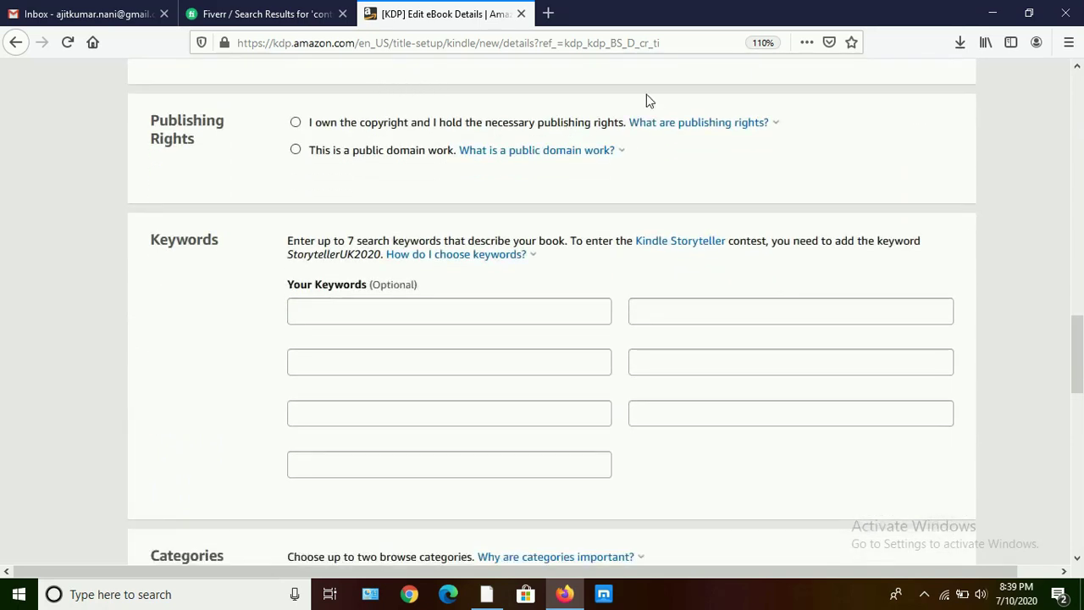
pyautogui.click(295, 123)
pyautogui.scroll(-3, 234, 330)
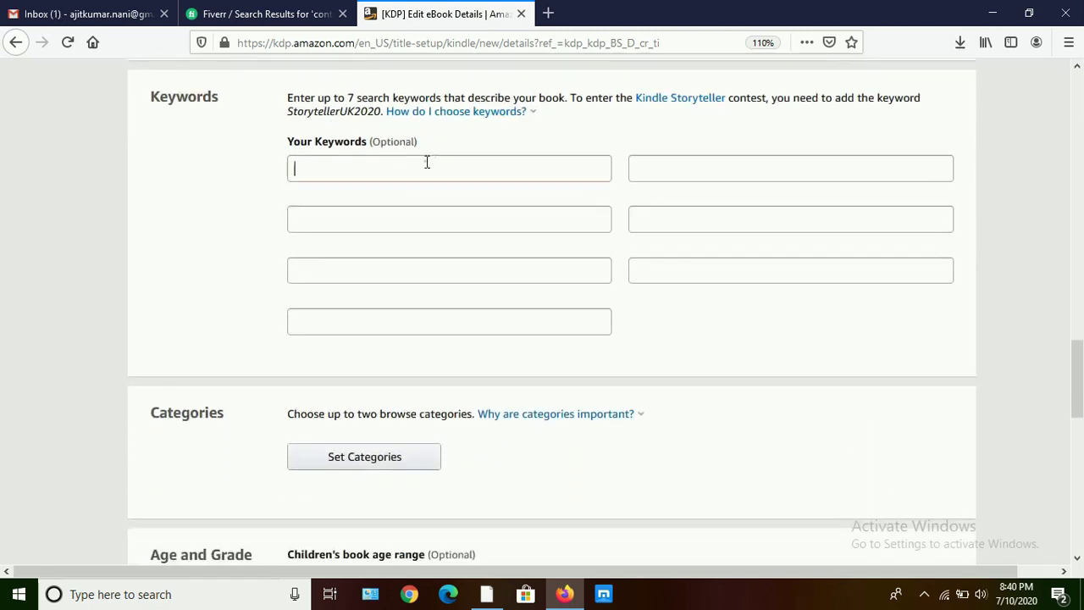
pyautogui.click(427, 163)
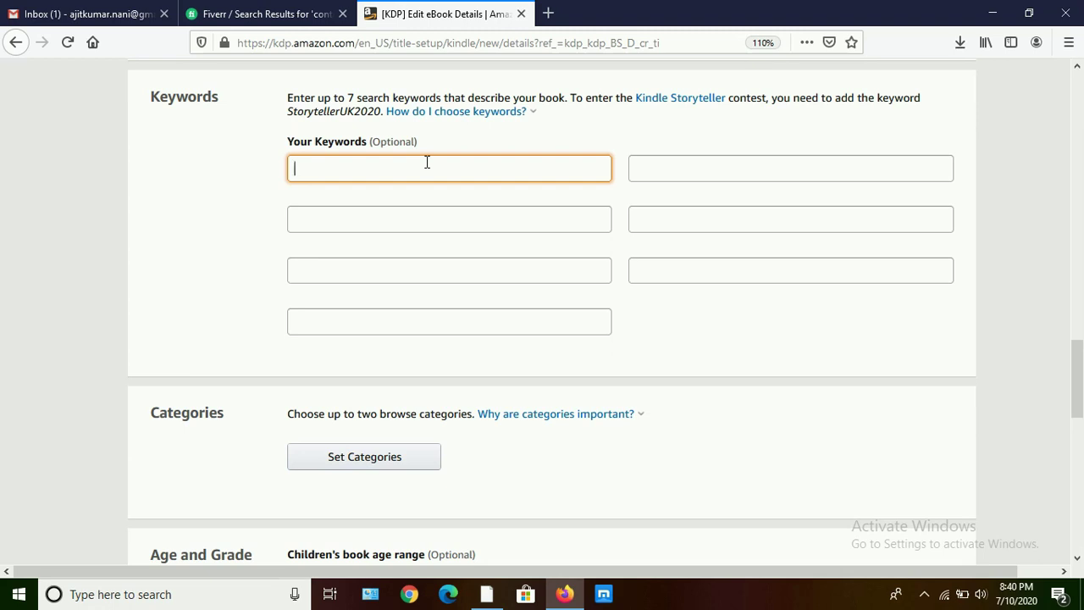
# Open the category selection for the eBook and expand the Nonfiction group to browse its subjects
pyautogui.scroll(-3, 427, 162)
pyautogui.click(355, 219)
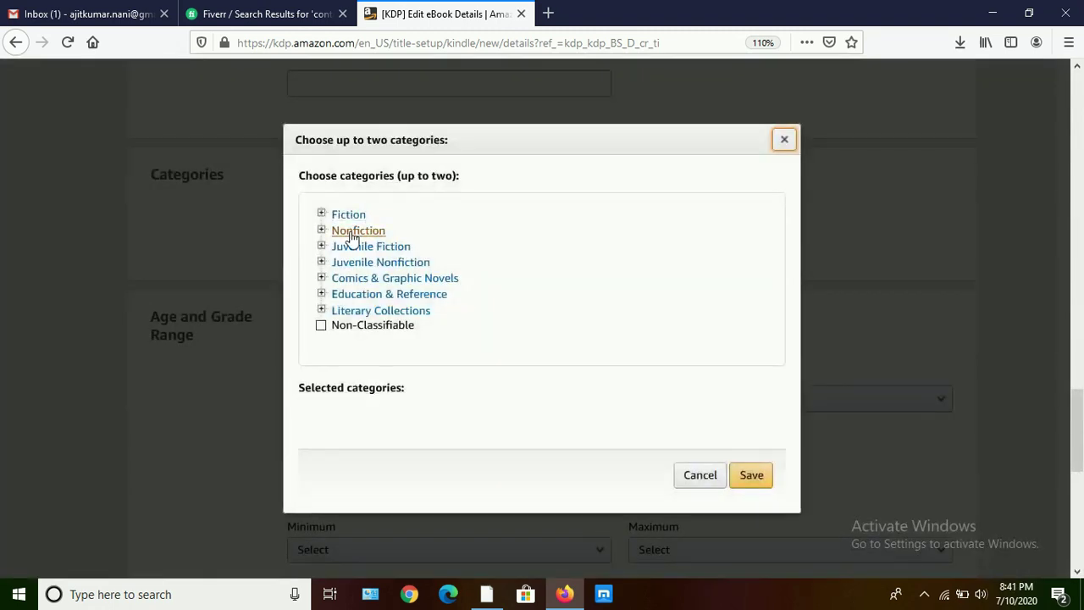
pyautogui.click(352, 232)
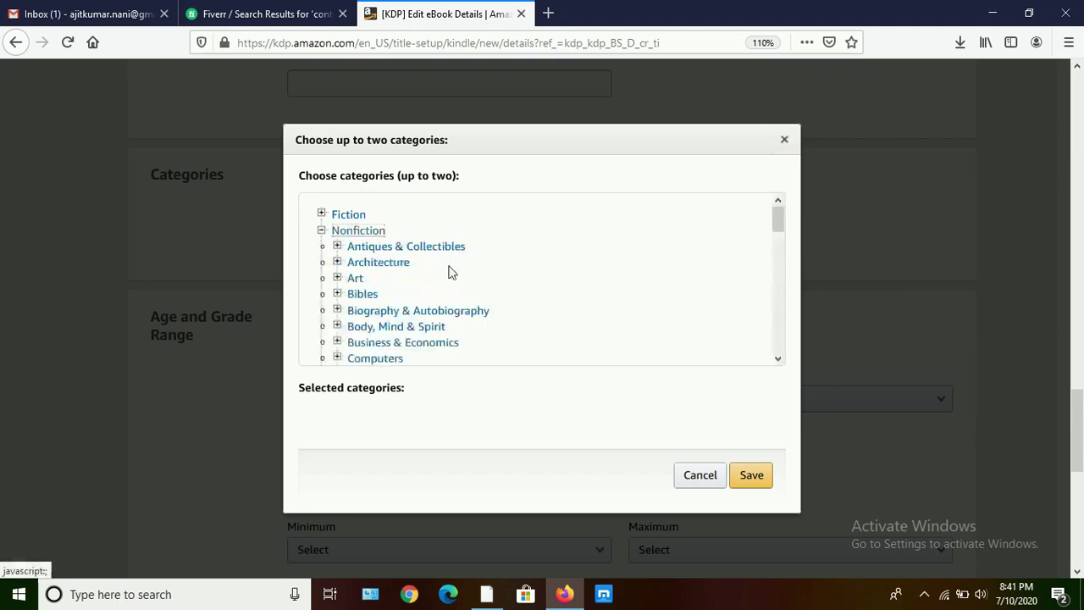
pyautogui.scroll(-2, 457, 271)
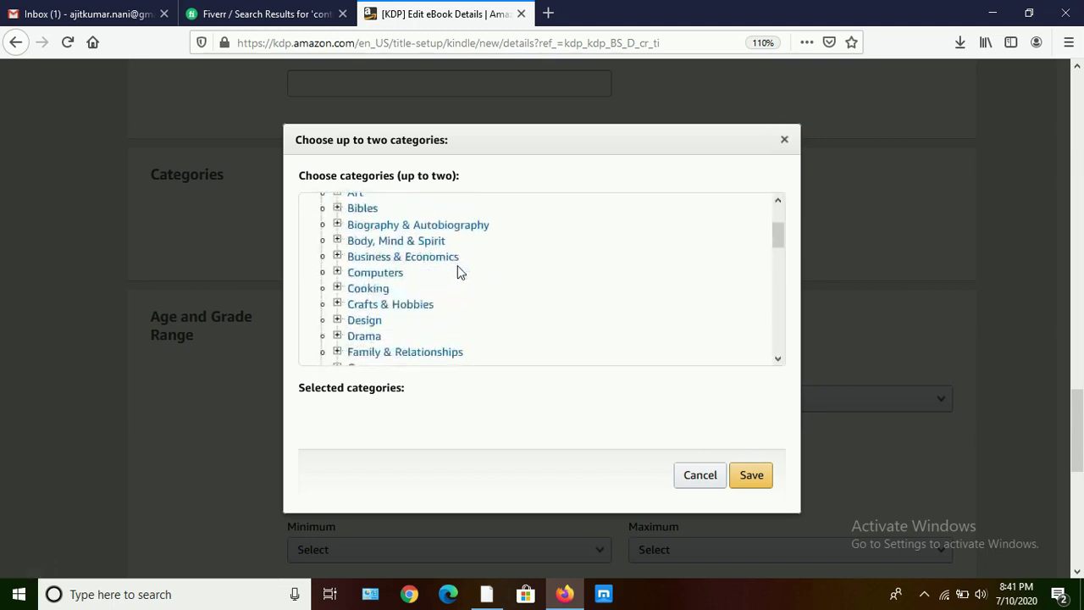
pyautogui.scroll(-1, 457, 271)
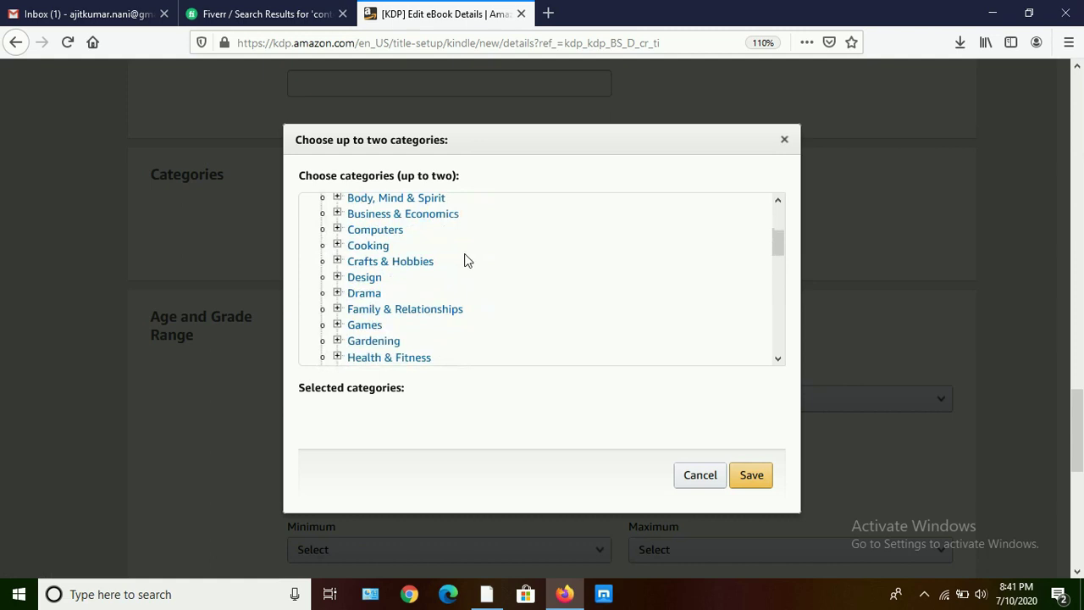
pyautogui.scroll(3, 464, 258)
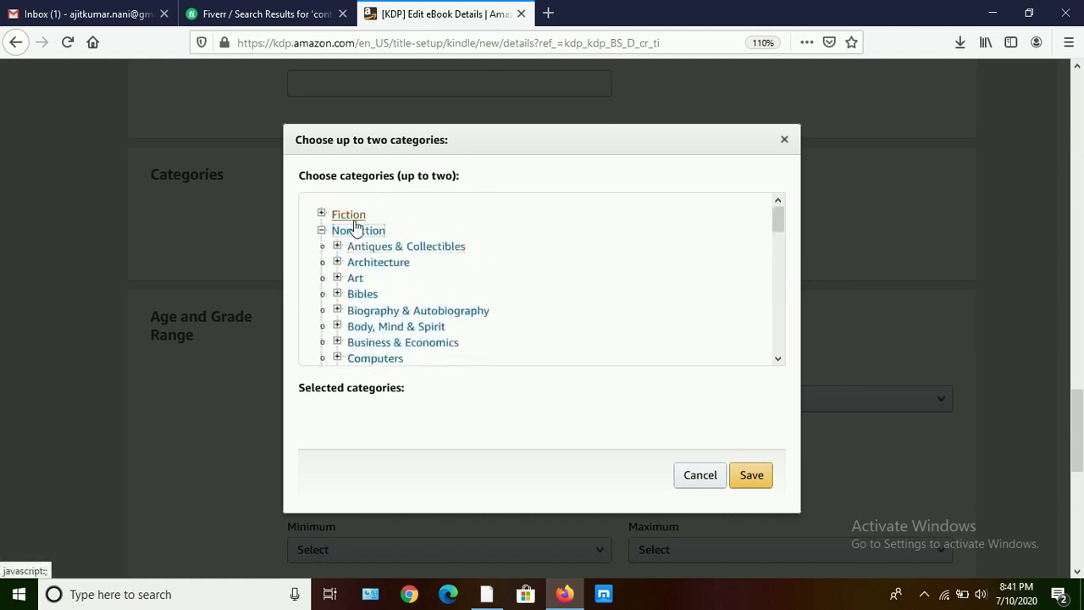
pyautogui.scroll(-3, 487, 259)
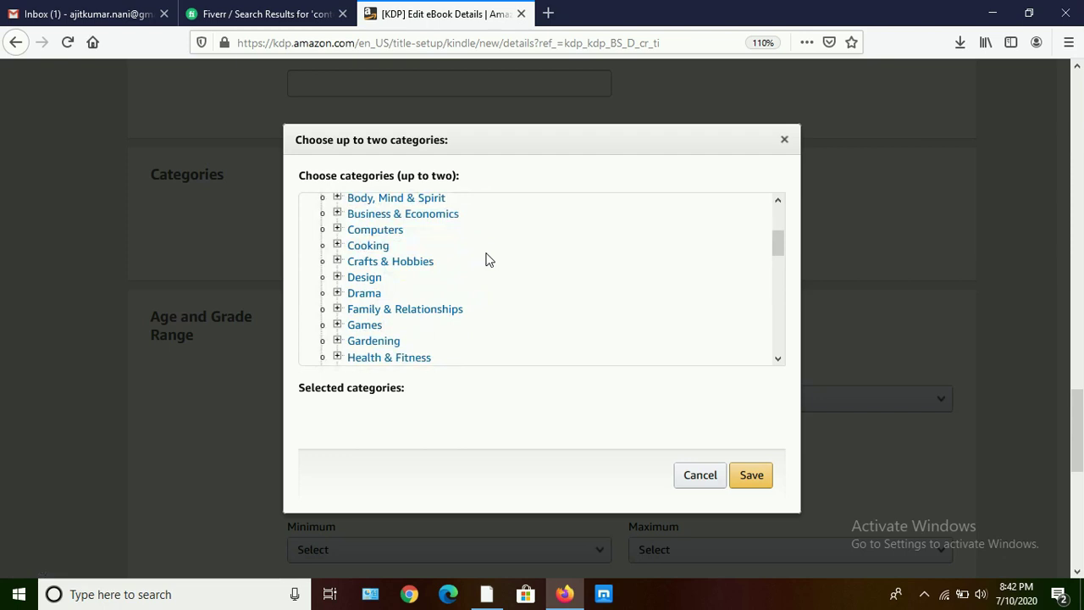
# Select Blogs under Nonfiction > Computers > Web as the first browse category
pyautogui.click(368, 234)
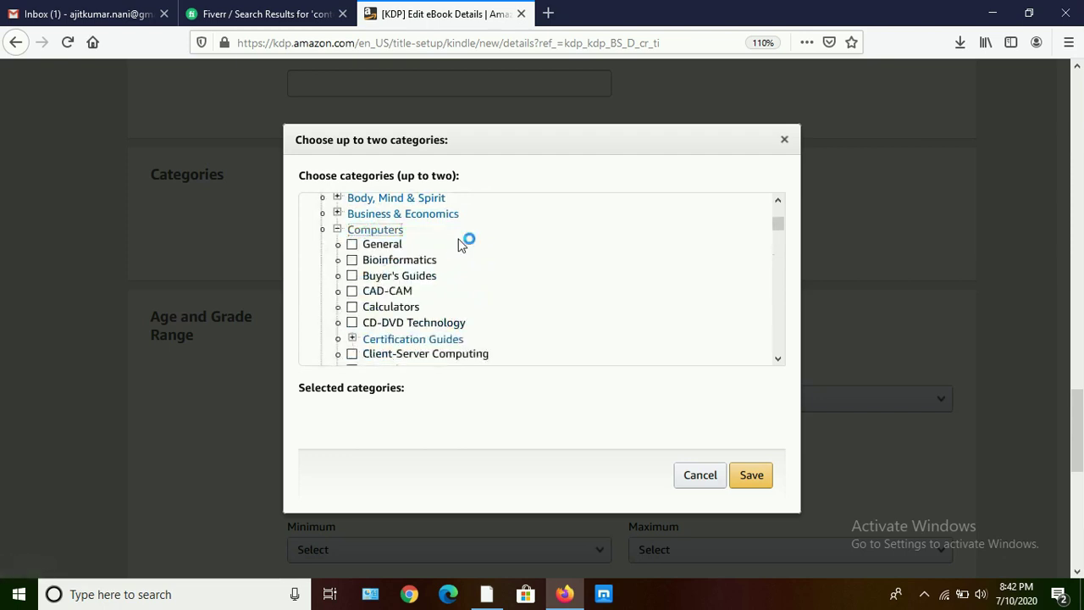
pyautogui.scroll(-3, 462, 245)
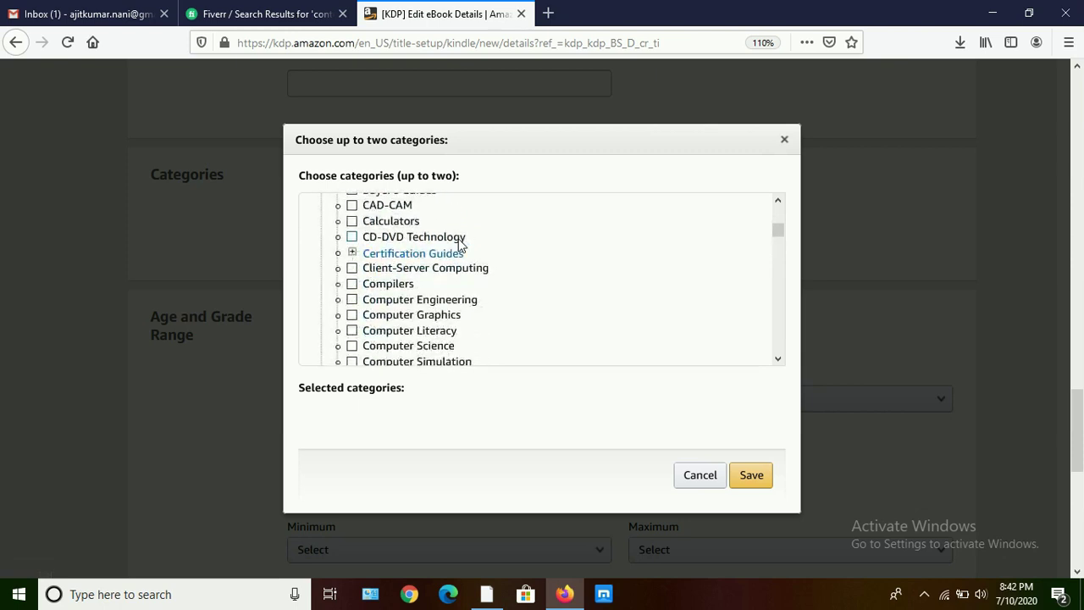
pyautogui.scroll(-3, 460, 245)
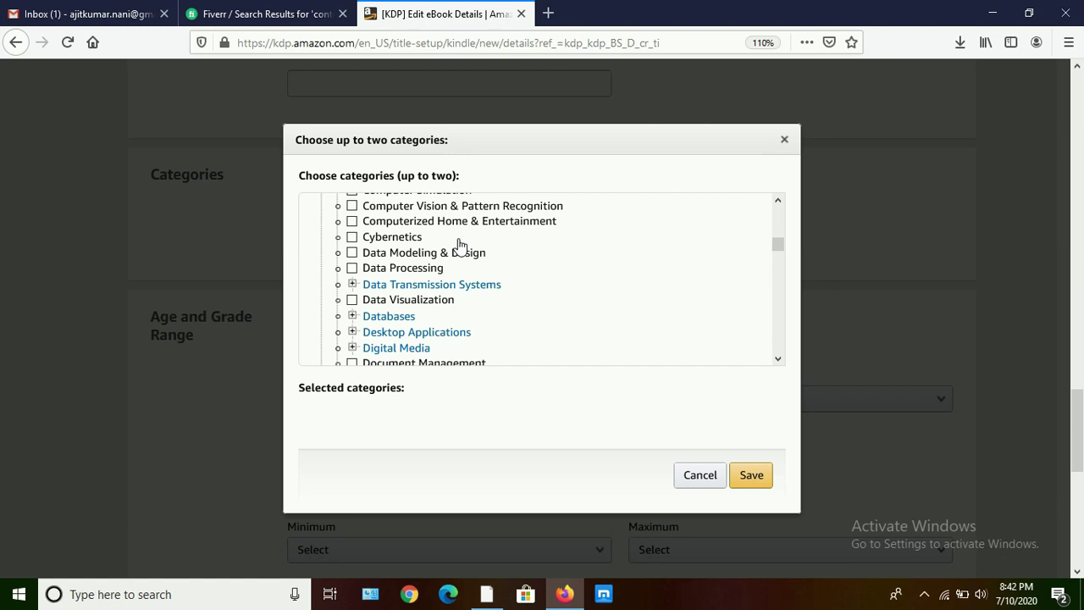
pyautogui.scroll(-1, 460, 245)
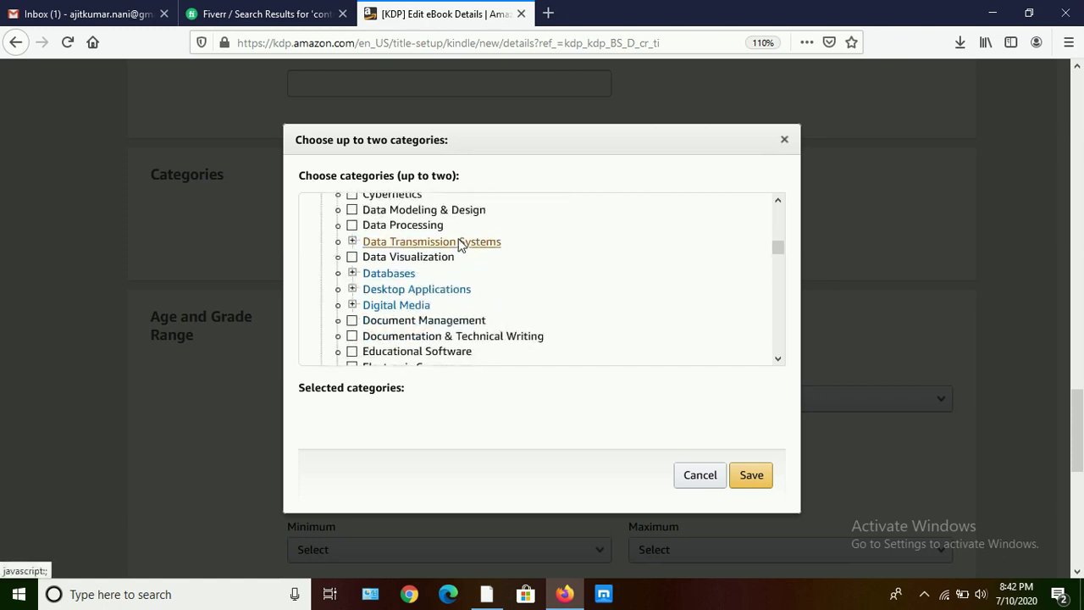
pyautogui.scroll(-1, 460, 245)
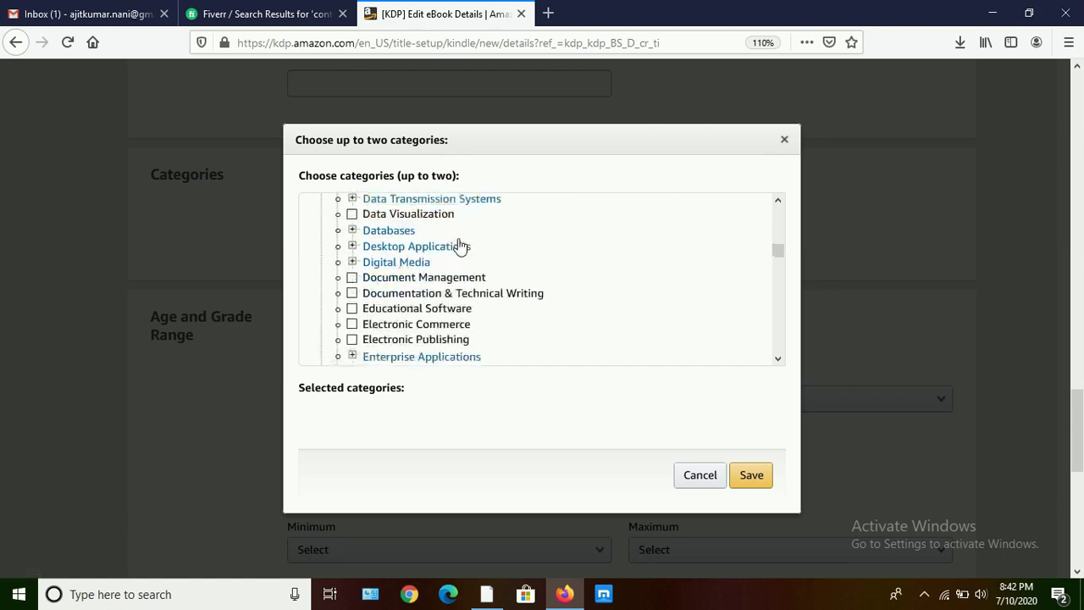
pyautogui.click(398, 263)
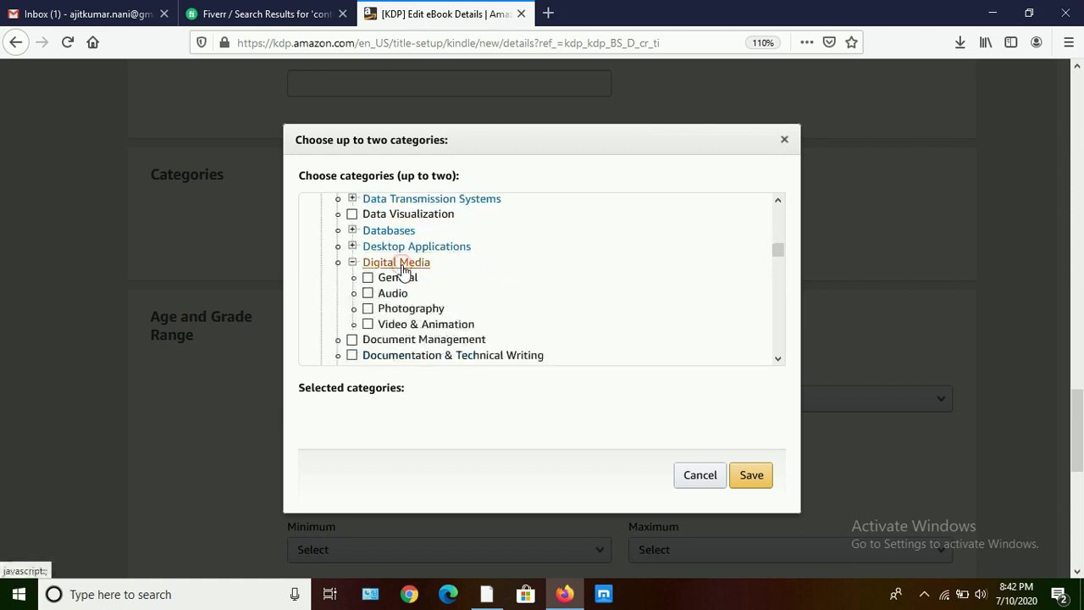
pyautogui.scroll(-2, 495, 265)
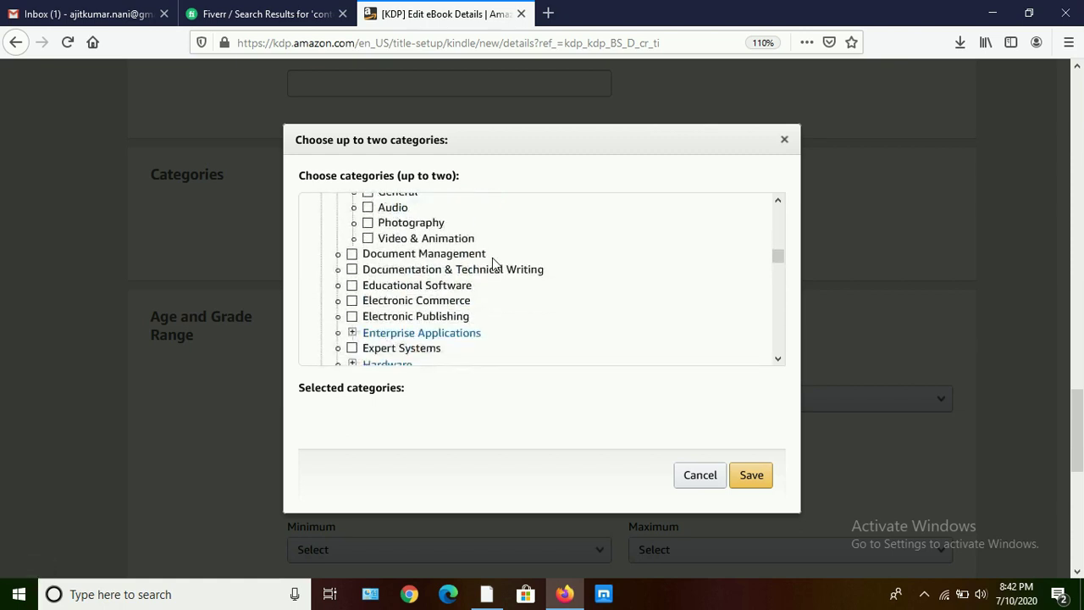
pyautogui.scroll(-4, 492, 259)
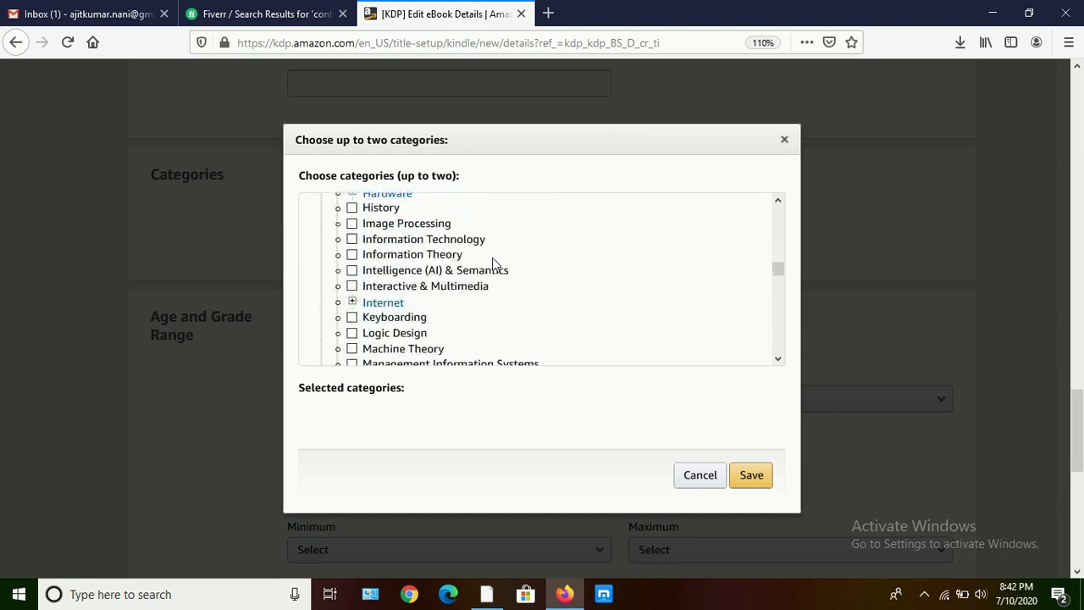
pyautogui.scroll(-2, 492, 257)
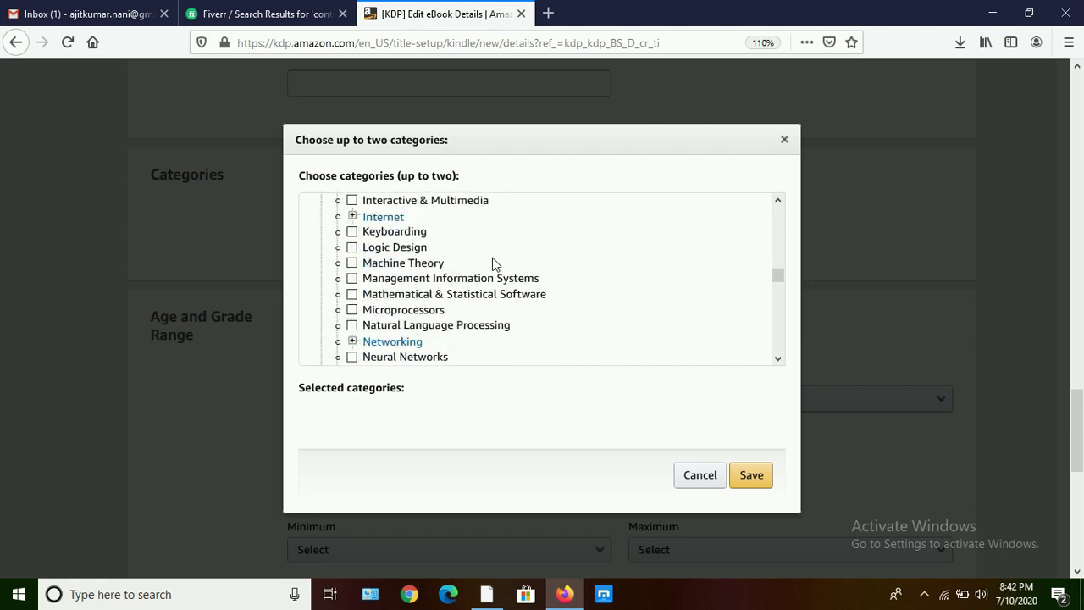
pyautogui.scroll(-5, 492, 258)
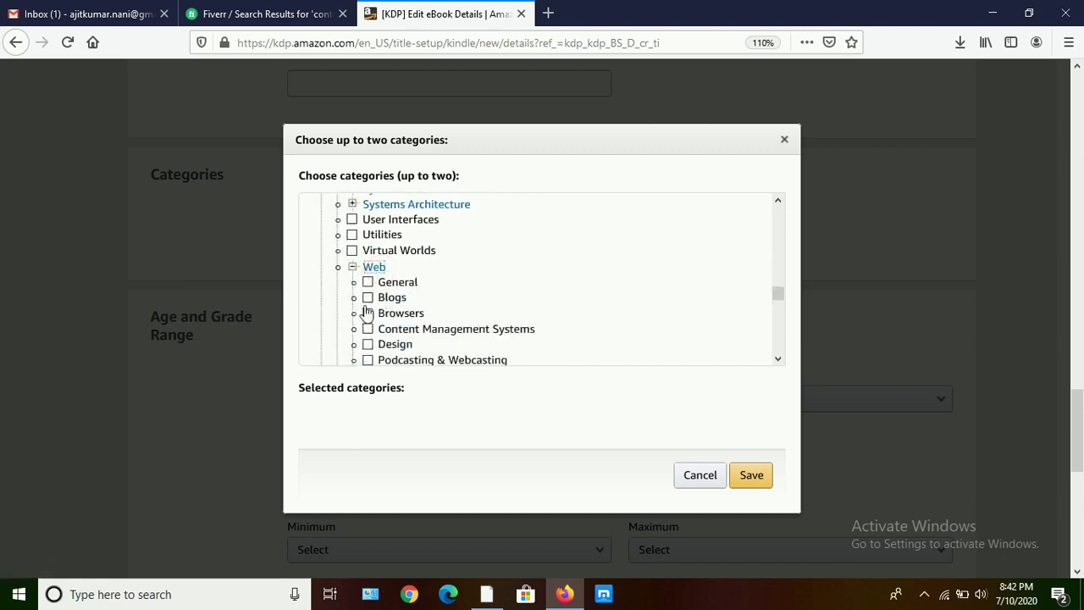
pyautogui.click(368, 297)
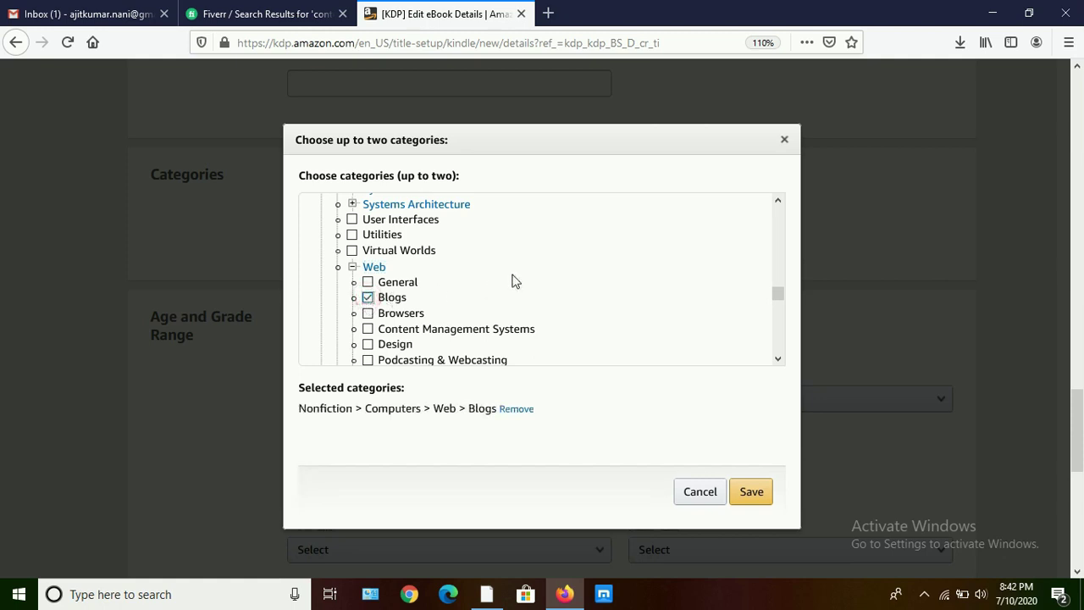
# Add Search Engines under Nonfiction > Computers > Web as the second browse category and save the selection
pyautogui.scroll(-1, 512, 281)
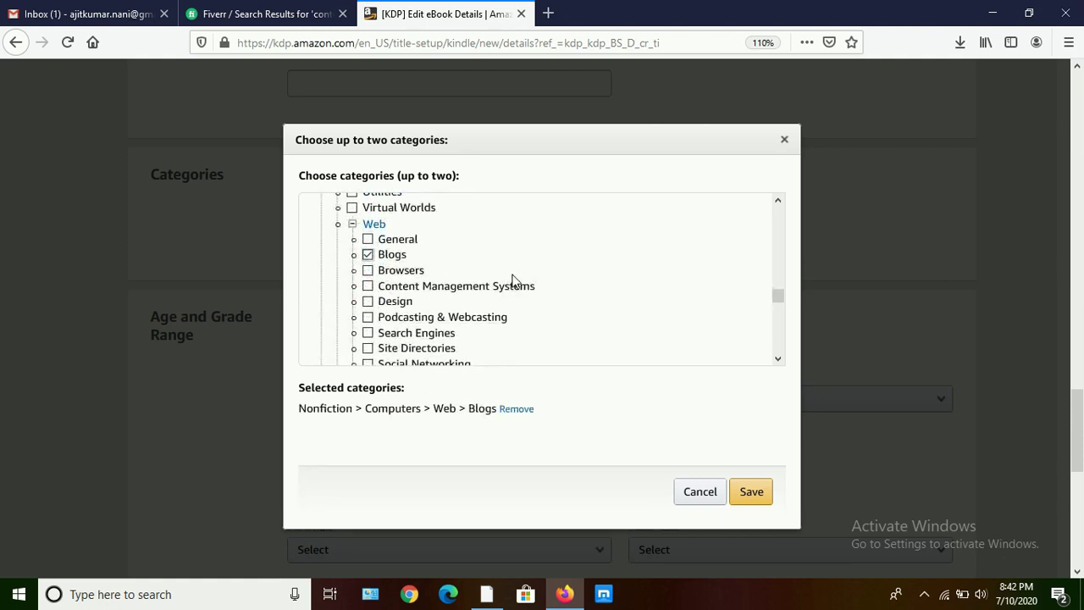
pyautogui.scroll(-2, 512, 281)
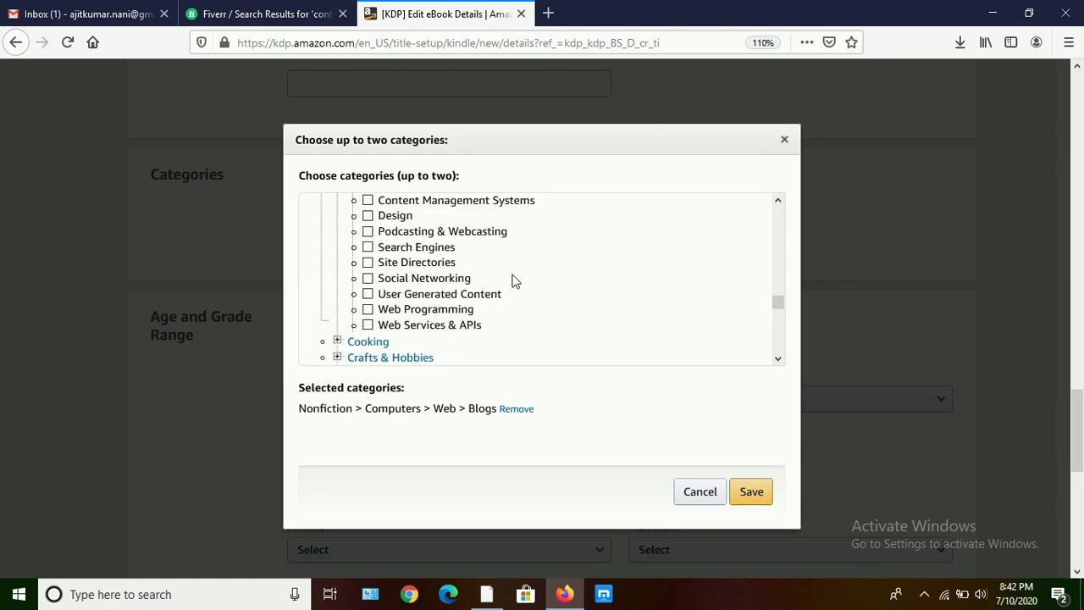
pyautogui.click(369, 247)
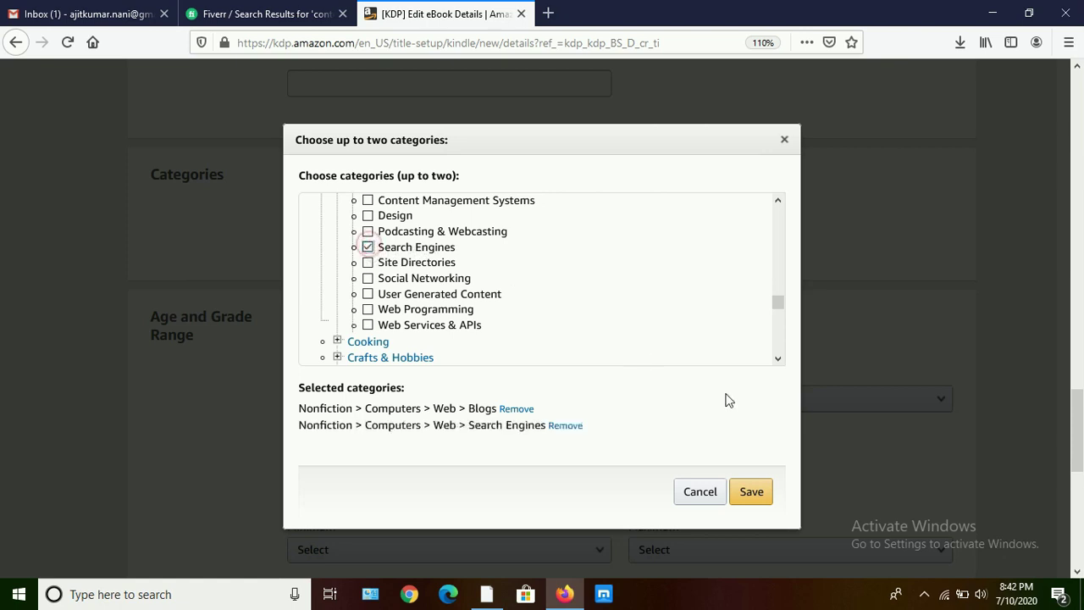
pyautogui.click(765, 499)
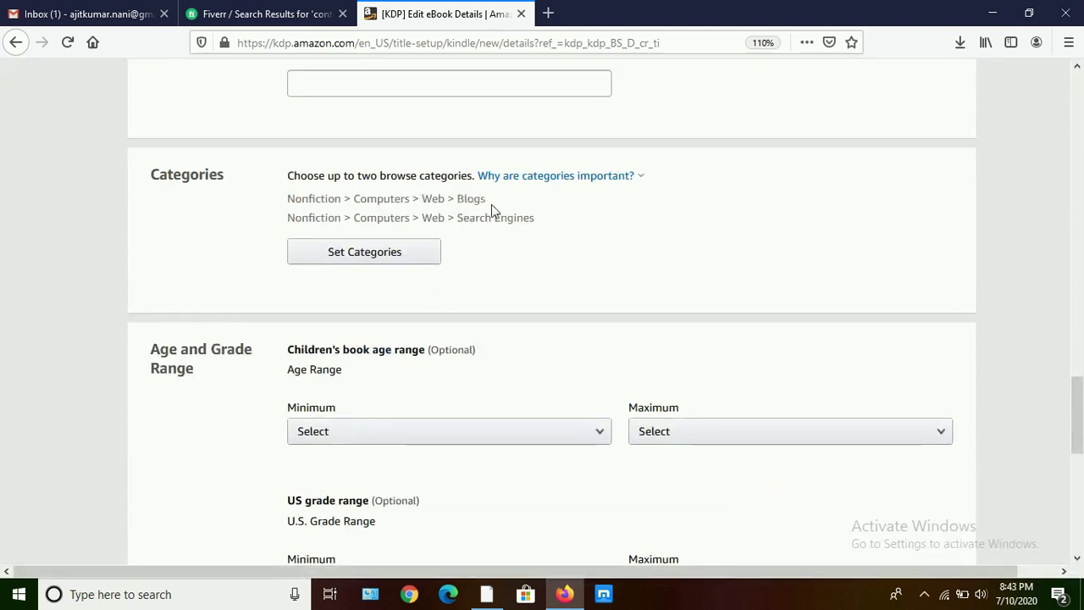
pyautogui.click(603, 255)
pyautogui.click(603, 254)
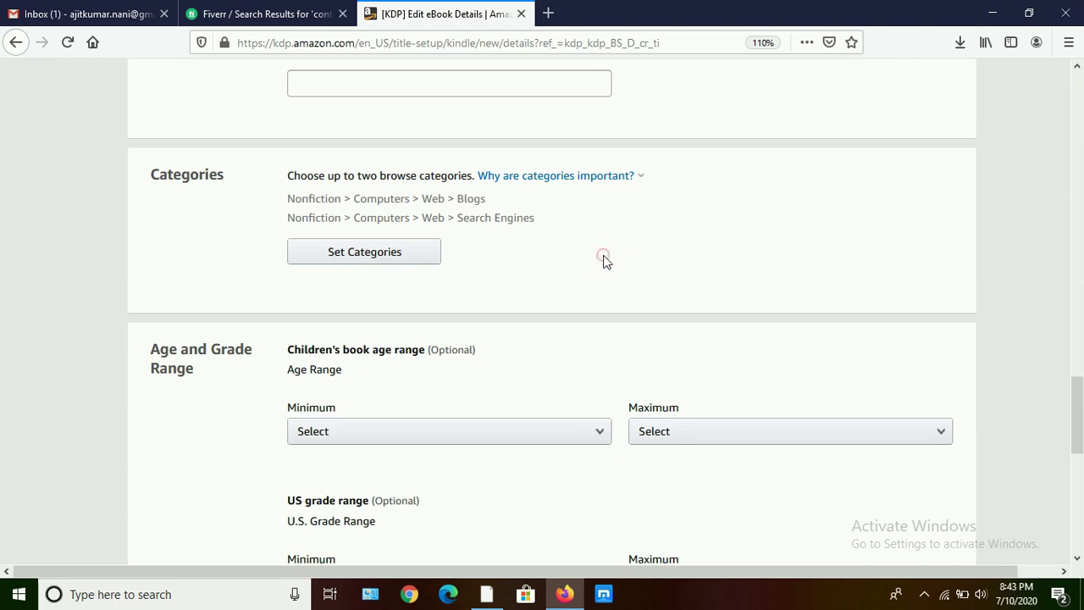
# Leave the age range, grade range and pre-order settings as they are, and save the details to continue to the eBook content
pyautogui.scroll(-3, 603, 255)
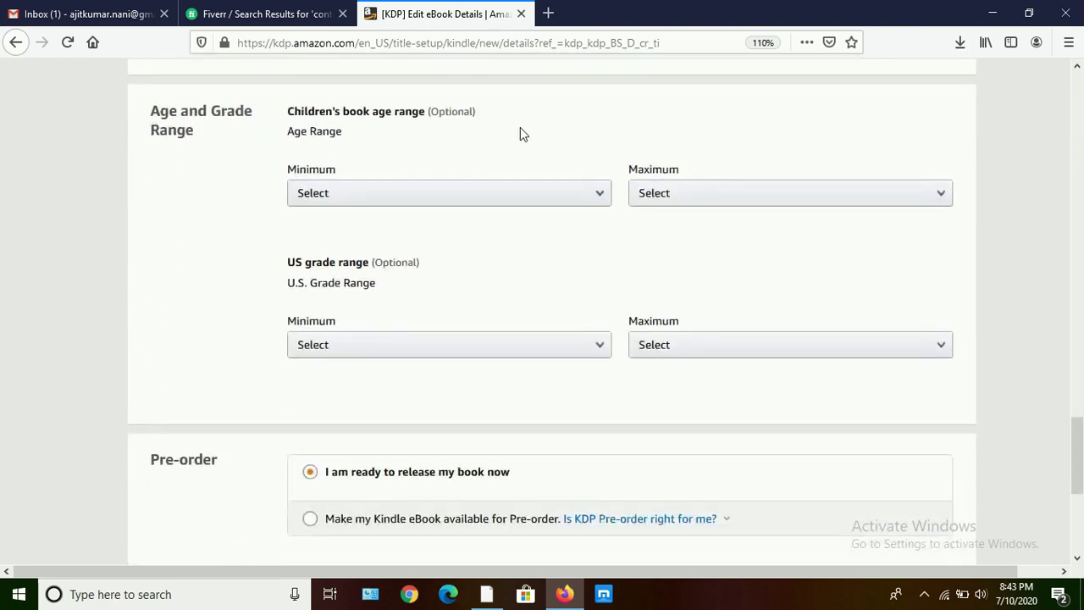
pyautogui.scroll(-4, 520, 127)
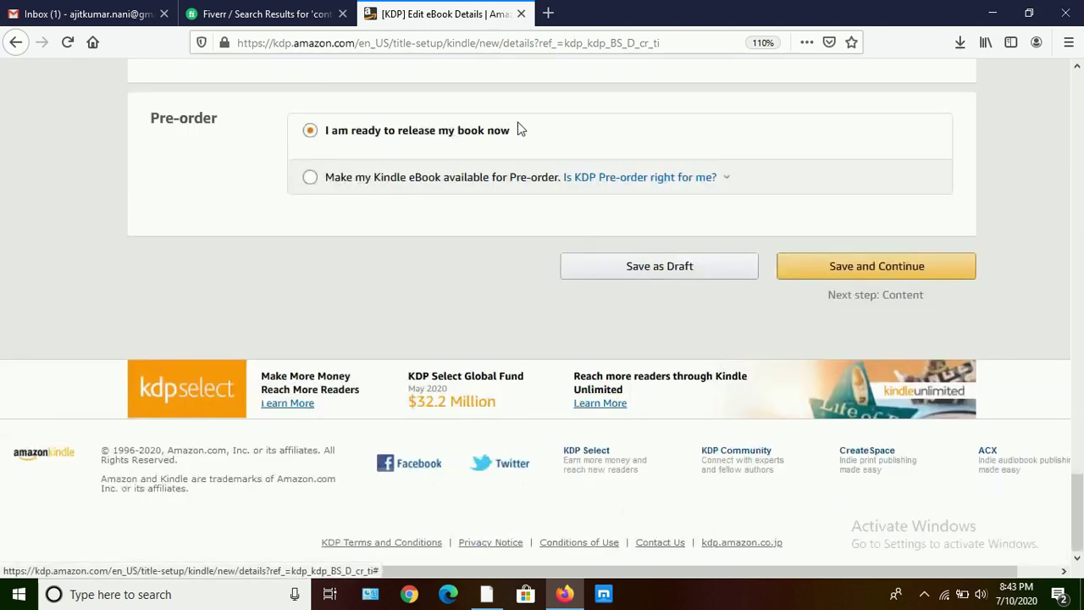
pyautogui.click(876, 265)
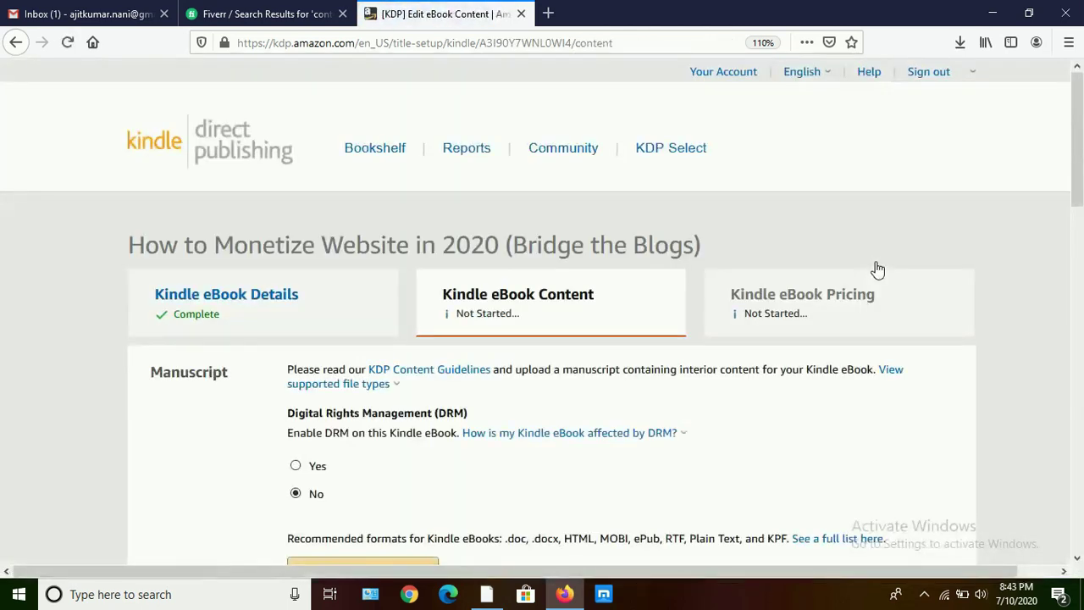
# Upload the Word document "How to Monetize Website (Bridge the Blogs).docx" as the eBook manuscript
pyautogui.scroll(-3, 877, 268)
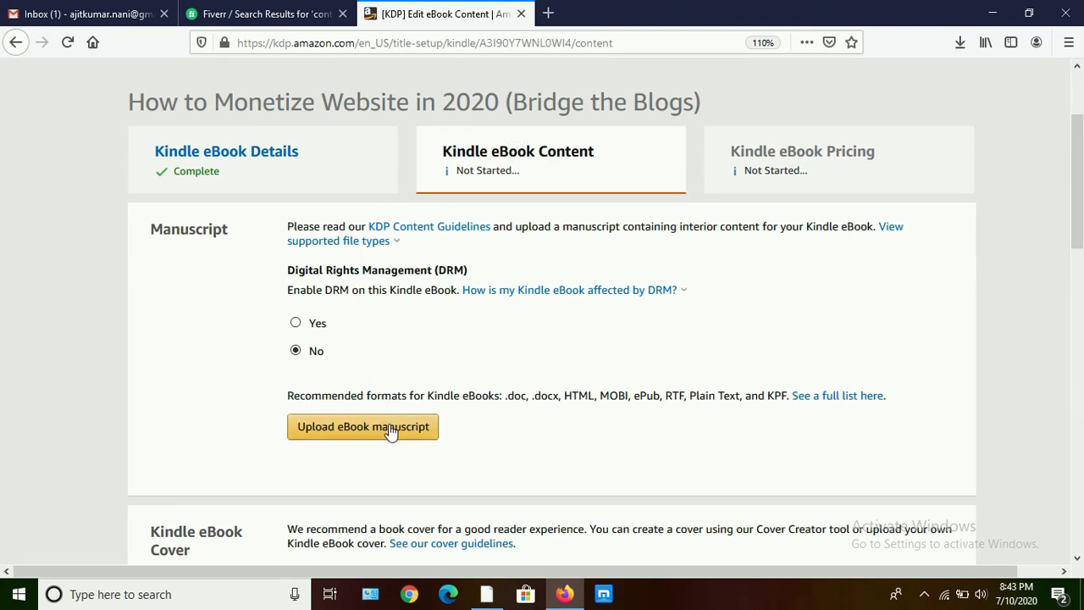
pyautogui.click(390, 429)
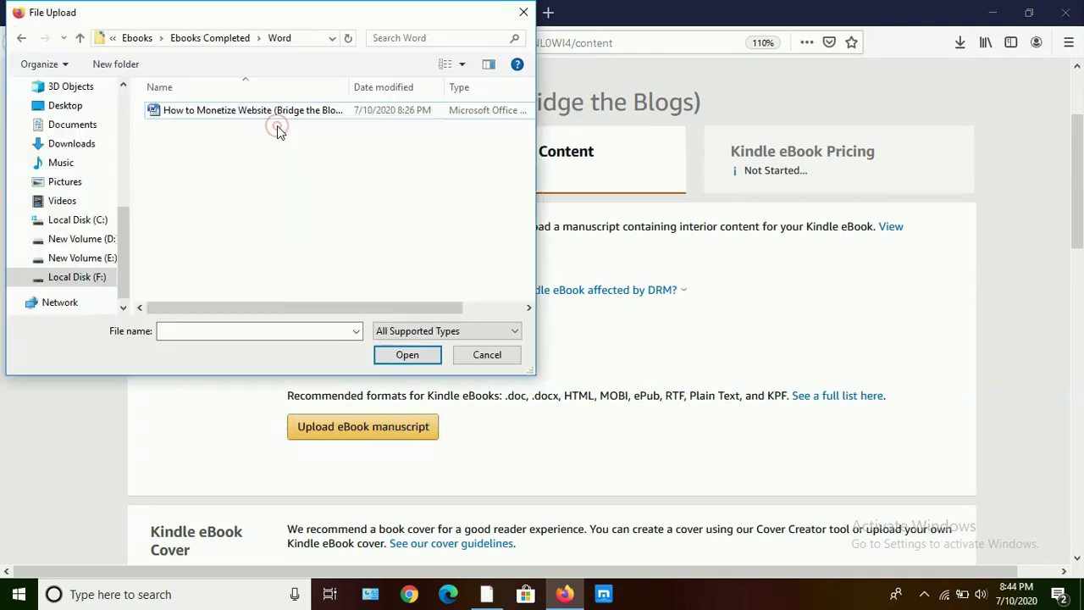
pyautogui.doubleClick(281, 110)
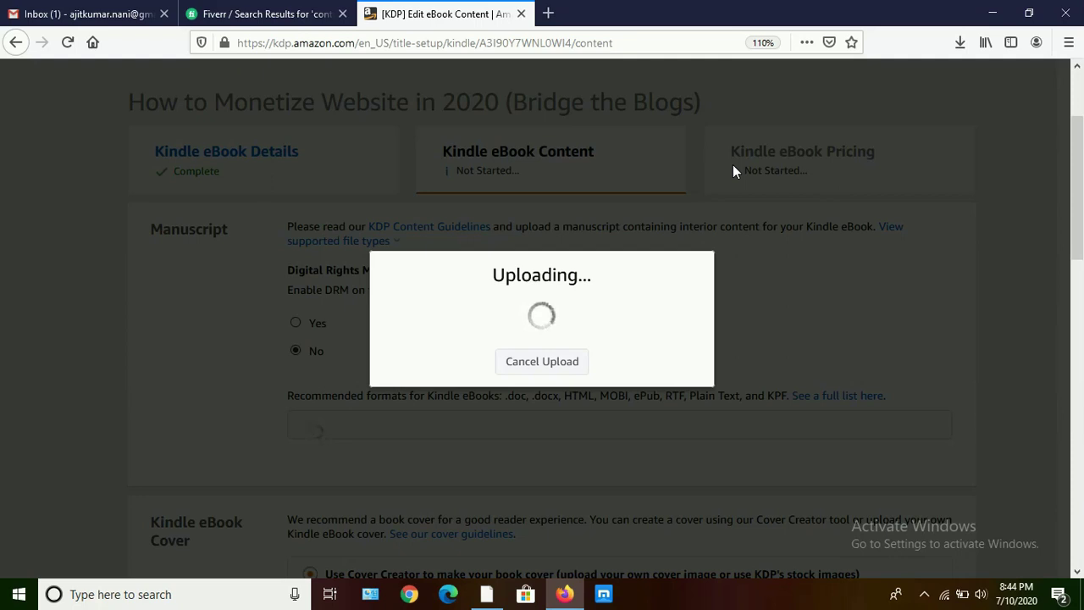
# Review the manuscript upload status and the eBook cover options, with a brief look at the Fiverr results for book content writers
pyautogui.scroll(-5, 733, 172)
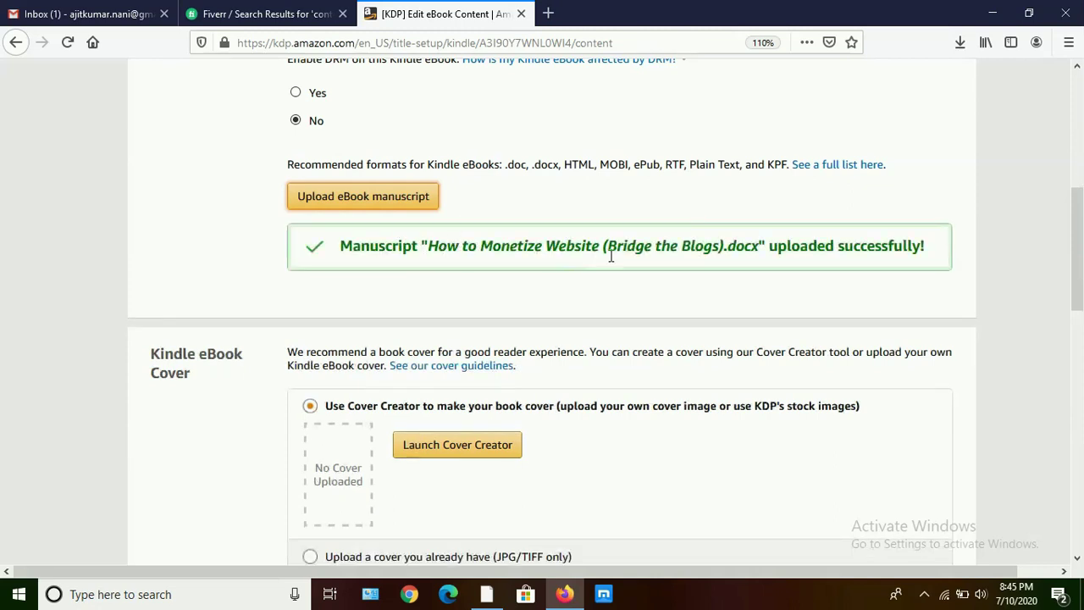
pyautogui.scroll(-3, 565, 310)
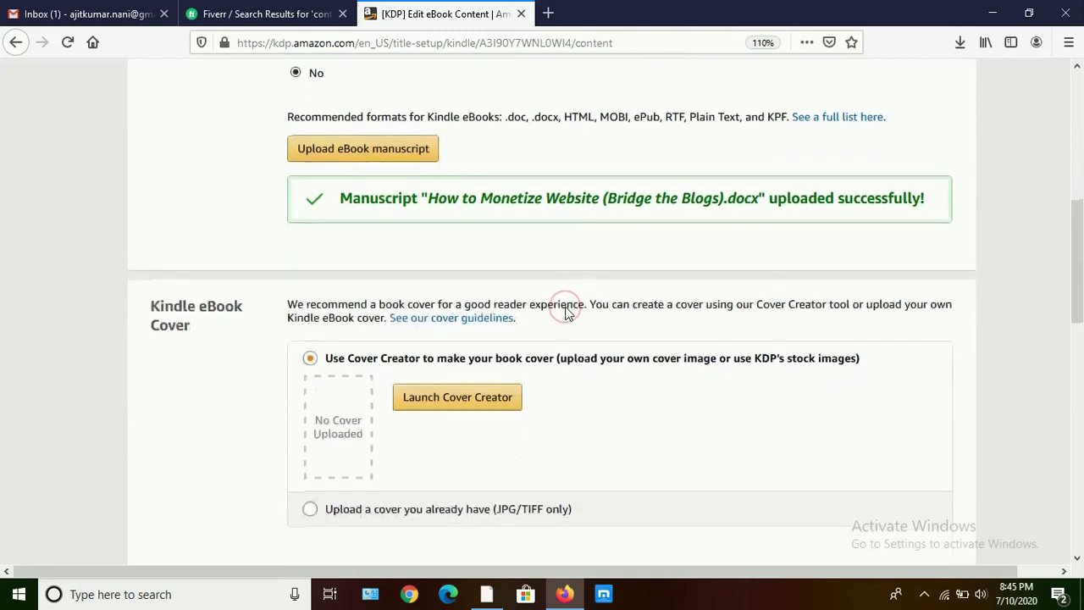
pyautogui.scroll(-1, 567, 314)
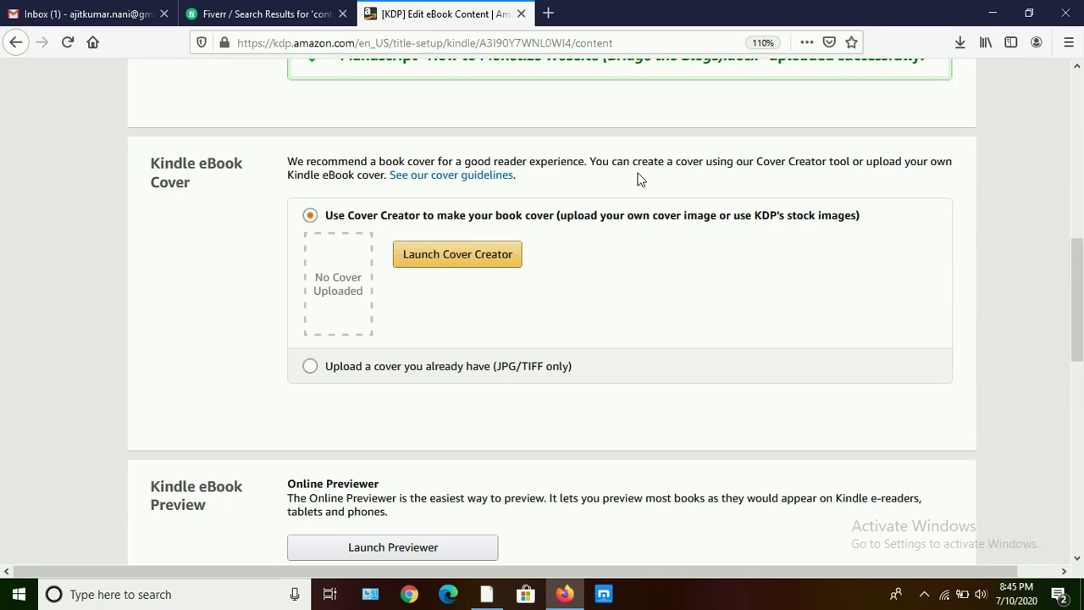
pyautogui.click(322, 17)
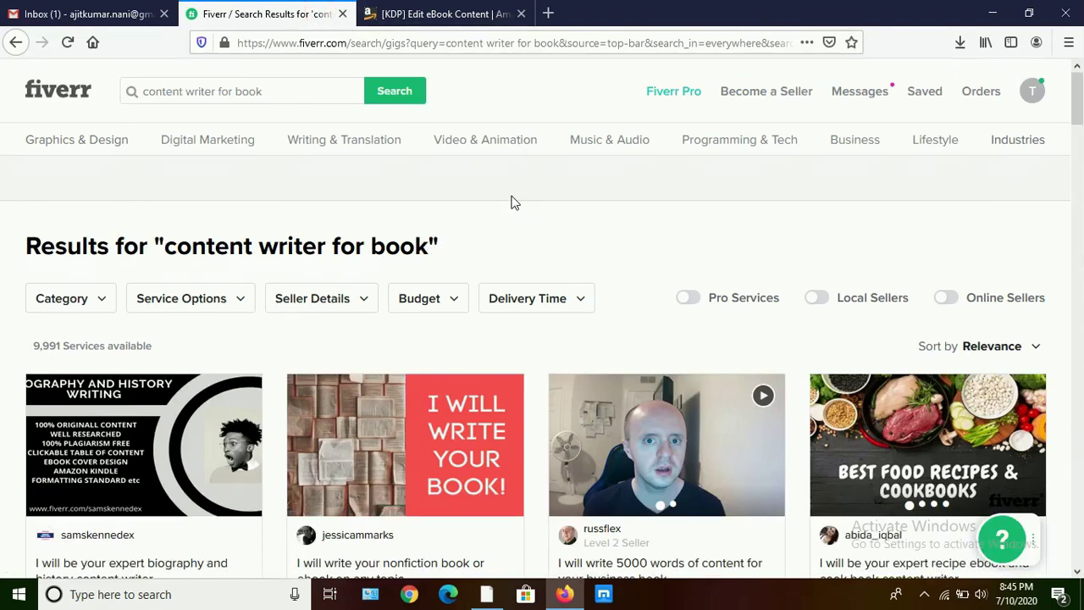
pyautogui.click(440, 13)
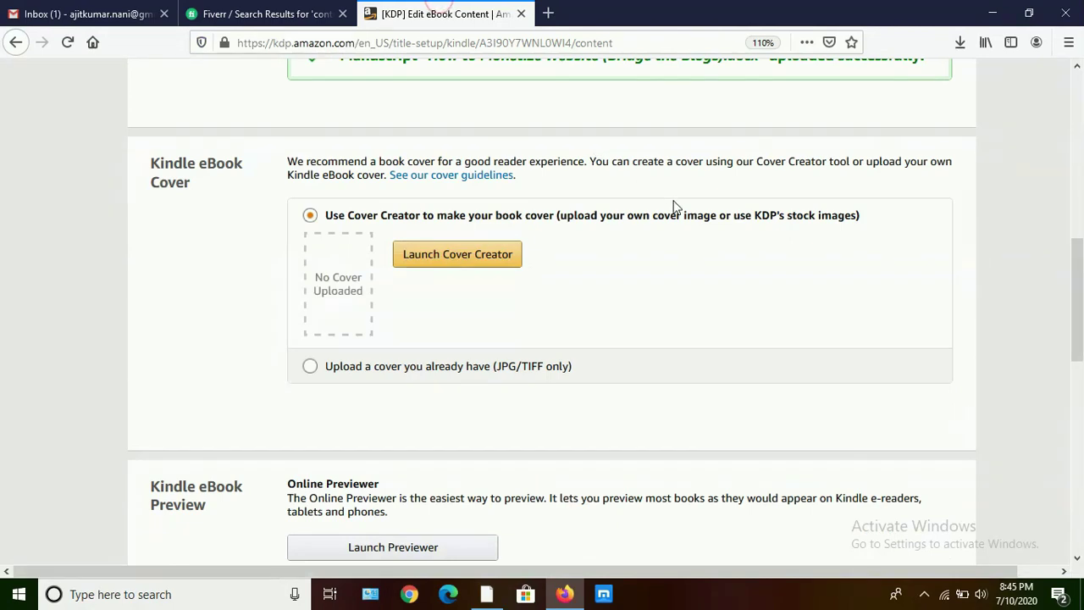
pyautogui.scroll(2, 675, 233)
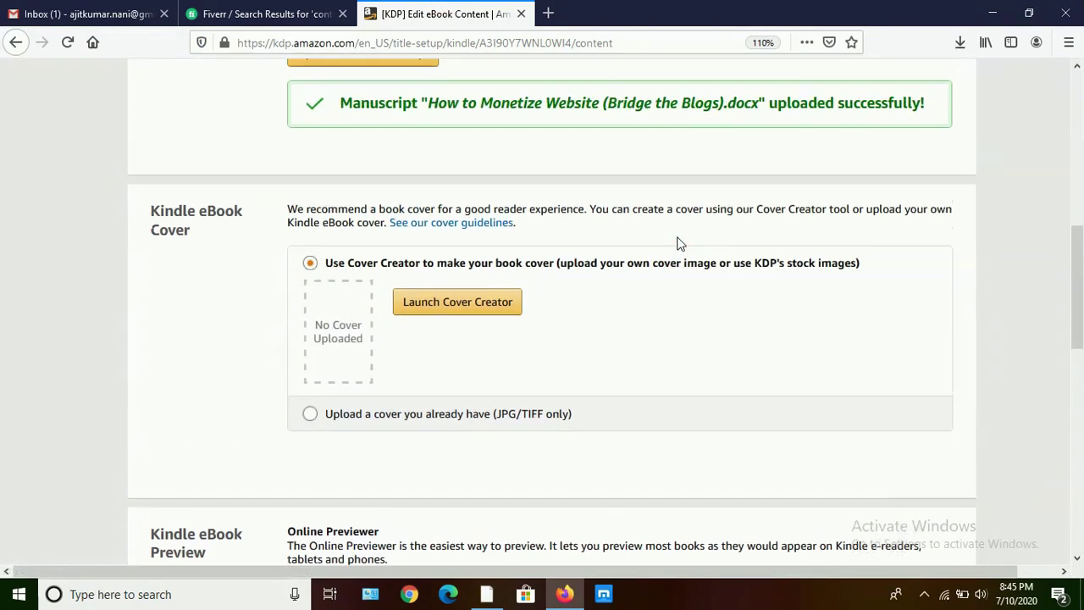
pyautogui.scroll(2, 676, 244)
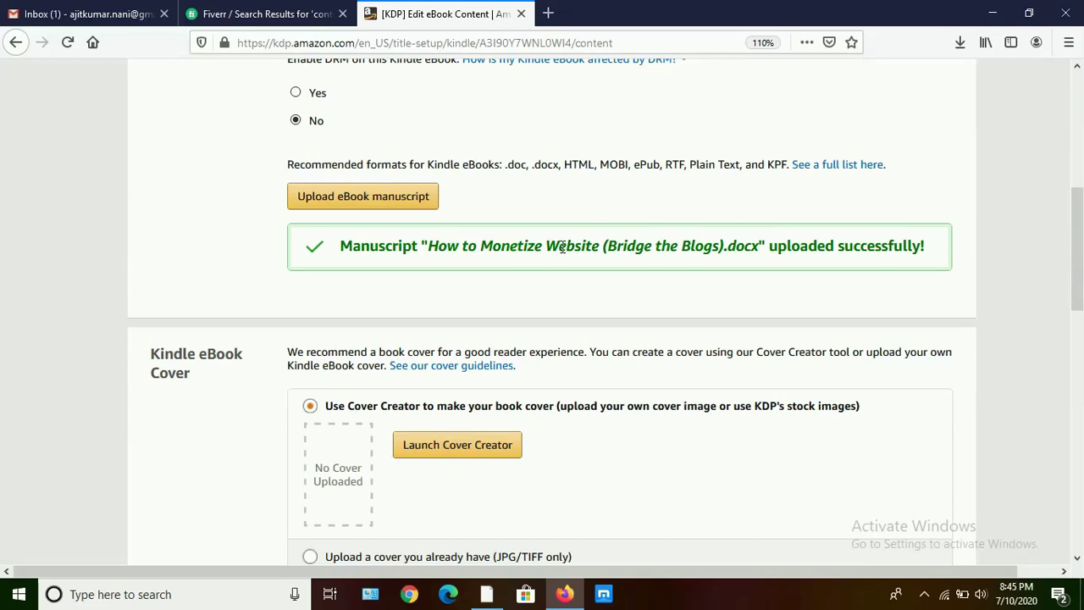
# Switch to the Fiverr results for book content writers and compare the listed gigs and their starting prices
pyautogui.click(263, 14)
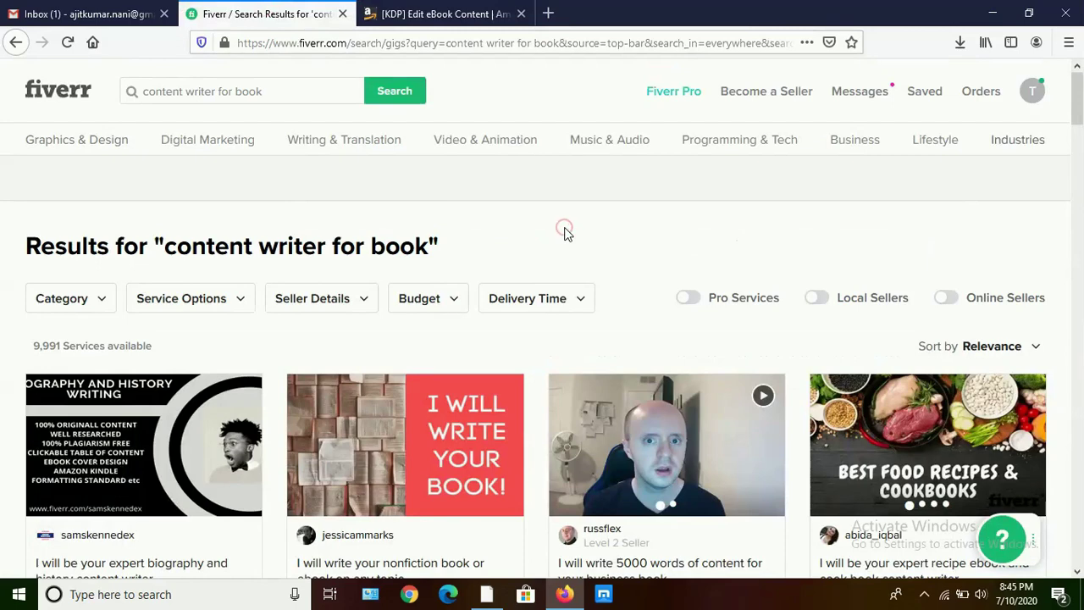
pyautogui.scroll(-5, 565, 234)
pyautogui.scroll(8, 566, 235)
pyautogui.scroll(-3, 464, 186)
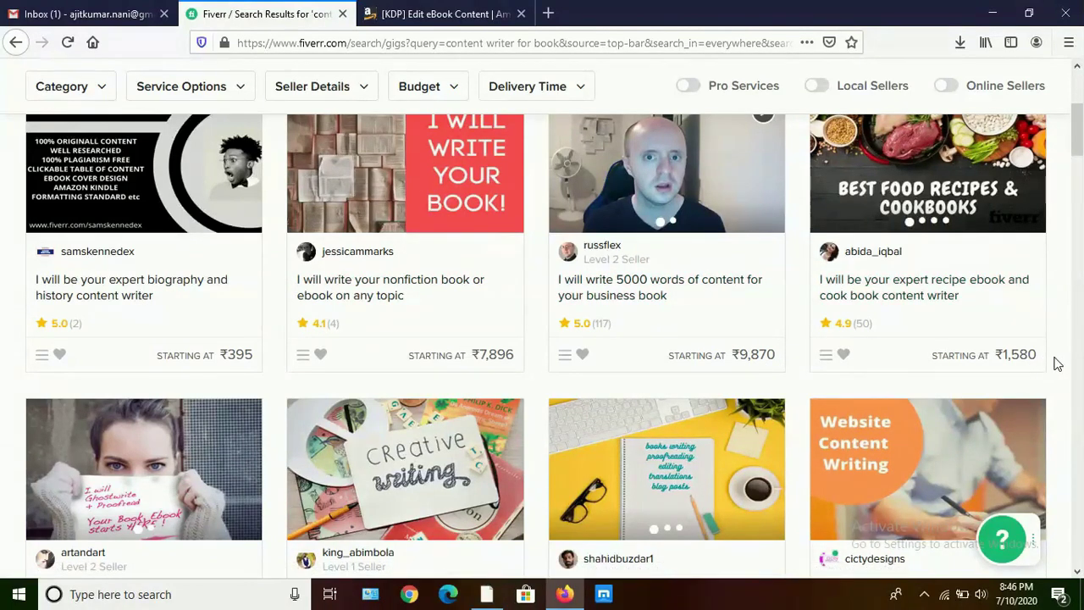
pyautogui.scroll(-3, 1056, 363)
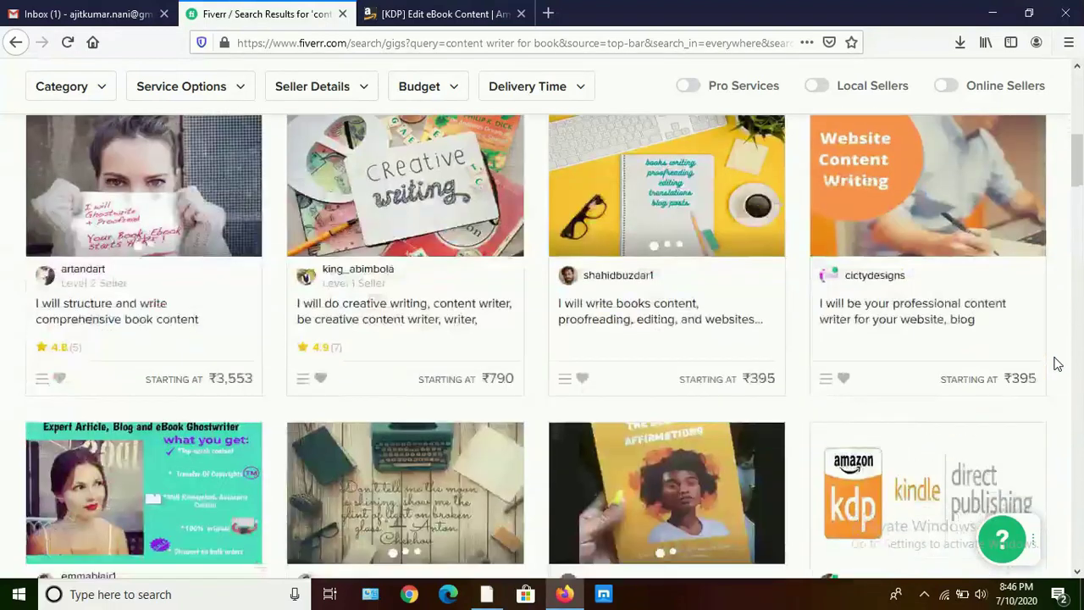
pyautogui.scroll(-3, 1054, 362)
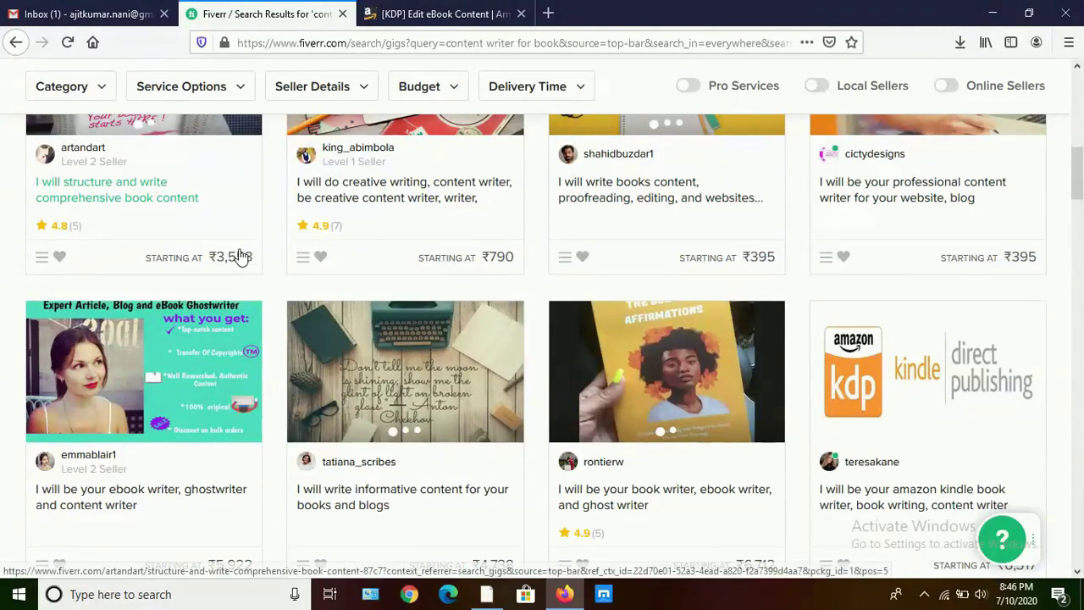
pyautogui.scroll(-3, 162, 525)
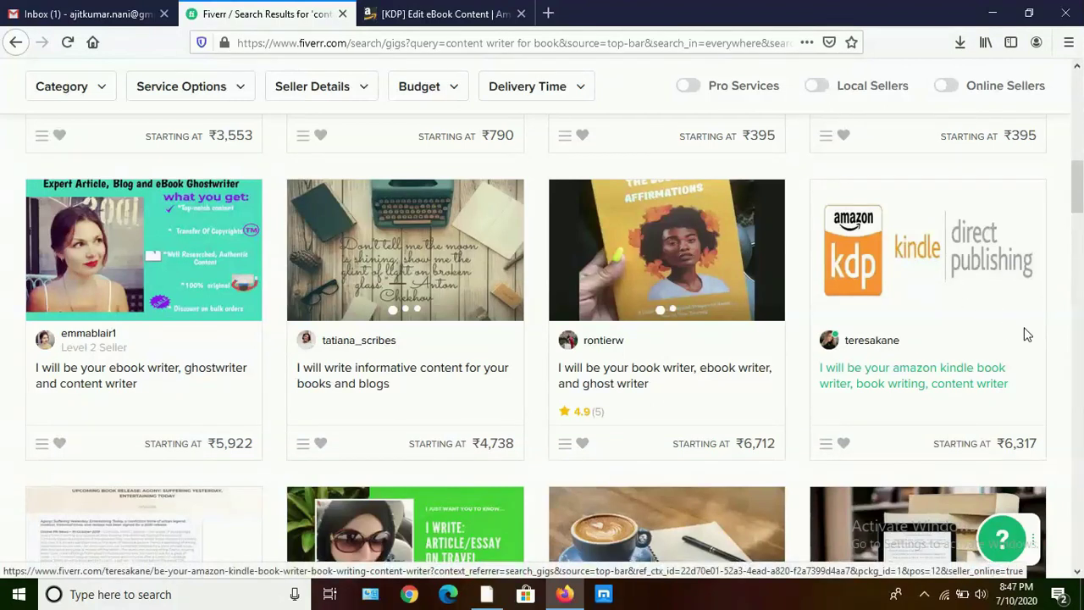
pyautogui.scroll(-1, 1058, 349)
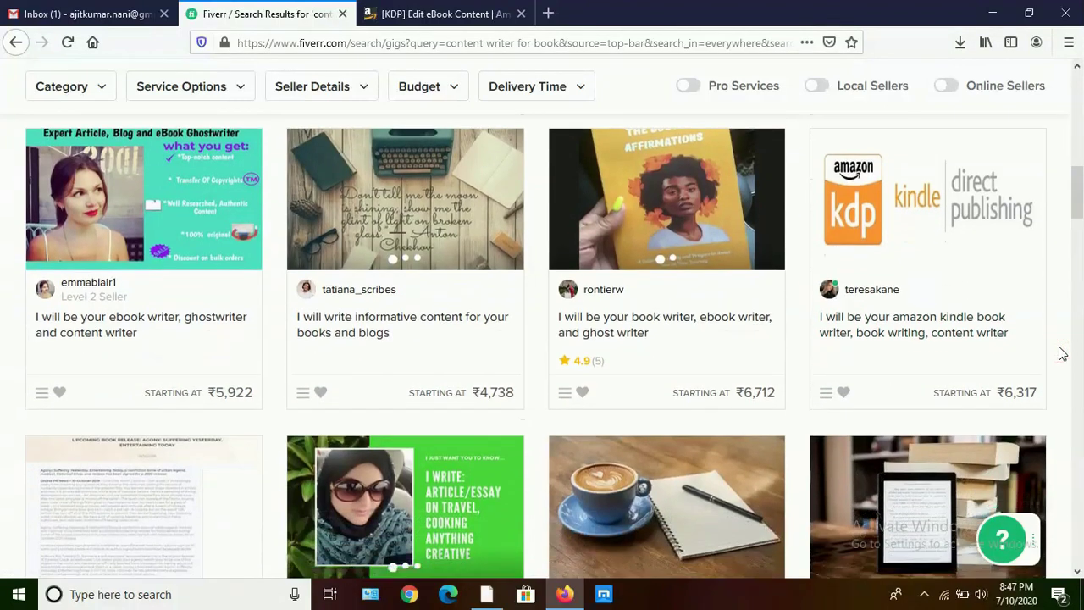
pyautogui.scroll(-3, 1062, 353)
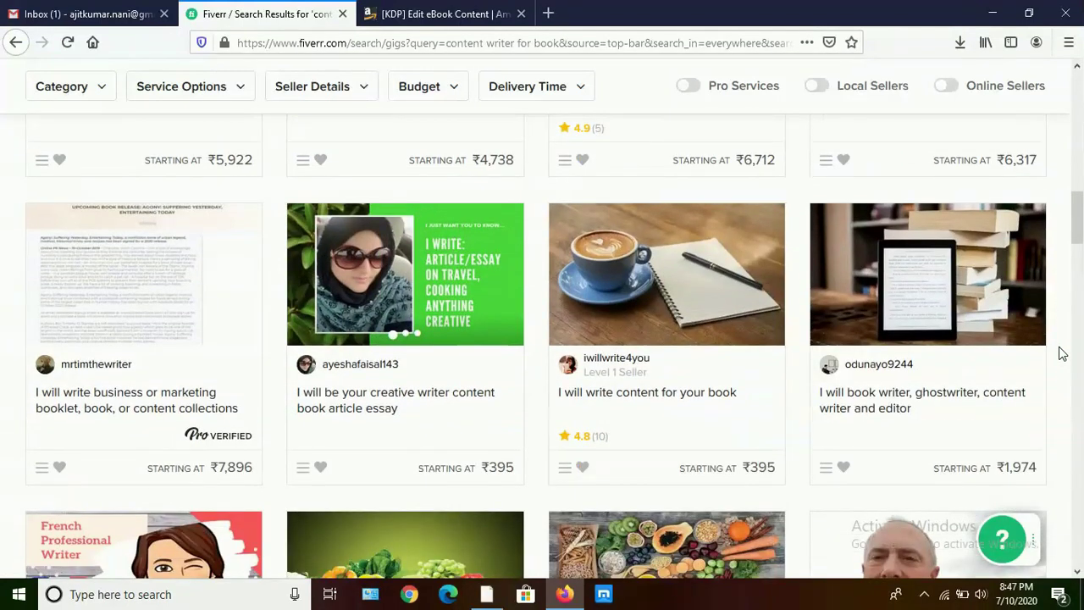
# Compare the KDP manuscript upload section with the Fiverr writer gigs, and return to KDP to view the eBook cover options
pyautogui.click(488, 13)
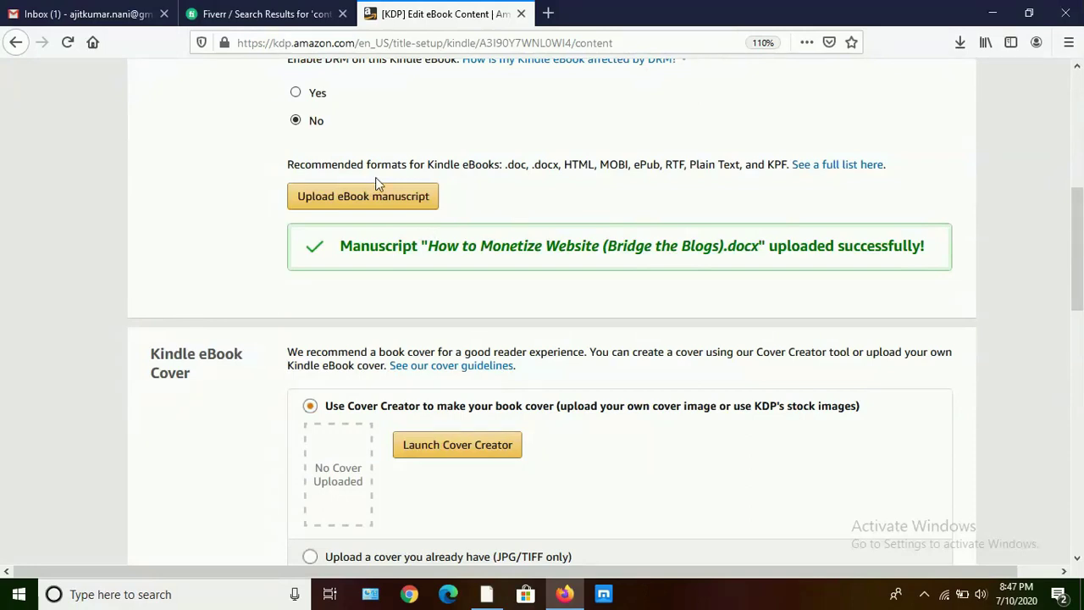
pyautogui.click(264, 13)
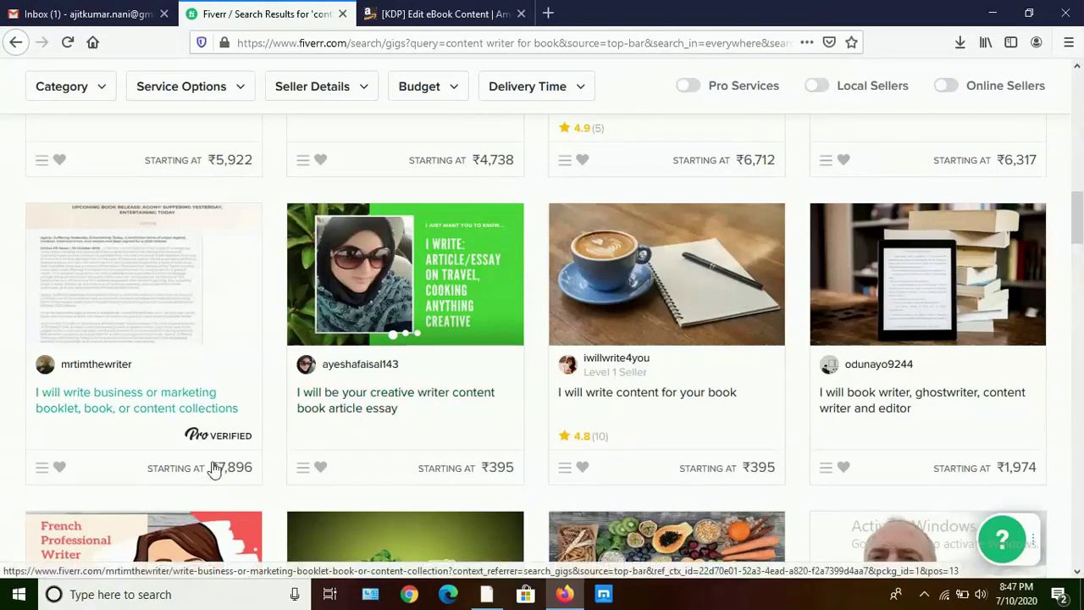
pyautogui.click(474, 7)
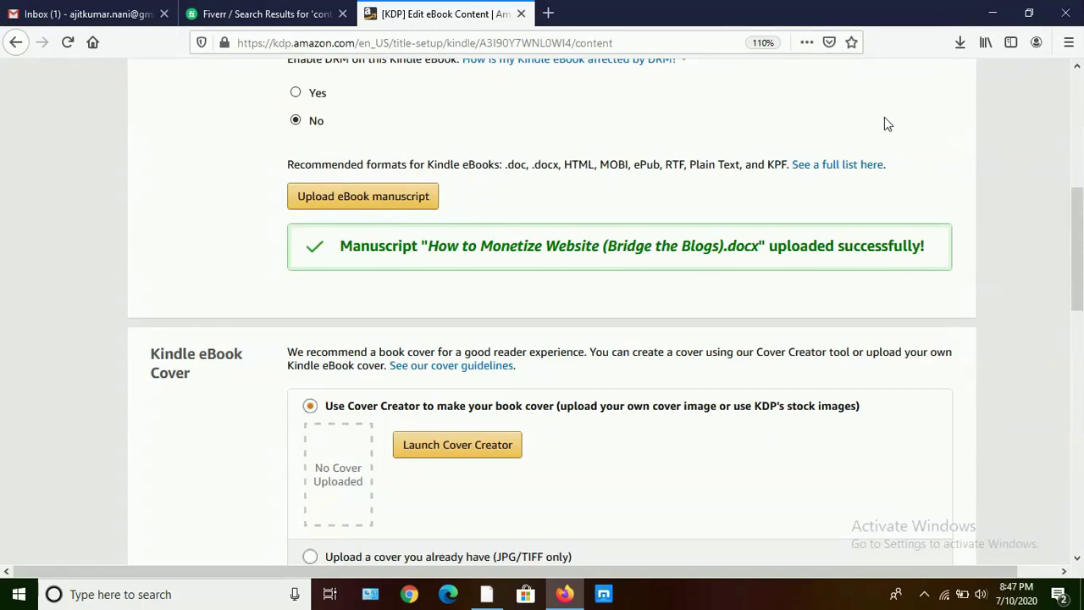
pyautogui.click(263, 13)
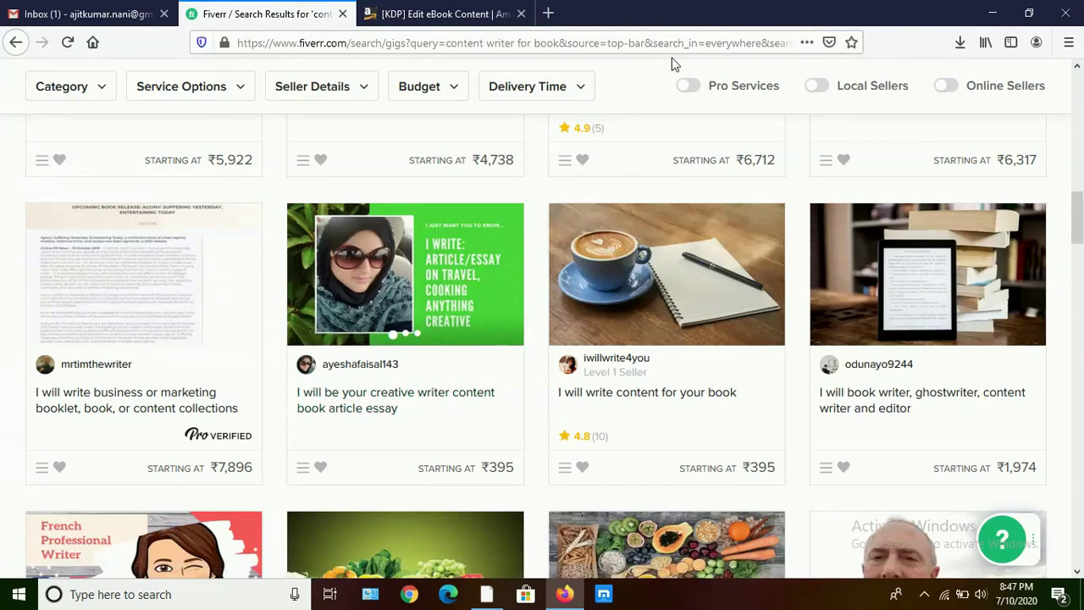
pyautogui.click(470, 13)
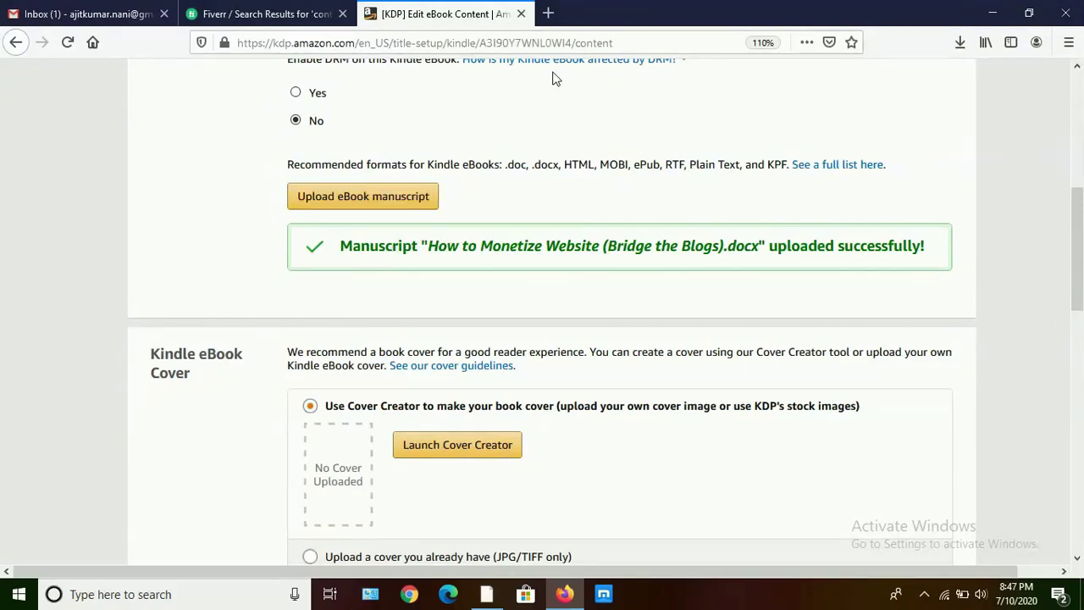
pyautogui.click(976, 217)
pyautogui.scroll(-3, 977, 222)
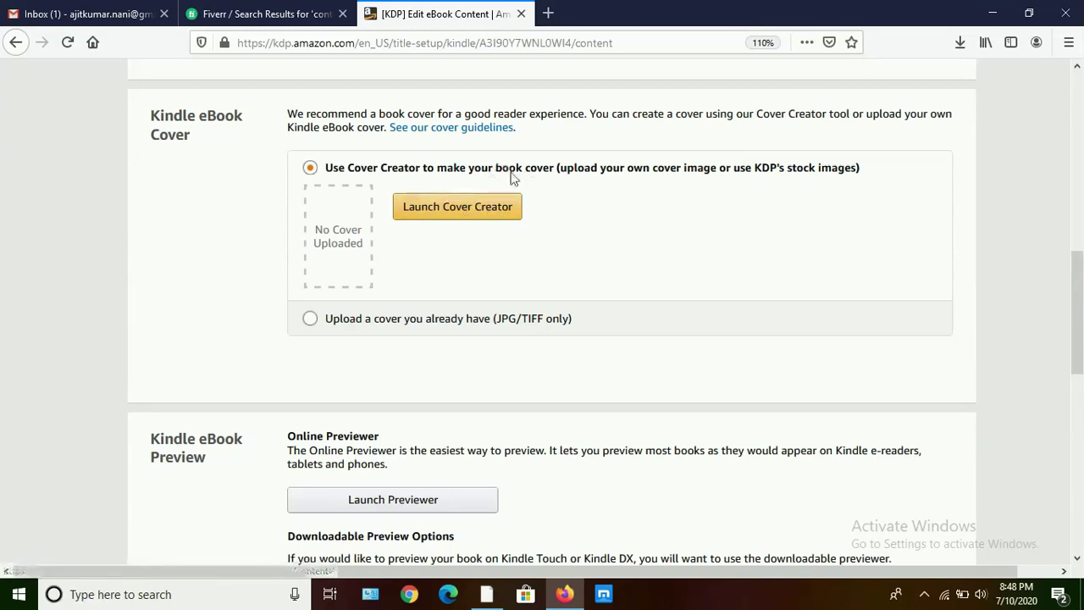
# Search Fiverr for "cover creator" in place of the book content writer query
pyautogui.click(245, 13)
pyautogui.scroll(10, 380, 146)
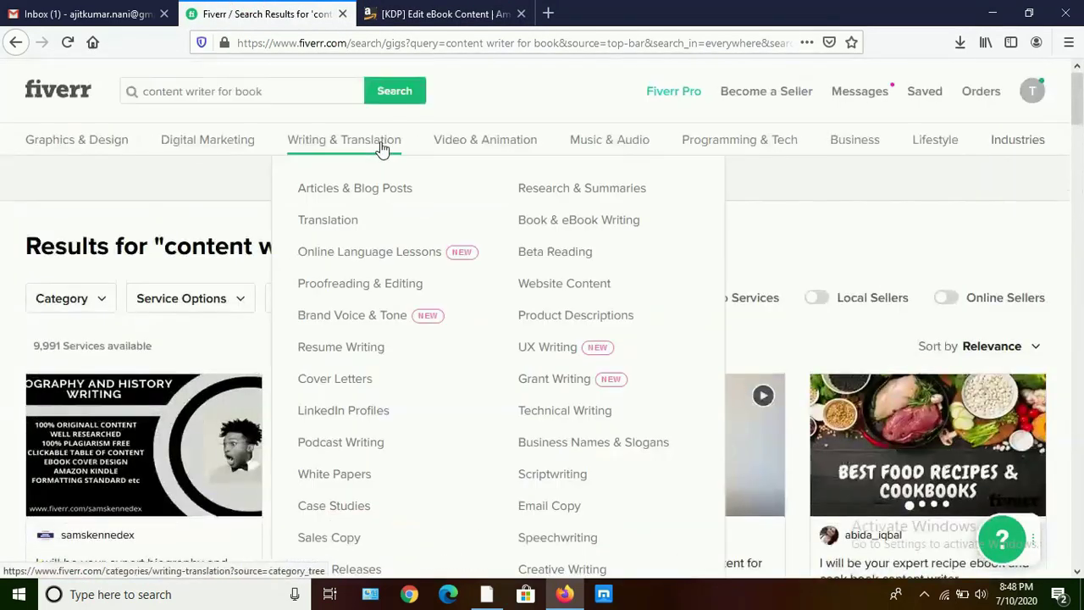
pyautogui.click(337, 91)
pyautogui.press('BackSpace')
pyautogui.press('BackSpace')
pyautogui.press('BackSpace')
pyautogui.press('BackSpace')
pyautogui.press('BackSpace')
pyautogui.press('BackSpace')
pyautogui.press('BackSpace')
pyautogui.press('BackSpace')
pyautogui.press('BackSpace')
pyautogui.press('BackSpace')
pyautogui.press('BackSpace')
pyautogui.press('BackSpace')
pyautogui.press('BackSpace')
pyautogui.press('BackSpace')
pyautogui.press('BackSpace')
pyautogui.press('BackSpace')
pyautogui.press('BackSpace')
pyautogui.press('BackSpace')
pyautogui.press('BackSpace')
pyautogui.press('BackSpace')
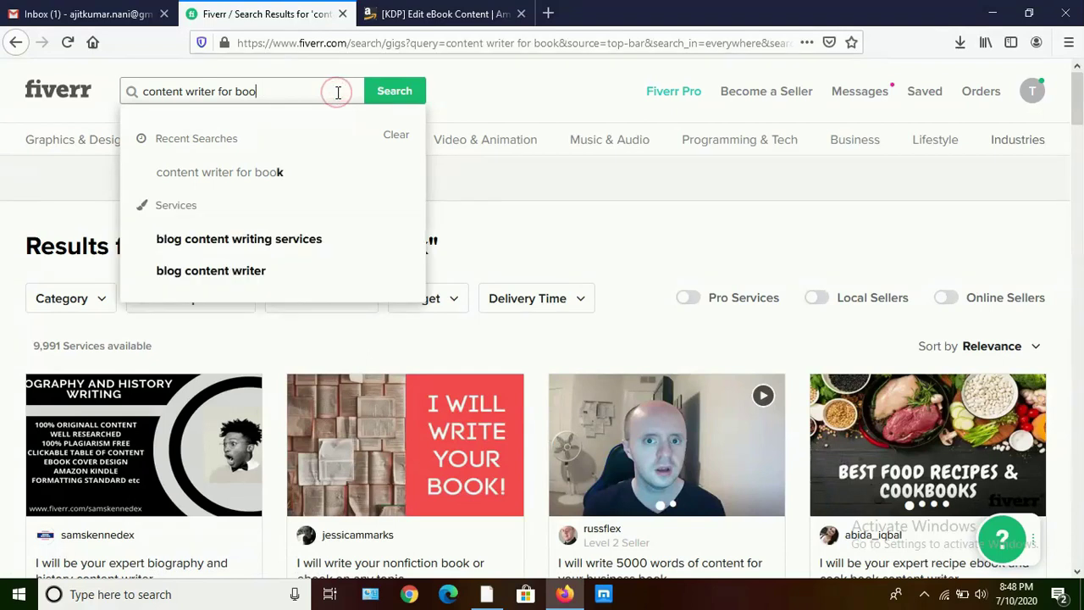
pyautogui.write('cover crea')
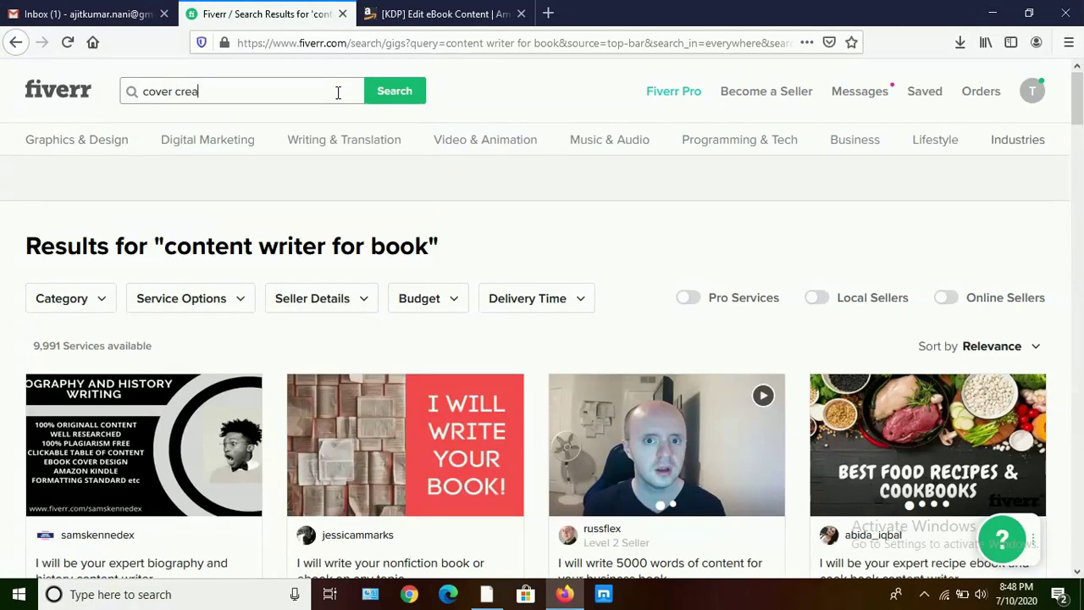
pyautogui.write('tor')
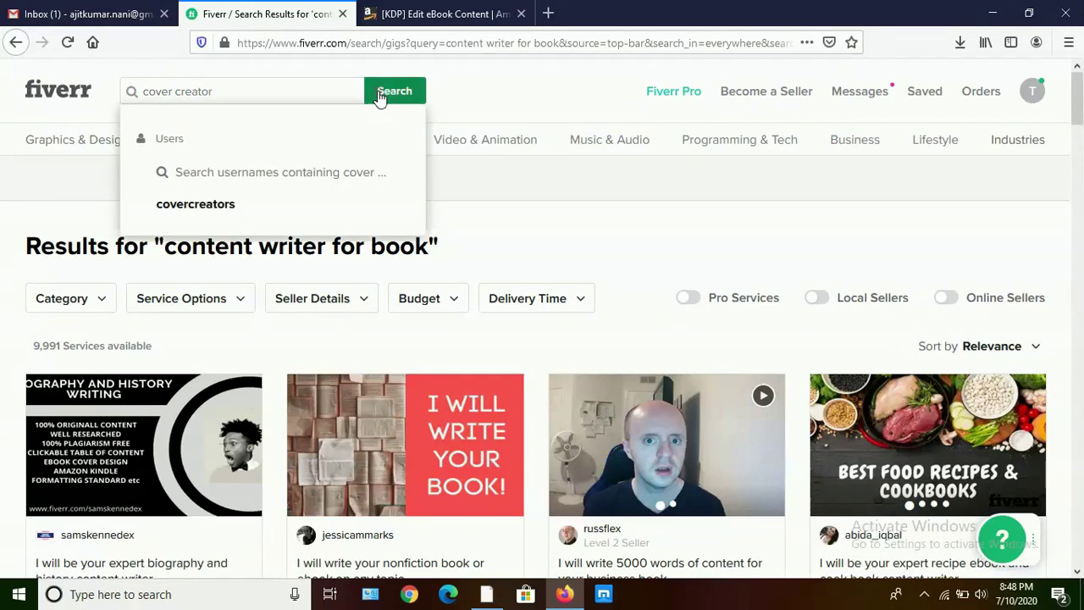
pyautogui.click(394, 91)
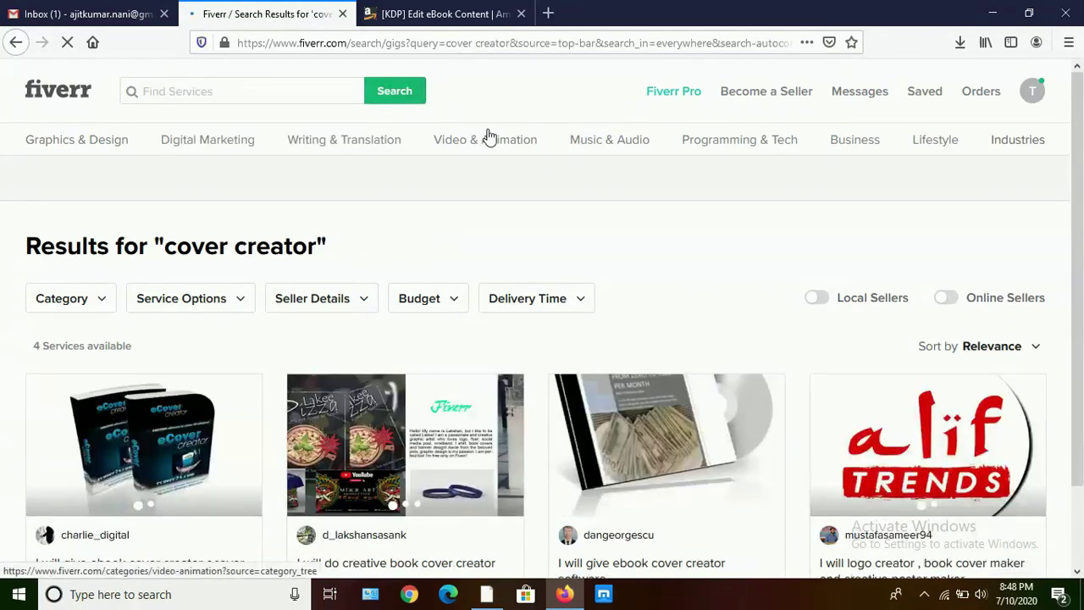
# Examine the cover creator gigs on Fiverr and their ratings and starting prices
pyautogui.scroll(-2, 489, 135)
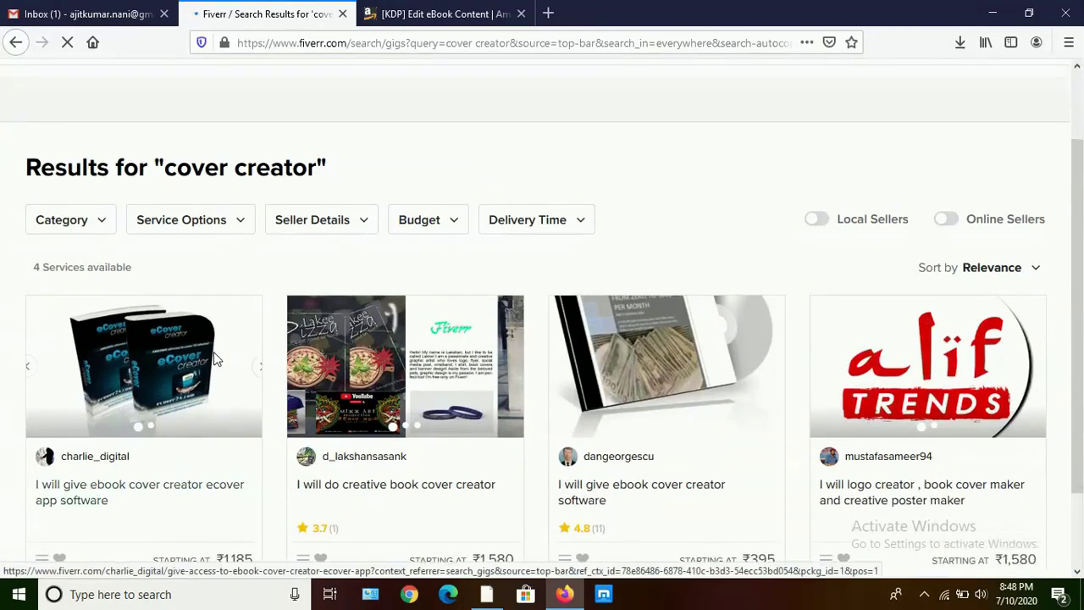
pyautogui.scroll(-3, 216, 361)
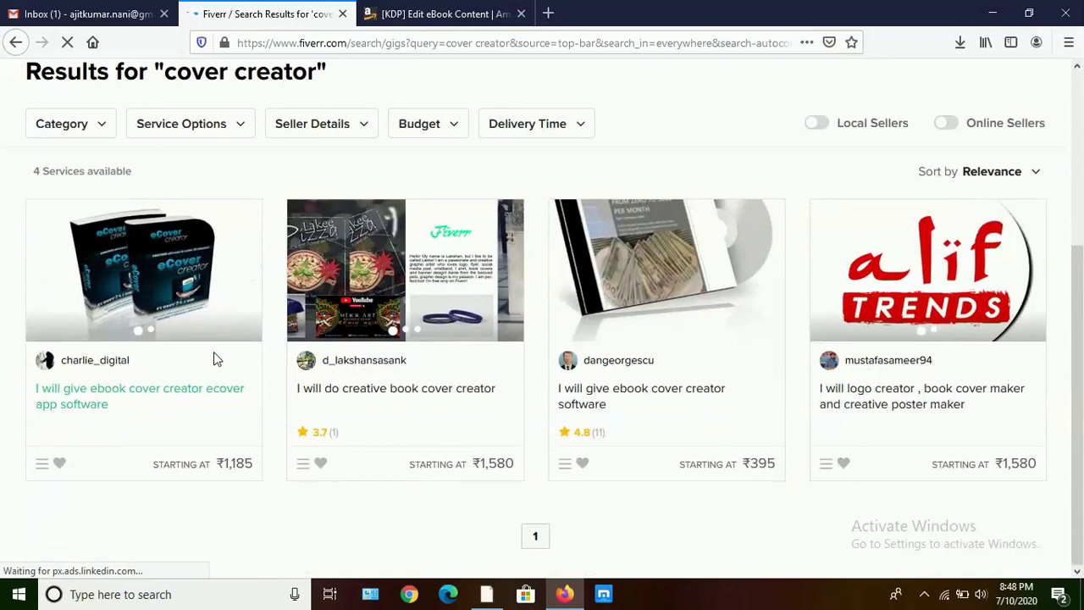
pyautogui.click(216, 445)
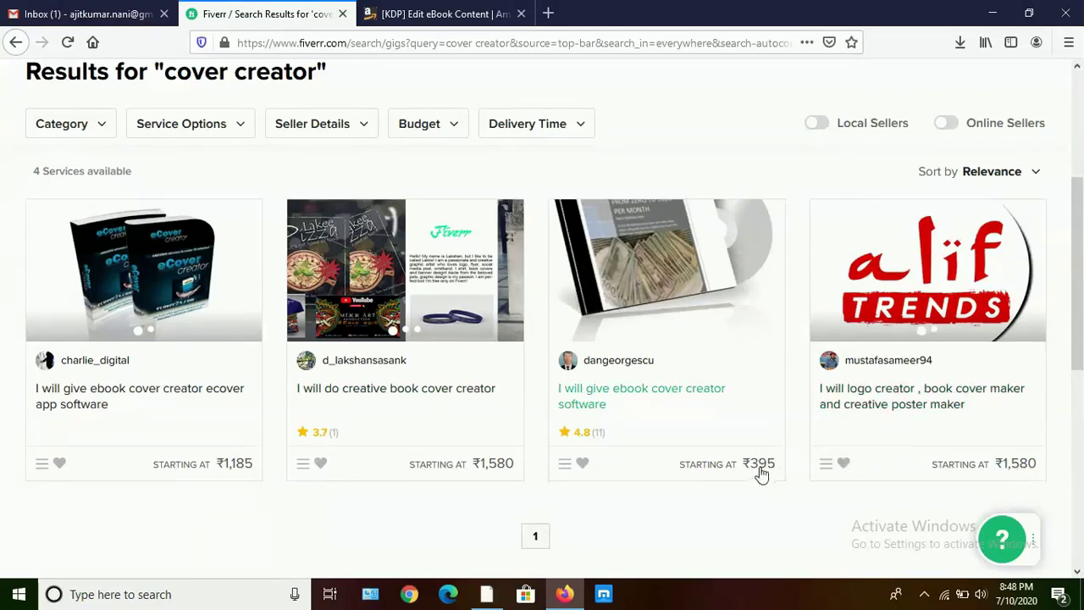
pyautogui.scroll(-3, 738, 480)
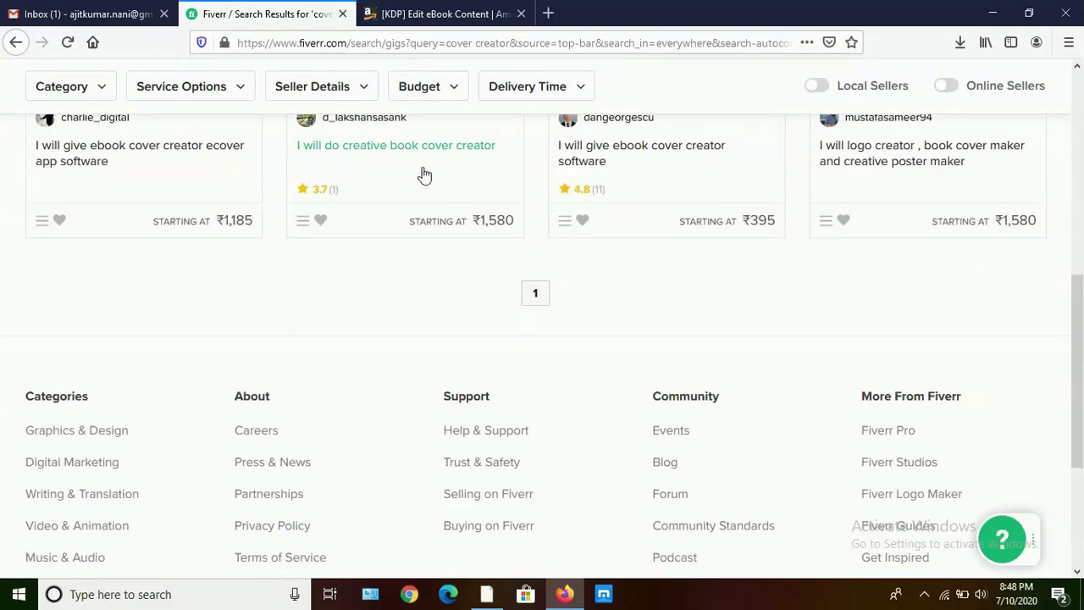
# Return to the KDP eBook content page, launch Cover Creator and continue past its how-to introduction
pyautogui.hotkey('ctrl', 'Tab')
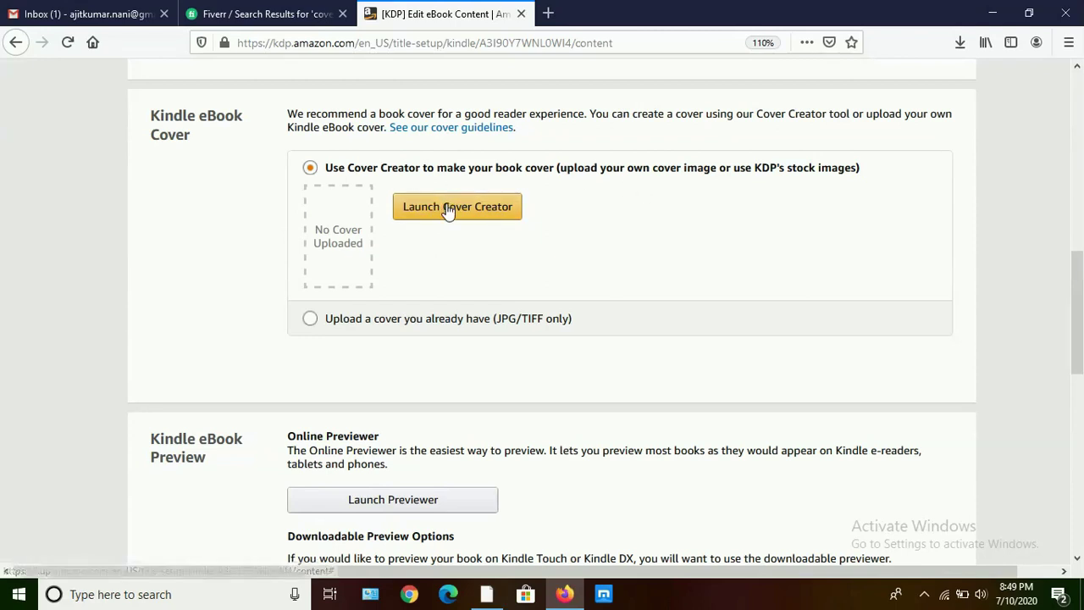
pyautogui.click(448, 211)
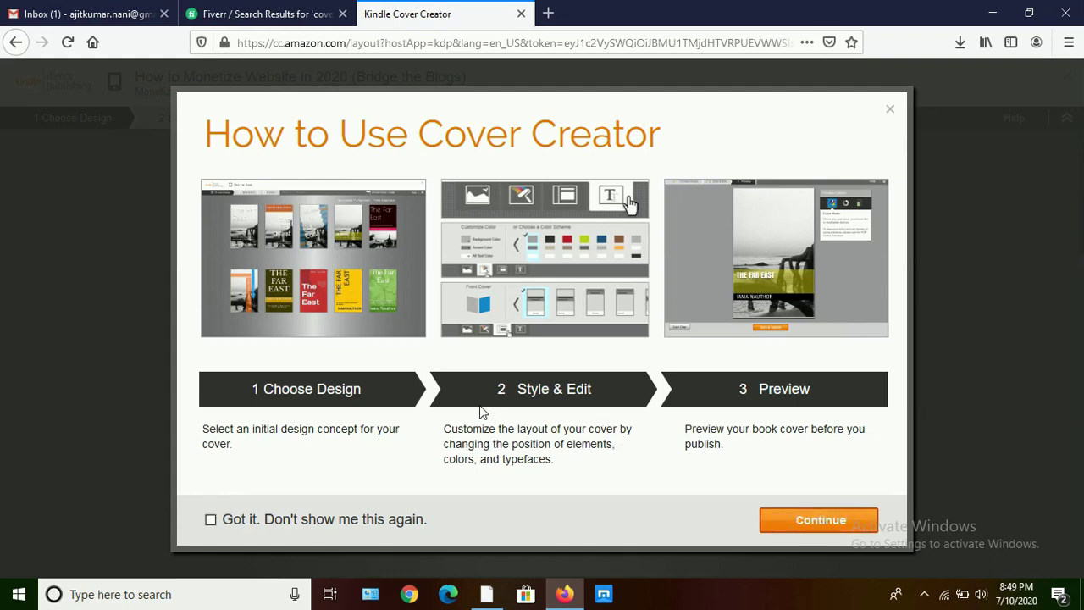
pyautogui.click(805, 513)
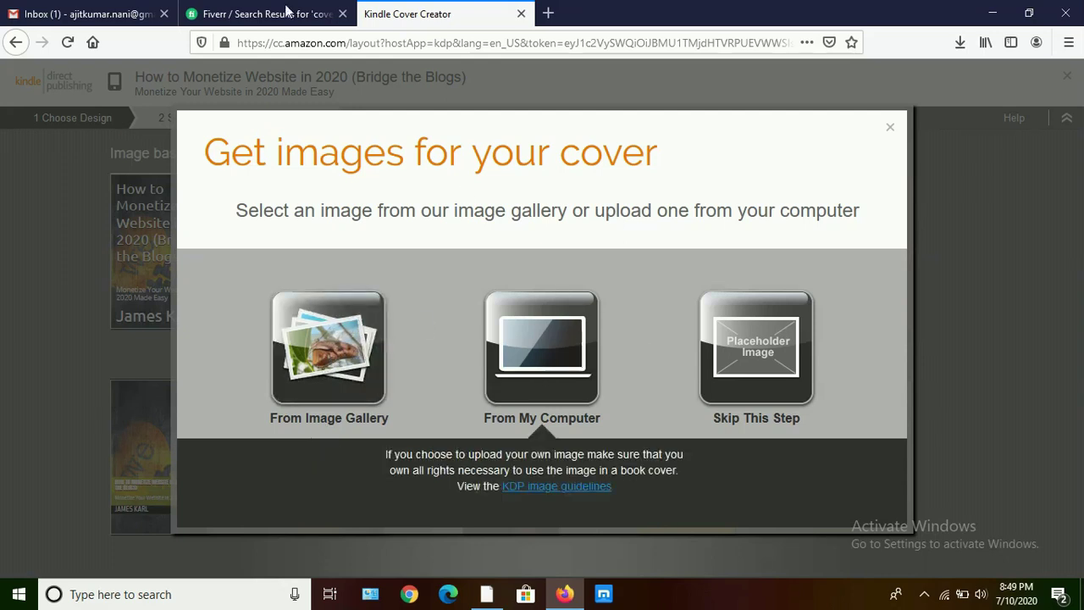
# Glance at the Fiverr cover creator results, and choose the image gallery as the source of the cover image in Cover Creator
pyautogui.click(212, 12)
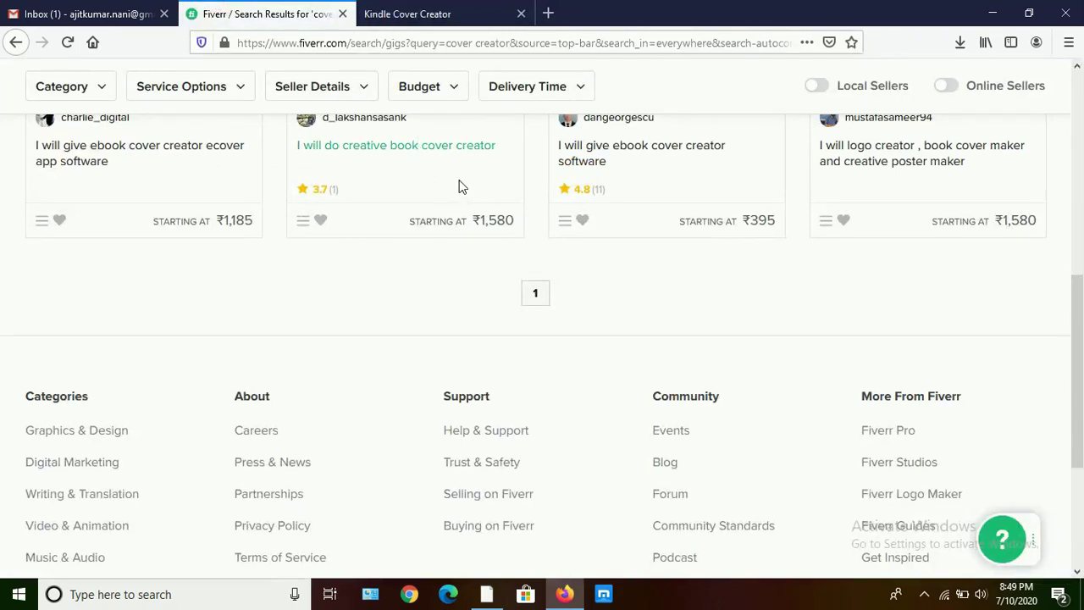
pyautogui.click(436, 12)
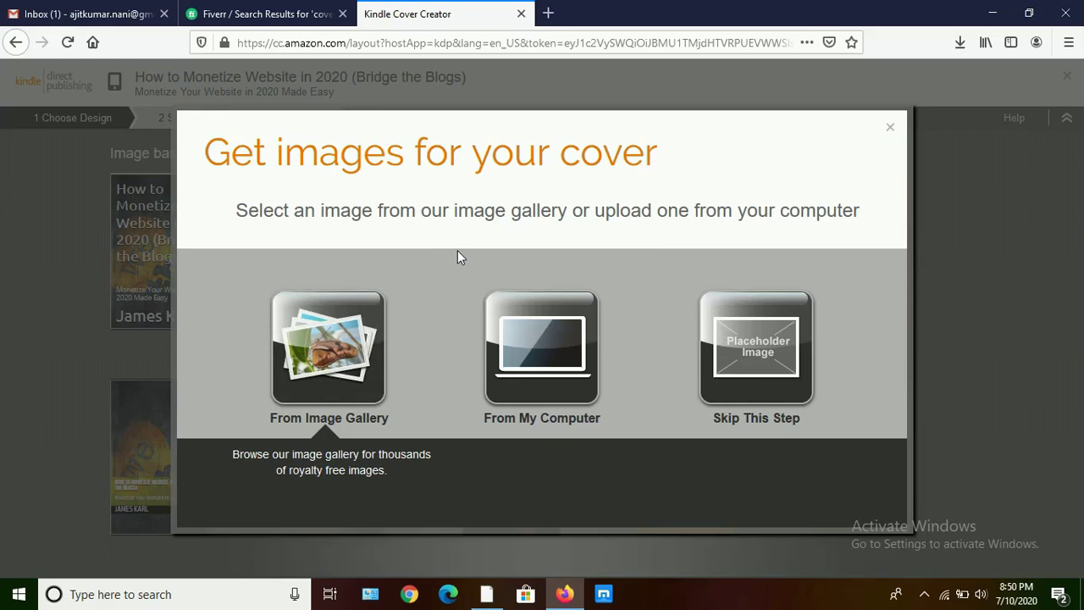
pyautogui.click(320, 359)
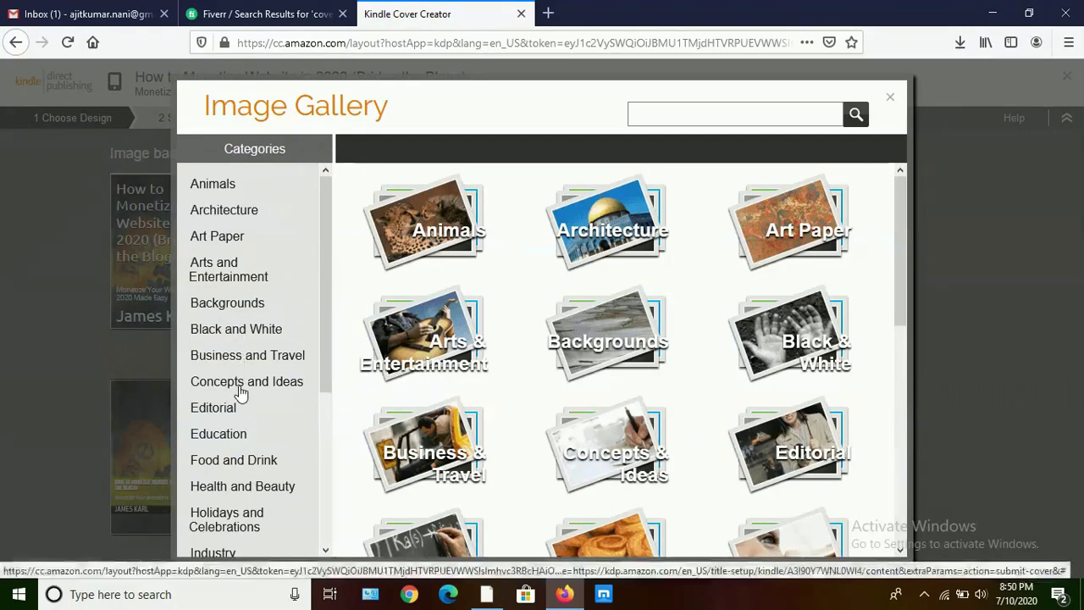
# Look through the image gallery categories and open the Corporate images under Business and Travel
pyautogui.click(326, 552)
pyautogui.click(326, 552)
pyautogui.click(326, 552)
pyautogui.click(326, 552)
pyautogui.click(326, 552)
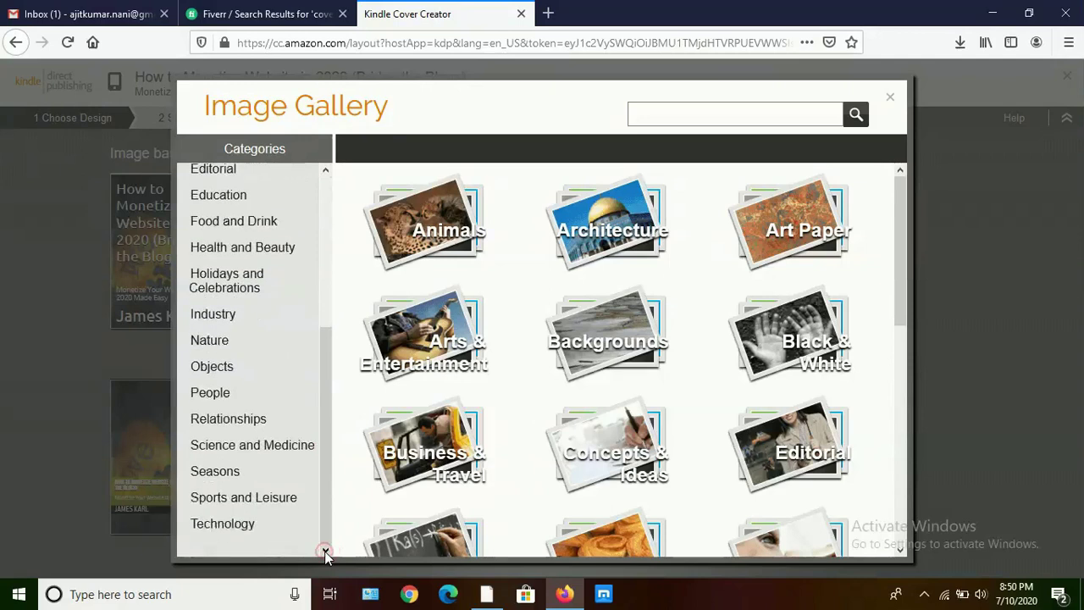
pyautogui.click(325, 170)
pyautogui.click(325, 171)
pyautogui.click(326, 170)
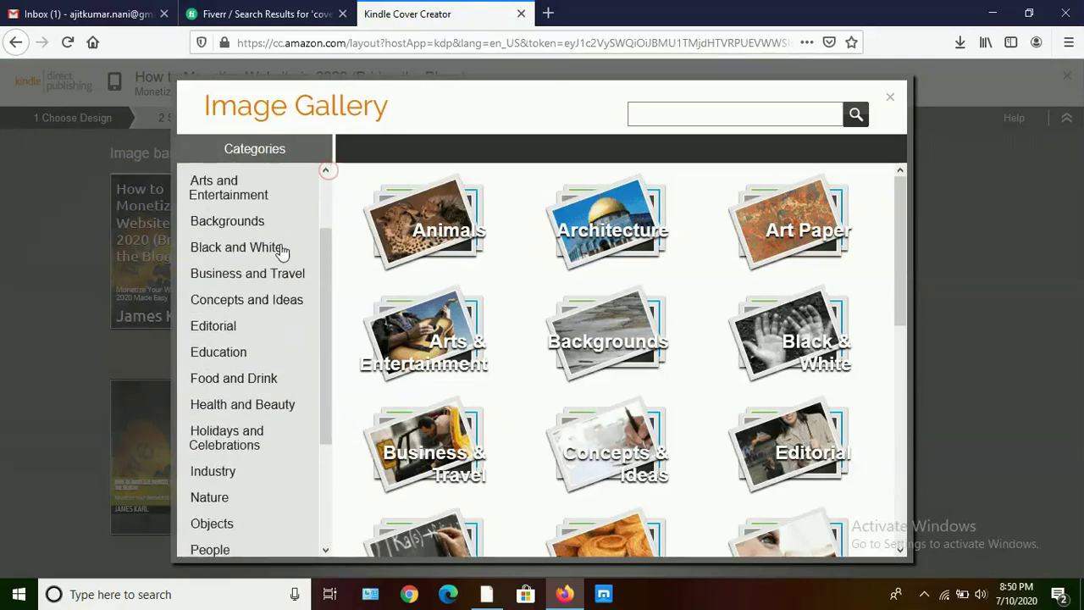
pyautogui.click(271, 276)
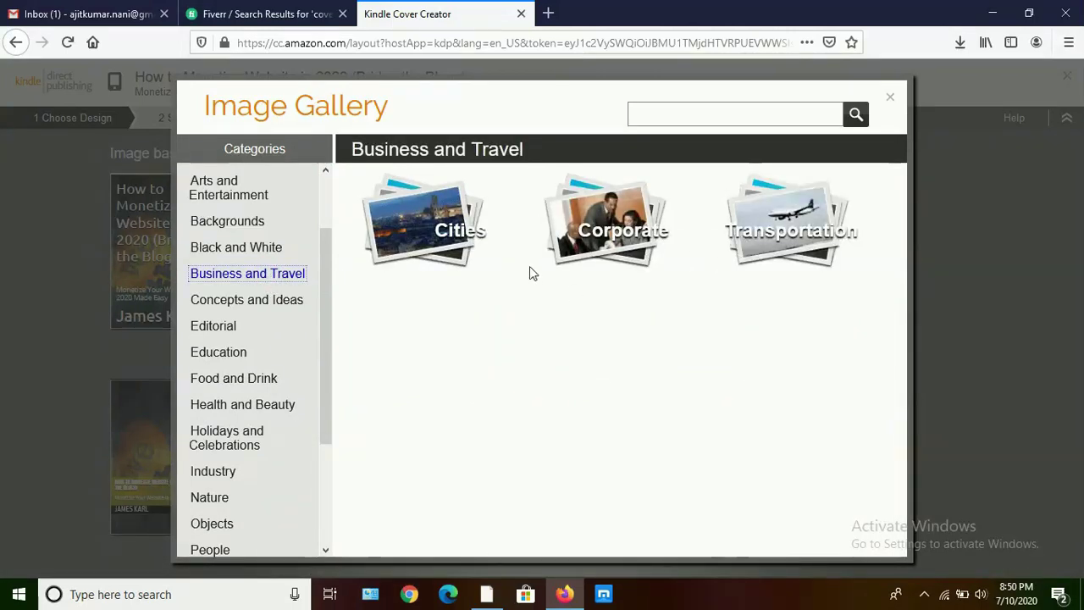
pyautogui.click(606, 239)
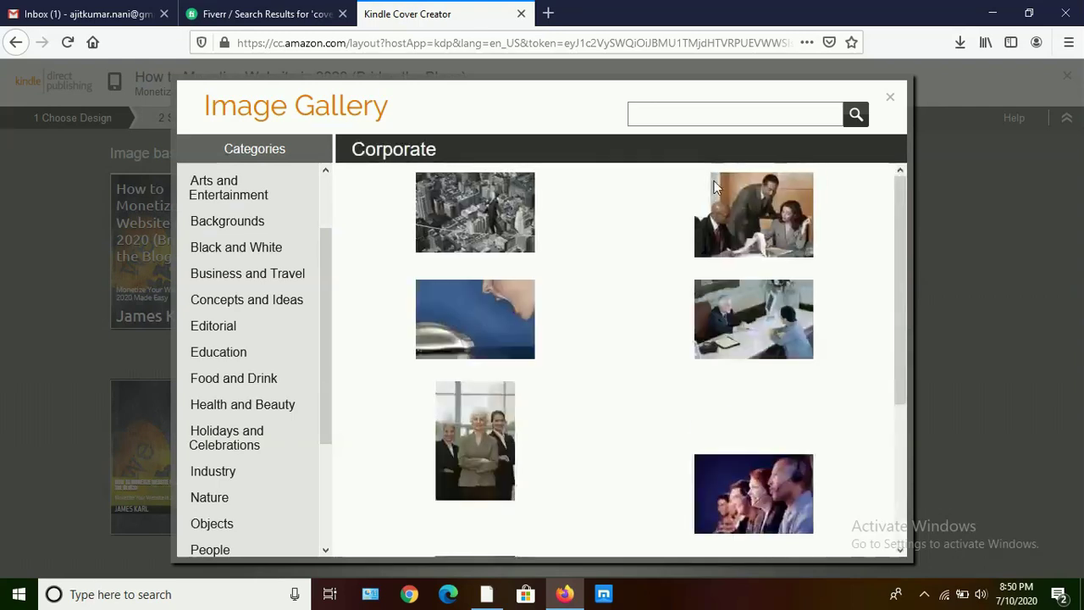
# Preview the photo of three businesspeople meeting at a table, and return to the Corporate images under Business and Travel
pyautogui.click(663, 239)
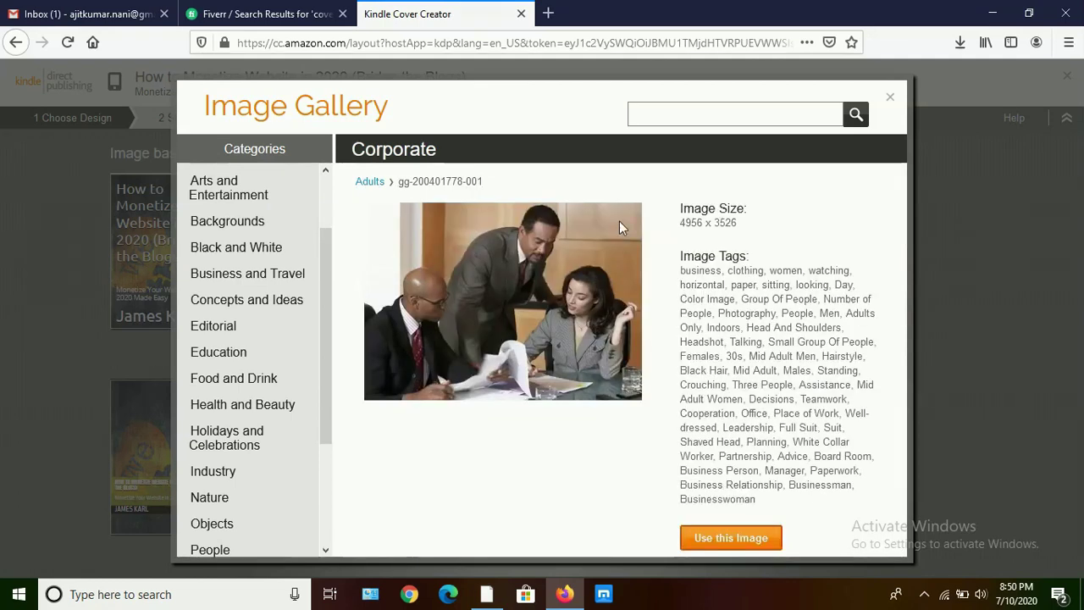
pyautogui.click(262, 275)
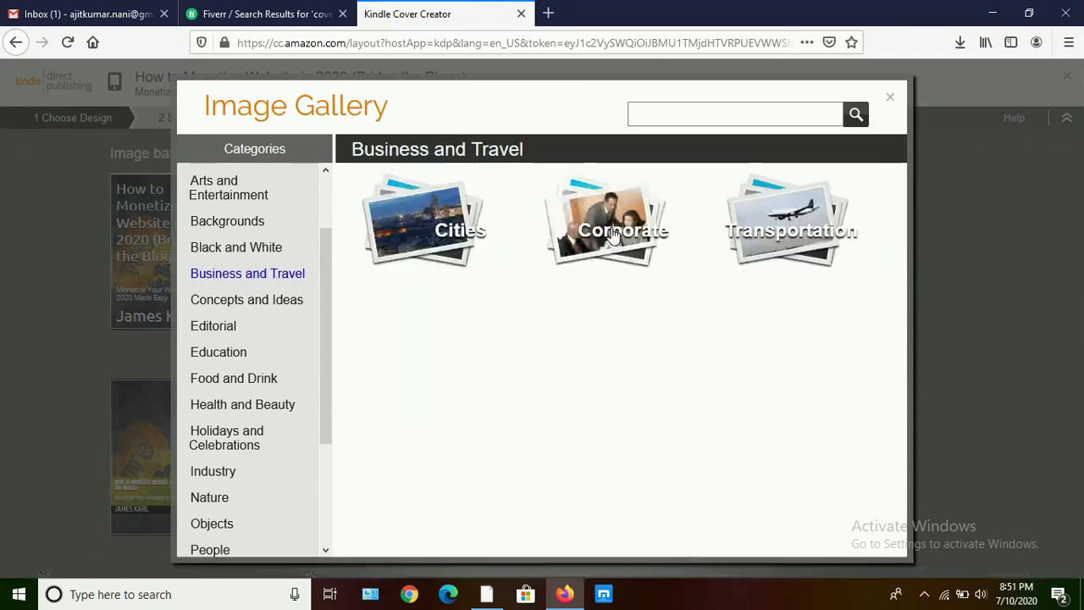
pyautogui.click(608, 231)
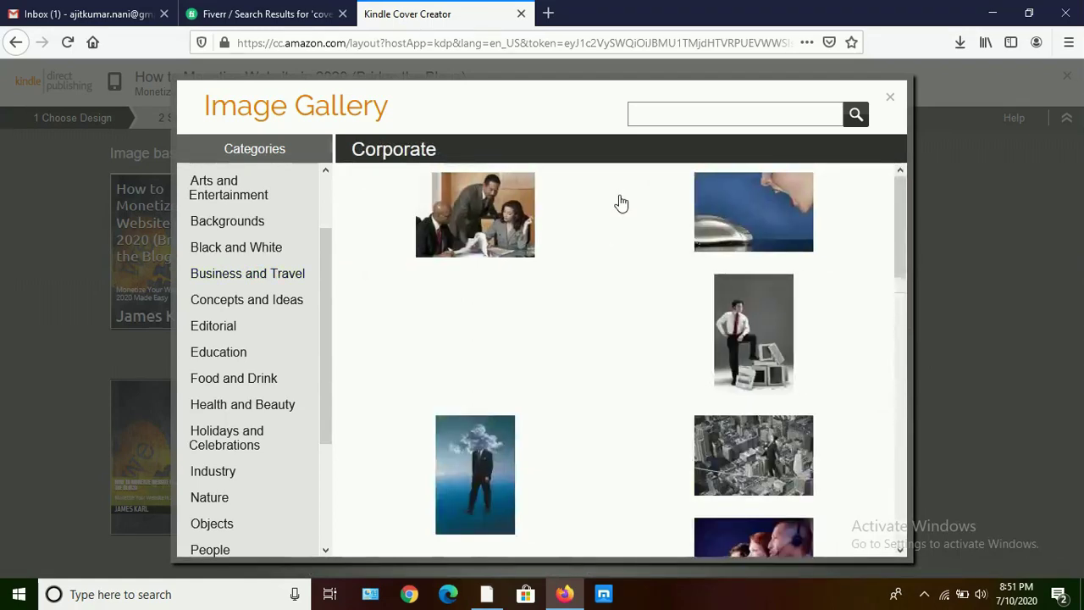
# Preview the photo of the businessman resting a foot on old computers, and return to the Corporate images under Business and Travel
pyautogui.click(849, 369)
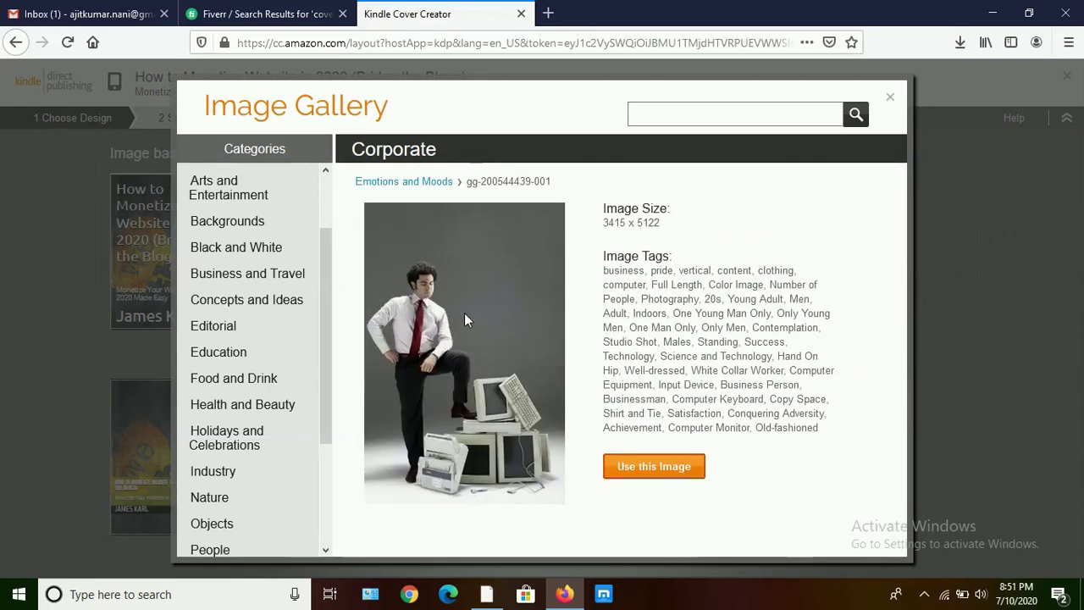
pyautogui.click(244, 279)
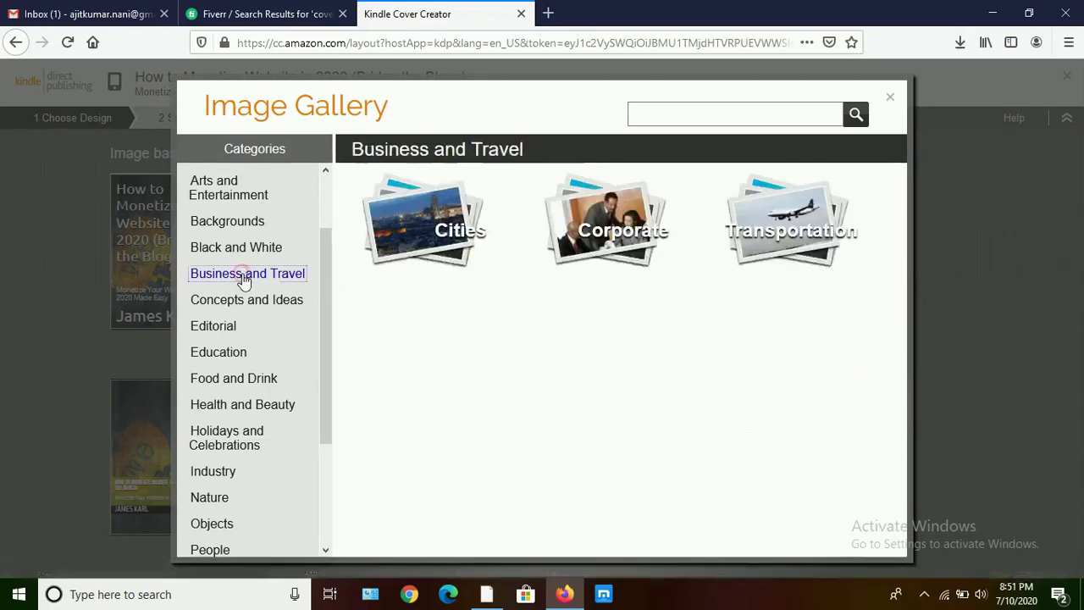
pyautogui.click(644, 214)
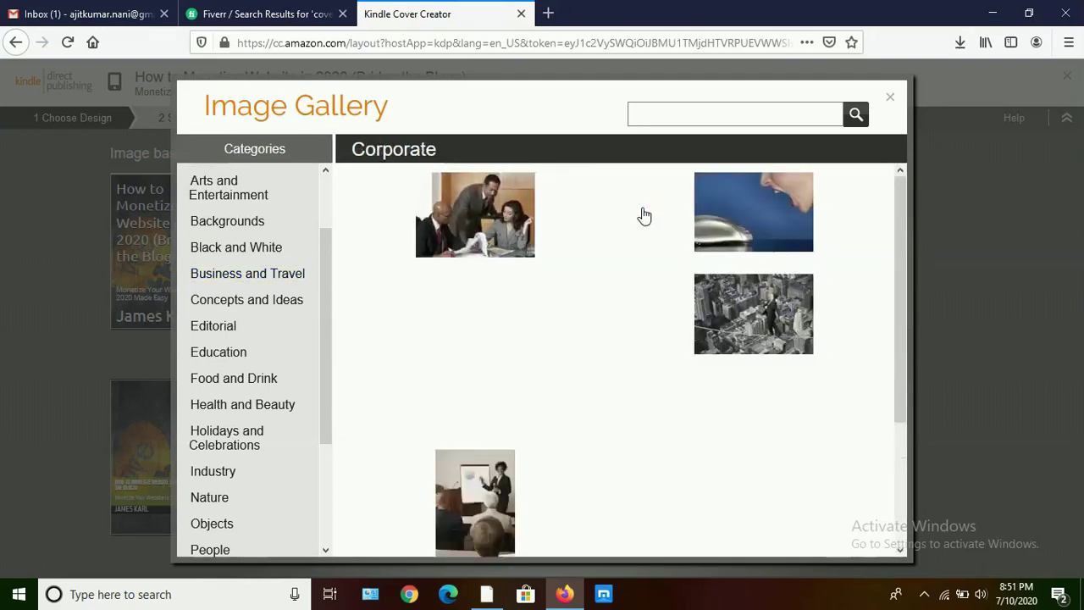
# Look through the Corporate images for a suitable cover photo
pyautogui.click(899, 550)
pyautogui.click(900, 549)
pyautogui.click(900, 549)
pyautogui.click(900, 550)
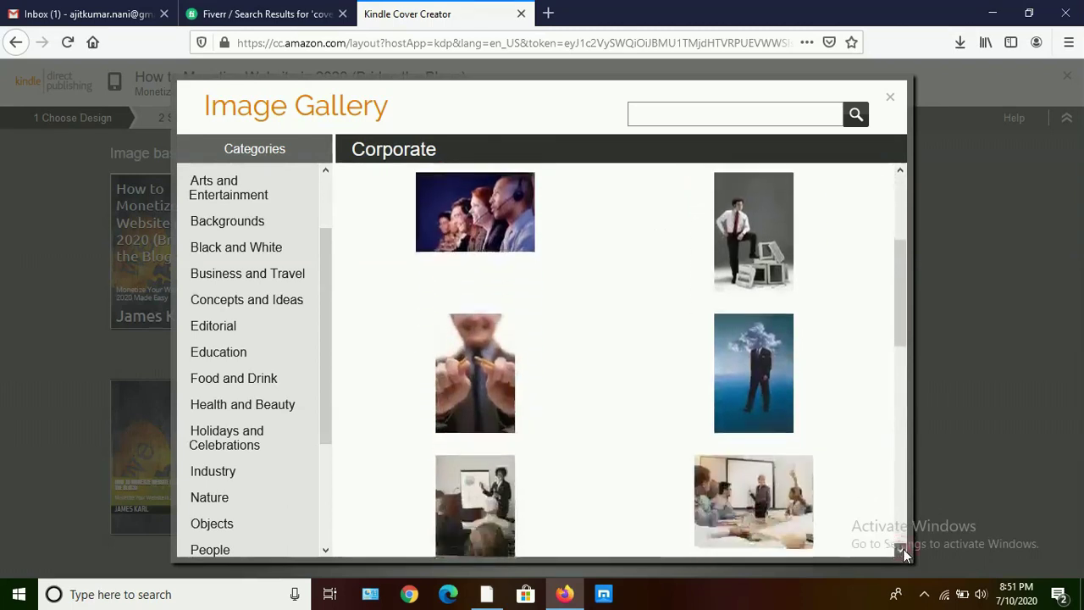
pyautogui.click(900, 550)
pyautogui.click(900, 549)
pyautogui.click(900, 549)
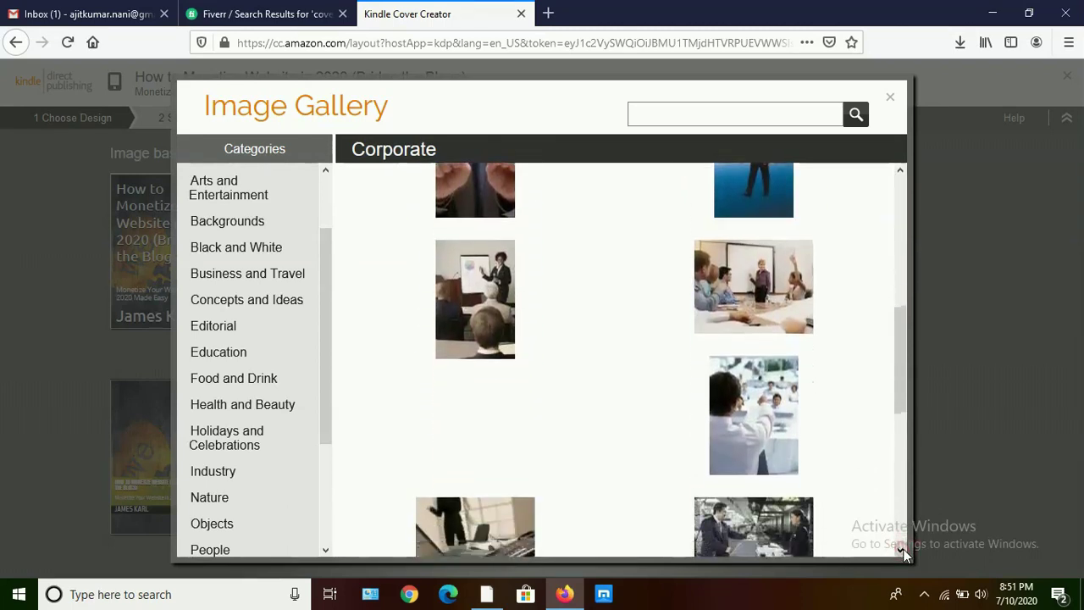
pyautogui.click(900, 549)
pyautogui.click(900, 550)
pyautogui.click(900, 550)
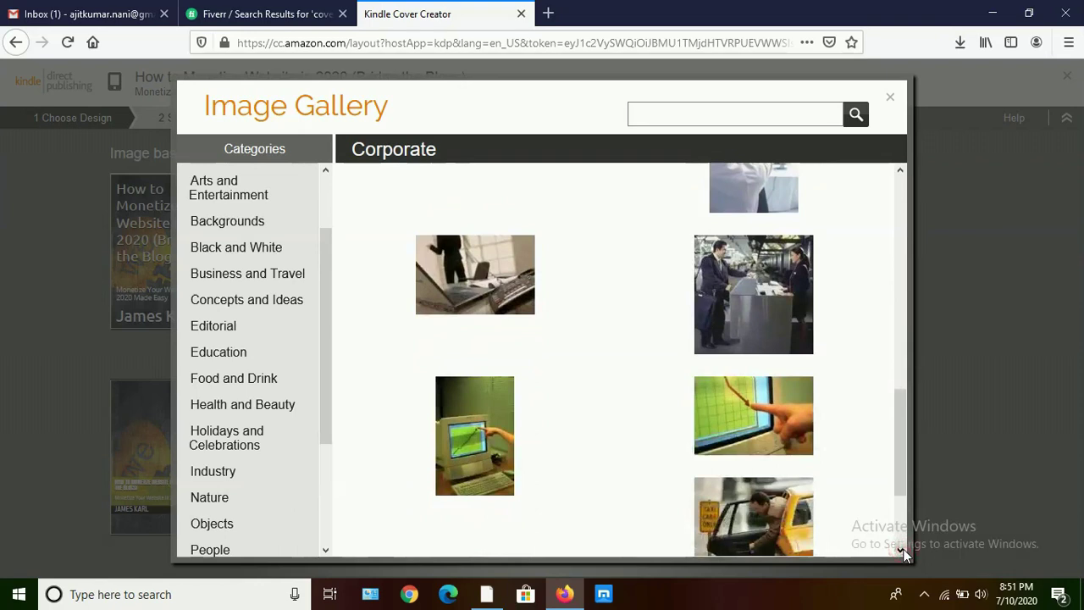
pyautogui.click(900, 550)
pyautogui.click(900, 550)
pyautogui.click(900, 550)
pyautogui.click(900, 550)
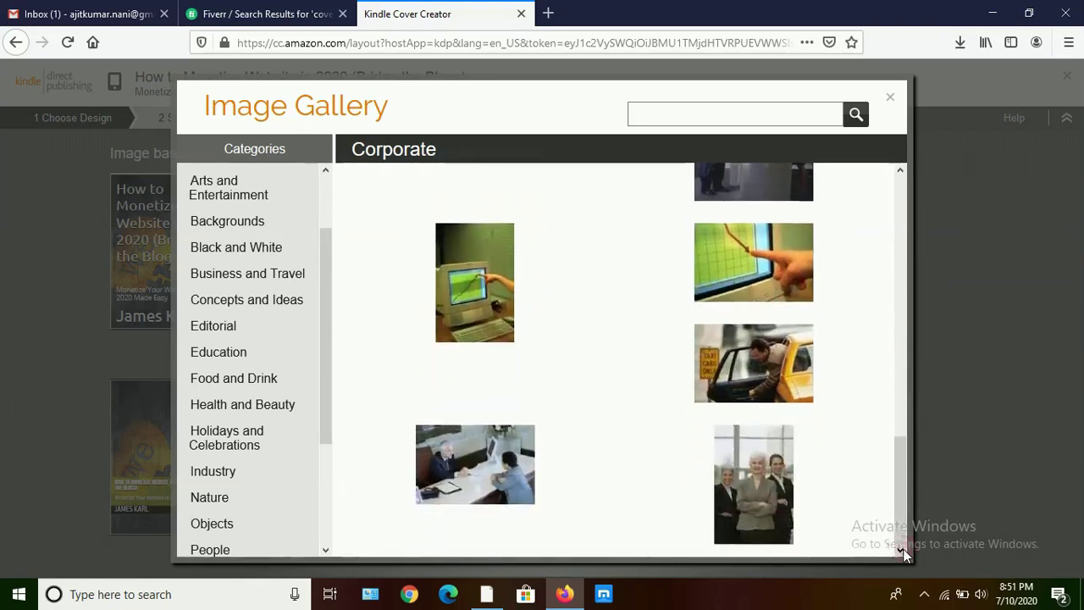
pyautogui.click(900, 172)
pyautogui.click(900, 172)
pyautogui.click(900, 171)
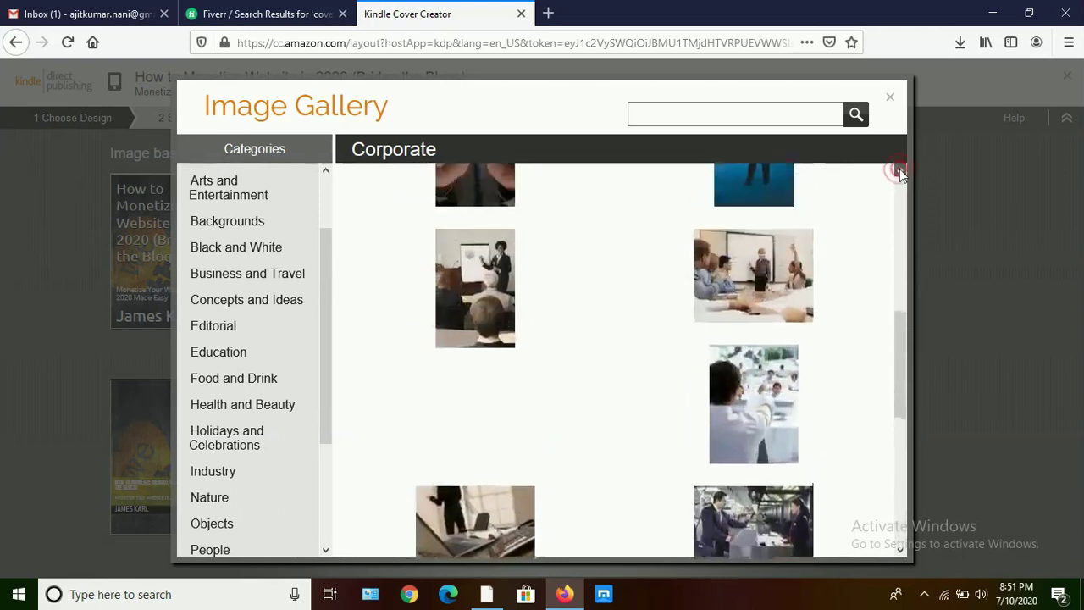
pyautogui.click(900, 172)
pyautogui.click(900, 172)
pyautogui.click(900, 172)
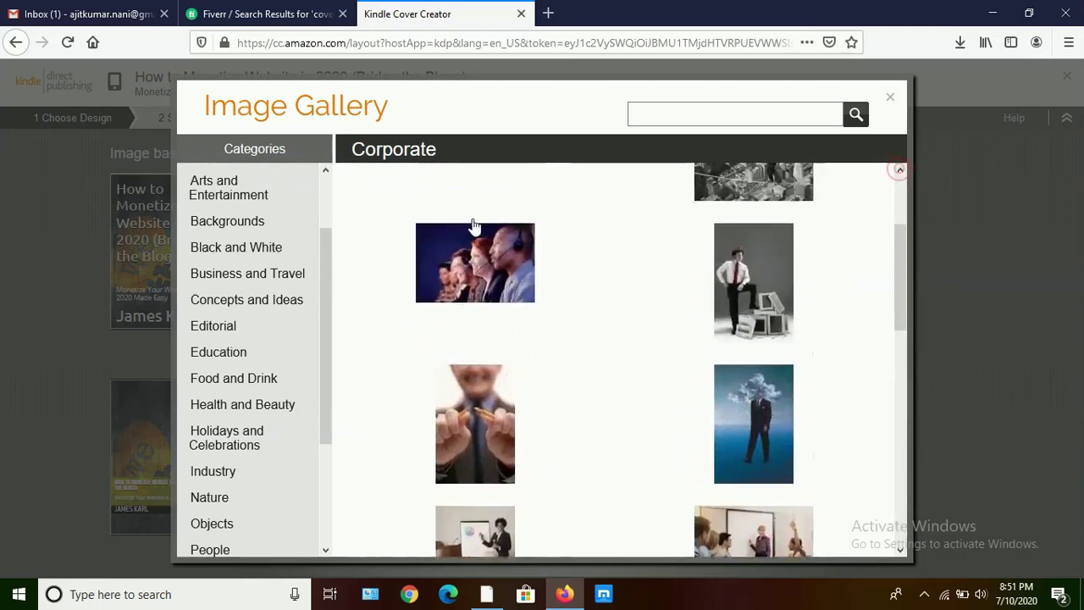
# Use the photo of a family and a businessman around a laptop, from Library & Teaching under Education, as the cover image
pyautogui.click(217, 353)
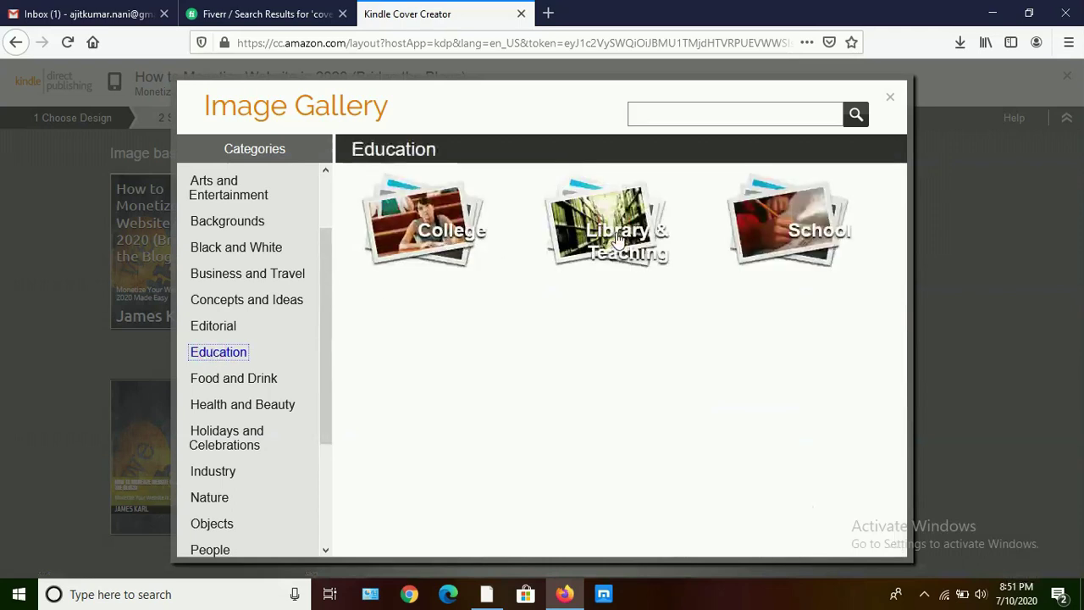
pyautogui.click(618, 240)
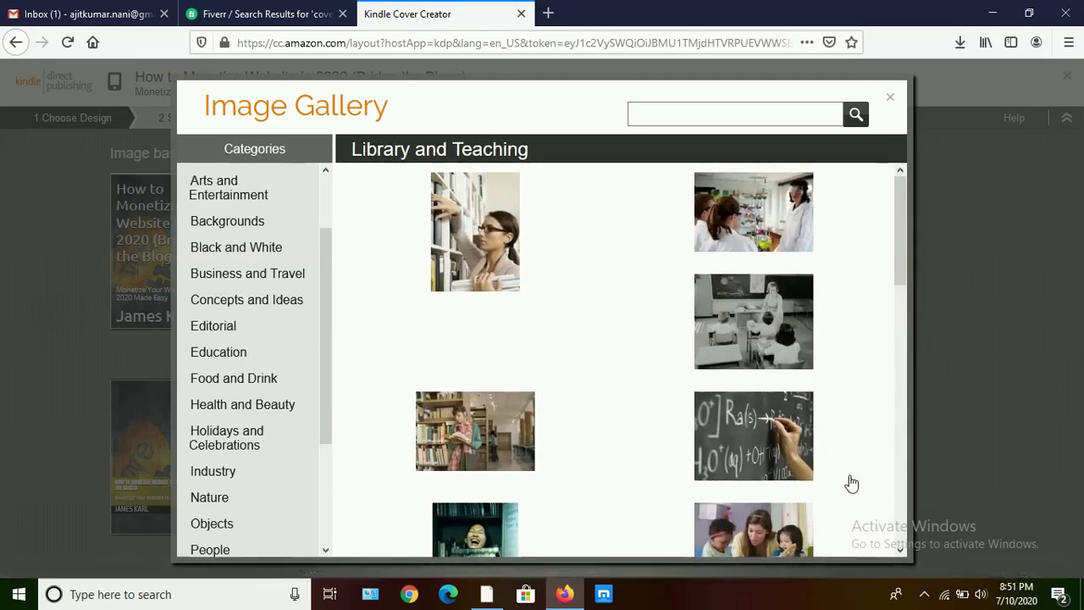
pyautogui.click(900, 550)
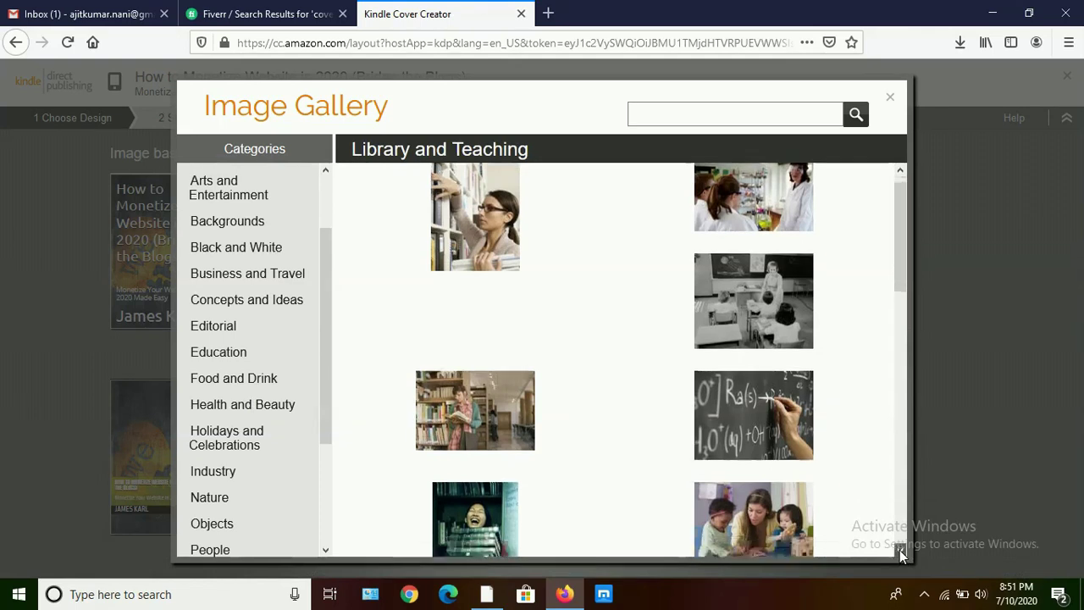
pyautogui.click(900, 550)
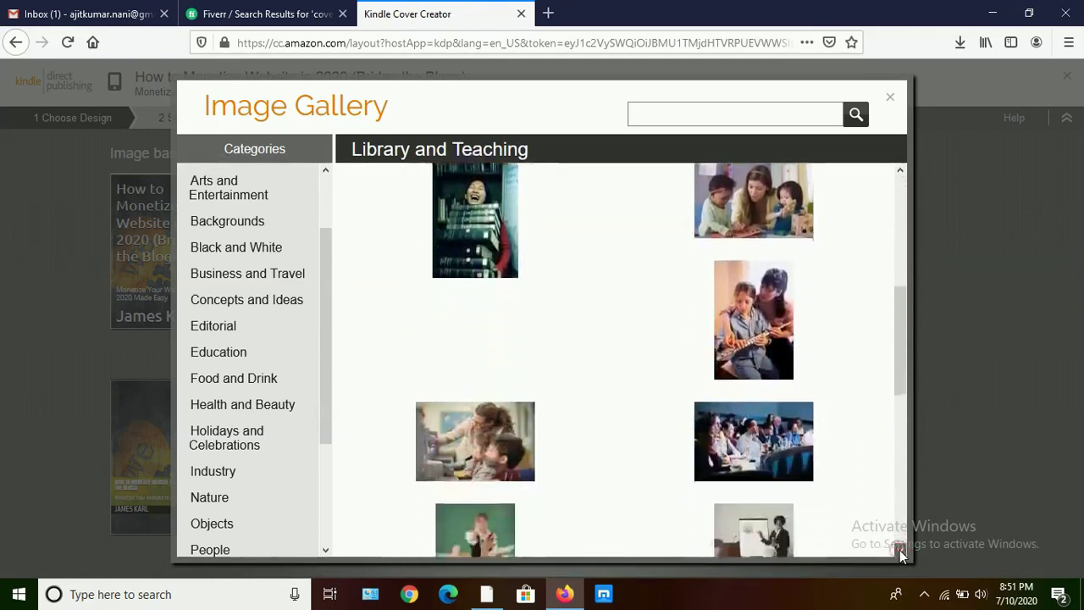
pyautogui.click(900, 550)
pyautogui.click(900, 550)
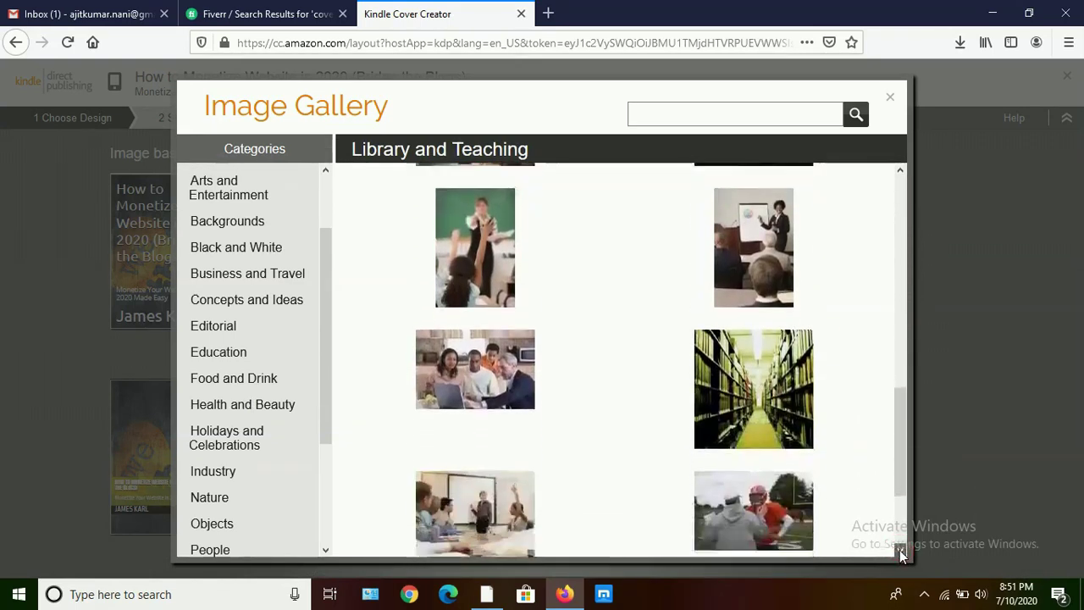
pyautogui.click(900, 550)
pyautogui.click(900, 551)
pyautogui.click(900, 550)
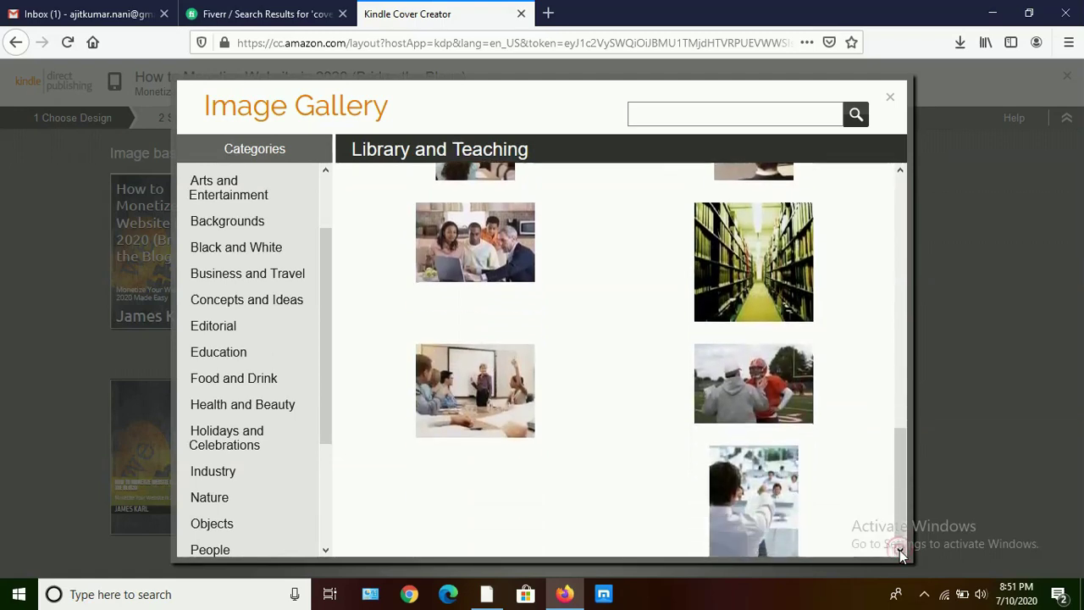
pyautogui.click(464, 264)
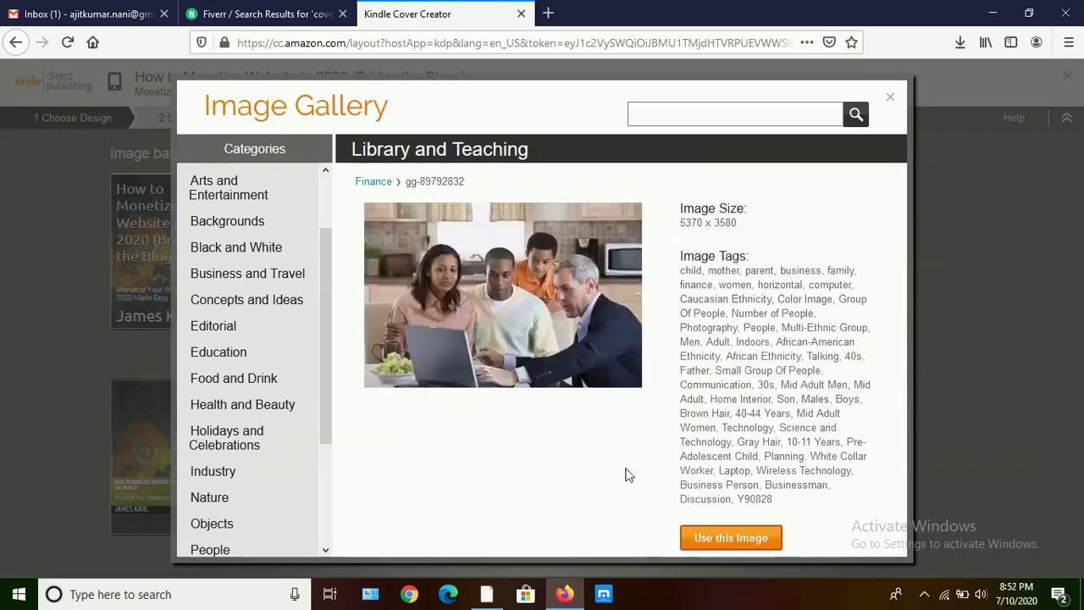
pyautogui.click(707, 540)
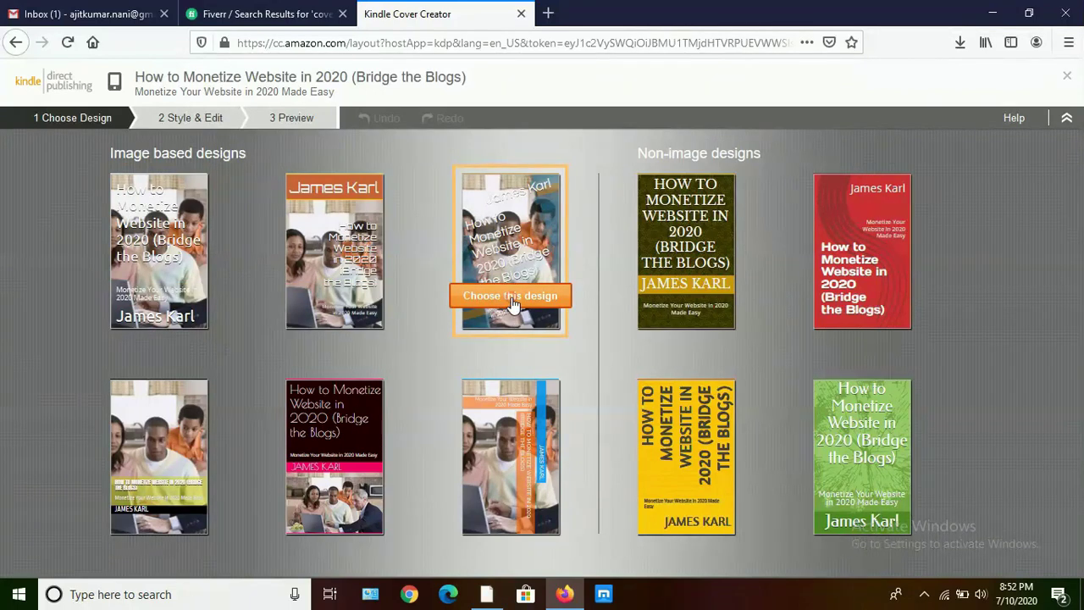
# Choose the image-based design with slanted title and author text, and save and preview the cover
pyautogui.click(512, 300)
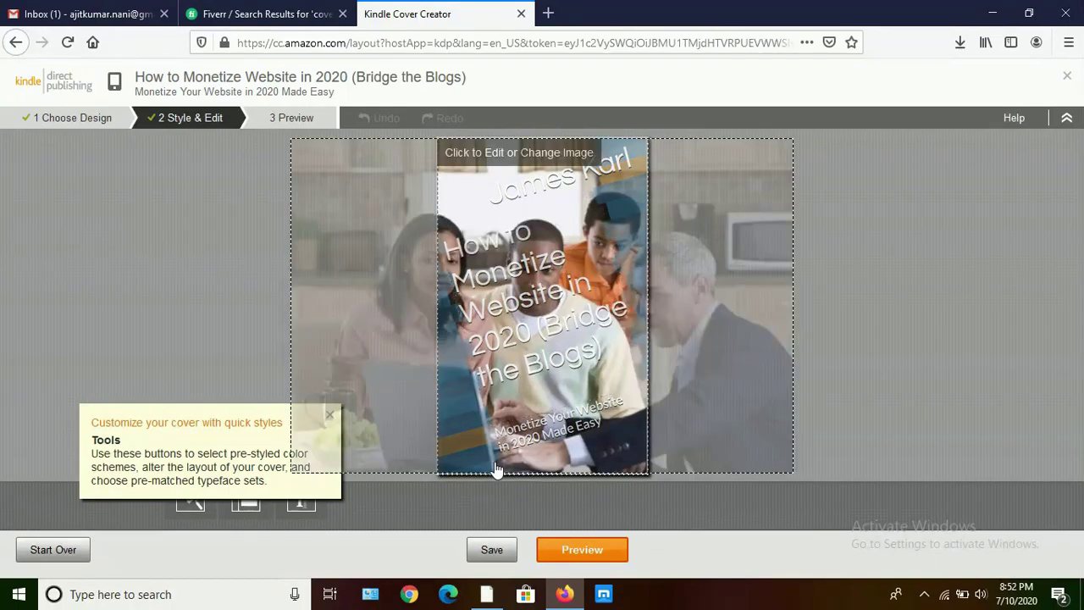
pyautogui.click(494, 552)
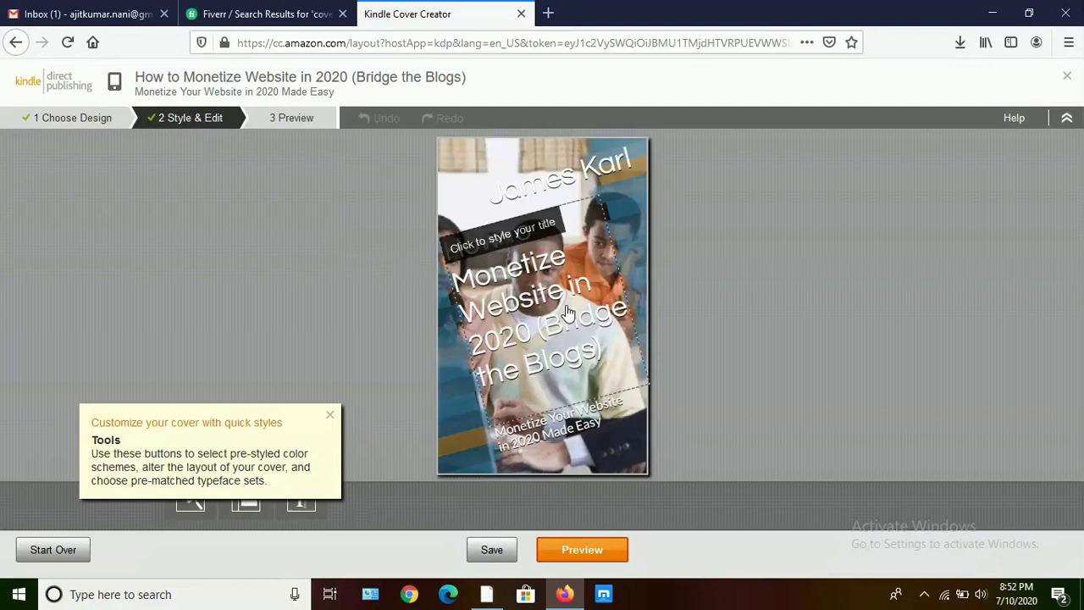
pyautogui.click(493, 550)
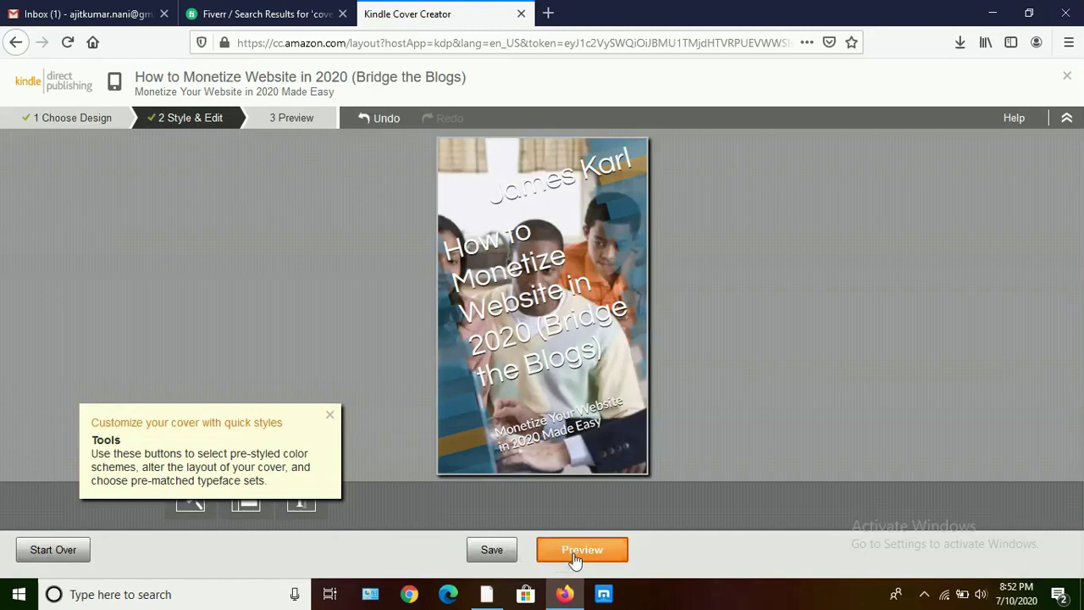
pyautogui.click(575, 551)
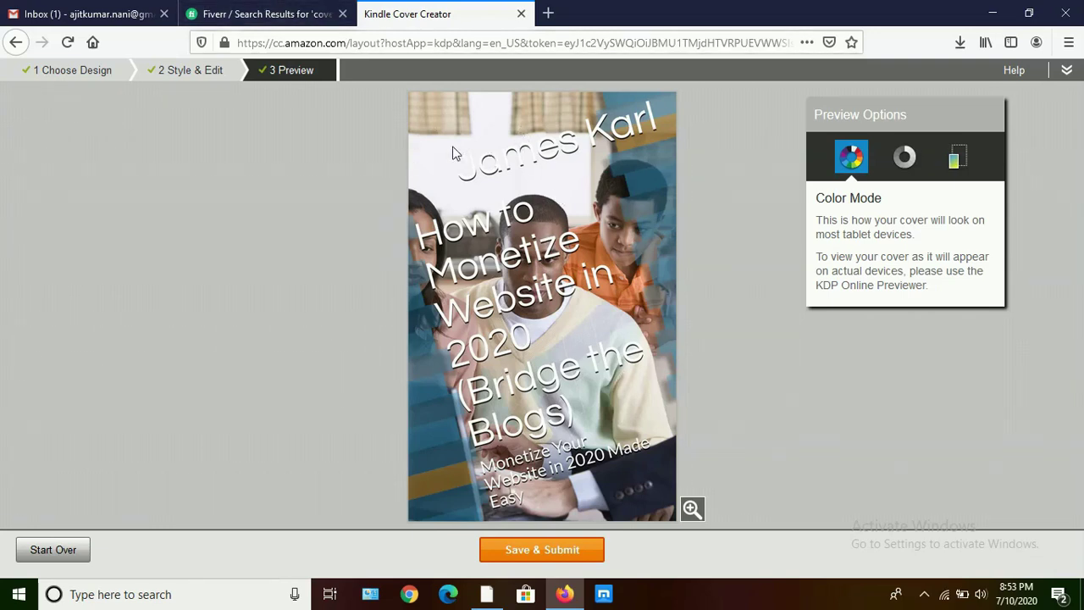
# Glance at the book cover gigs in the Fiverr search results and return to the Cover Creator preview
pyautogui.click(285, 11)
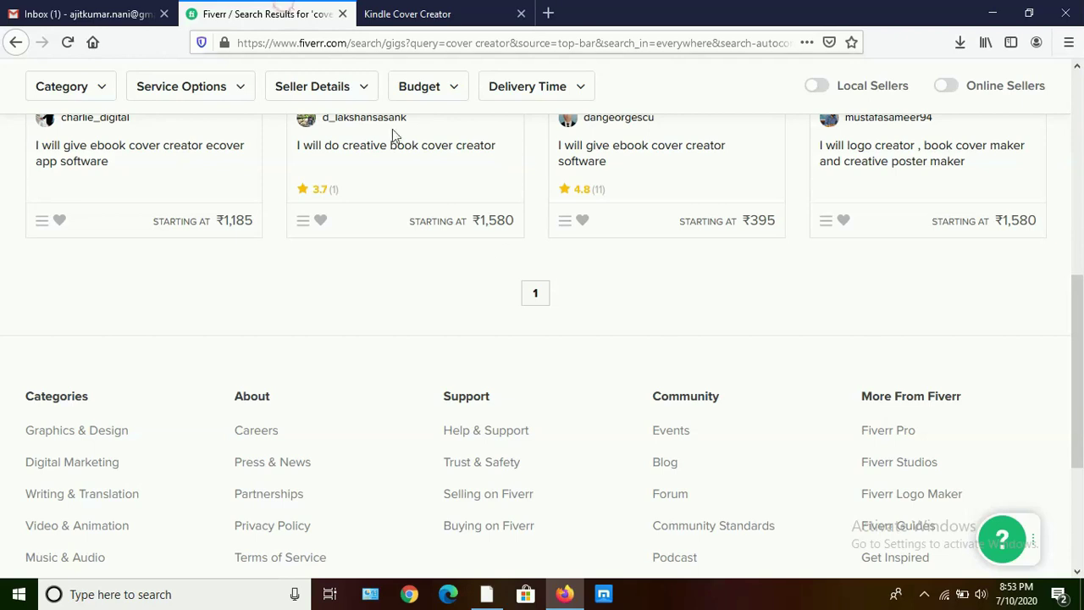
pyautogui.scroll(3, 430, 273)
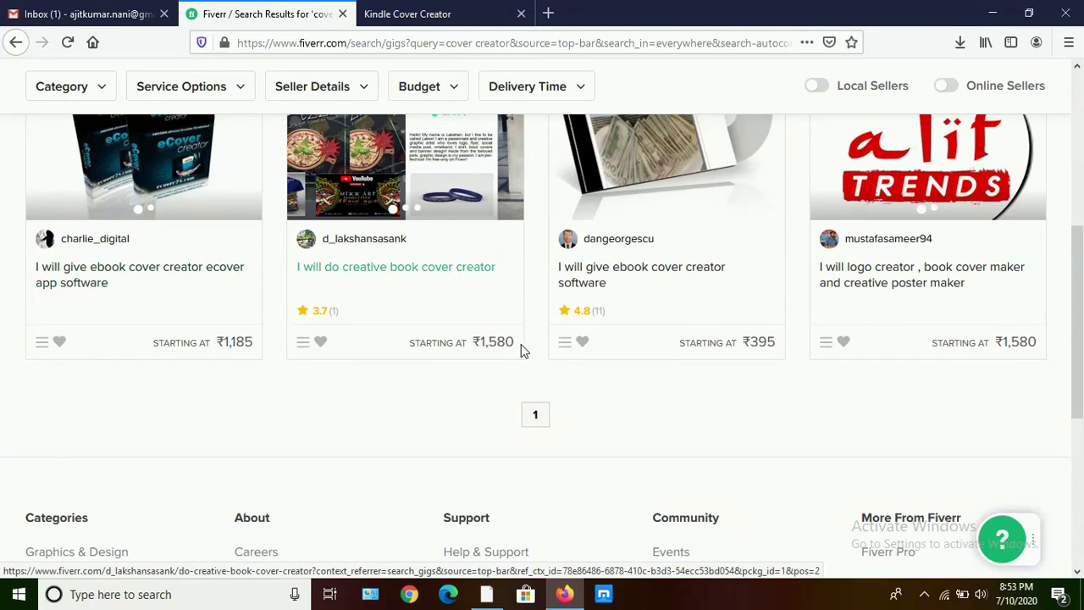
pyautogui.click(438, 21)
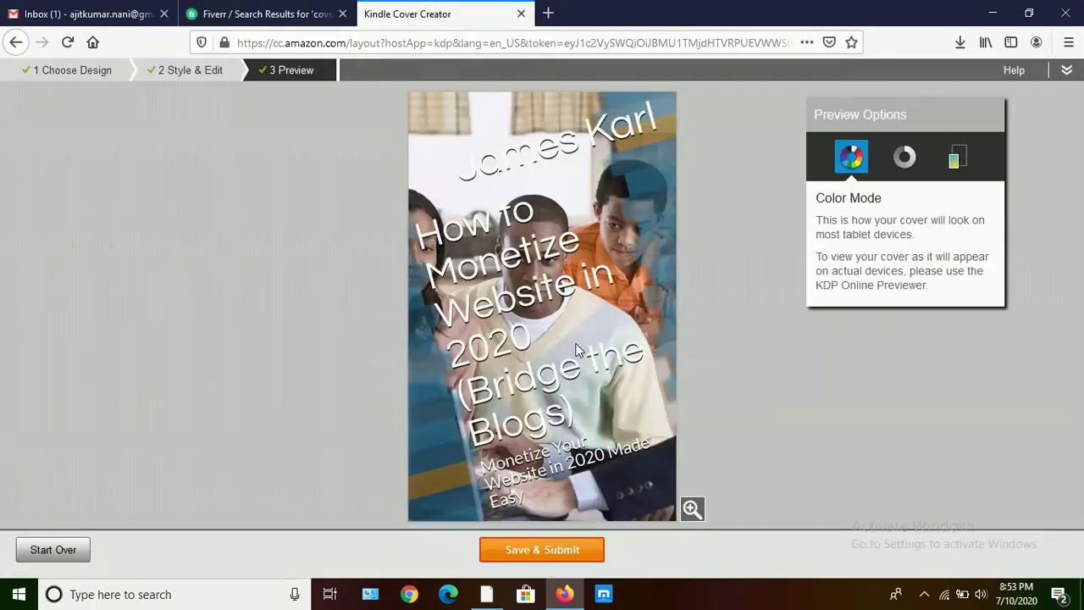
# Save and submit the finished cover, and review the manuscript, cover and preview sections of the eBook content page
pyautogui.click(520, 551)
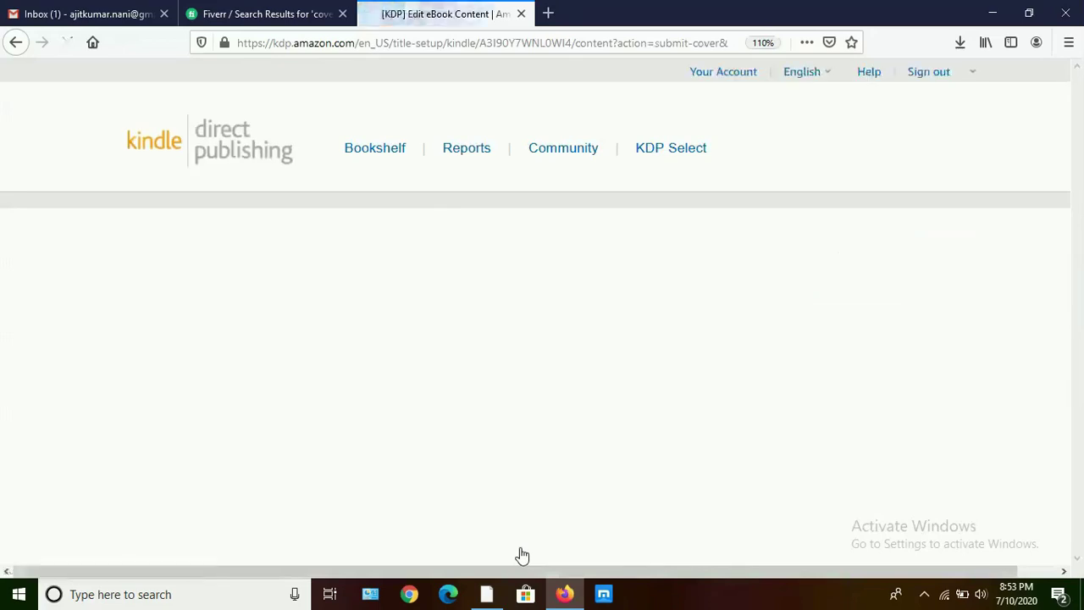
pyautogui.scroll(-7, 520, 552)
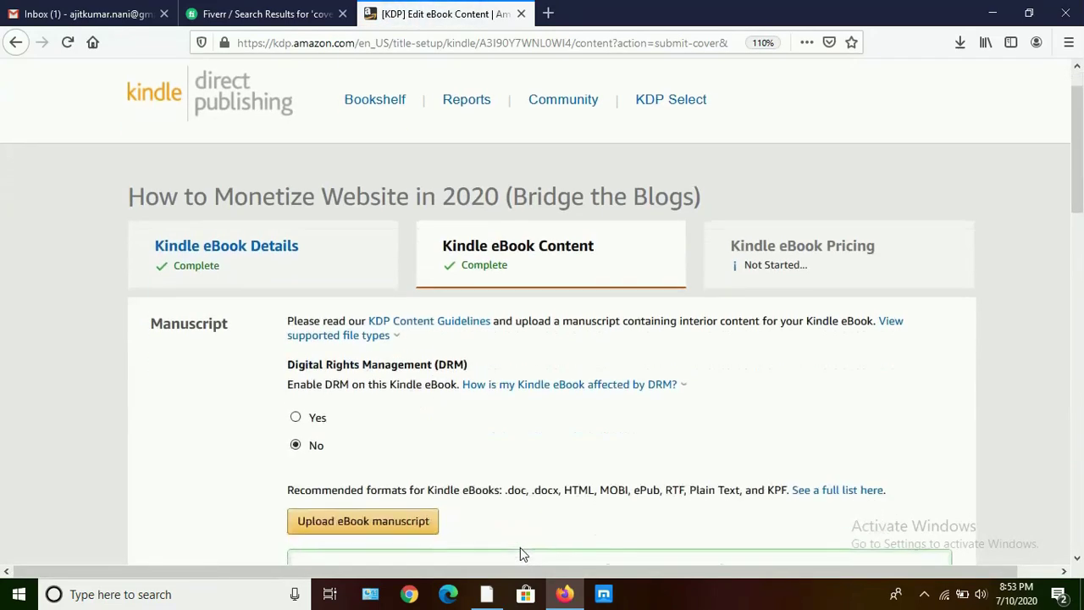
pyautogui.scroll(-3, 520, 552)
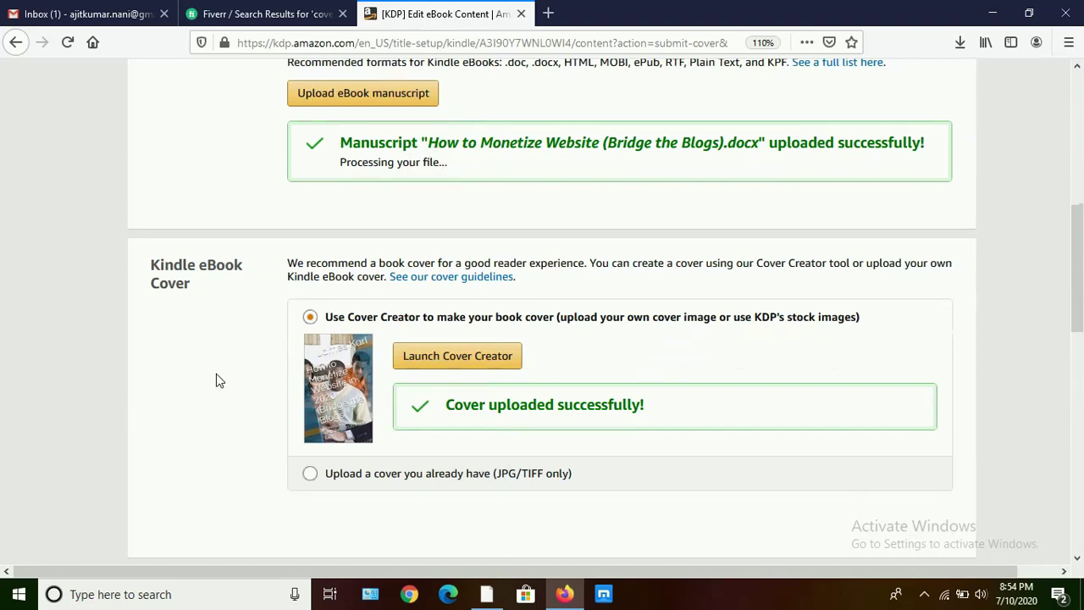
pyautogui.scroll(-5, 216, 380)
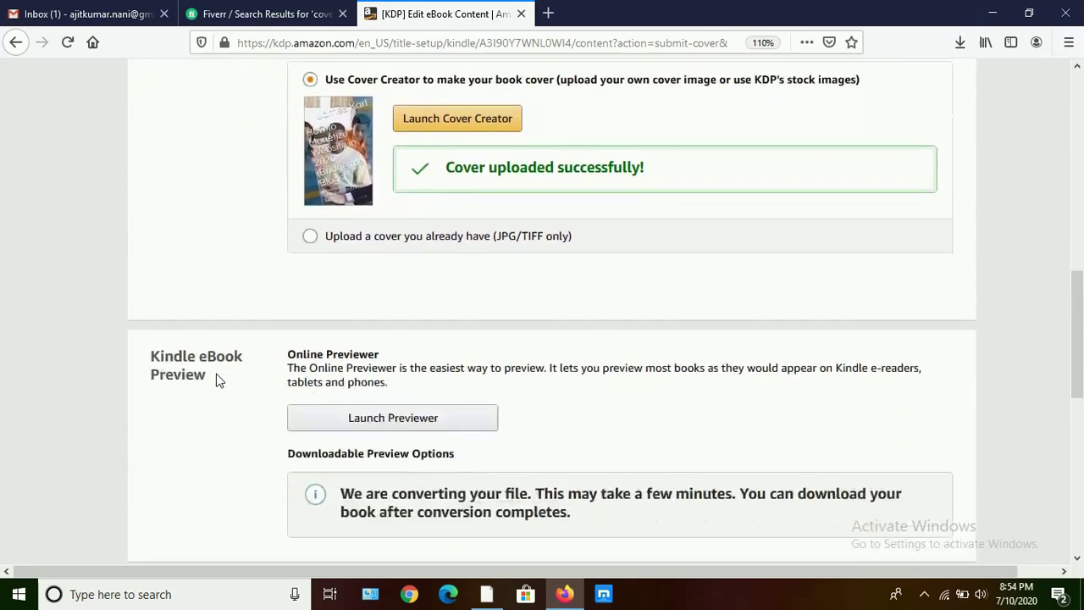
# Launch the online previewer and examine the cover on the Tablet device in portrait and landscape orientation
pyautogui.click(445, 379)
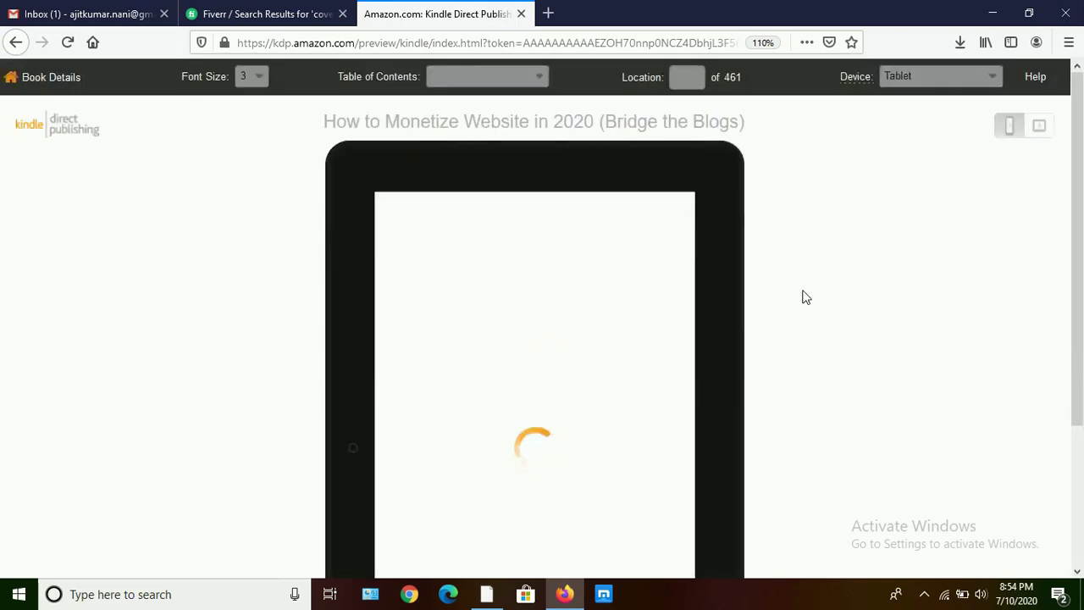
pyautogui.scroll(-1, 805, 297)
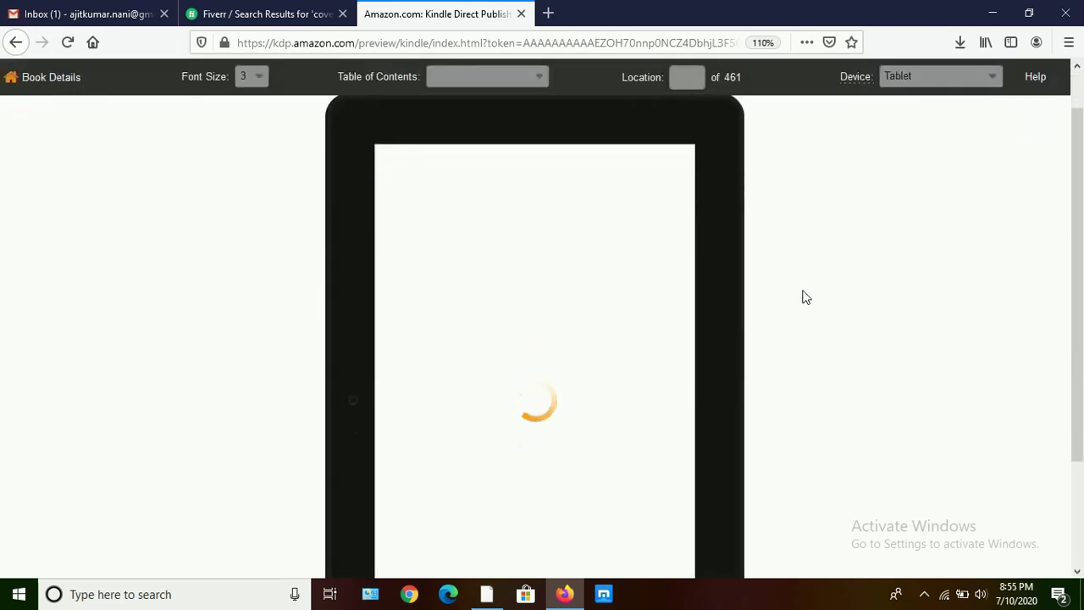
pyautogui.scroll(1, 805, 296)
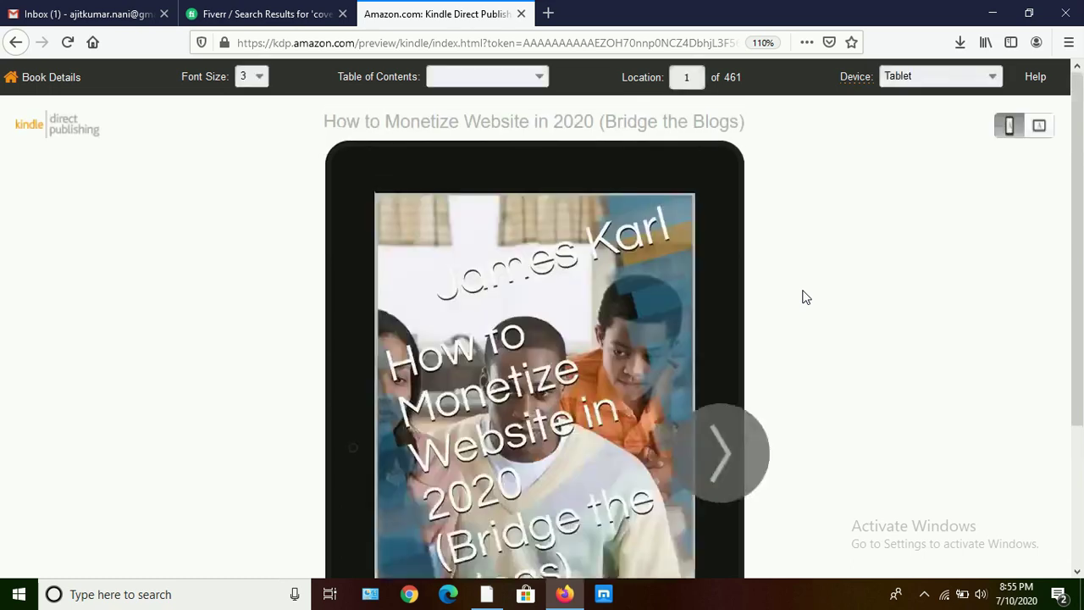
pyautogui.scroll(-3, 753, 271)
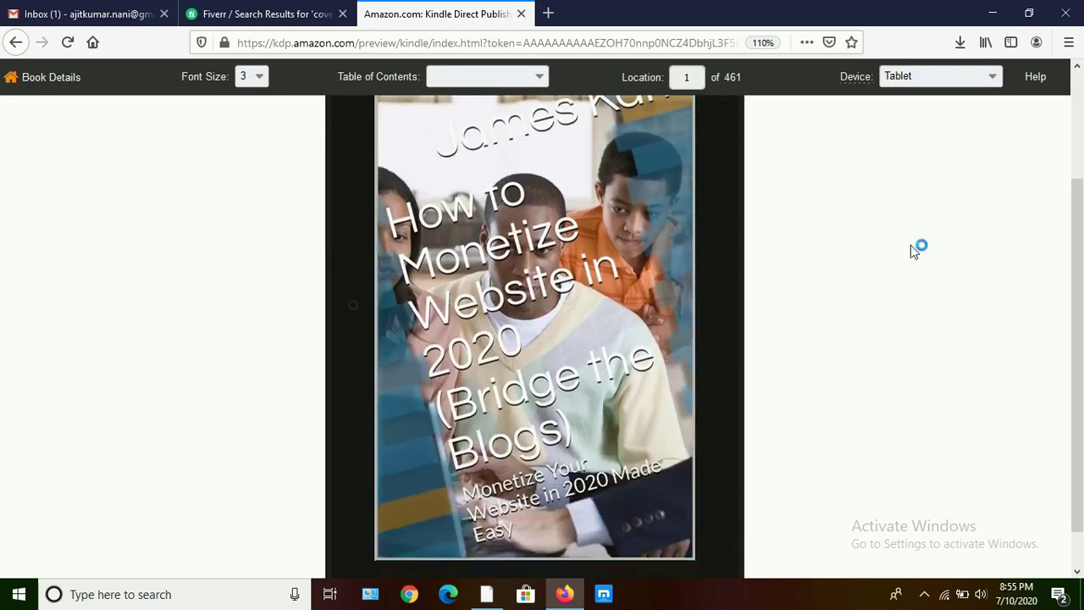
pyautogui.scroll(2, 910, 245)
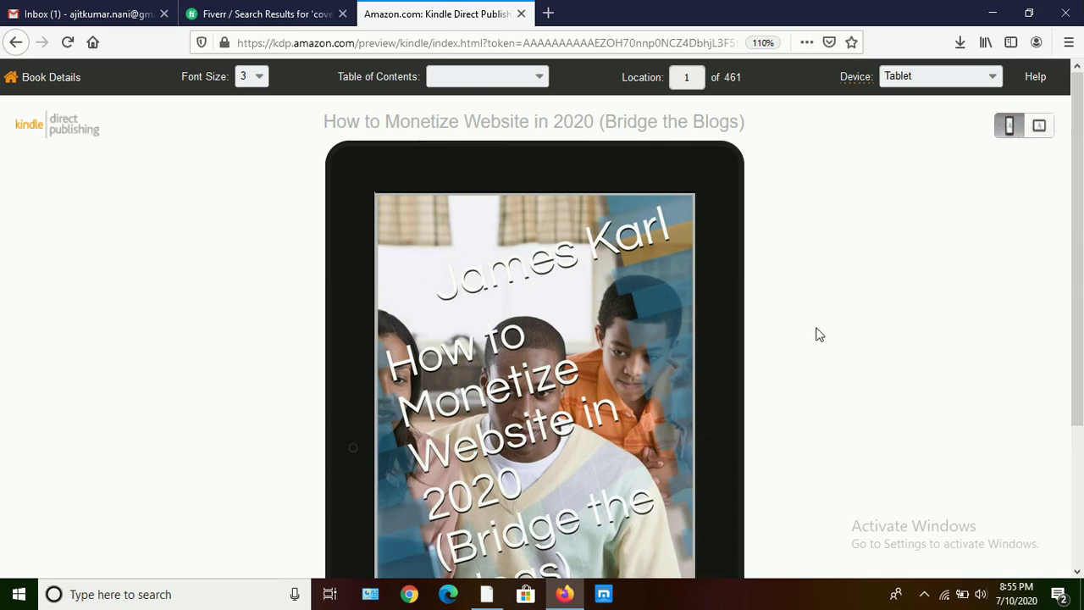
pyautogui.scroll(-3, 818, 333)
pyautogui.scroll(3, 818, 333)
pyautogui.click(1042, 125)
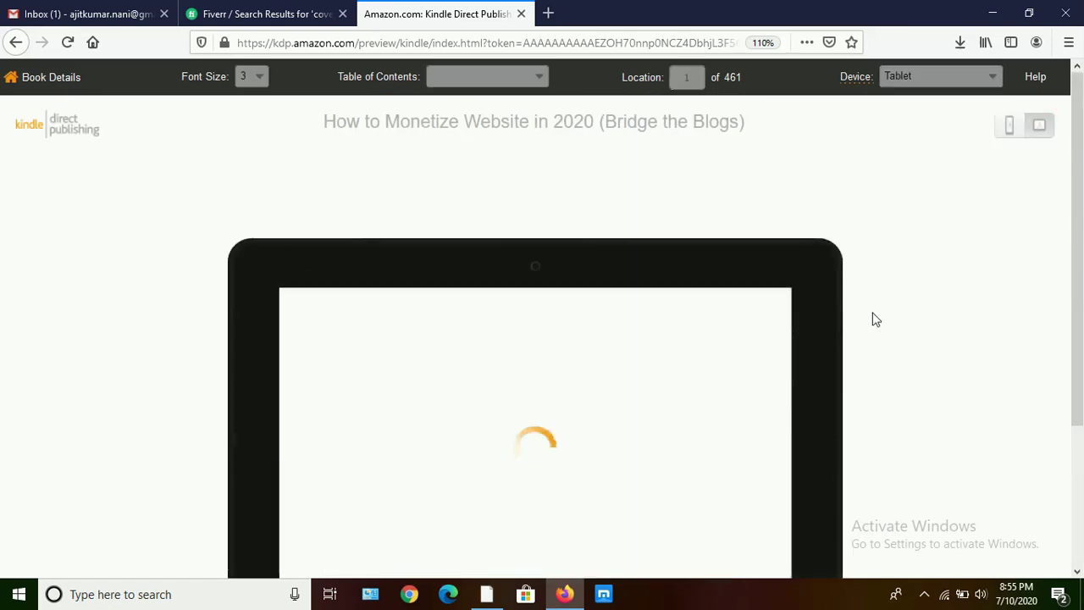
pyautogui.scroll(-1, 876, 319)
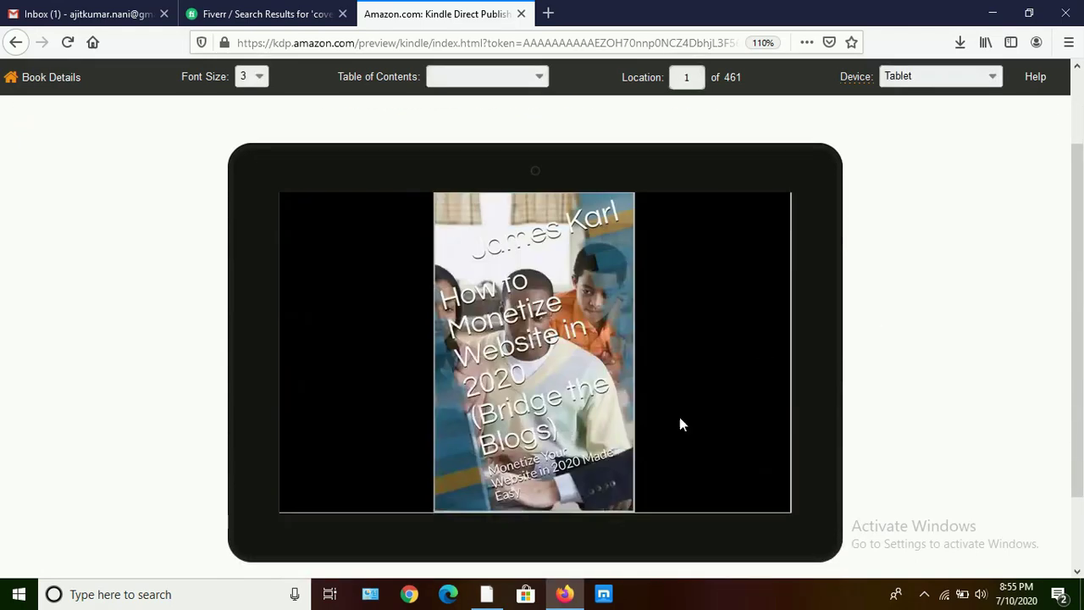
# Page forward from the cover through the opening text pages of the book in the Tablet preview
pyautogui.click(773, 334)
pyautogui.click(675, 346)
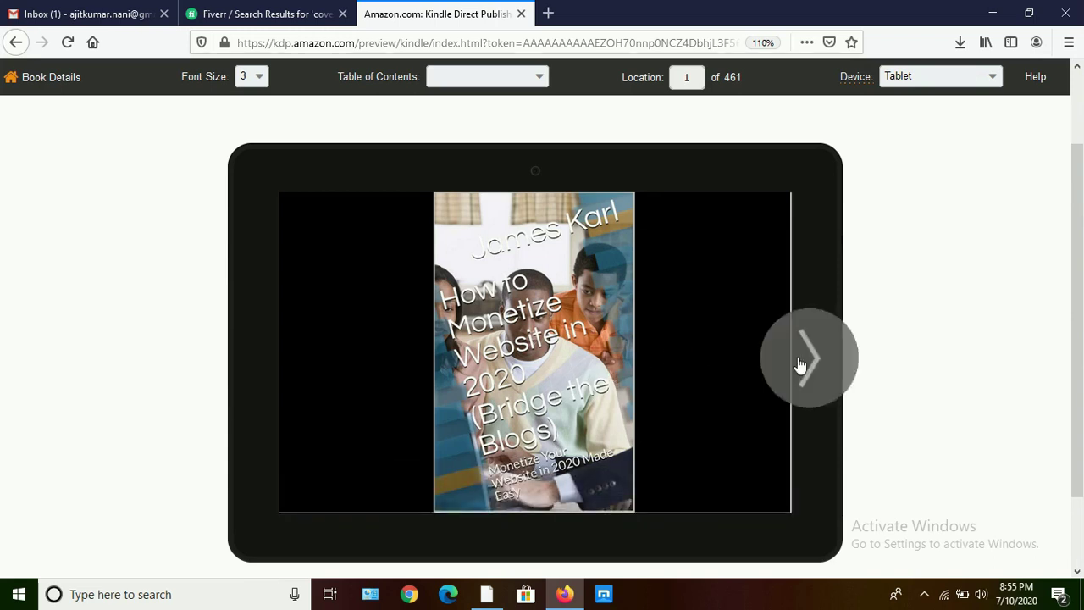
pyautogui.click(798, 364)
pyautogui.click(798, 364)
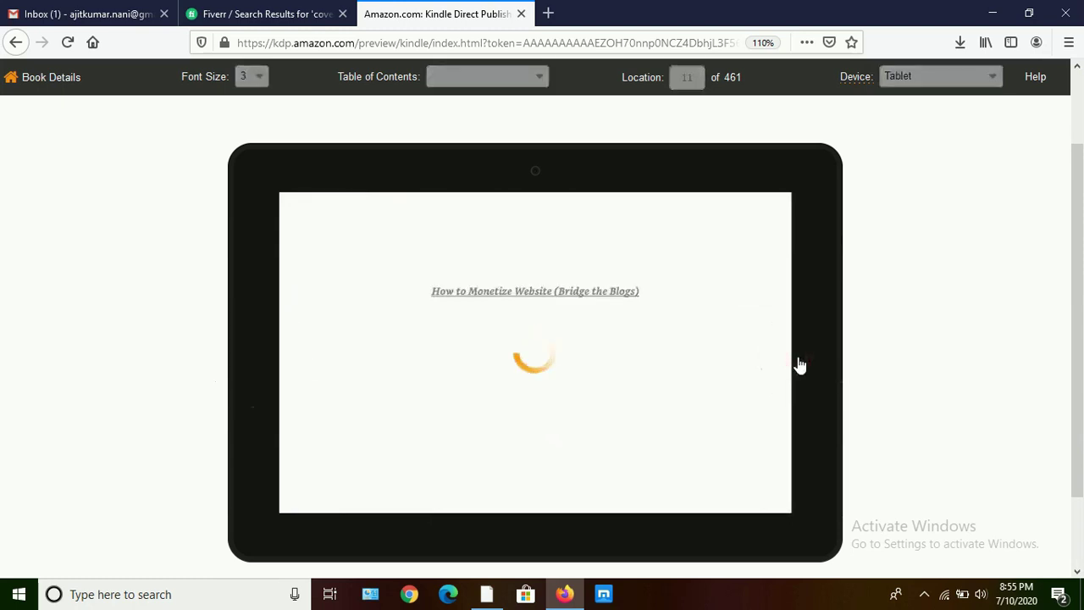
pyautogui.click(799, 364)
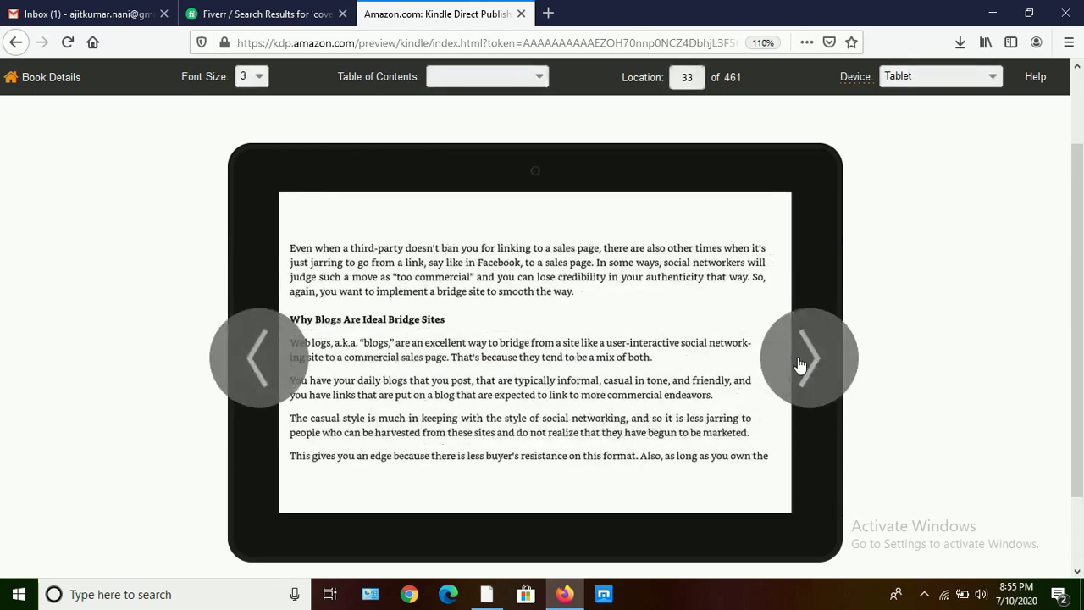
pyautogui.click(799, 365)
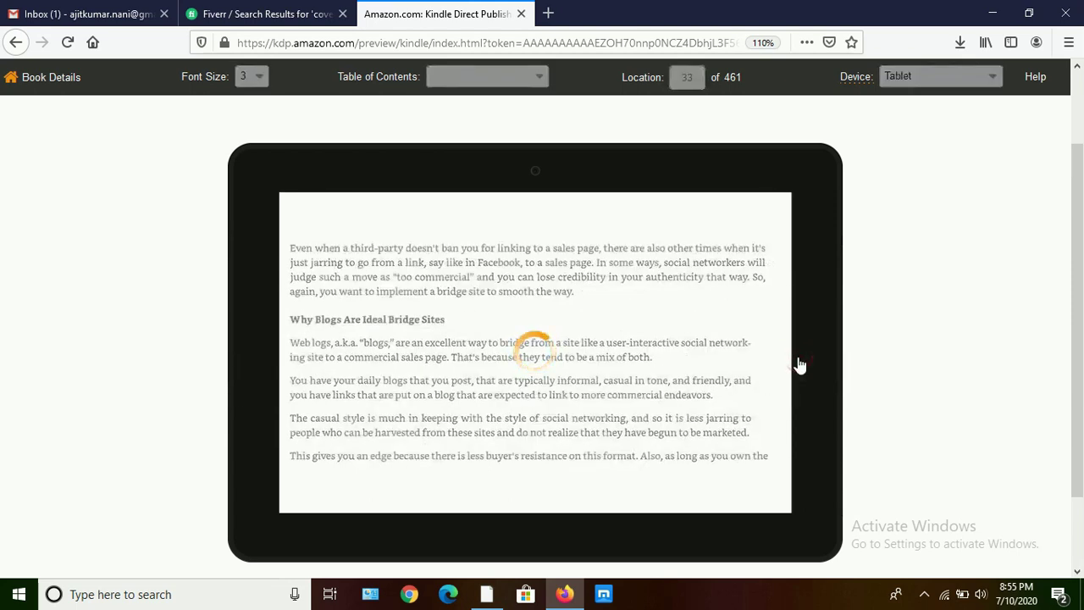
pyautogui.click(799, 364)
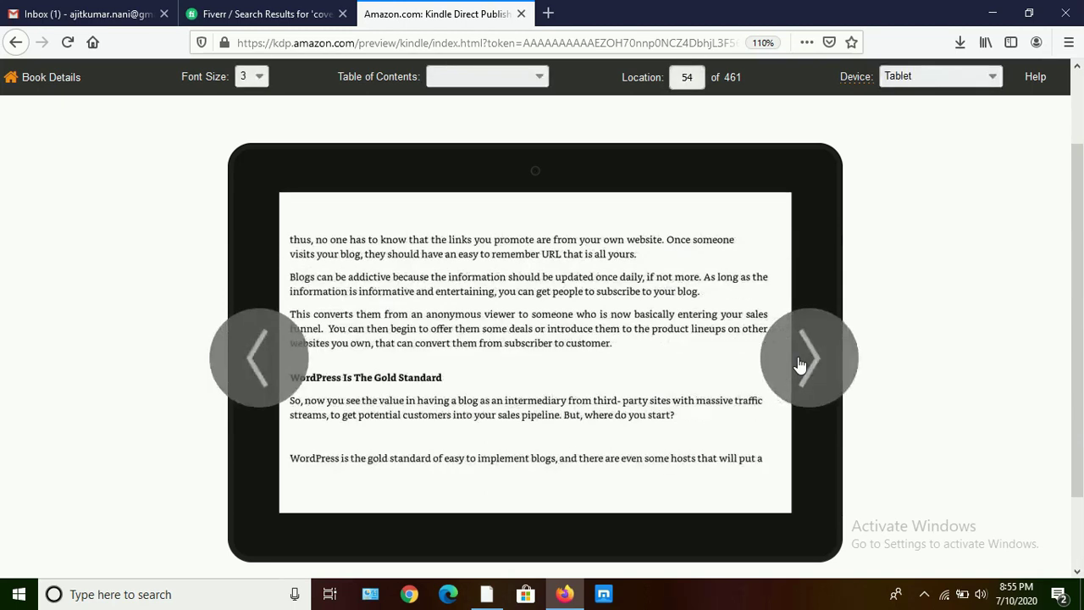
pyautogui.click(799, 364)
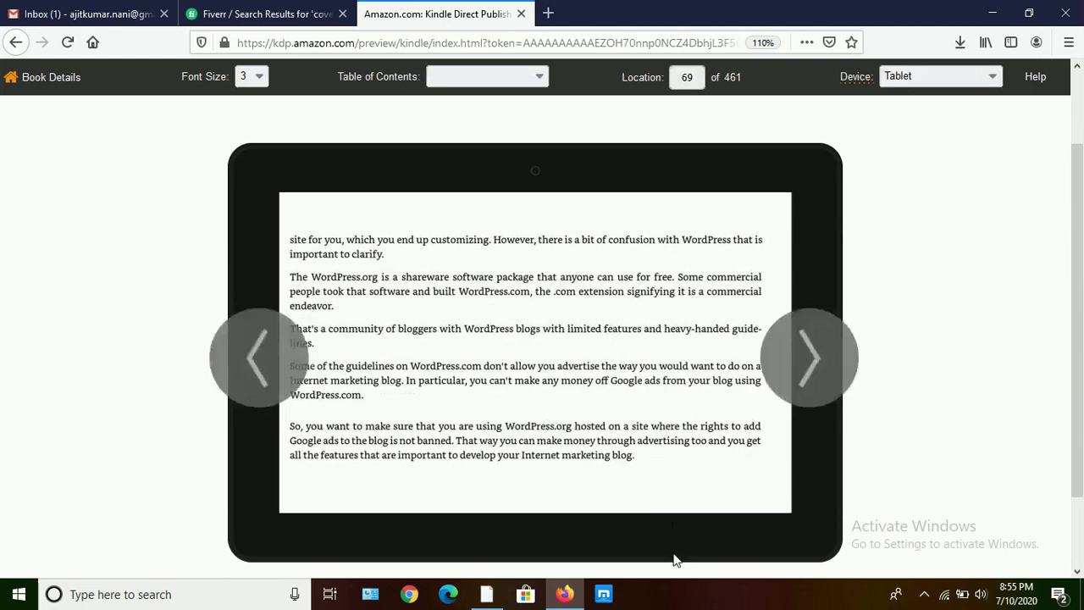
# Return from the previewer to the eBook content page, leave ISBN and publisher blank, and save and continue to pricing
pyautogui.click(13, 44)
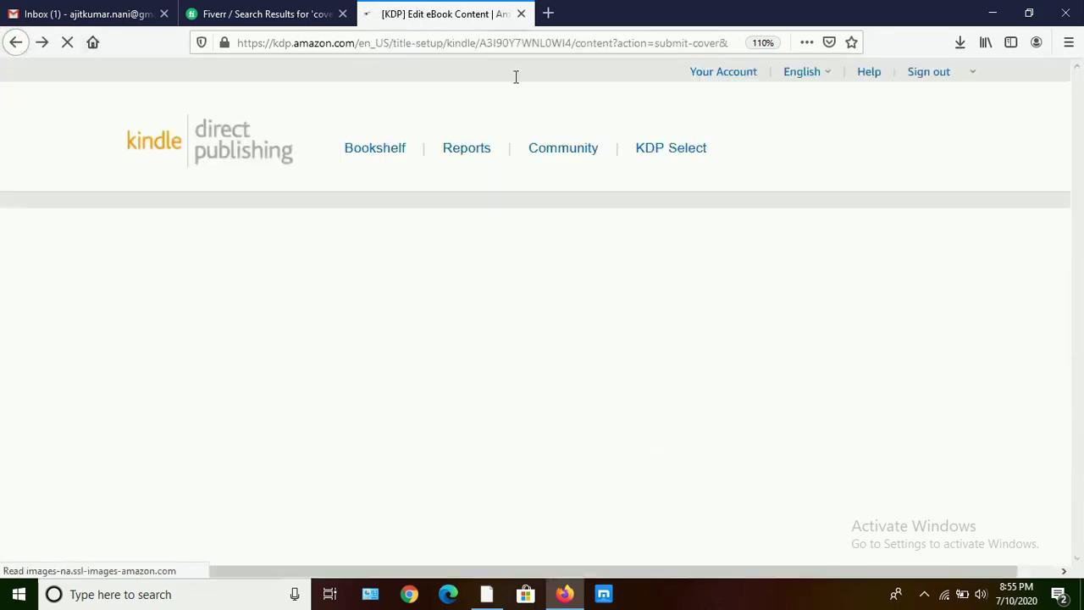
pyautogui.scroll(3, 949, 243)
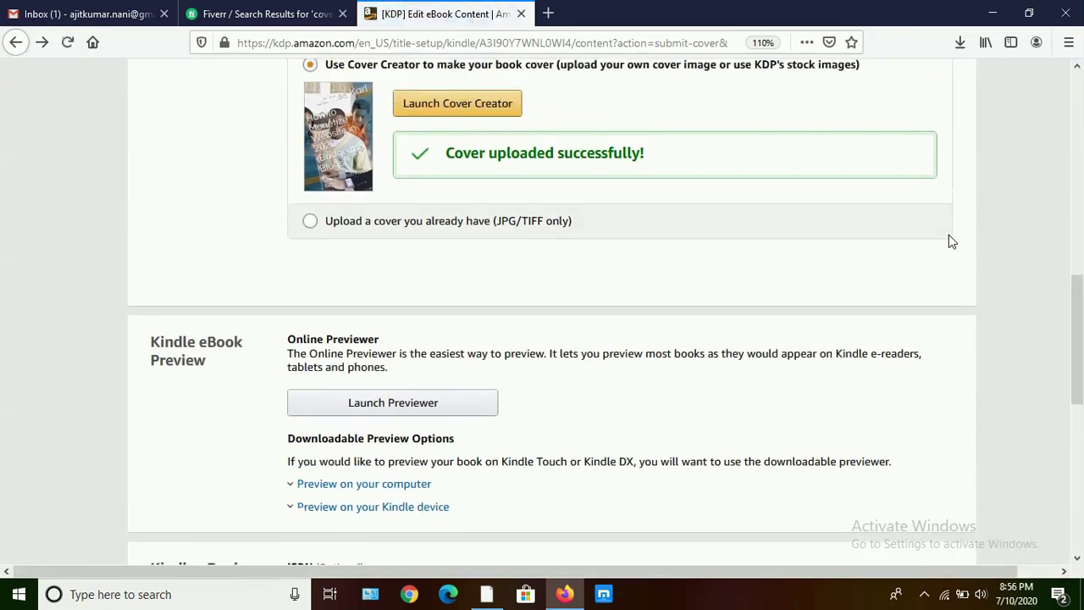
pyautogui.scroll(4, 948, 242)
pyautogui.scroll(-9, 948, 243)
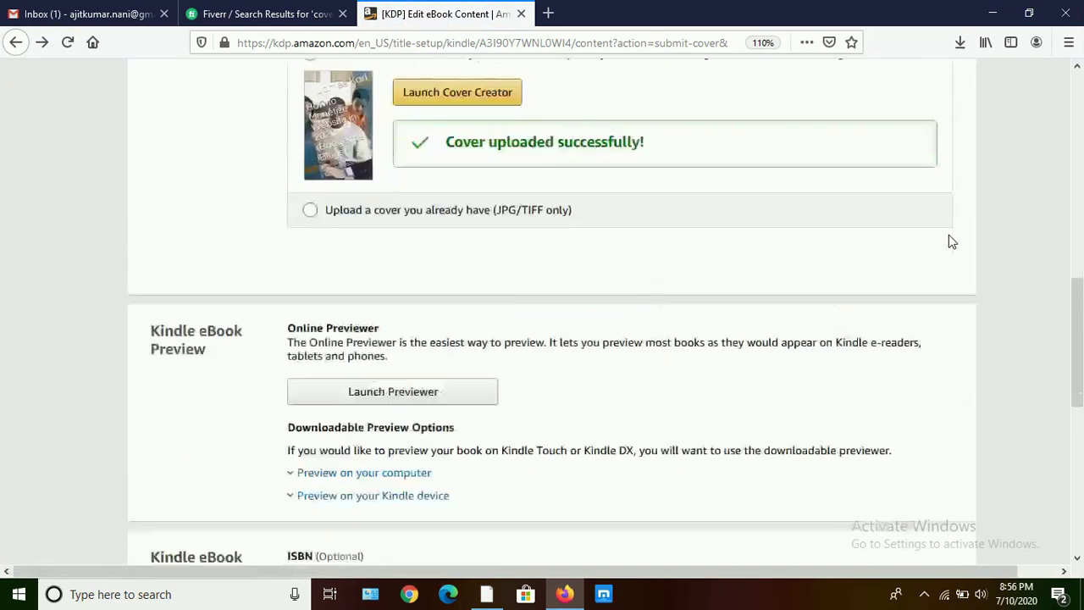
pyautogui.scroll(-5, 948, 241)
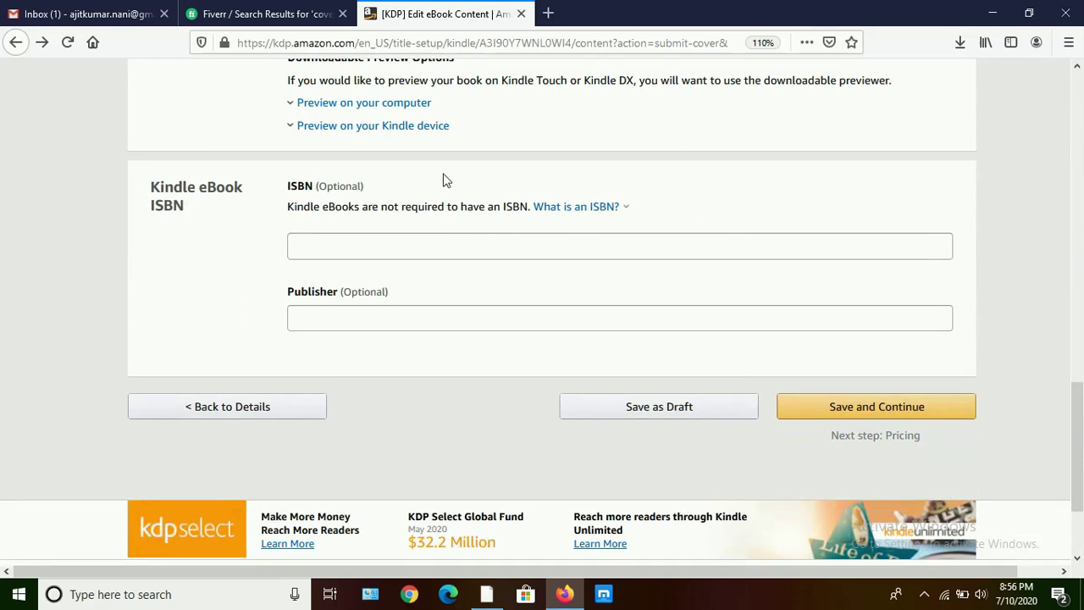
pyautogui.click(884, 410)
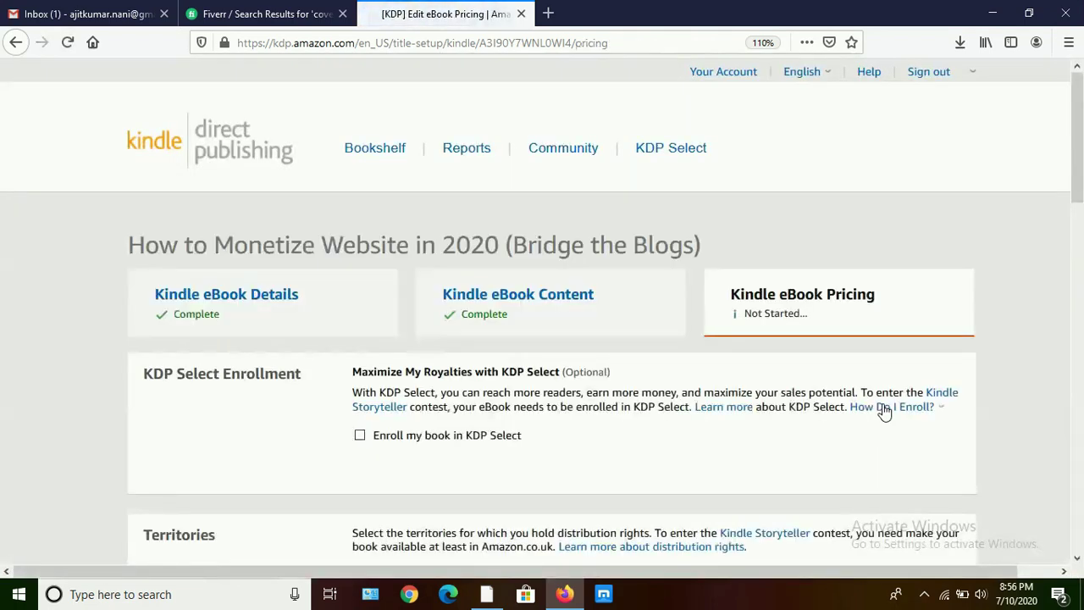
# Enroll the book in KDP Select on the eBook pricing page
pyautogui.click(885, 409)
pyautogui.click(994, 337)
pyautogui.scroll(-2, 994, 337)
pyautogui.scroll(-1, 997, 345)
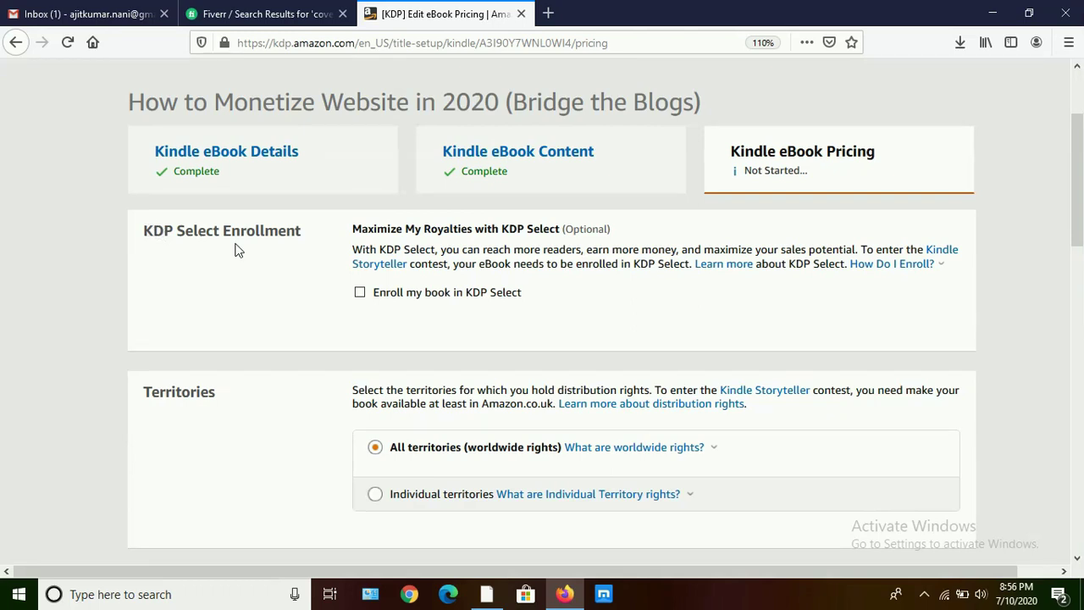
pyautogui.click(360, 292)
# Switch the distribution rights to individual territories and browse the country list to its end
pyautogui.scroll(-2, 616, 308)
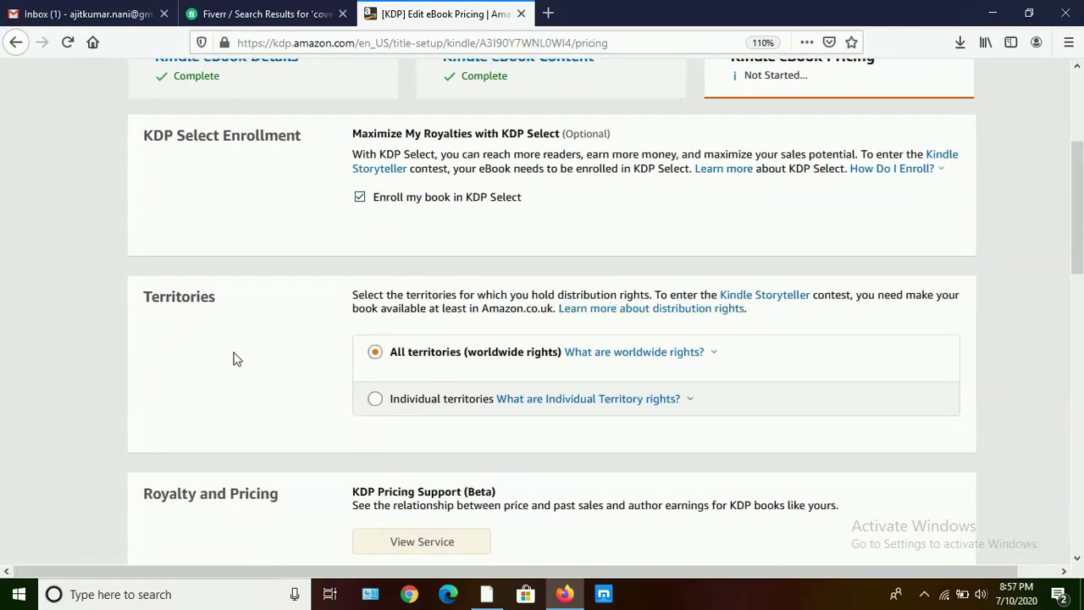
pyautogui.scroll(-3, 235, 358)
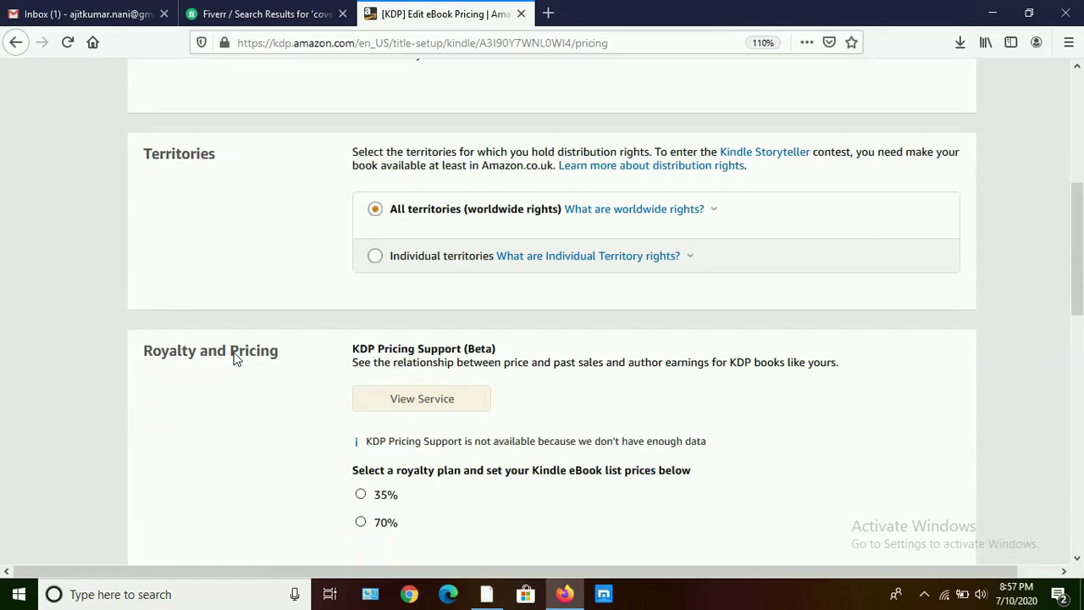
pyautogui.click(375, 257)
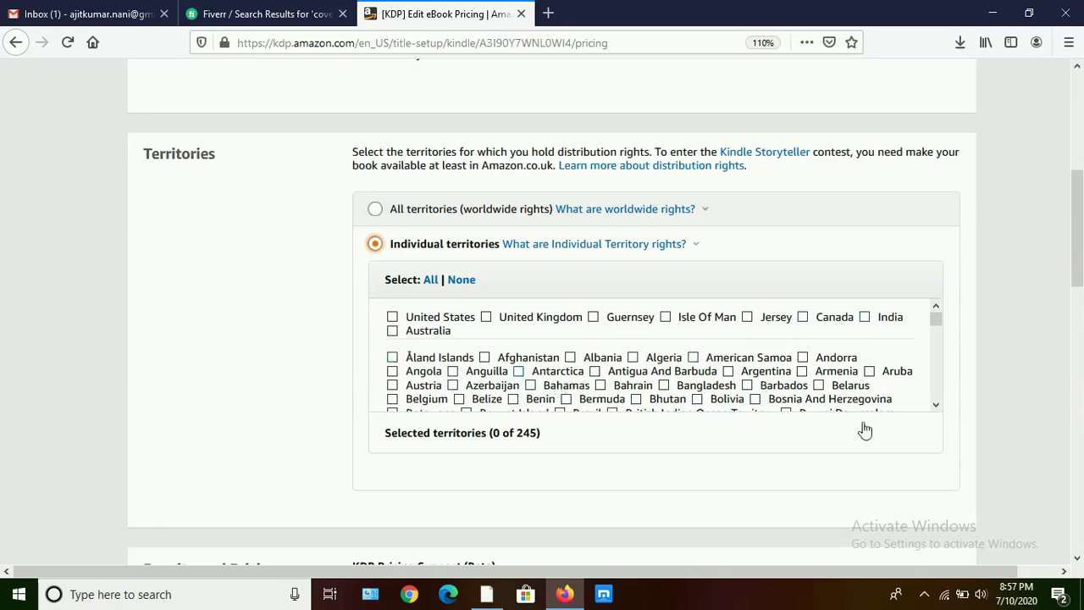
pyautogui.click(935, 405)
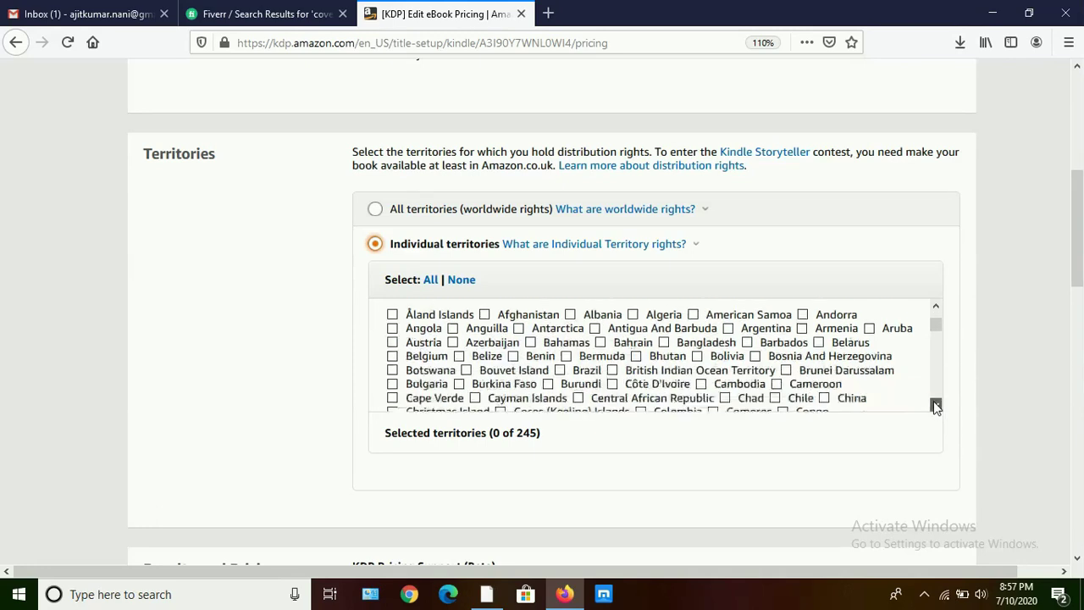
pyautogui.click(935, 405)
pyautogui.click(934, 405)
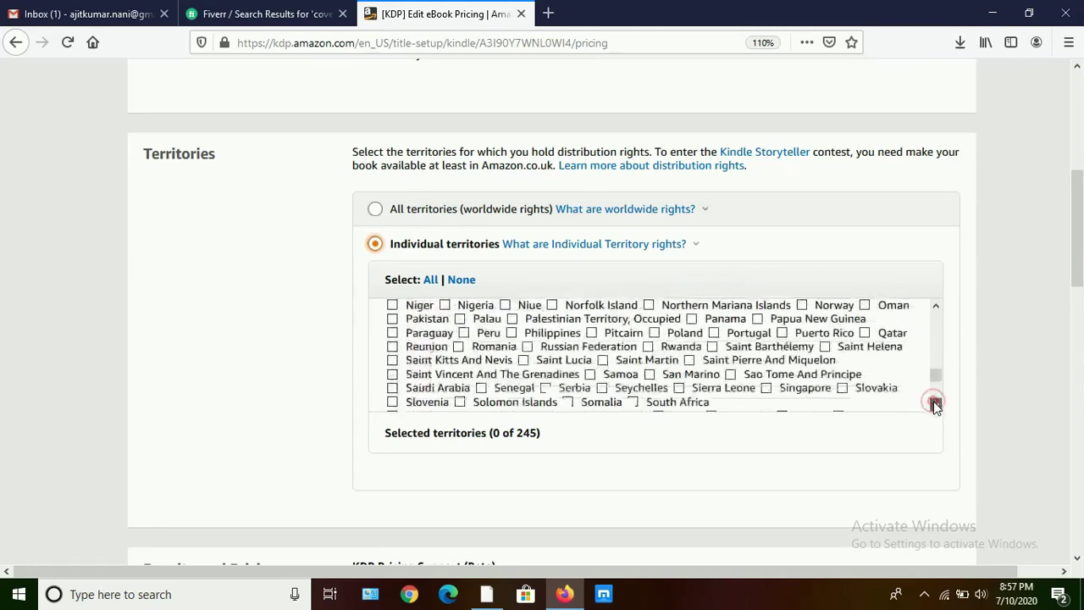
pyautogui.click(934, 405)
pyautogui.click(934, 404)
pyautogui.click(935, 405)
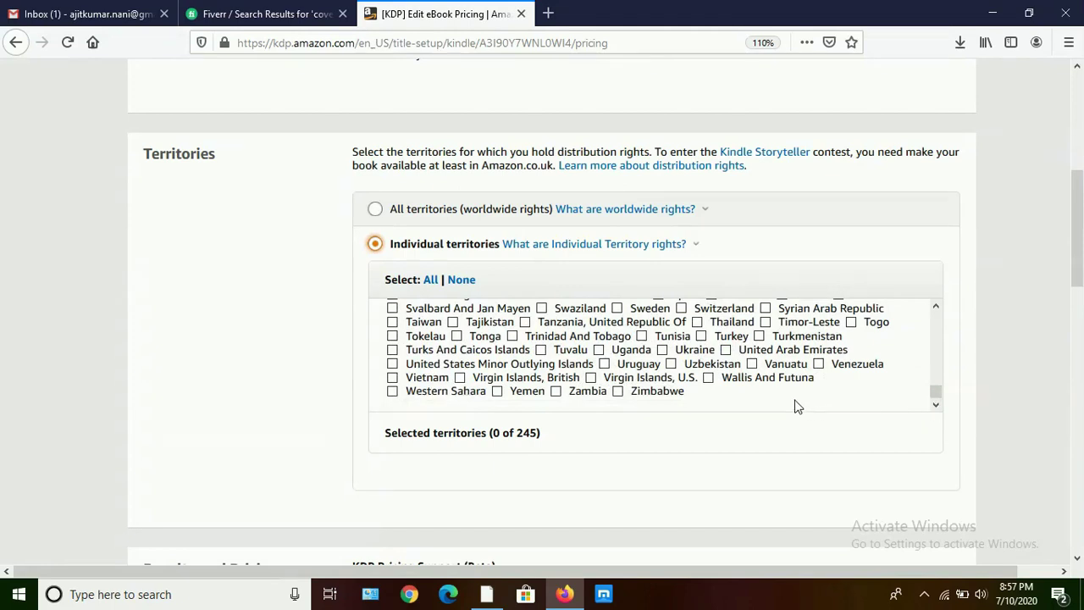
# Select and clear Zimbabwe as an individual territory, and set the distribution rights back to all territories (worldwide rights)
pyautogui.click(618, 392)
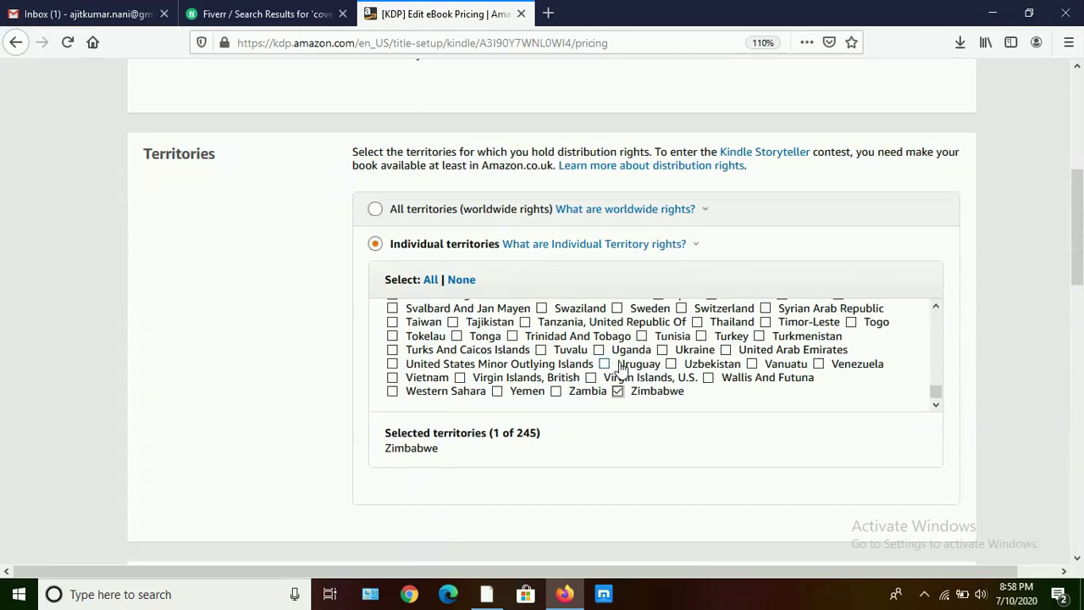
pyautogui.click(617, 391)
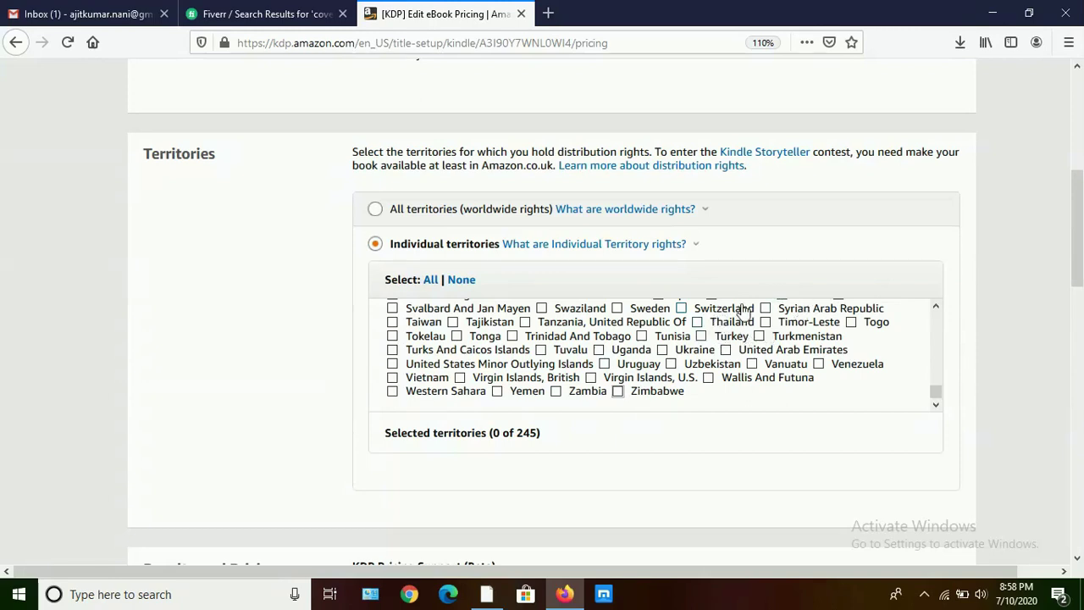
pyautogui.click(376, 211)
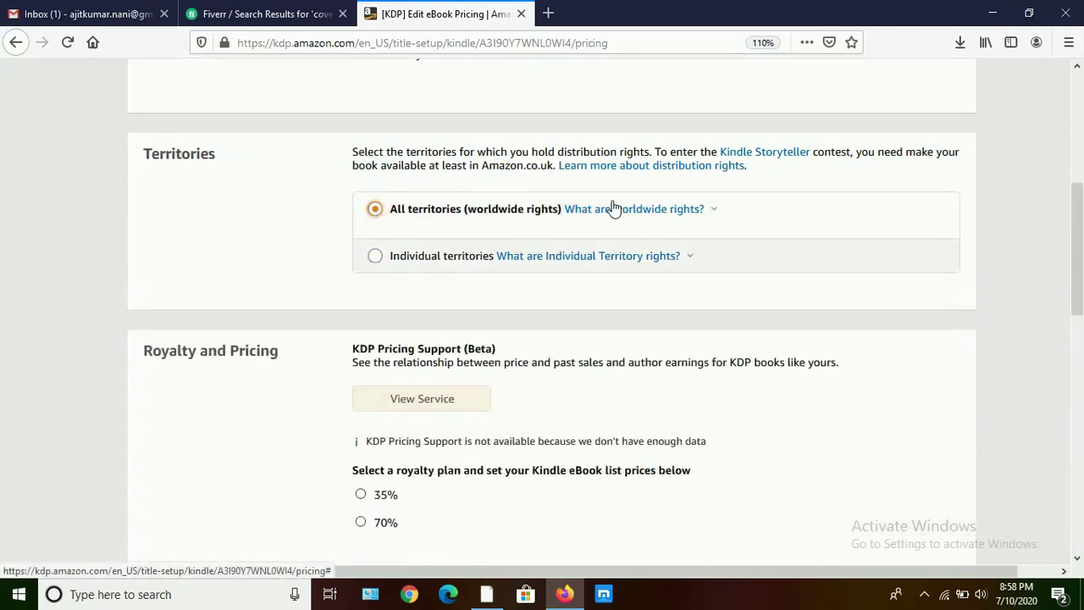
pyautogui.moveTo(618, 208)
pyautogui.click(279, 218)
# Choose the 35% royalty plan and set the Amazon.com list price to 100 USD
pyautogui.scroll(-3, 278, 218)
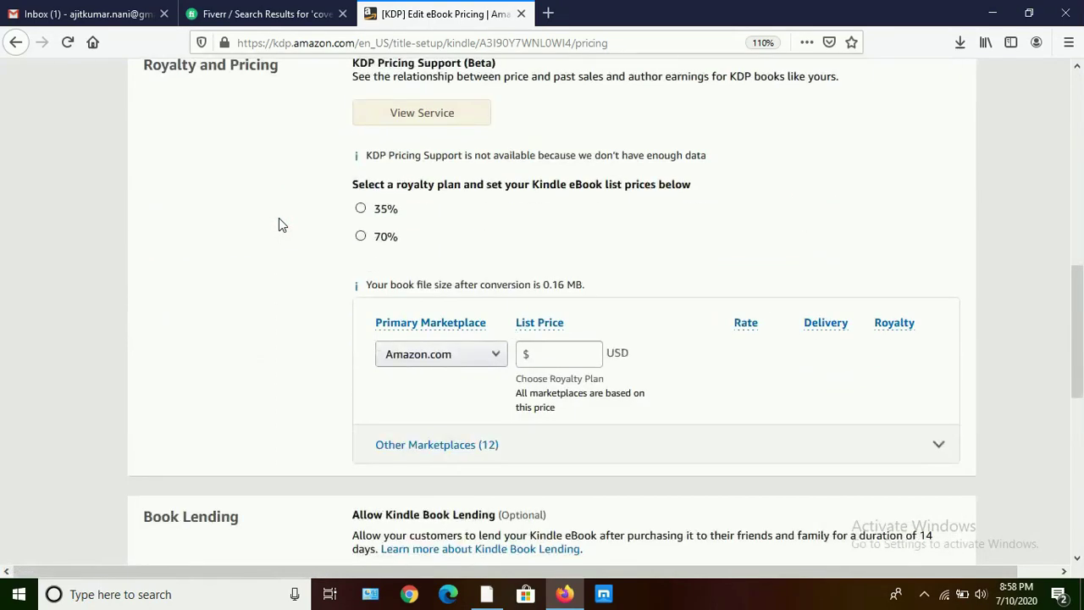
pyautogui.scroll(1, 279, 217)
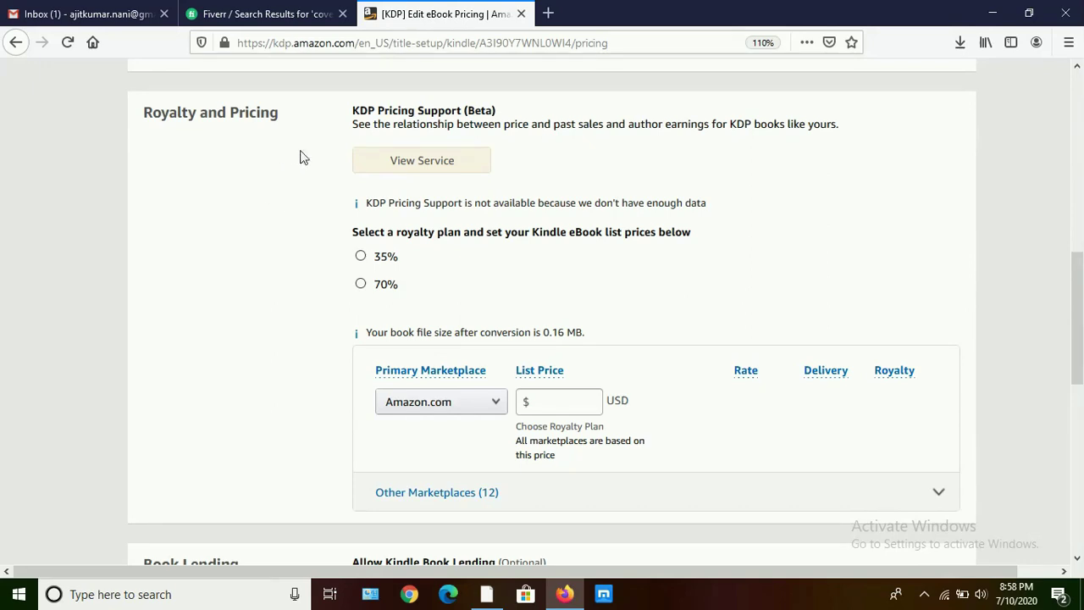
pyautogui.click(359, 259)
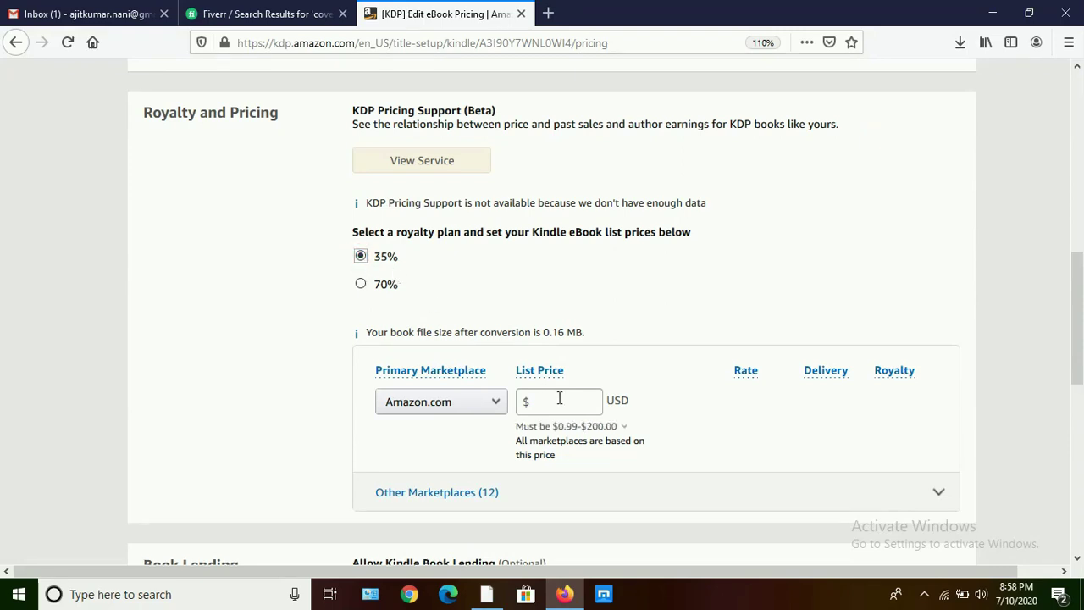
pyautogui.moveTo(569, 436)
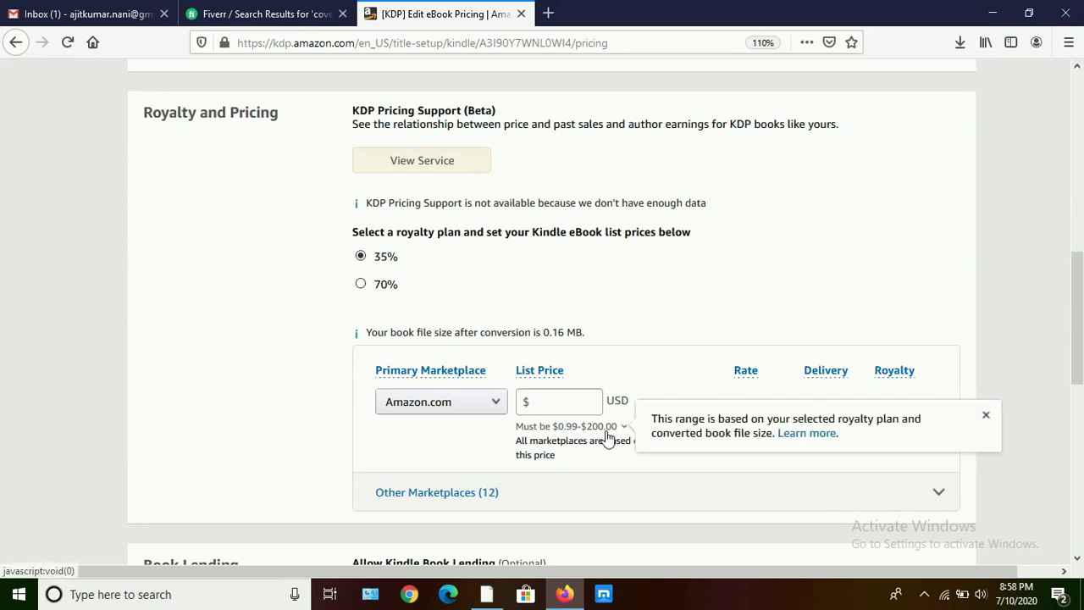
pyautogui.click(549, 395)
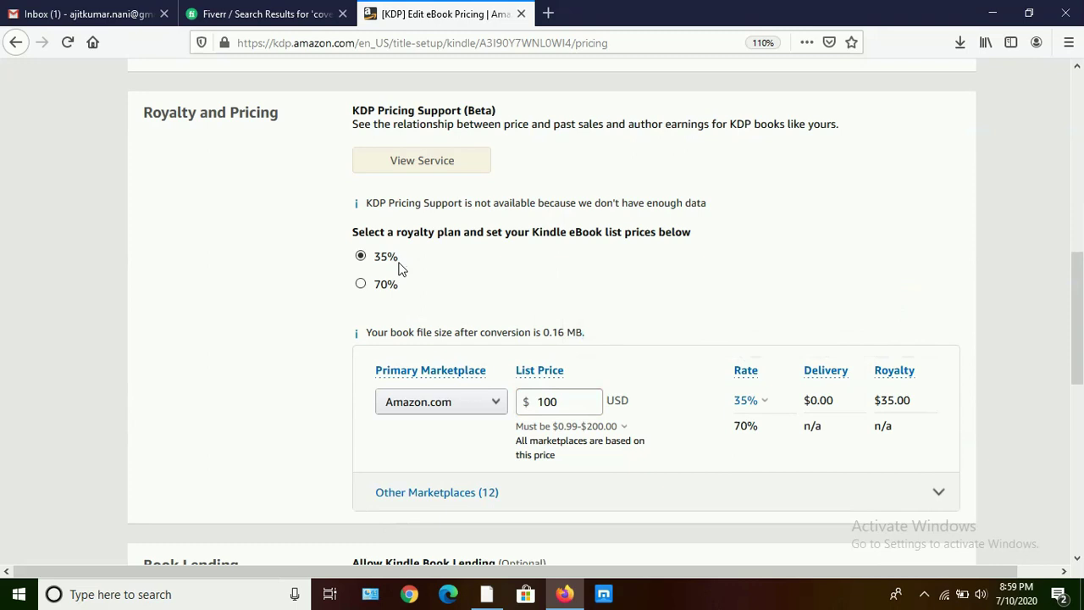
# Switch to the 70% royalty plan, clear the Amazon.com list price and check the price range allowed for that plan
pyautogui.click(362, 285)
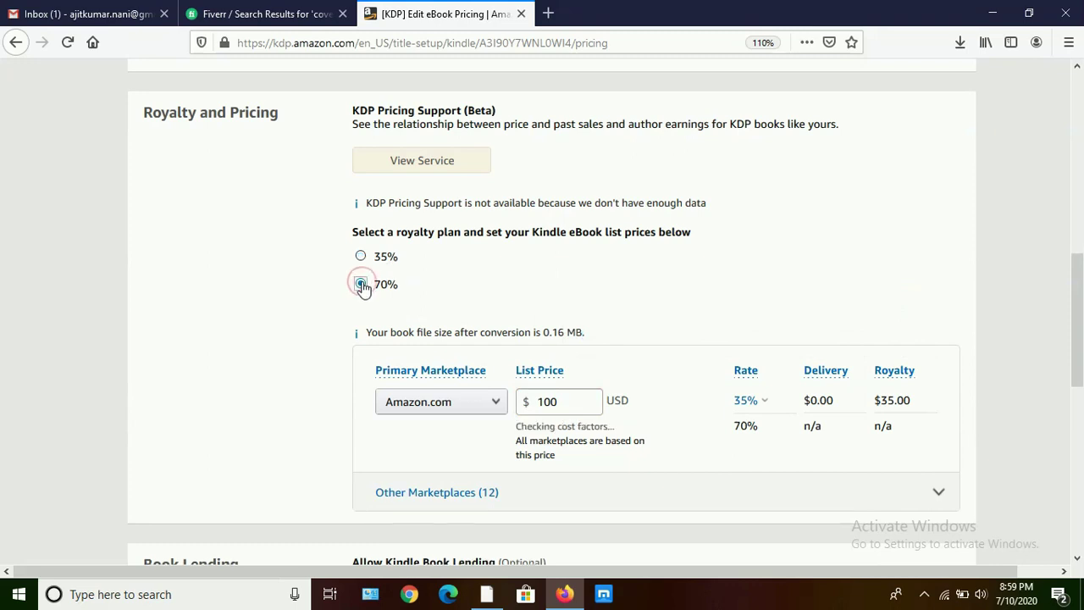
pyautogui.click(572, 406)
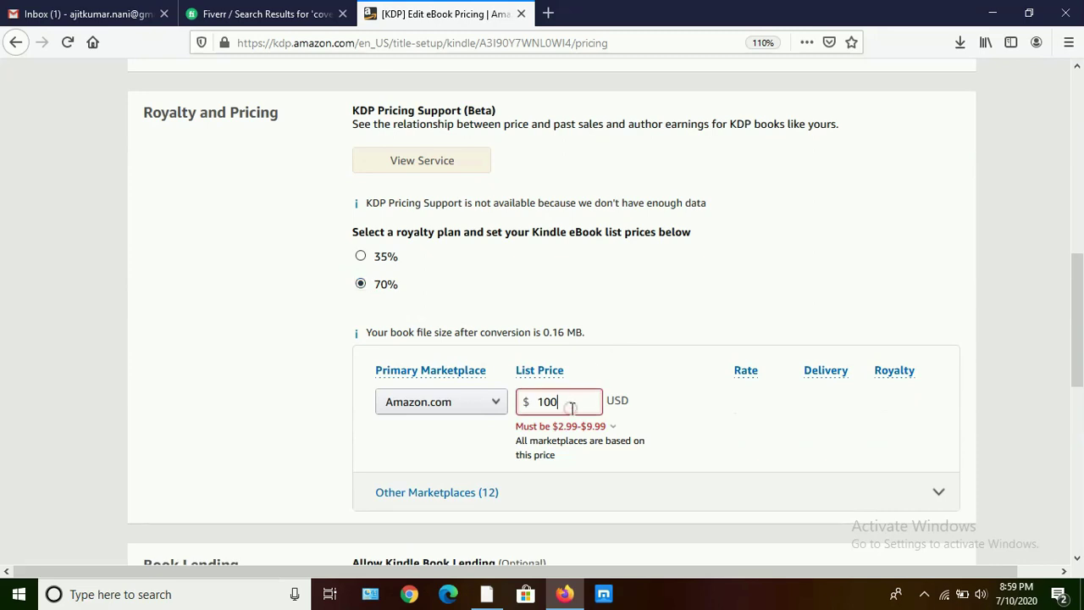
pyautogui.press('BackSpace')
pyautogui.press('BackSpace')
pyautogui.press('BackSpace')
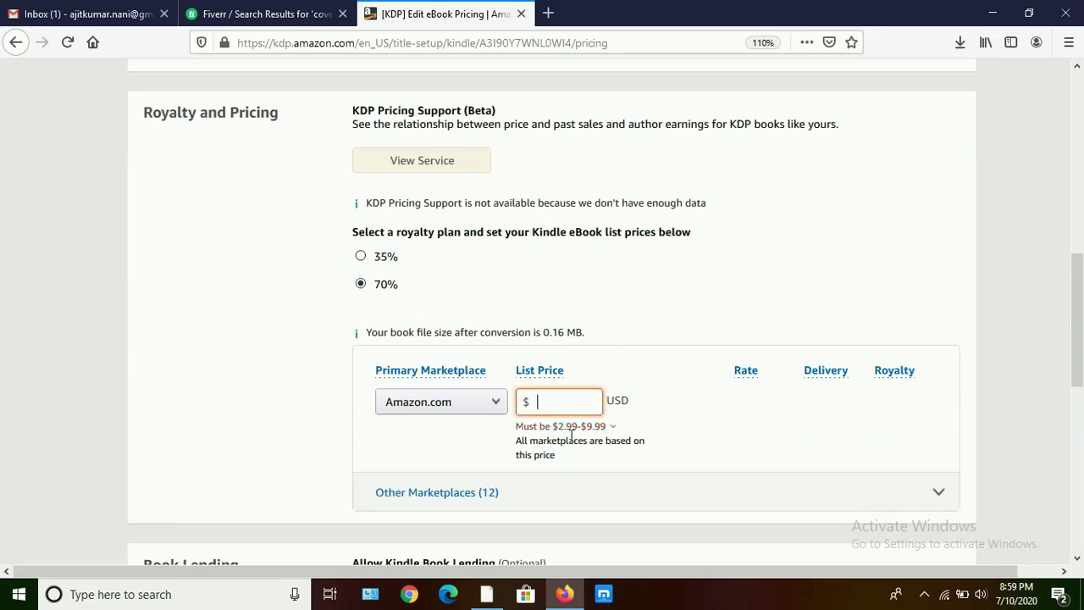
pyautogui.click(582, 428)
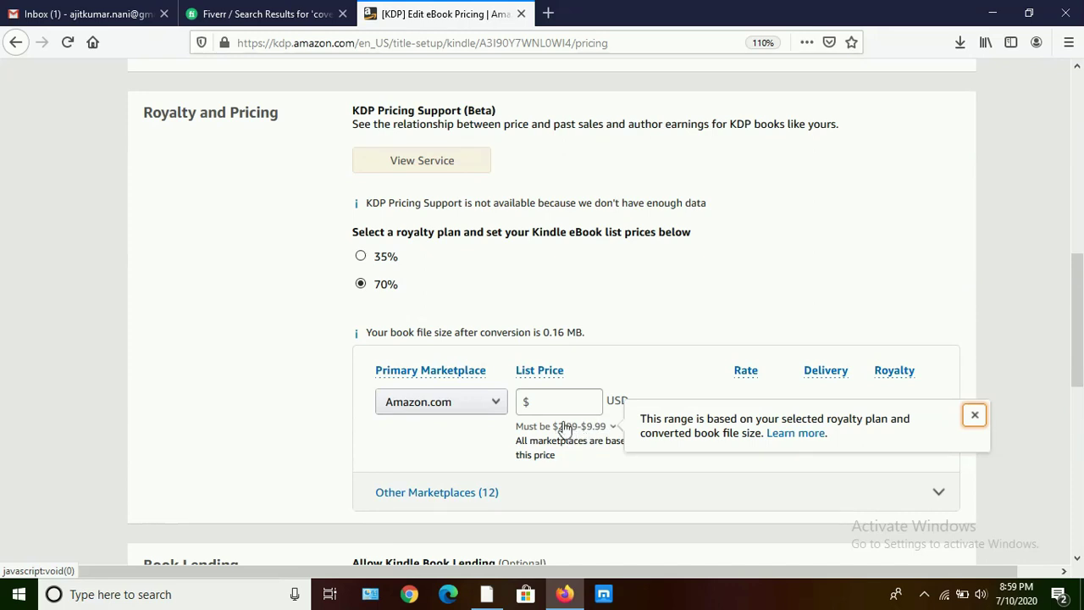
pyautogui.click(531, 405)
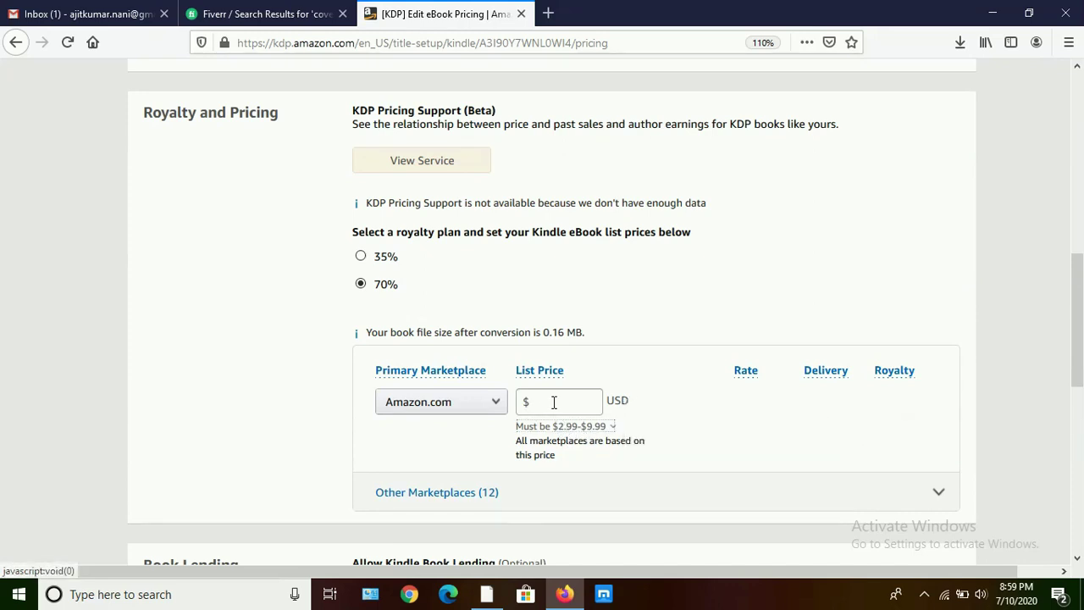
pyautogui.click(569, 430)
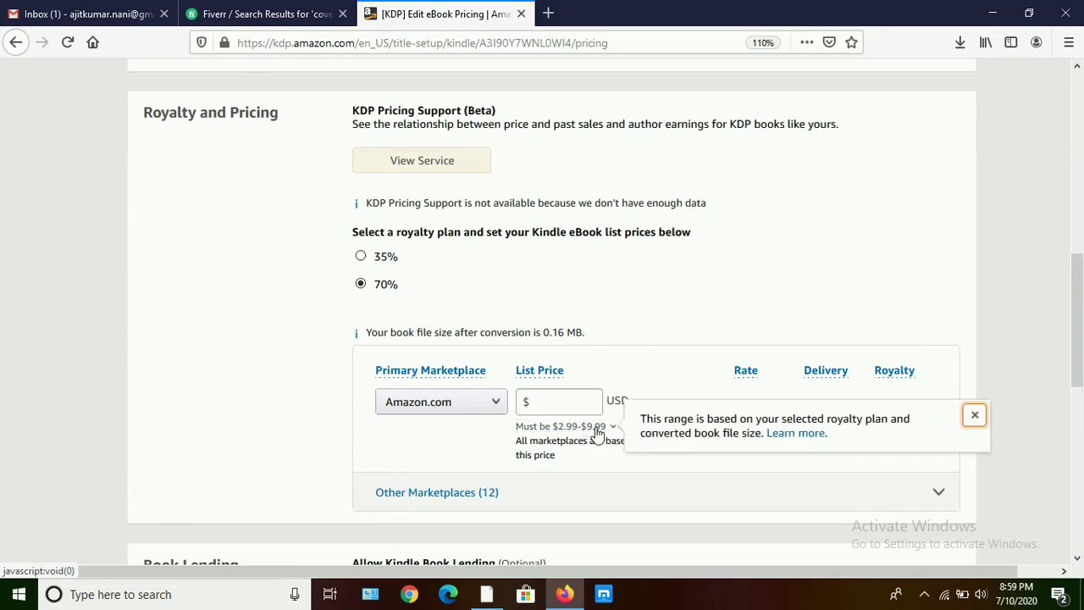
# Switch to the 35% royalty plan and try an Amazon.com list price of 10 USD
pyautogui.click(342, 259)
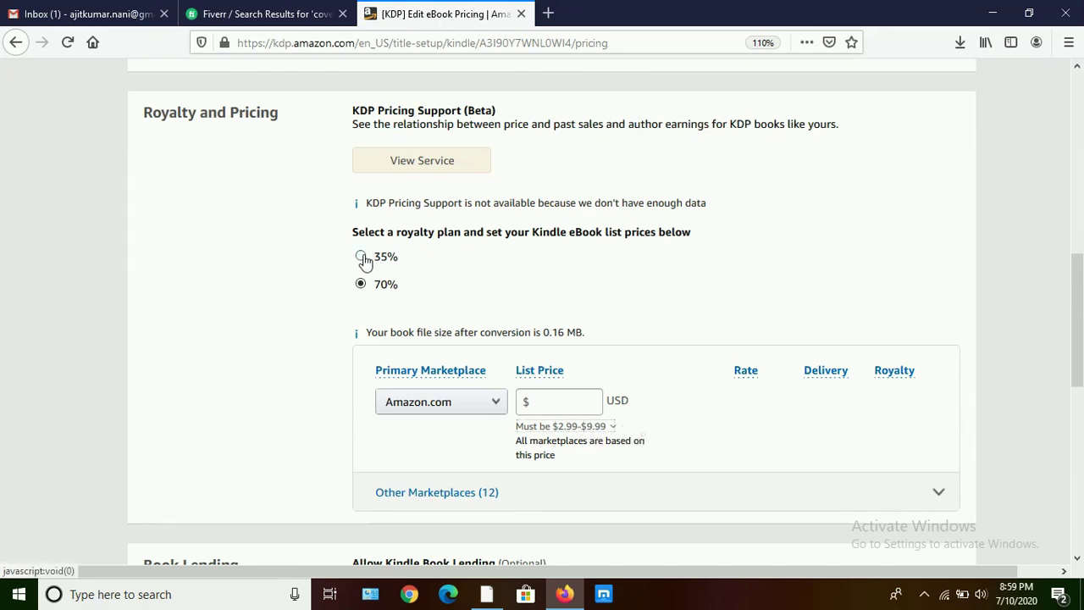
pyautogui.click(363, 259)
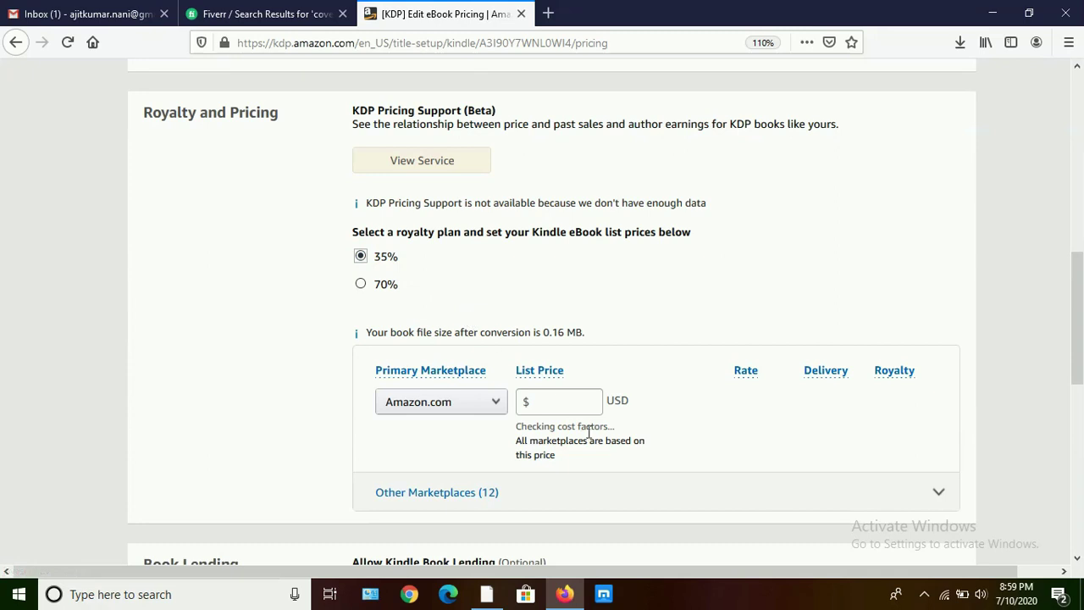
pyautogui.click(565, 405)
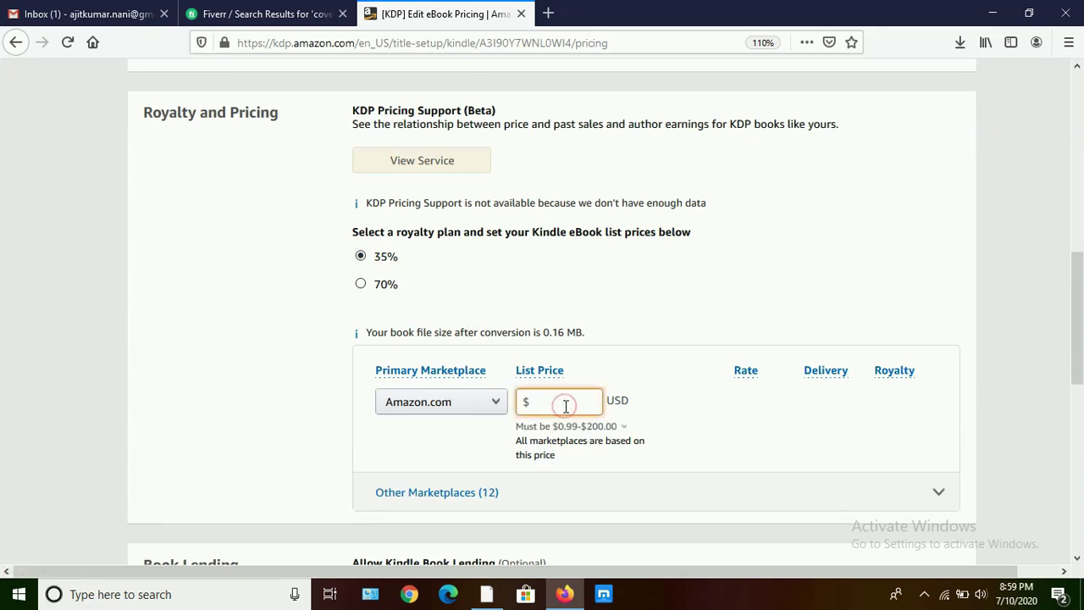
pyautogui.write('10')
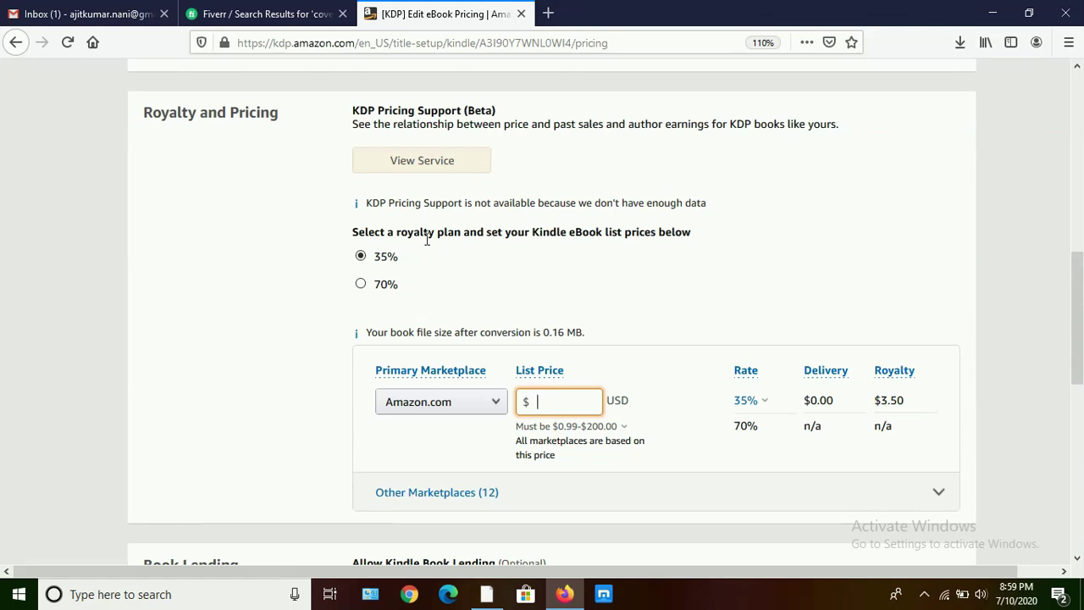
# Choose the 70% royalty plan and set the Amazon.com list price to 2.99 USD
pyautogui.click(361, 285)
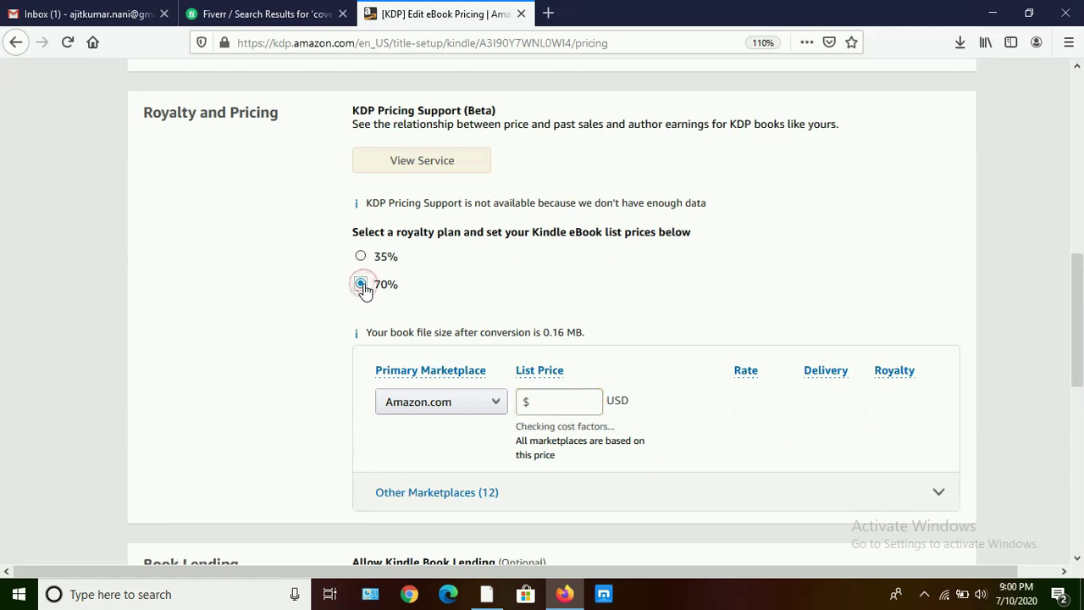
pyautogui.click(566, 405)
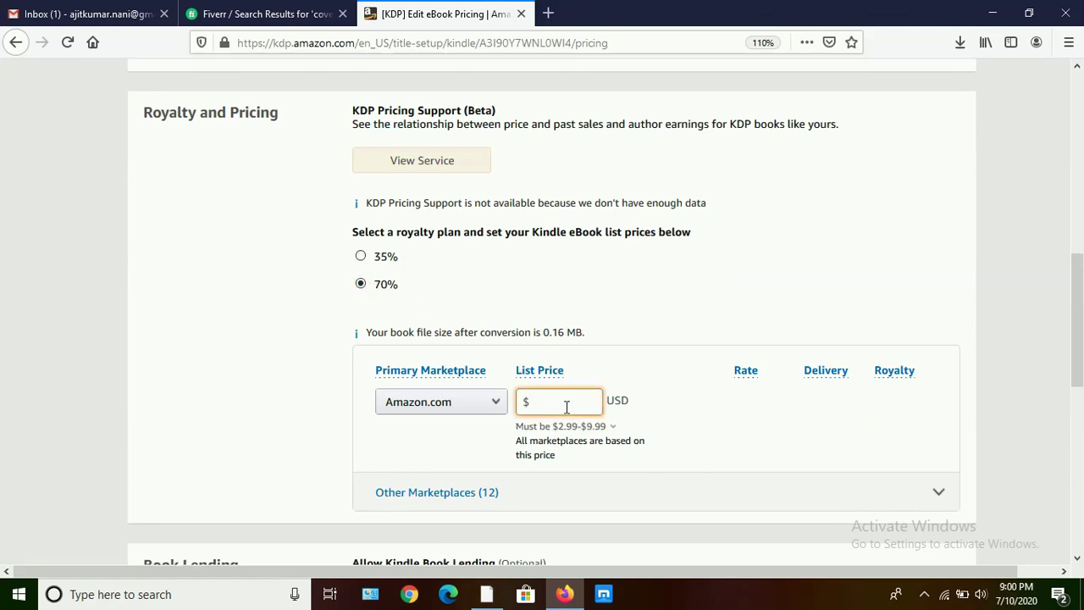
pyautogui.write('2.99')
pyautogui.click(834, 256)
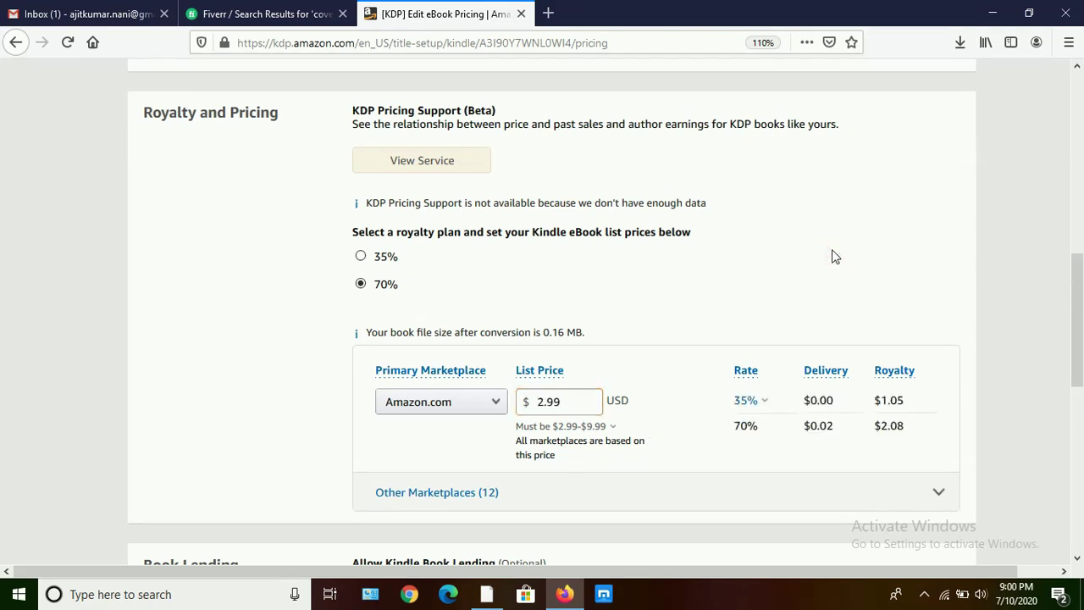
pyautogui.click(566, 402)
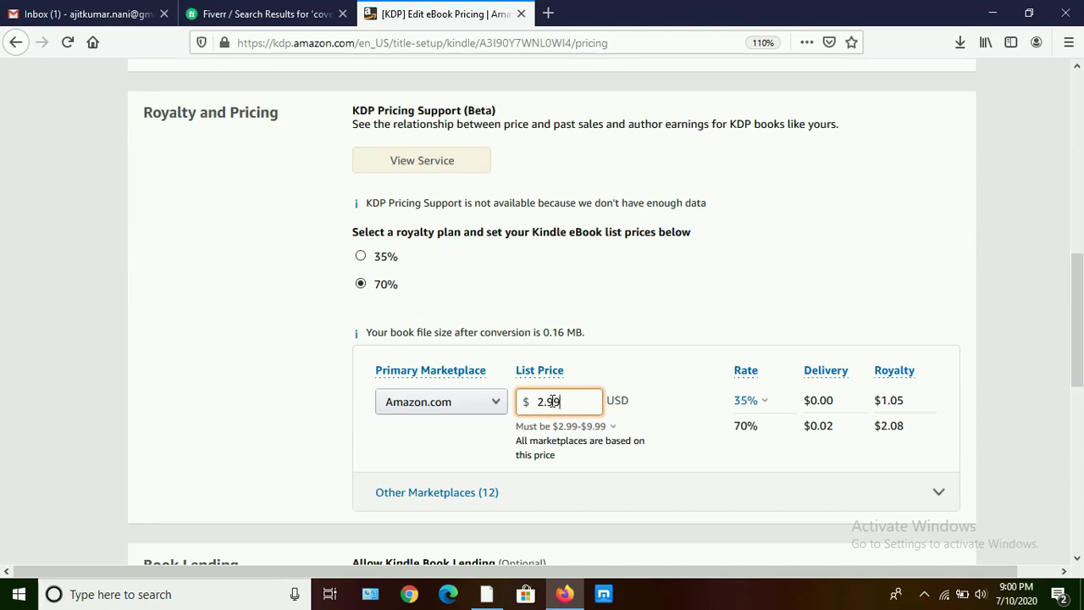
pyautogui.click(630, 182)
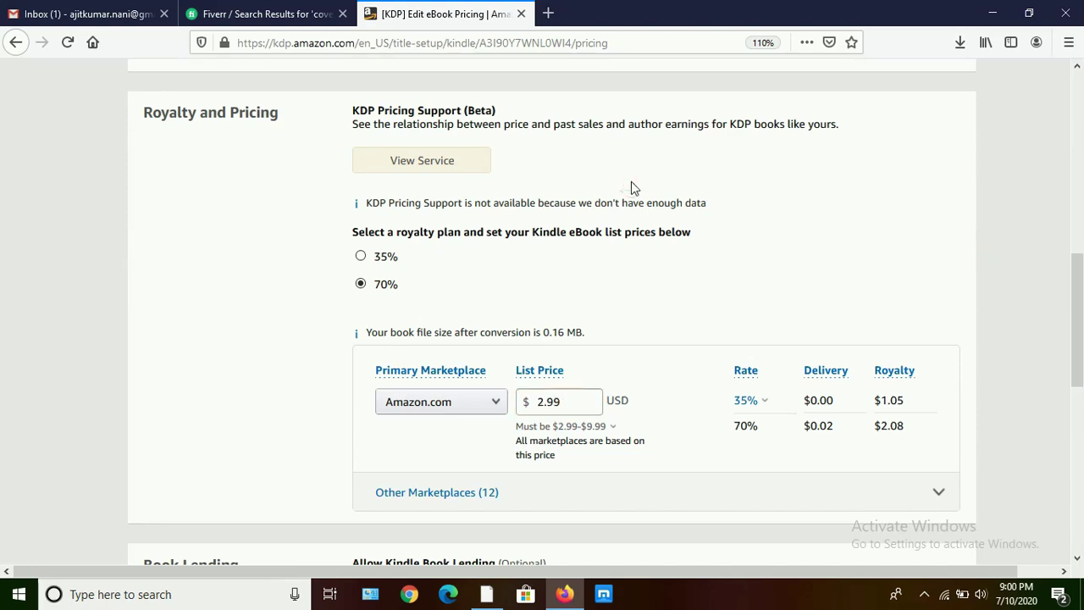
# Expand the other marketplaces and examine each country's list price, allowed price range and royalty from Amazon.in to Amazon.com.au
pyautogui.scroll(-1, 630, 181)
pyautogui.scroll(-4, 631, 181)
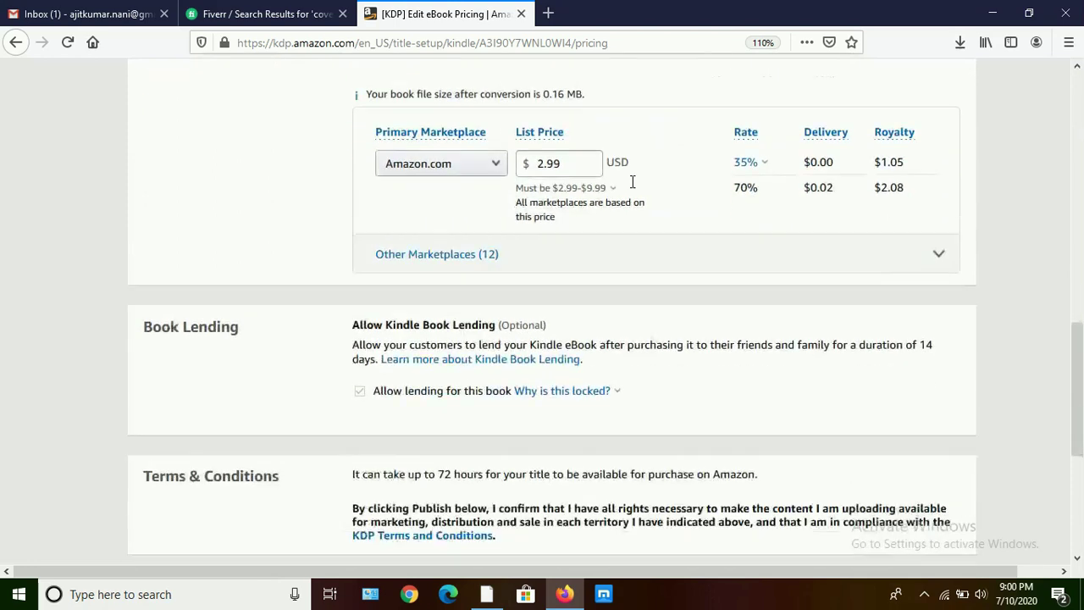
pyautogui.click(436, 256)
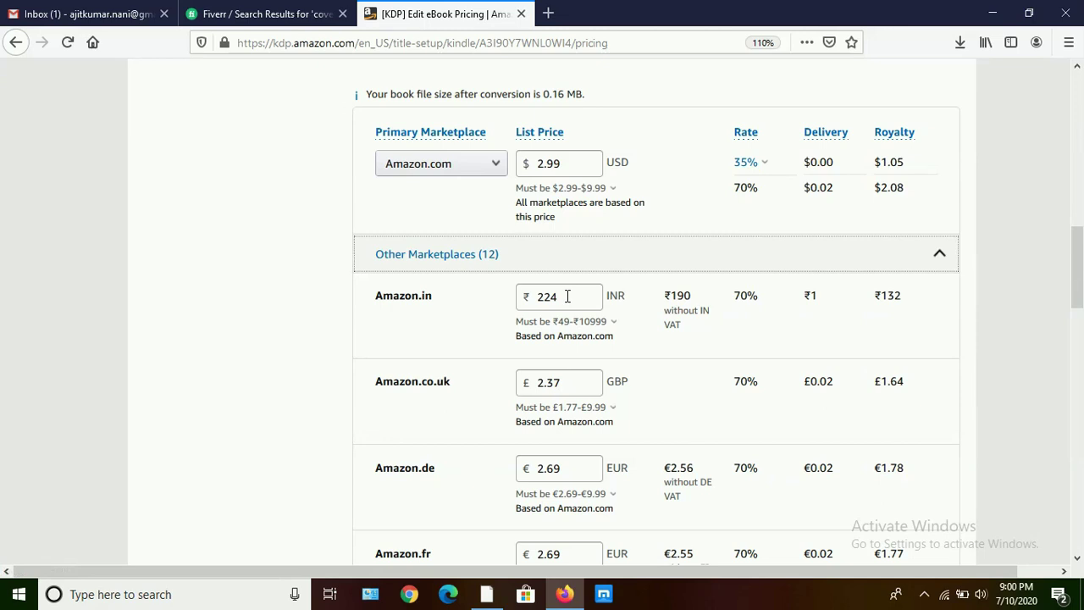
pyautogui.click(562, 321)
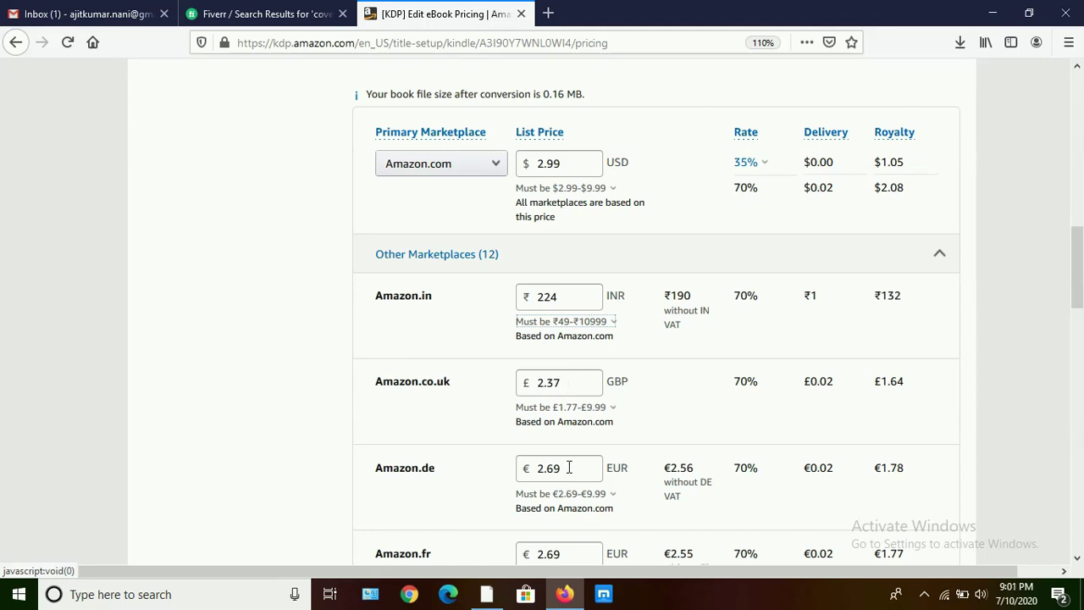
pyautogui.scroll(-2, 569, 470)
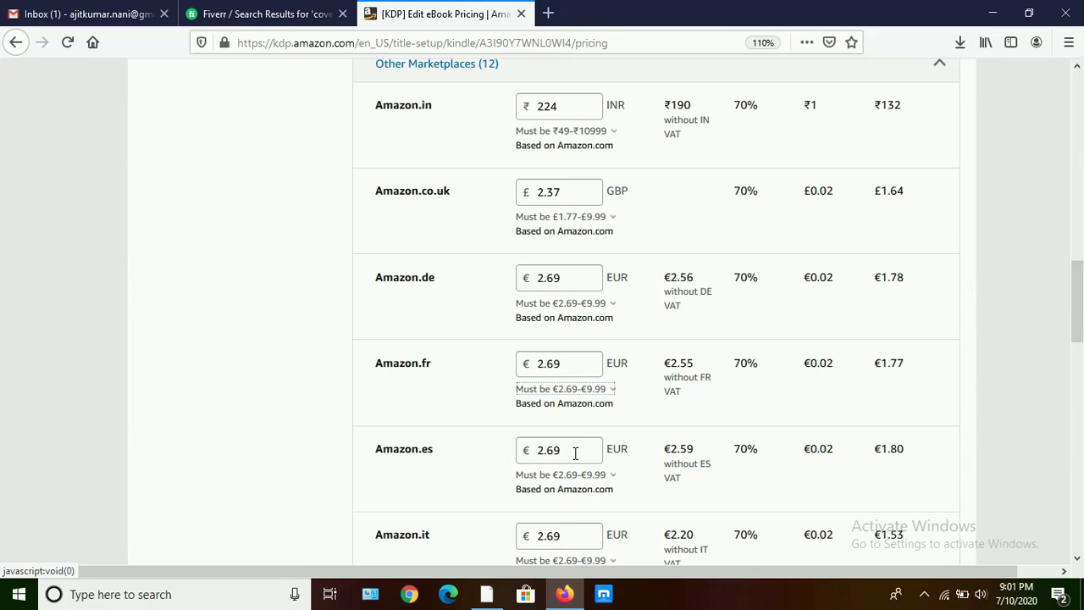
pyautogui.scroll(-5, 575, 453)
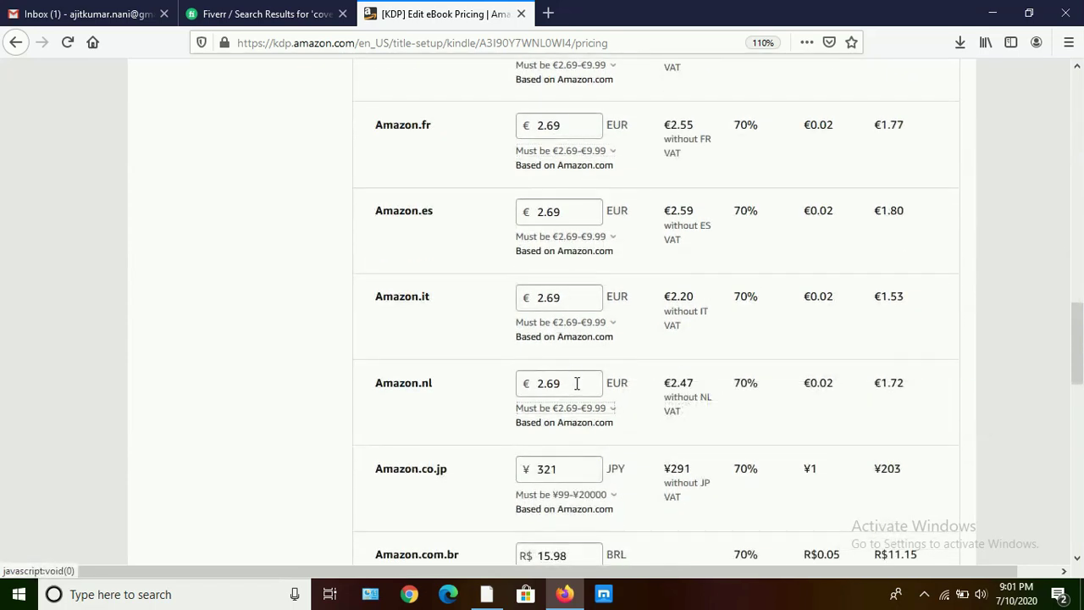
pyautogui.scroll(-4, 576, 382)
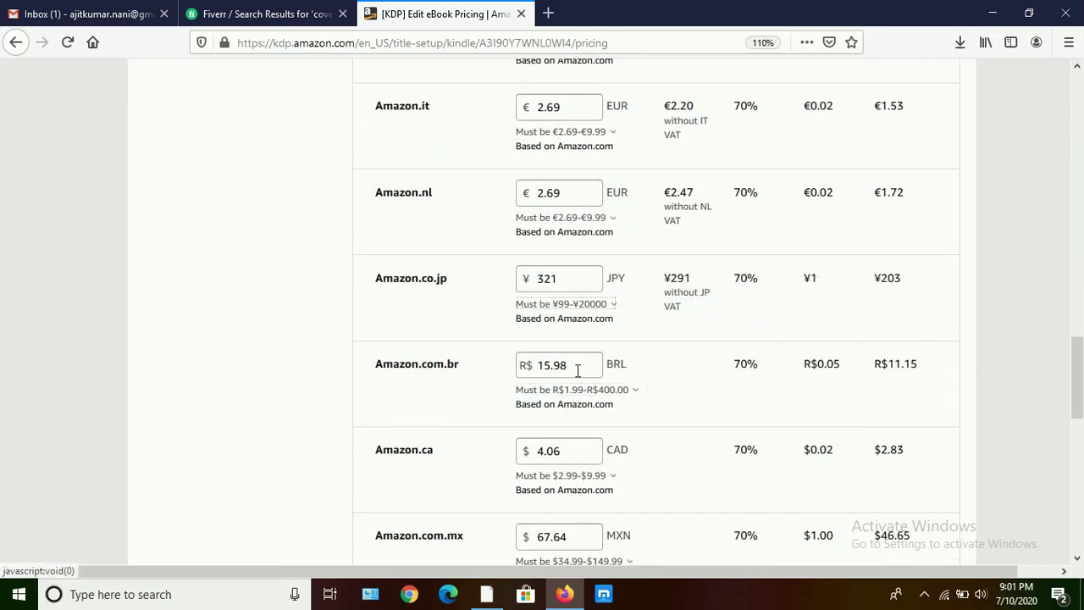
pyautogui.scroll(-4, 578, 370)
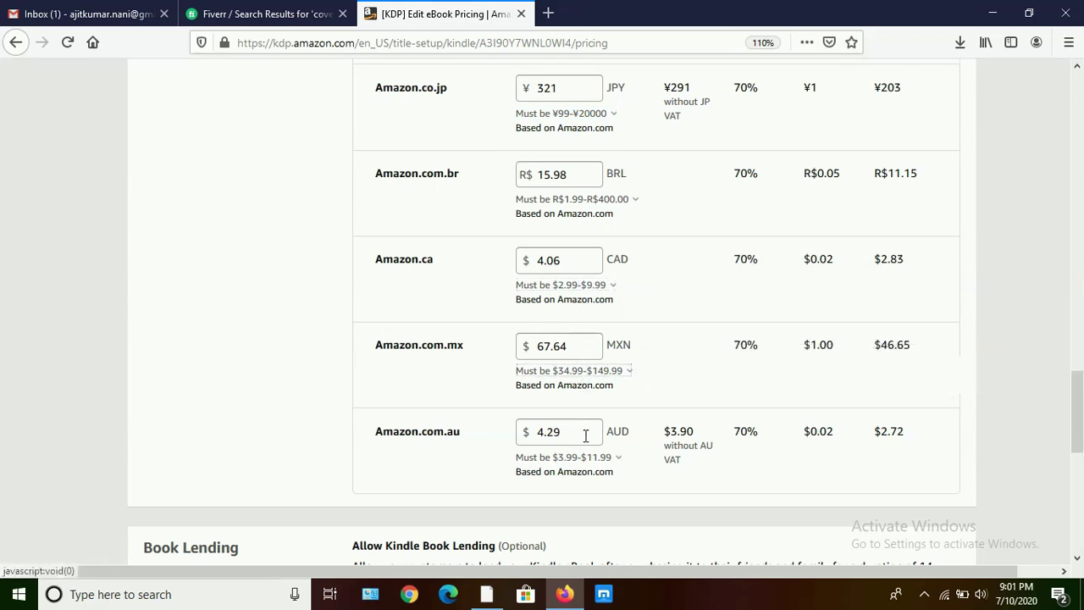
pyautogui.click(273, 397)
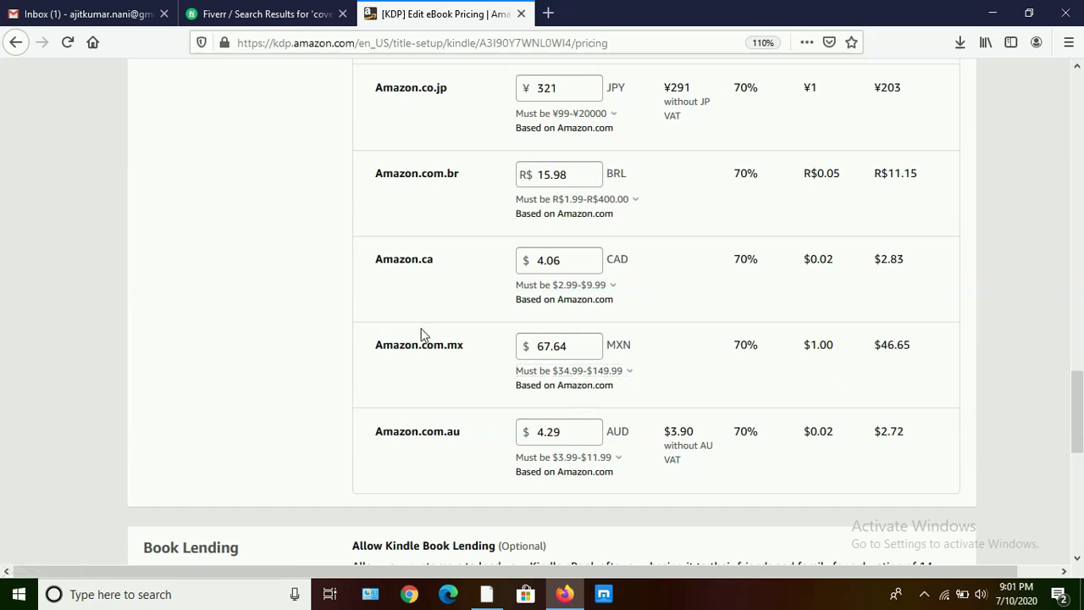
pyautogui.scroll(10, 1007, 275)
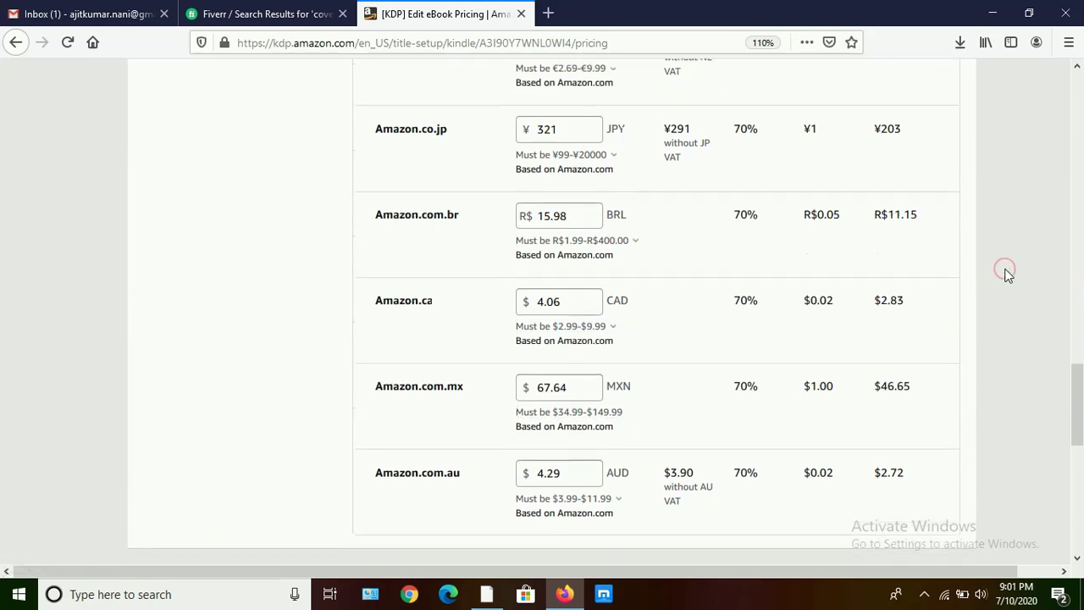
pyautogui.scroll(5, 1007, 275)
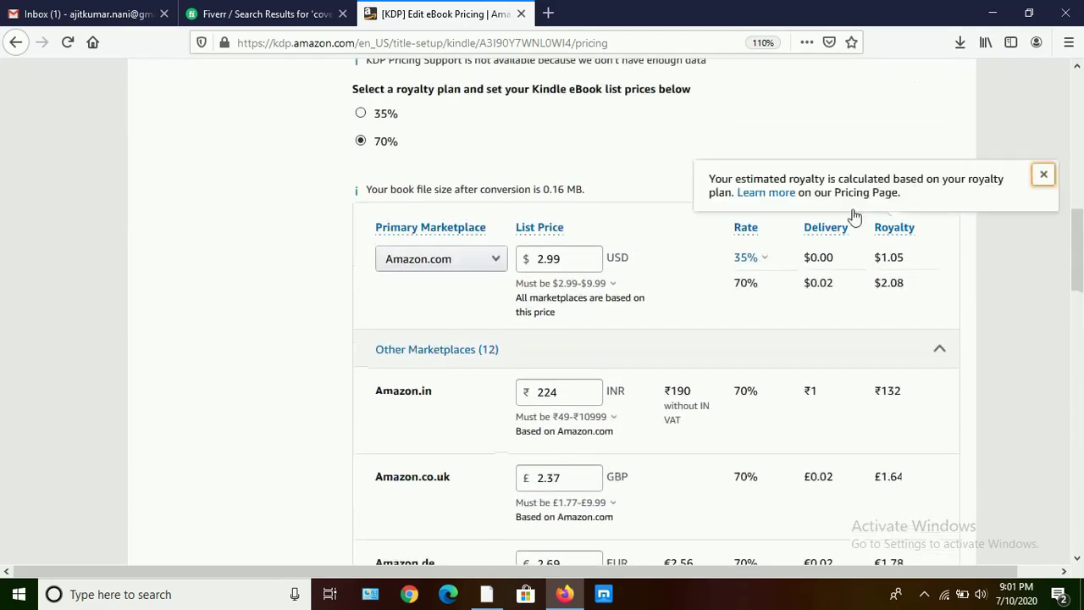
# Set the Amazon.com list price to 9.99 USD and let the royalties and other marketplace prices recalculate
pyautogui.click(569, 257)
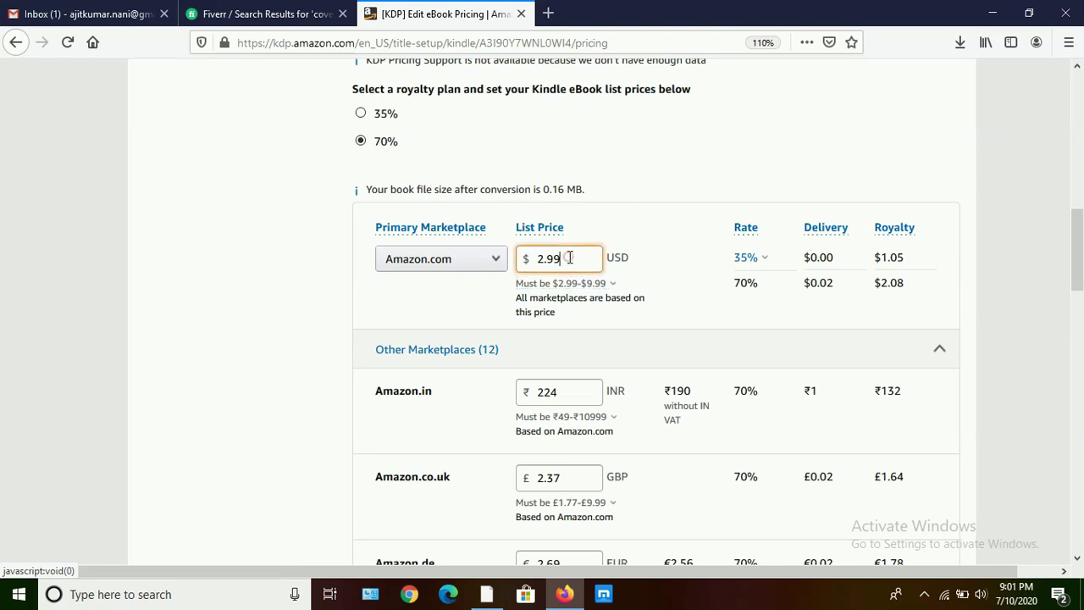
pyautogui.press('BackSpace')
pyautogui.press('BackSpace')
pyautogui.press('BackSpace')
pyautogui.press('BackSpace')
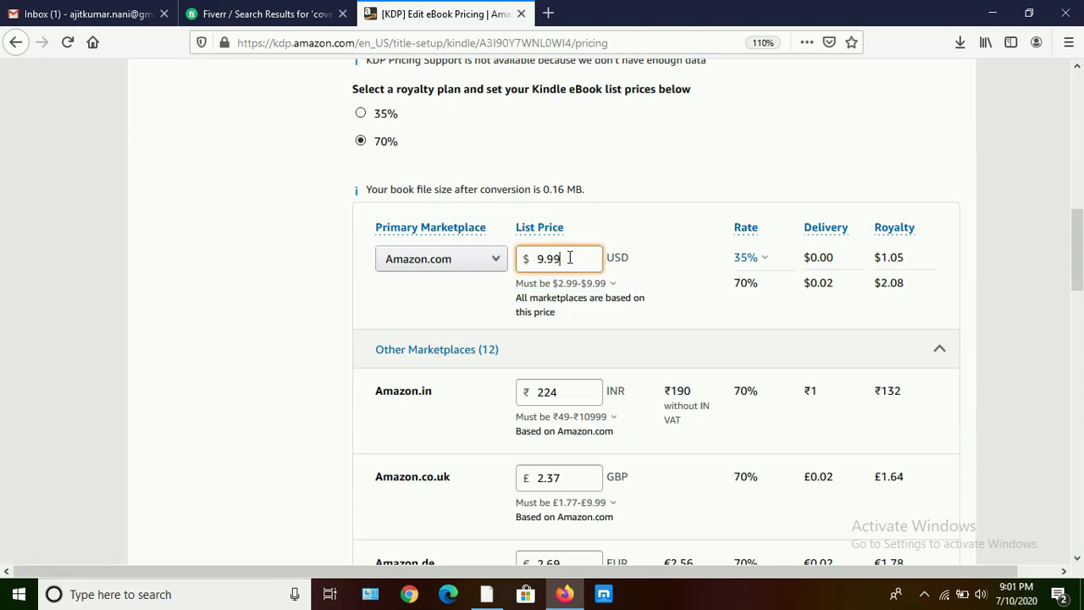
pyautogui.click(864, 172)
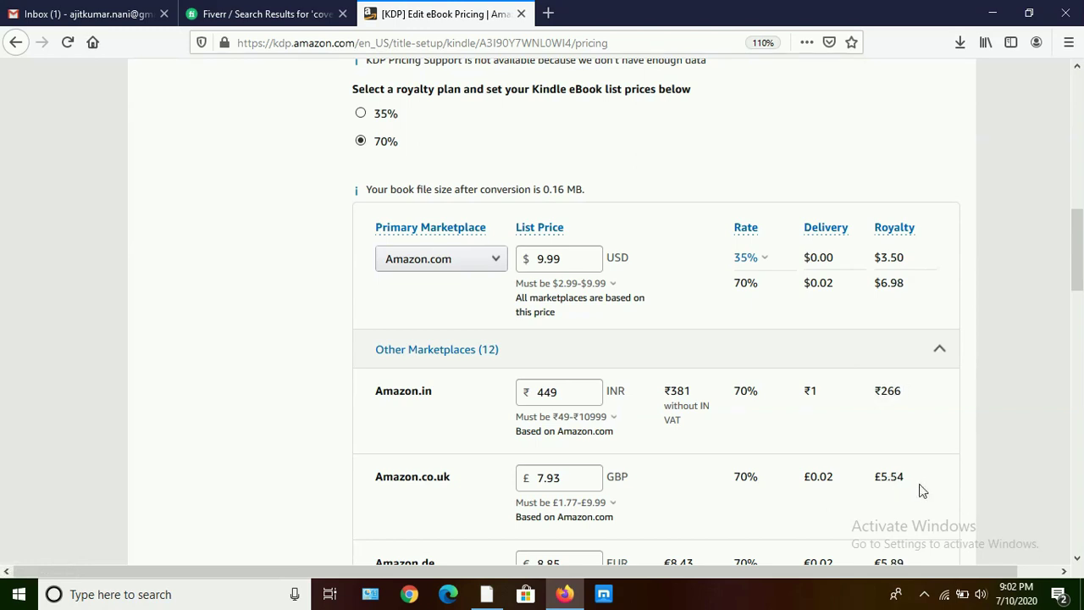
# Change the Amazon.com list price back to 2.99 USD
pyautogui.click(542, 260)
pyautogui.press('BackSpace')
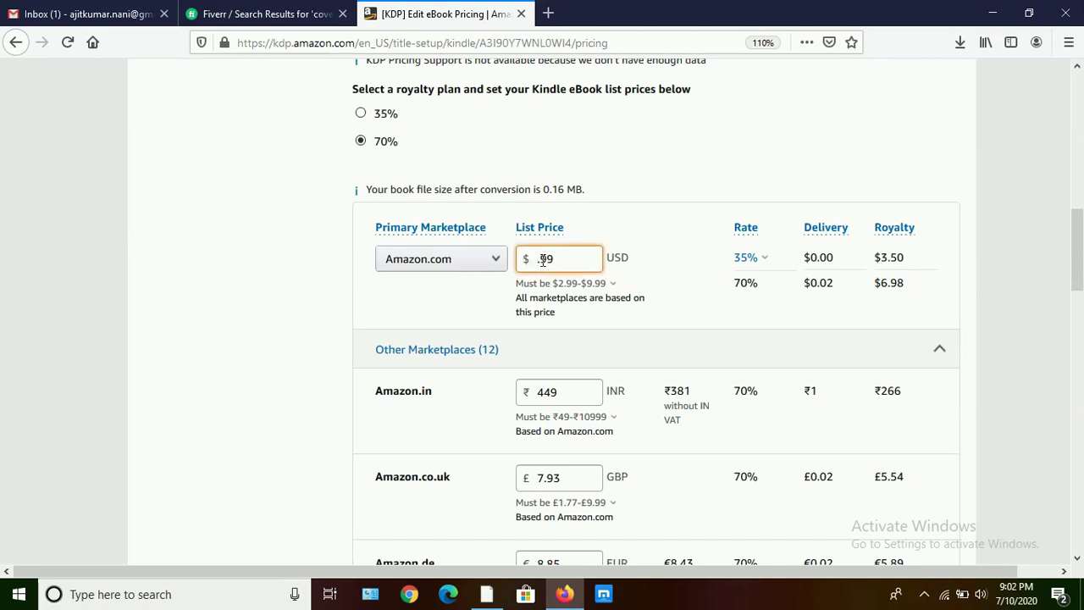
pyautogui.write('2')
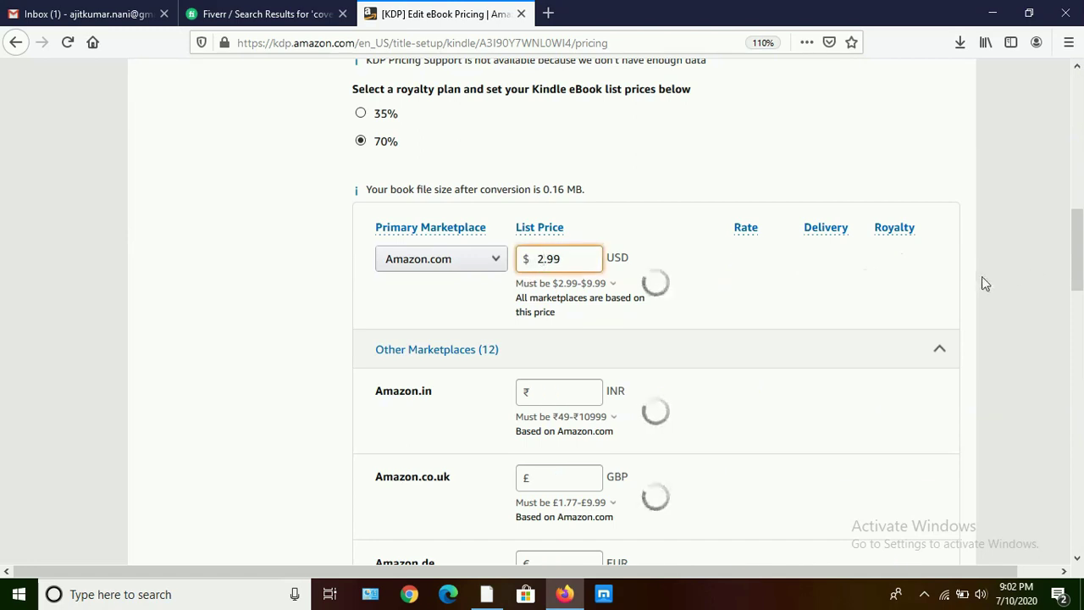
pyautogui.click(981, 276)
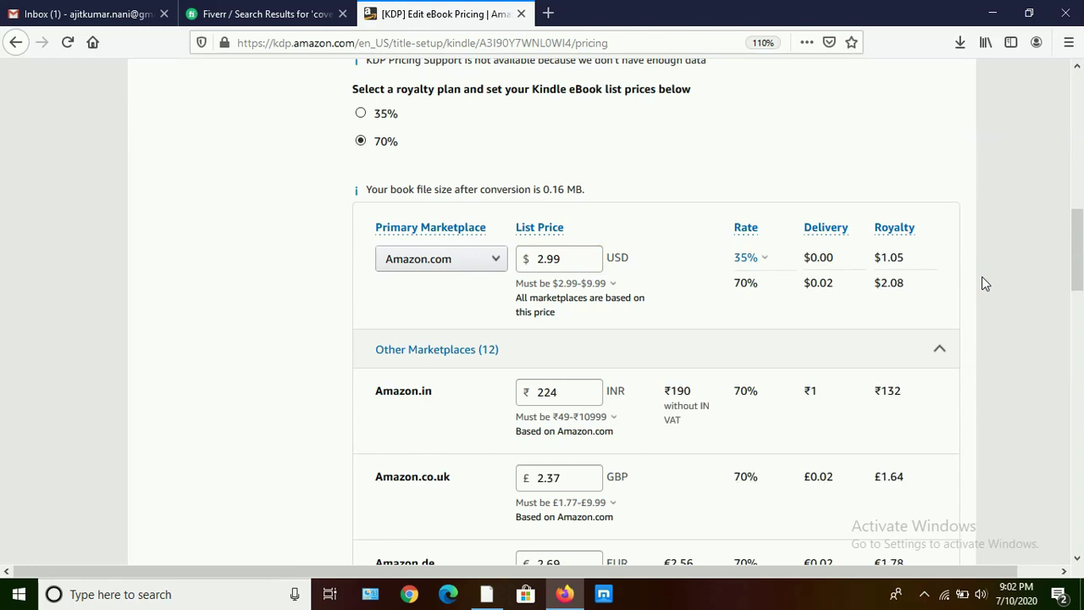
# Publish the Kindle eBook and close the submission confirmation without starting a paperback
pyautogui.scroll(-4, 982, 277)
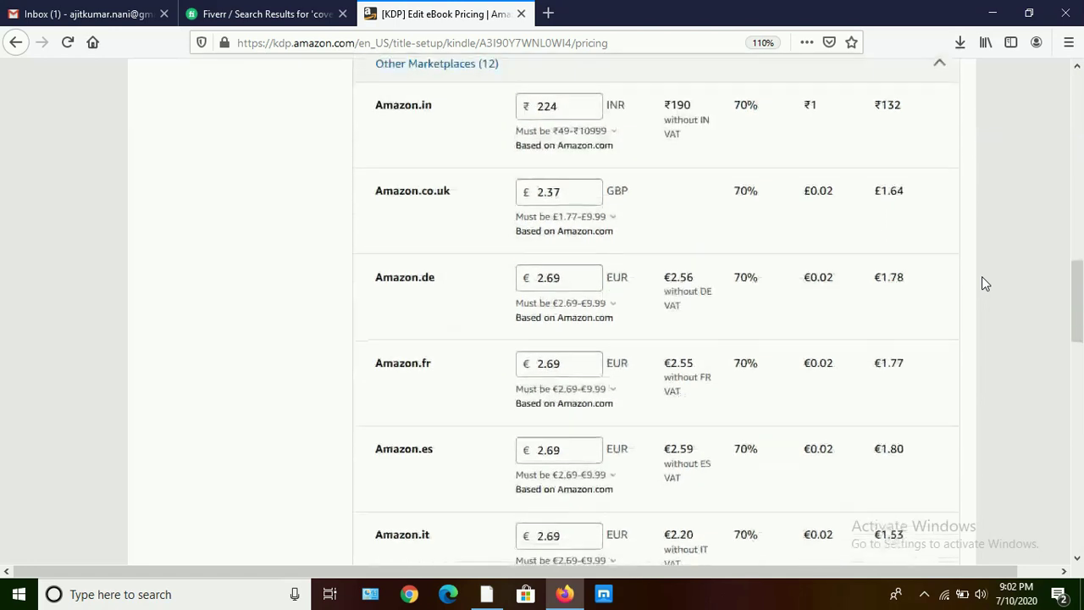
pyautogui.scroll(-3, 982, 283)
pyautogui.scroll(-10, 982, 277)
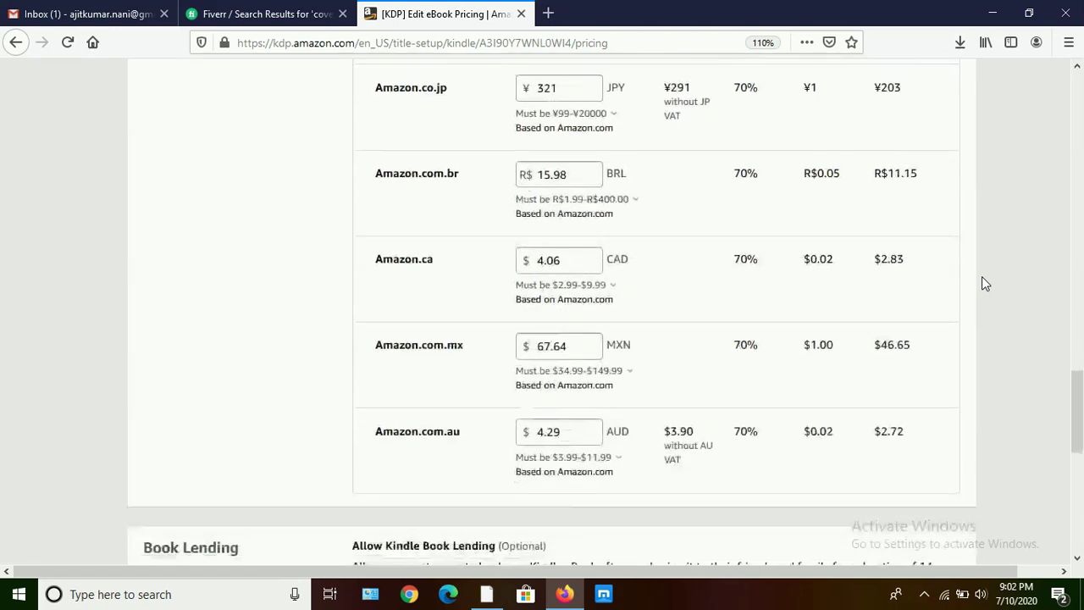
pyautogui.scroll(-1, 981, 276)
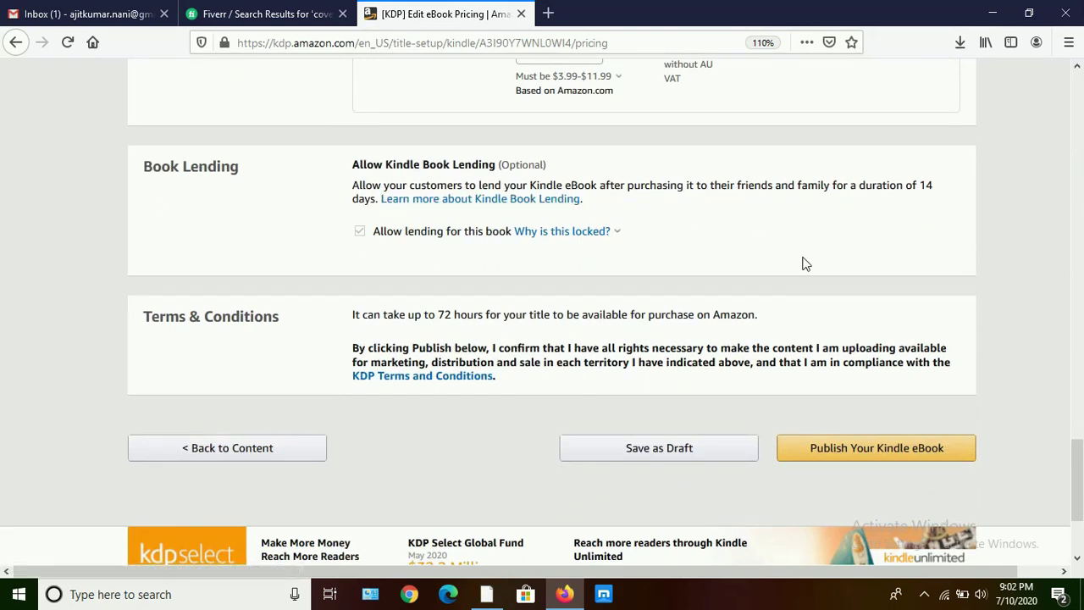
pyautogui.click(880, 457)
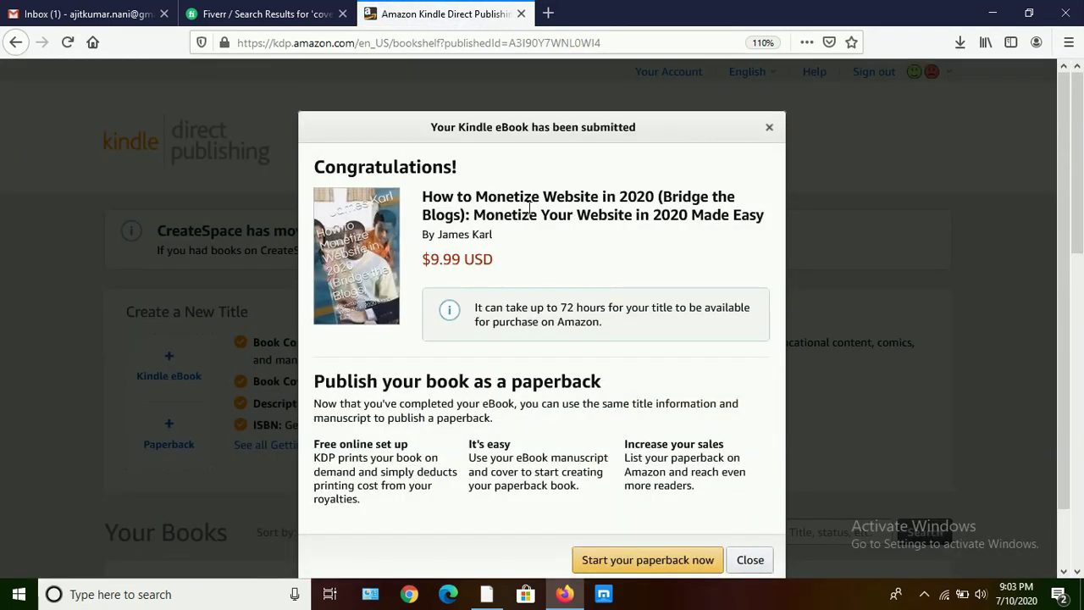
pyautogui.scroll(-3, 529, 208)
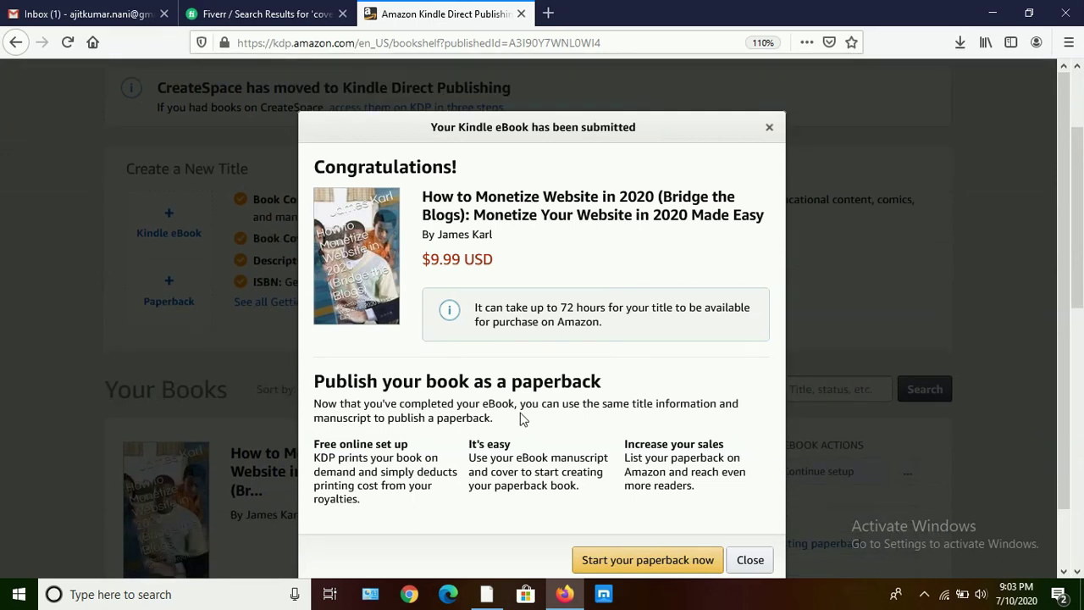
pyautogui.click(1063, 572)
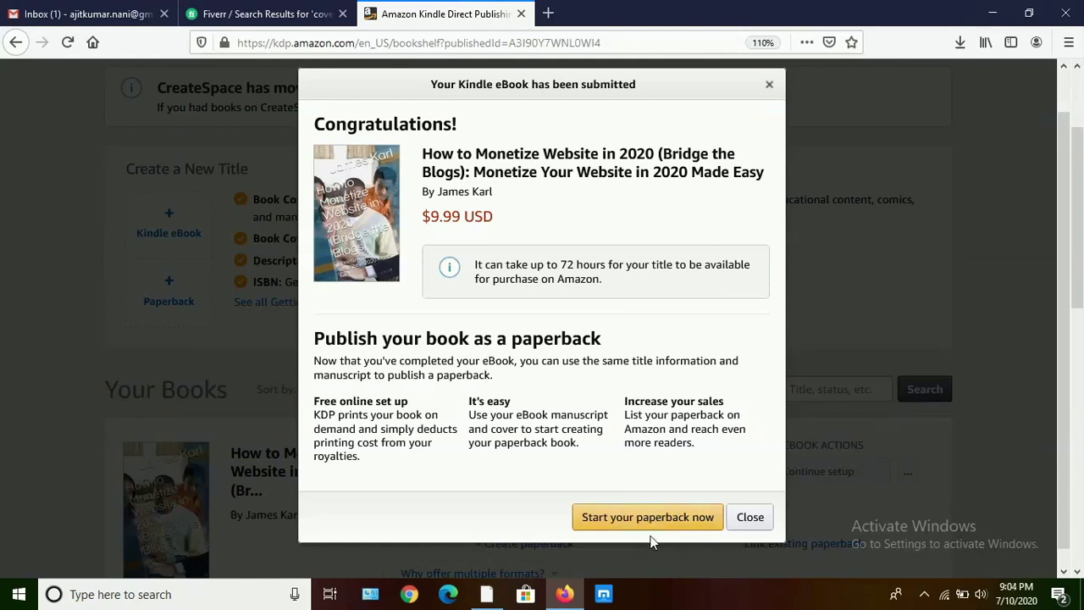
pyautogui.click(743, 517)
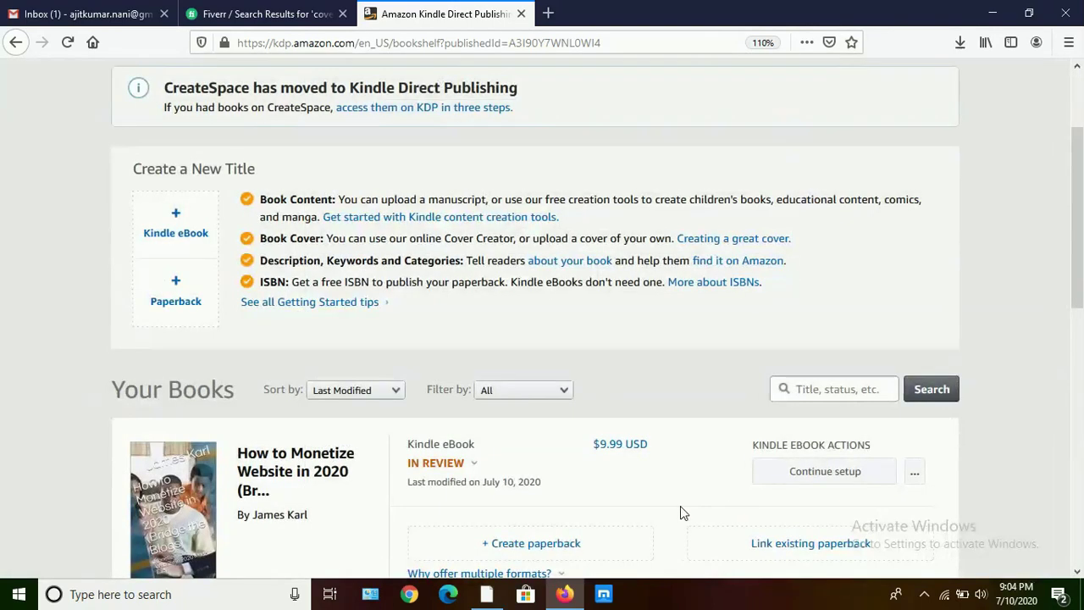
# Check the explanation of the submitted eBook's review status in the list of books and close it
pyautogui.click(418, 459)
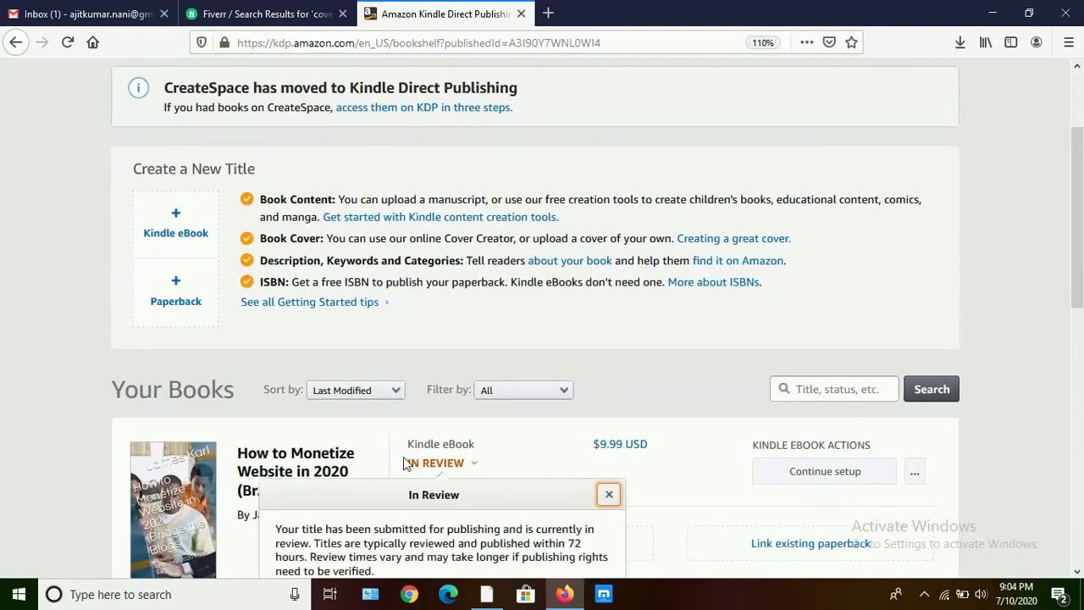
pyautogui.click(404, 462)
pyautogui.click(412, 464)
pyautogui.click(474, 415)
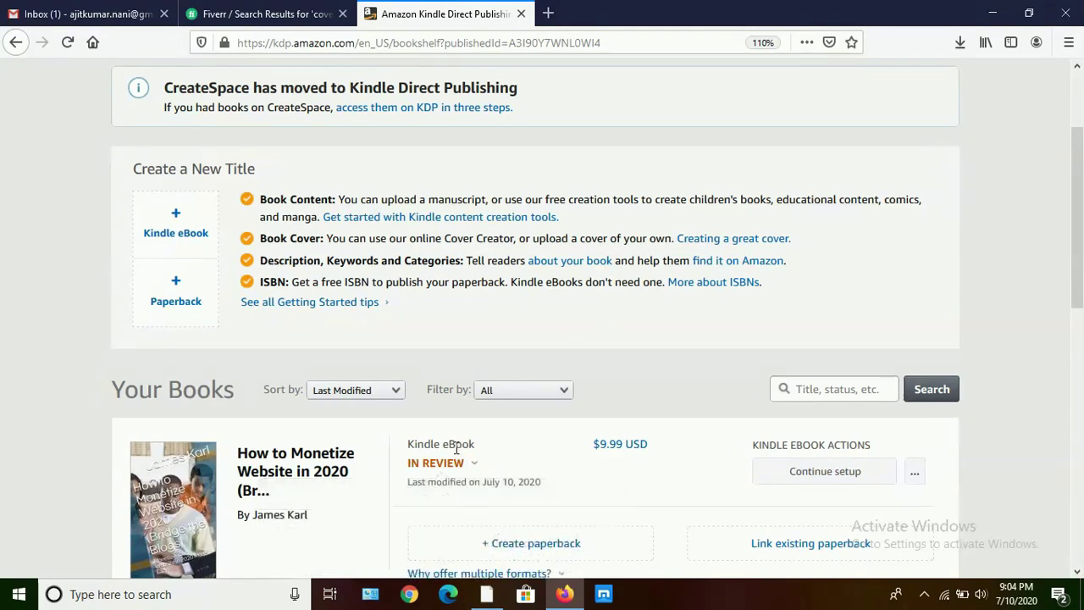
pyautogui.click(426, 458)
pyautogui.click(608, 493)
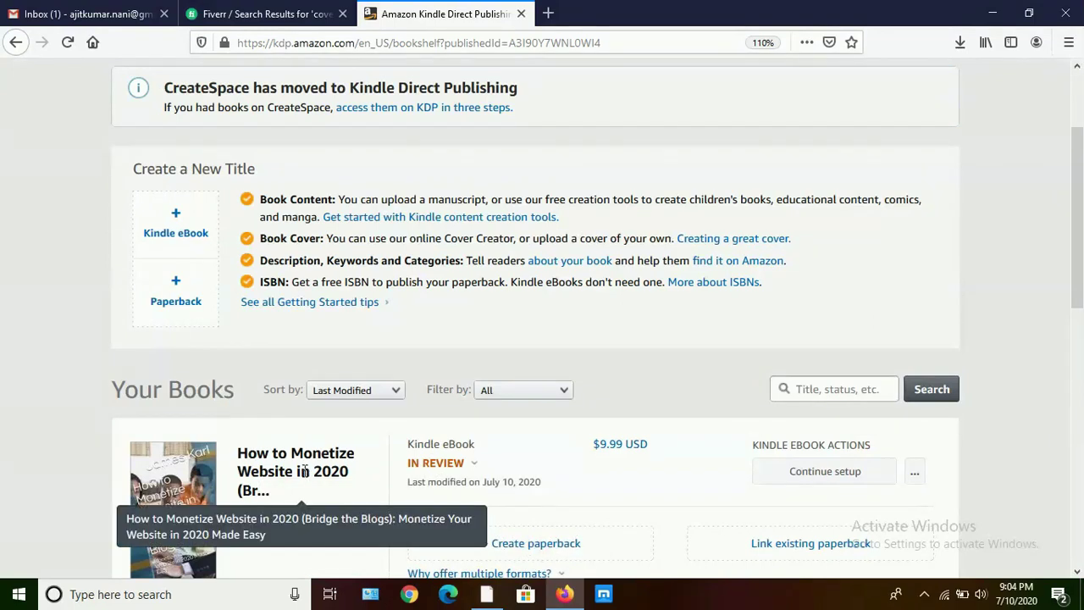
# Start creating a paperback edition of the submitted eBook "How to Monetize Website in 2020" from the list of books
pyautogui.click(476, 463)
pyautogui.click(482, 458)
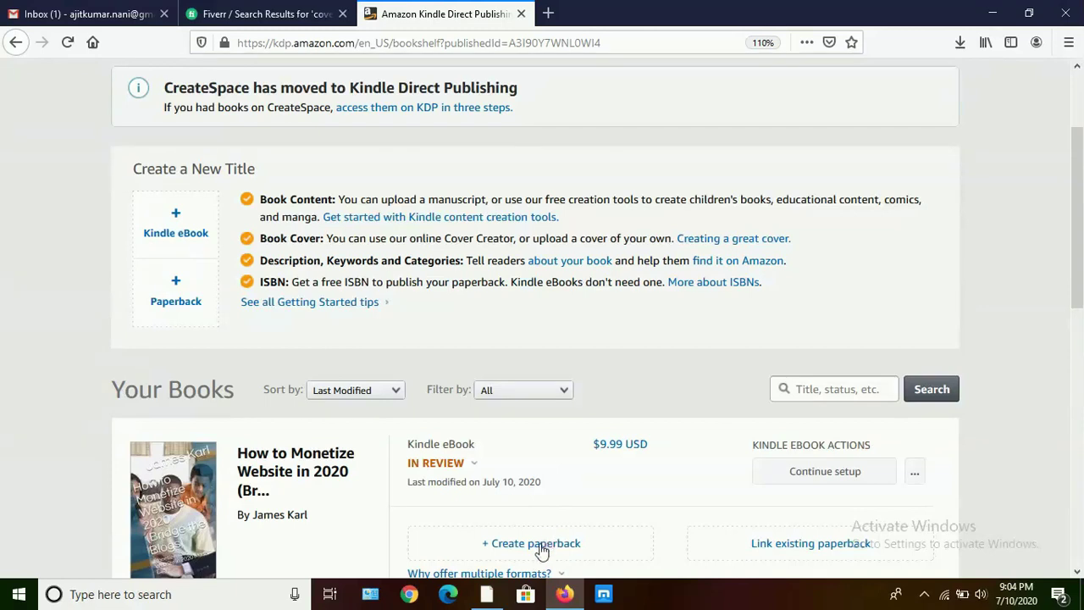
pyautogui.scroll(-1, 541, 552)
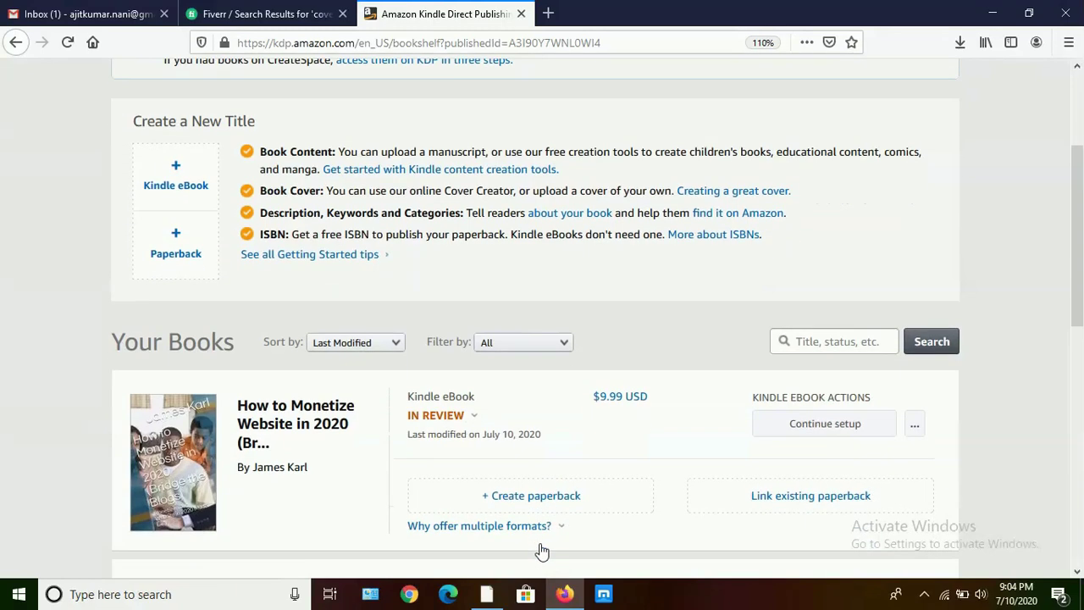
pyautogui.click(535, 498)
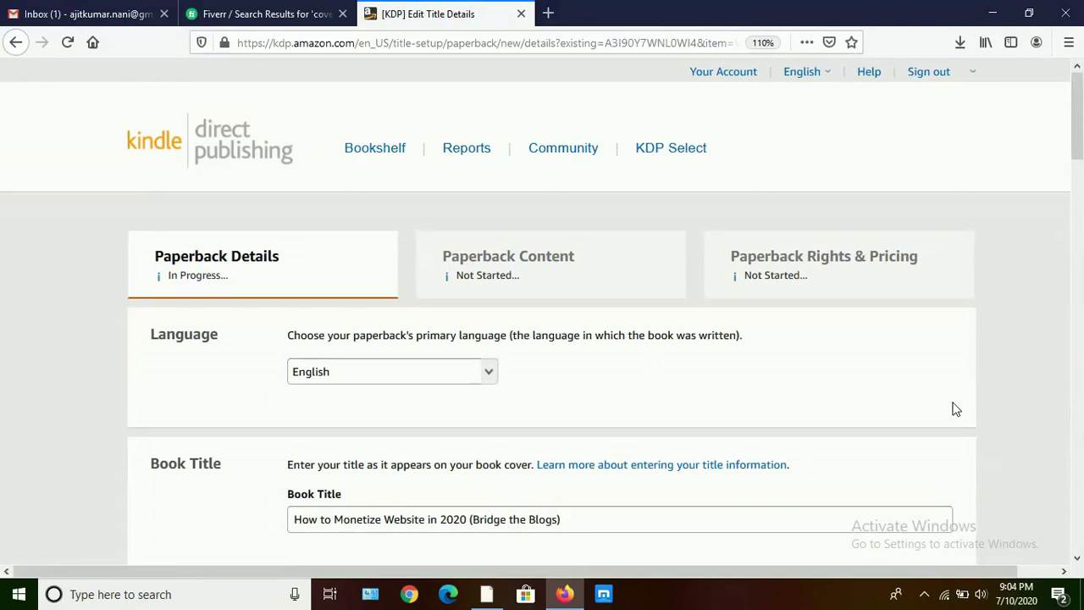
# Check the prefilled paperback details from title to adult content, then save them and continue to the paperback content
pyautogui.scroll(-1, 953, 406)
pyautogui.scroll(-3, 953, 406)
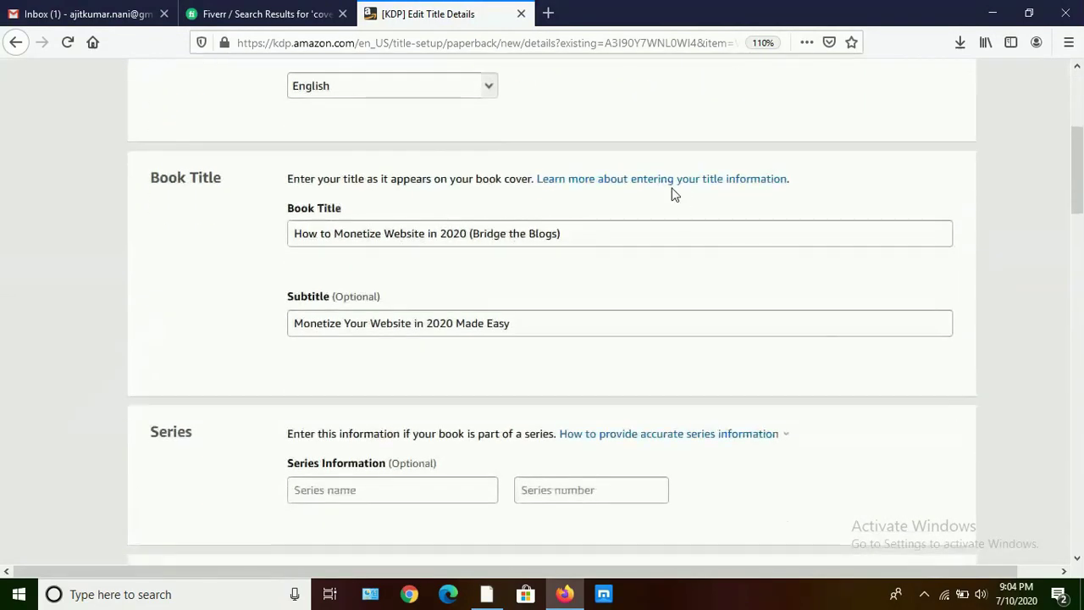
pyautogui.scroll(-5, 677, 273)
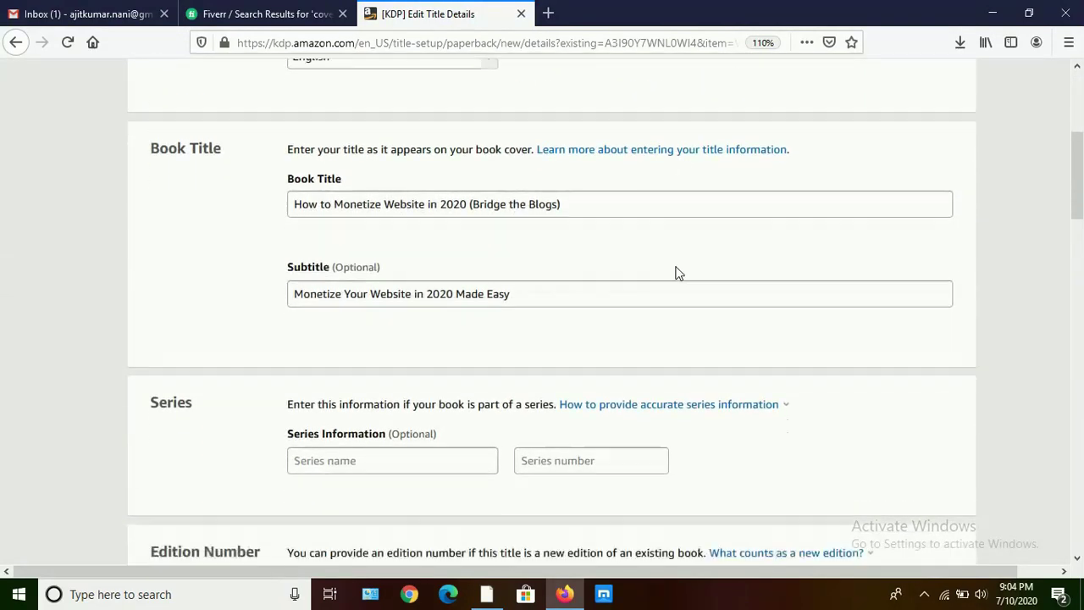
pyautogui.scroll(-6, 677, 272)
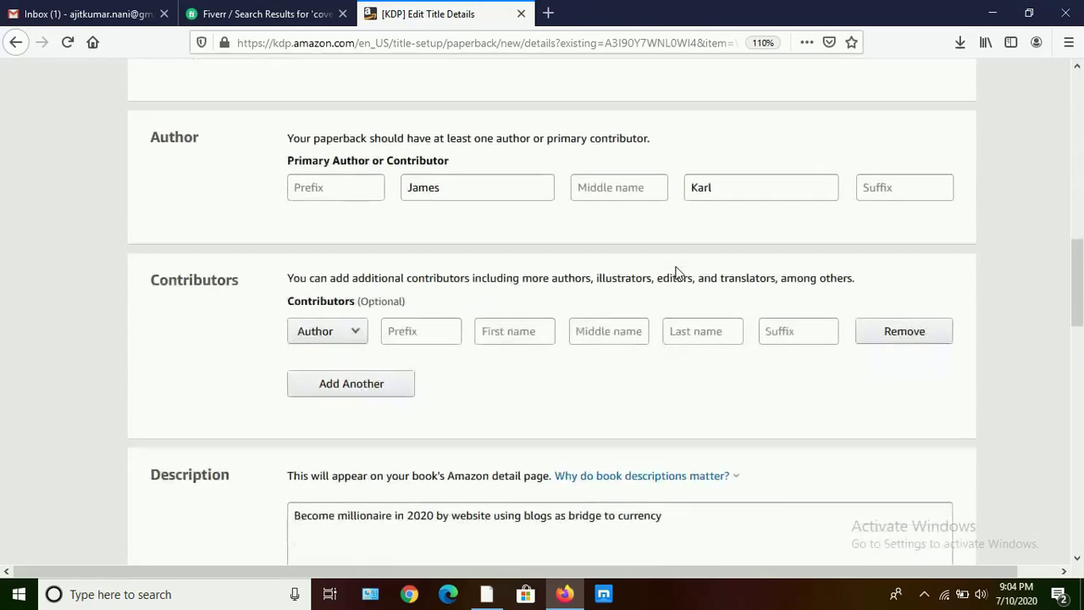
pyautogui.scroll(-5, 677, 273)
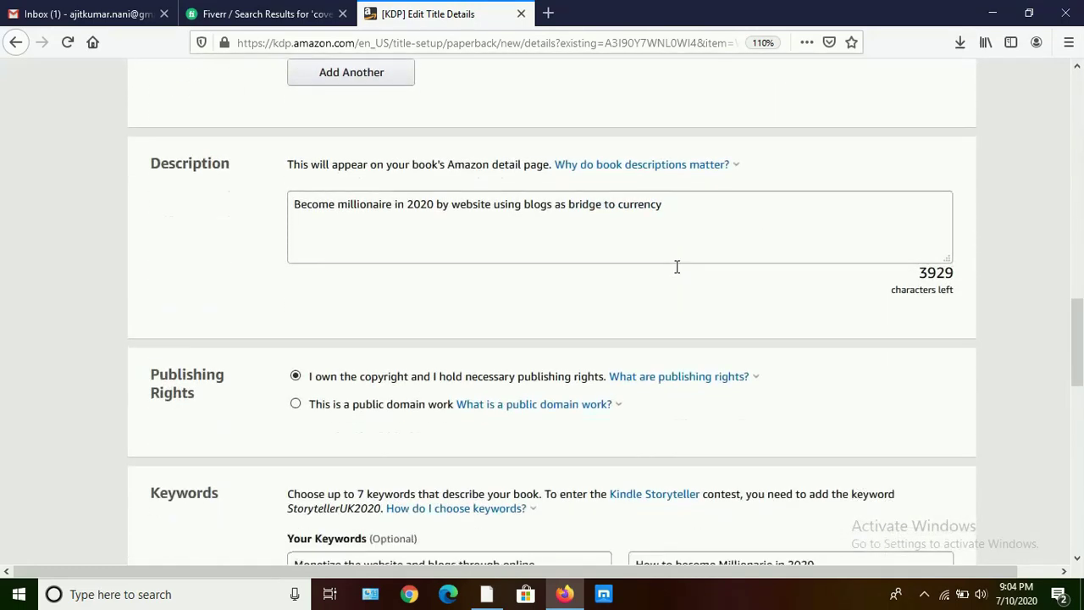
pyautogui.scroll(-3, 677, 272)
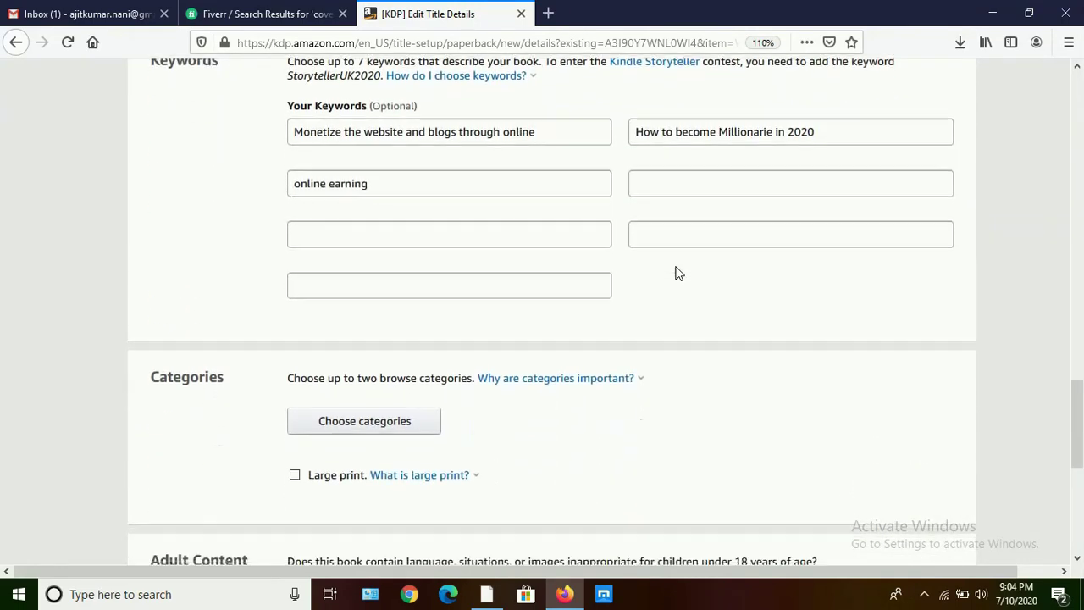
pyautogui.click(425, 245)
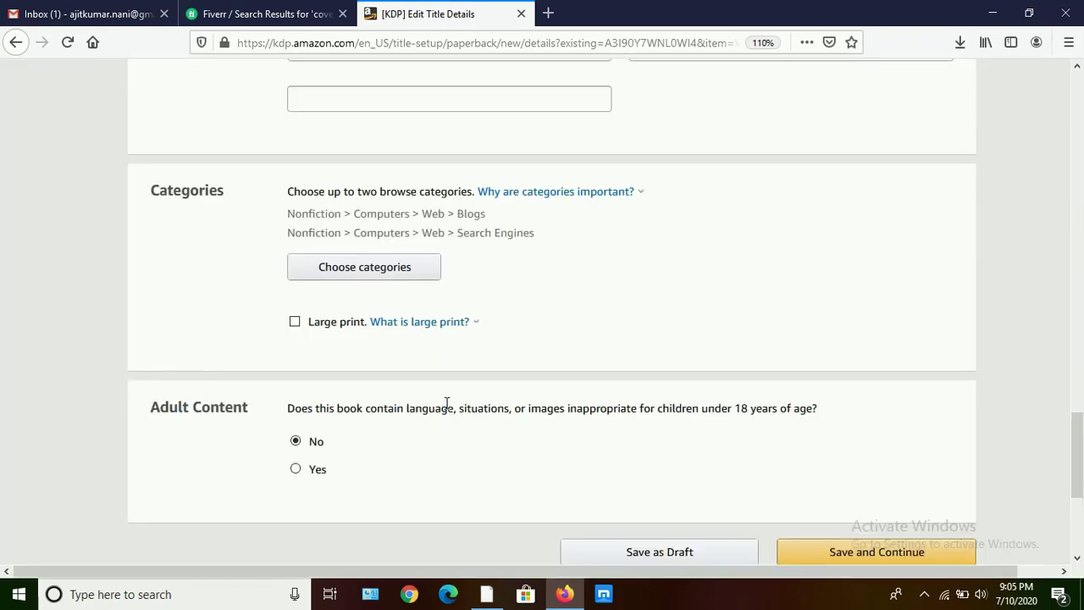
pyautogui.click(880, 554)
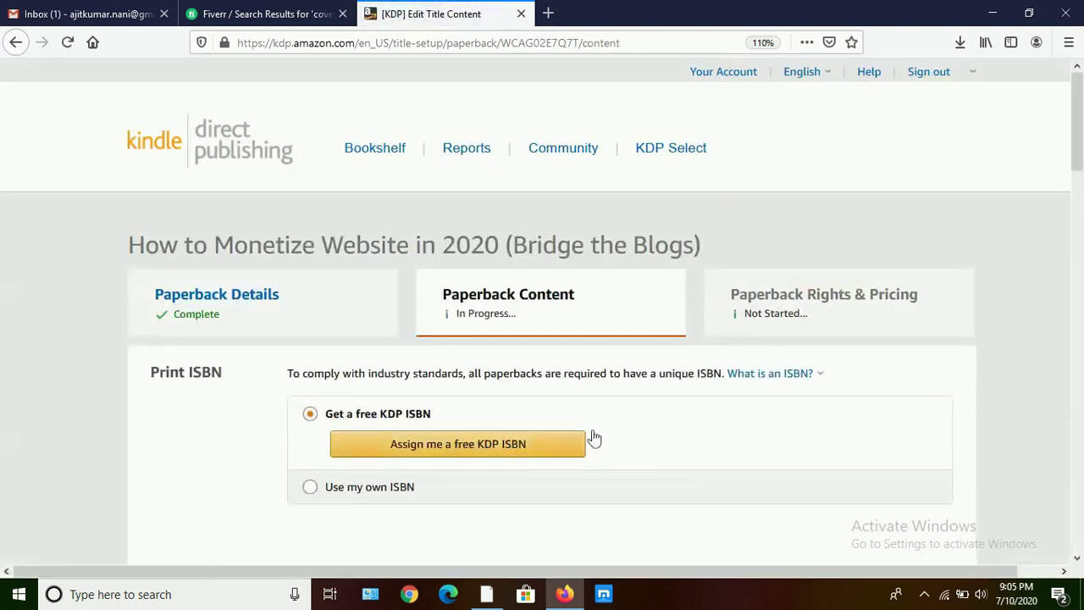
# Assign a free KDP ISBN to the paperback and confirm the assignment
pyautogui.scroll(-3, 997, 387)
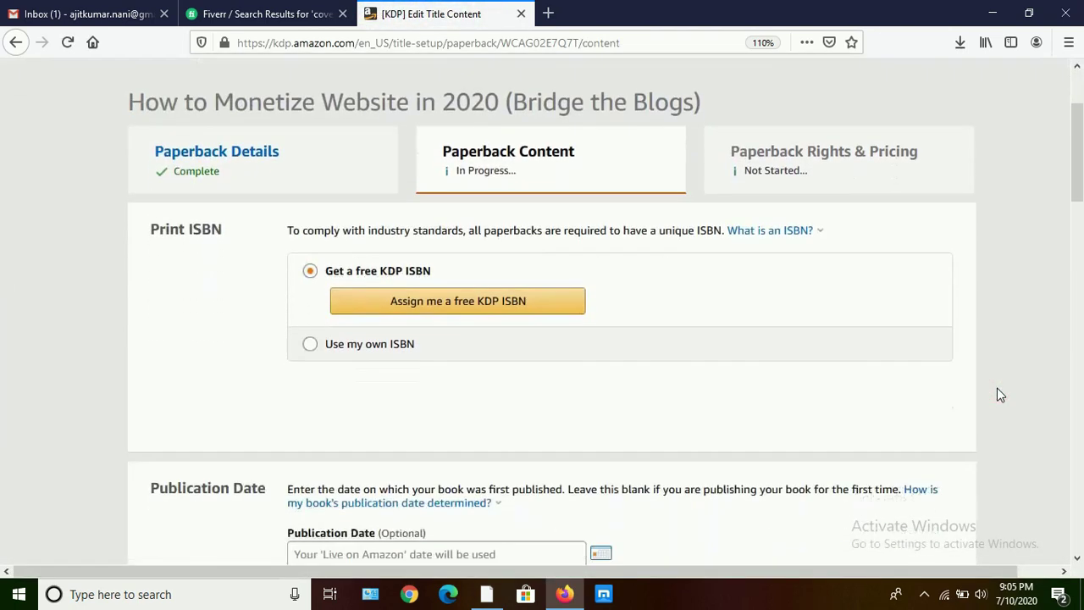
pyautogui.click(480, 310)
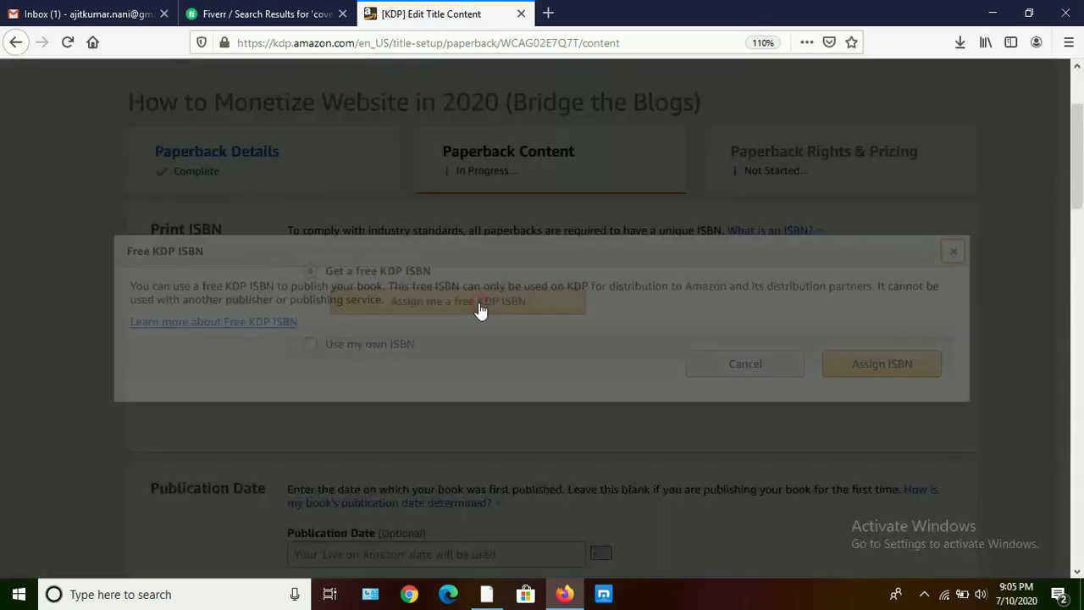
pyautogui.click(918, 373)
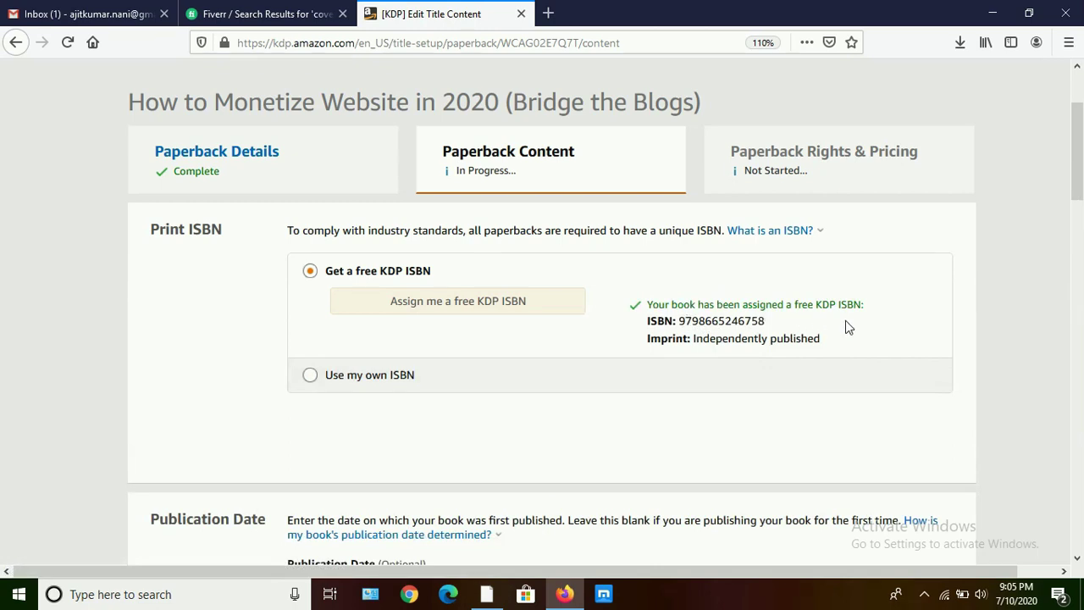
# Check the publication date section and the paper, trim and bleed print options, including the explanation of bleed settings
pyautogui.scroll(-5, 845, 320)
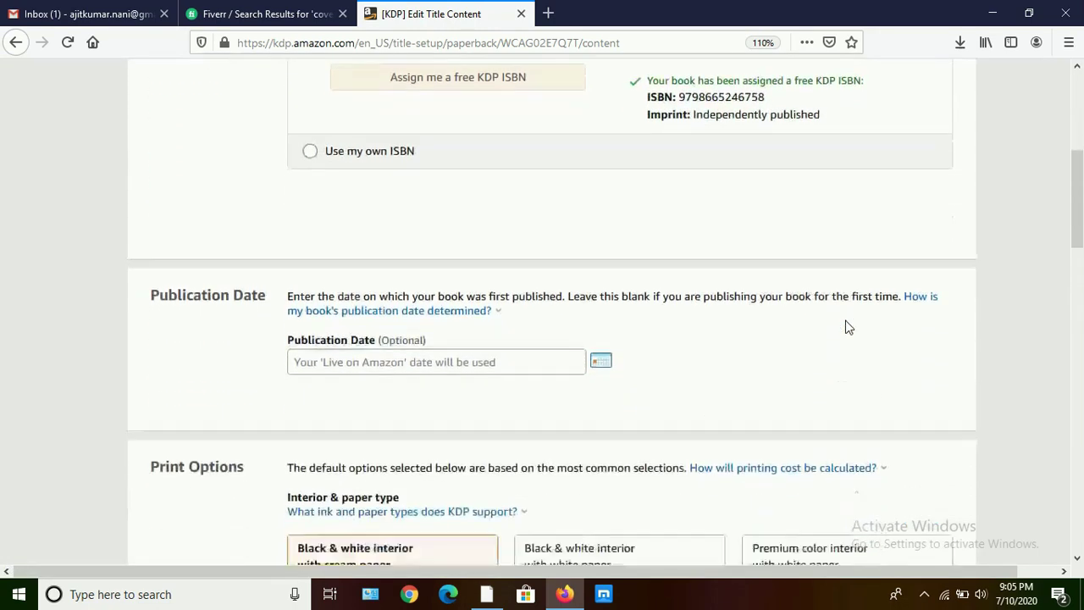
pyautogui.scroll(-4, 848, 326)
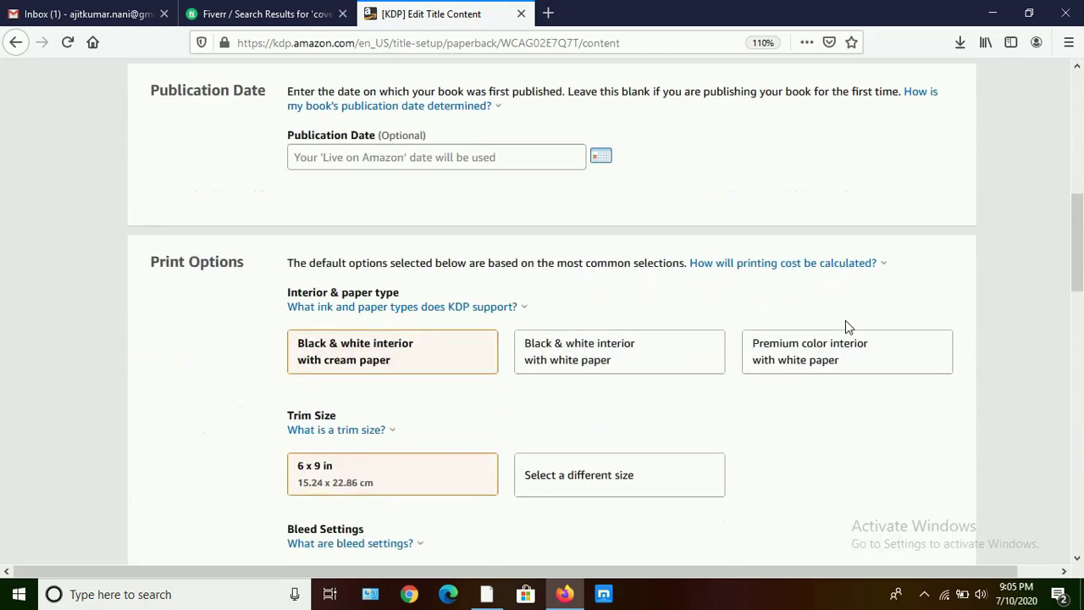
pyautogui.scroll(-4, 846, 325)
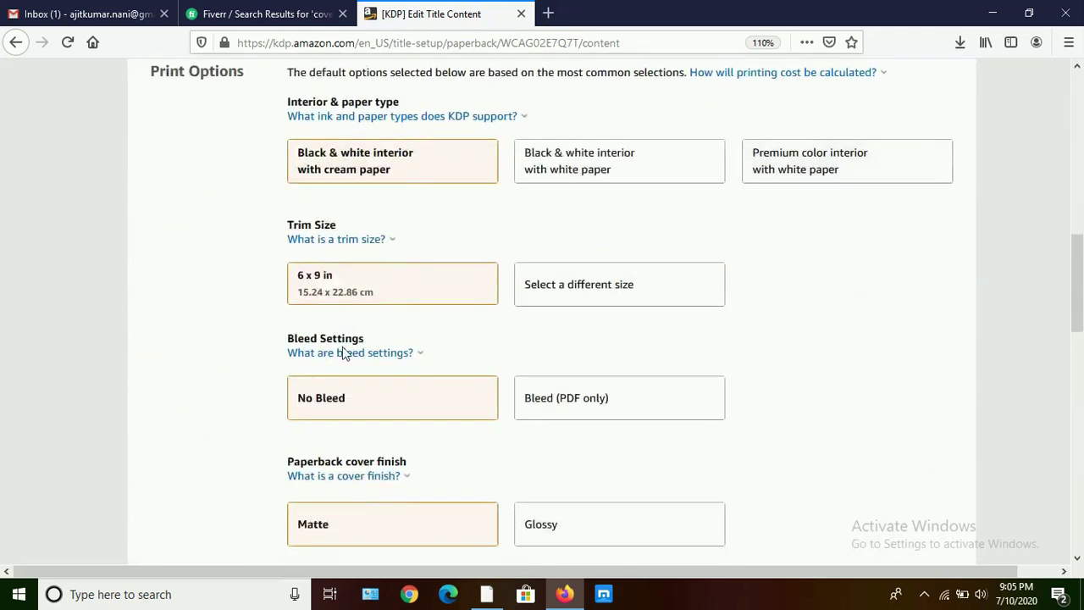
pyautogui.click(344, 352)
pyautogui.click(722, 355)
# Upload "How to Monetize Website (Bridge the Blogs).docx" as the paperback manuscript
pyautogui.scroll(-2, 728, 357)
pyautogui.scroll(-5, 730, 359)
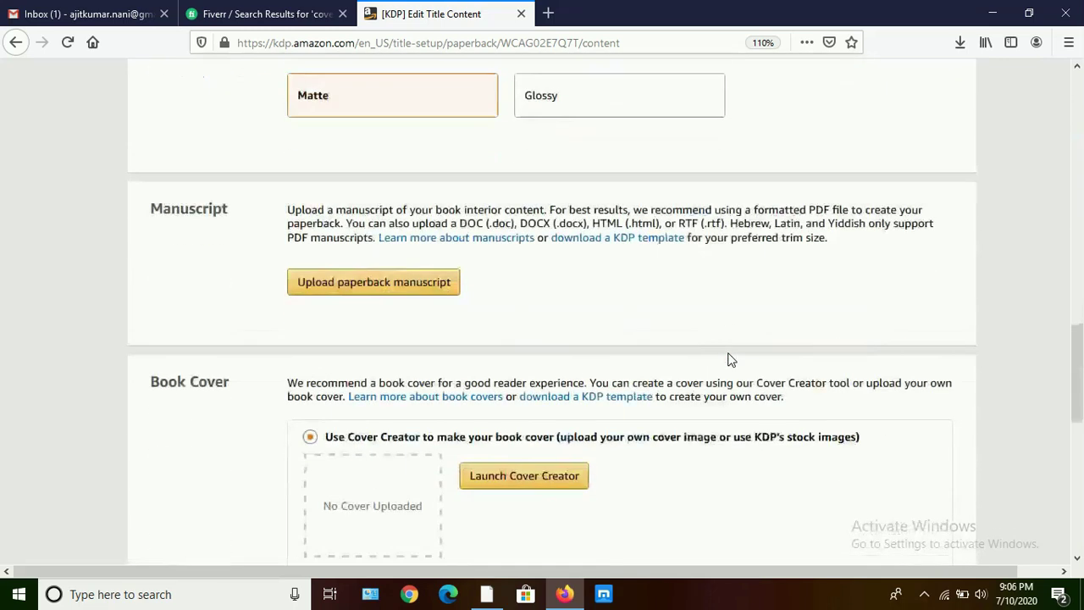
pyautogui.click(421, 283)
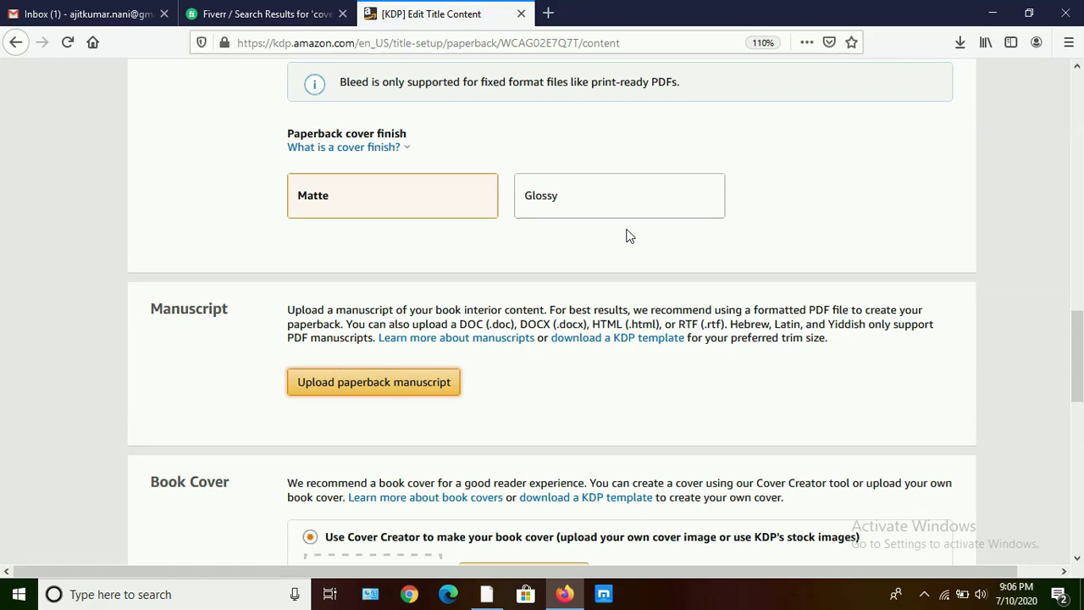
pyautogui.scroll(-4, 627, 235)
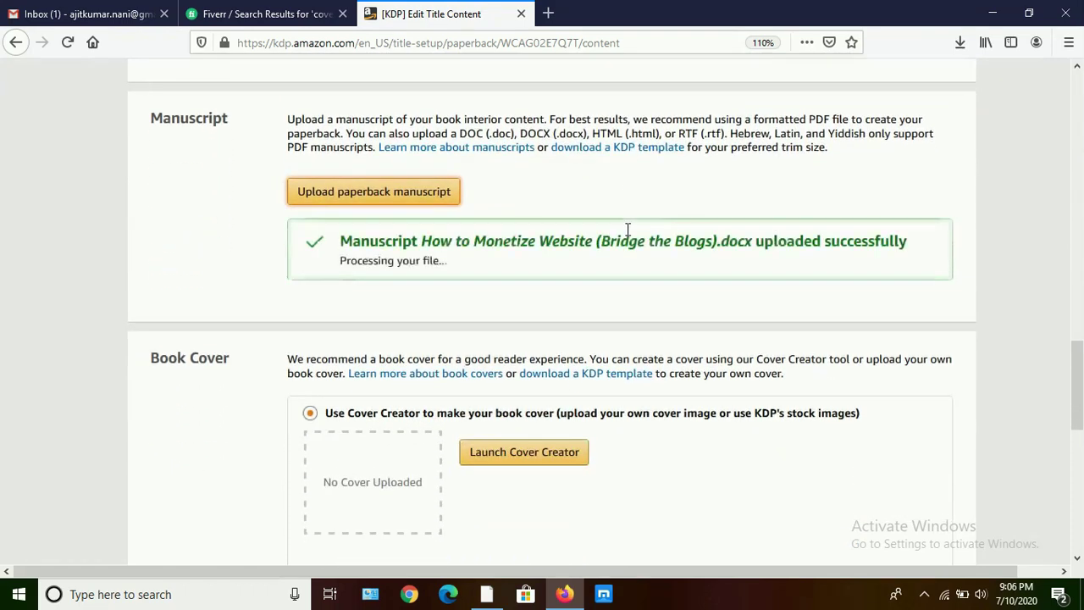
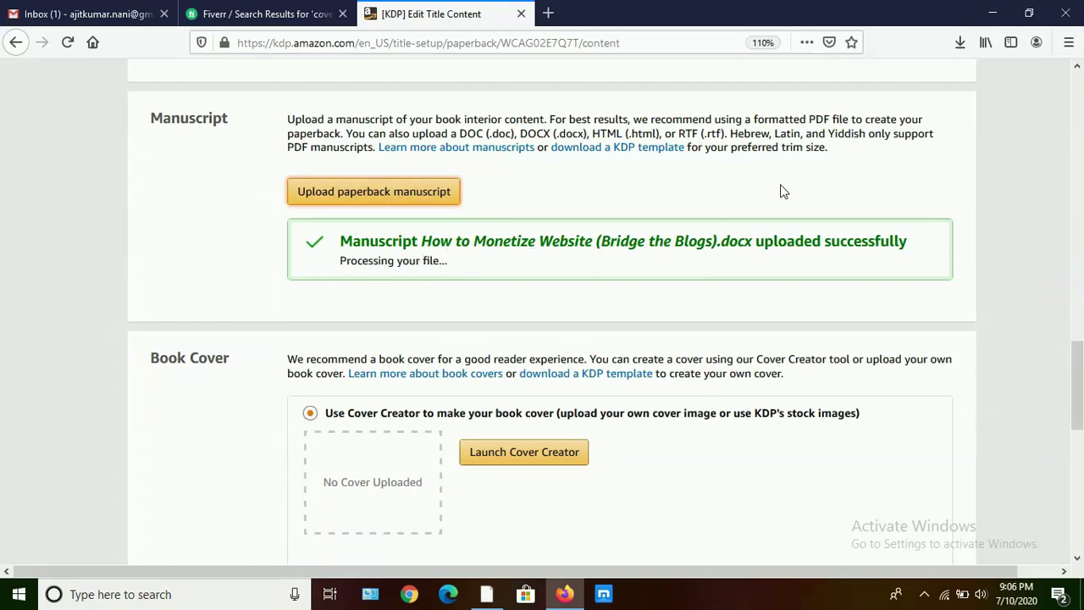
# Launch Cover Creator for the paperback cover and continue past its introduction
pyautogui.scroll(-1, 593, 197)
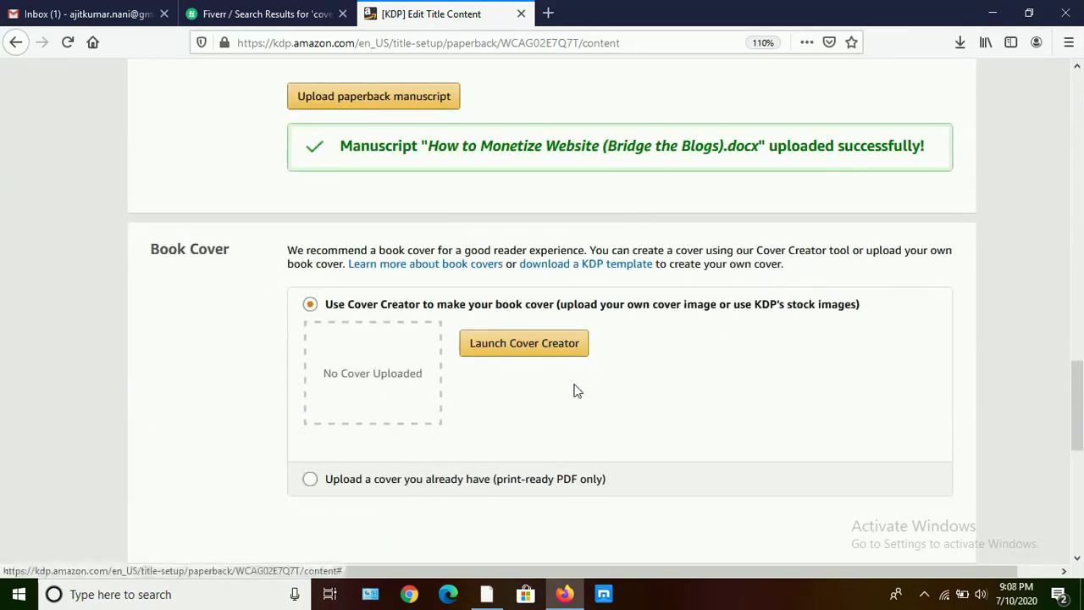
pyautogui.click(548, 359)
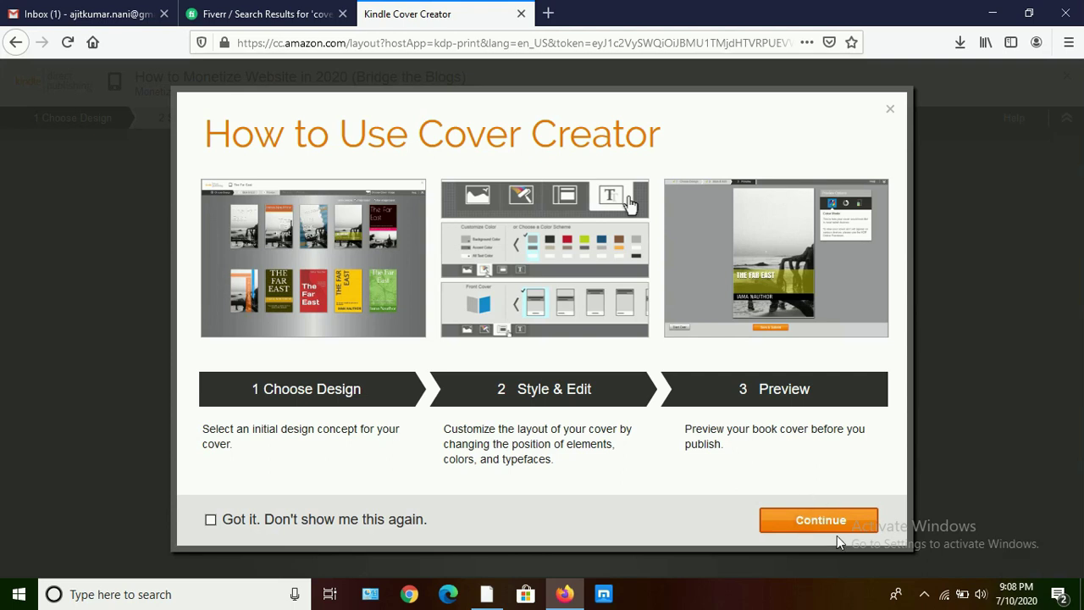
pyautogui.click(820, 520)
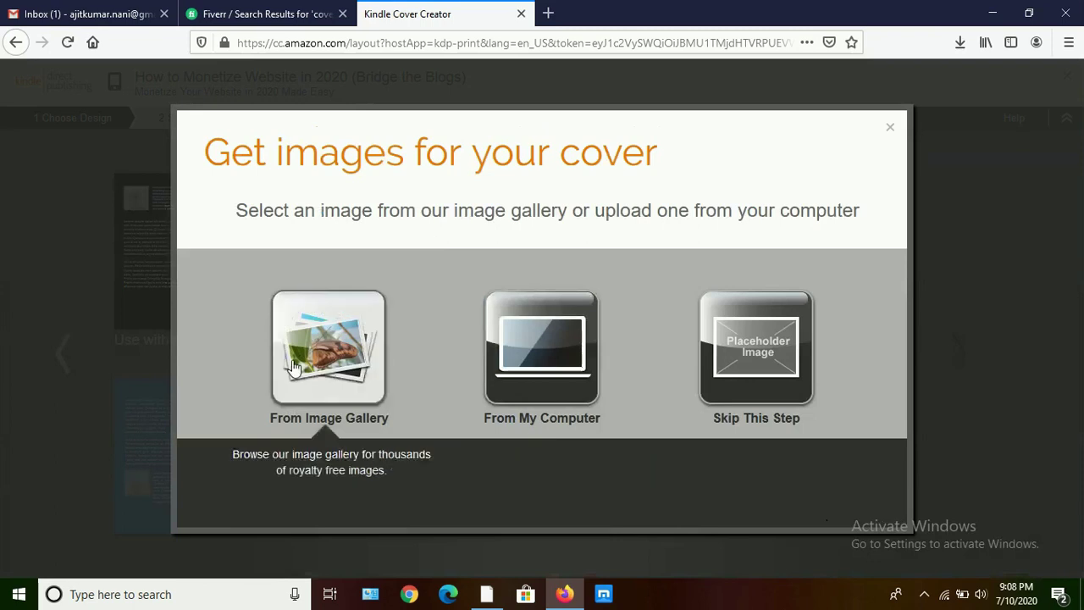
# Choose to take the cover image from the image gallery and open the Library & Teaching collection under Education
pyautogui.click(329, 348)
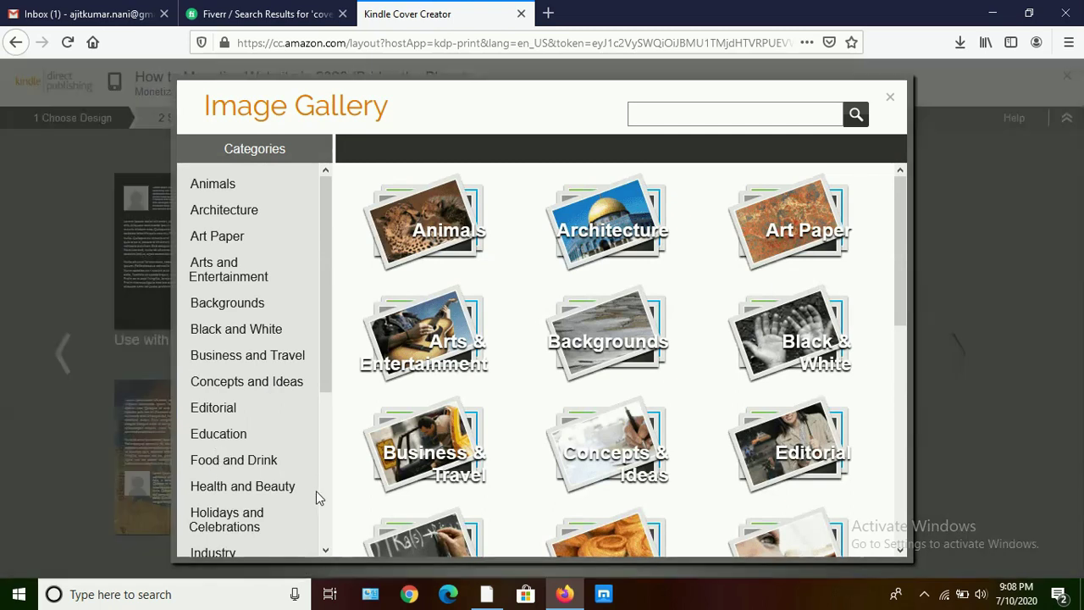
pyautogui.click(326, 551)
pyautogui.click(326, 550)
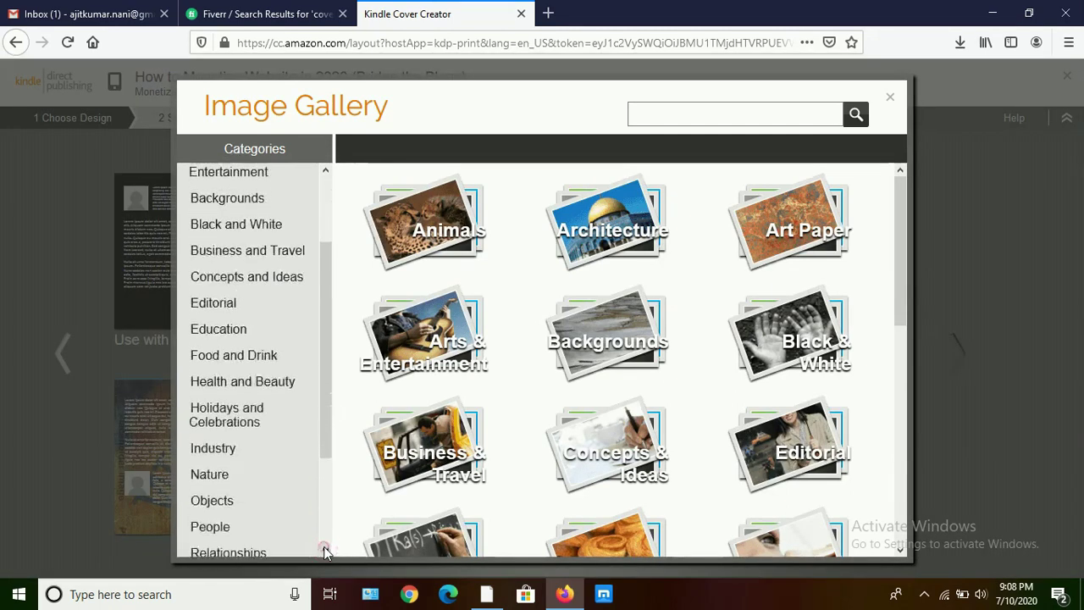
pyautogui.click(237, 328)
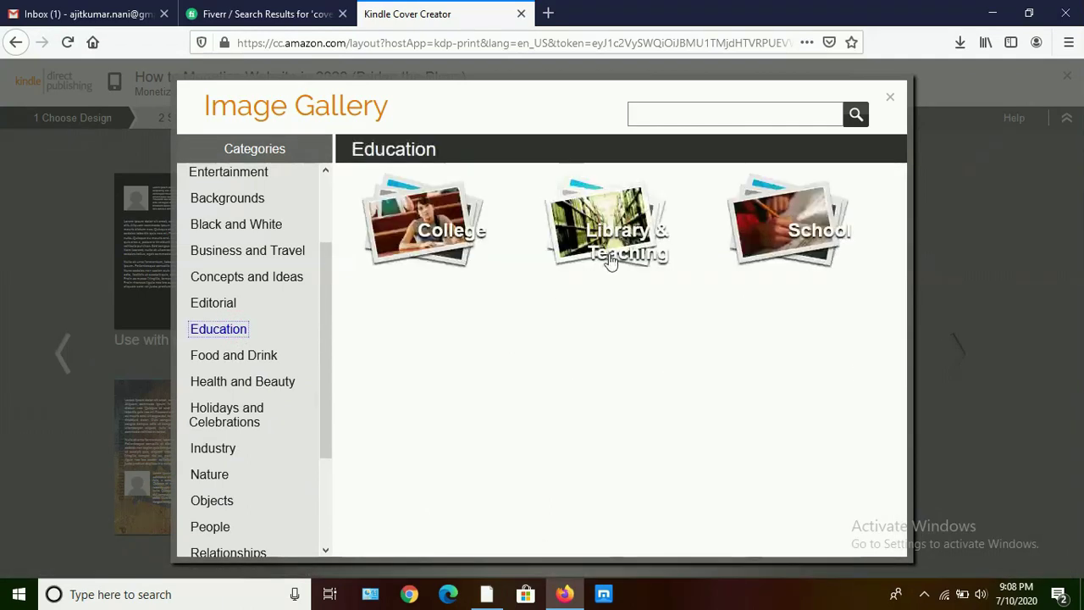
pyautogui.click(610, 261)
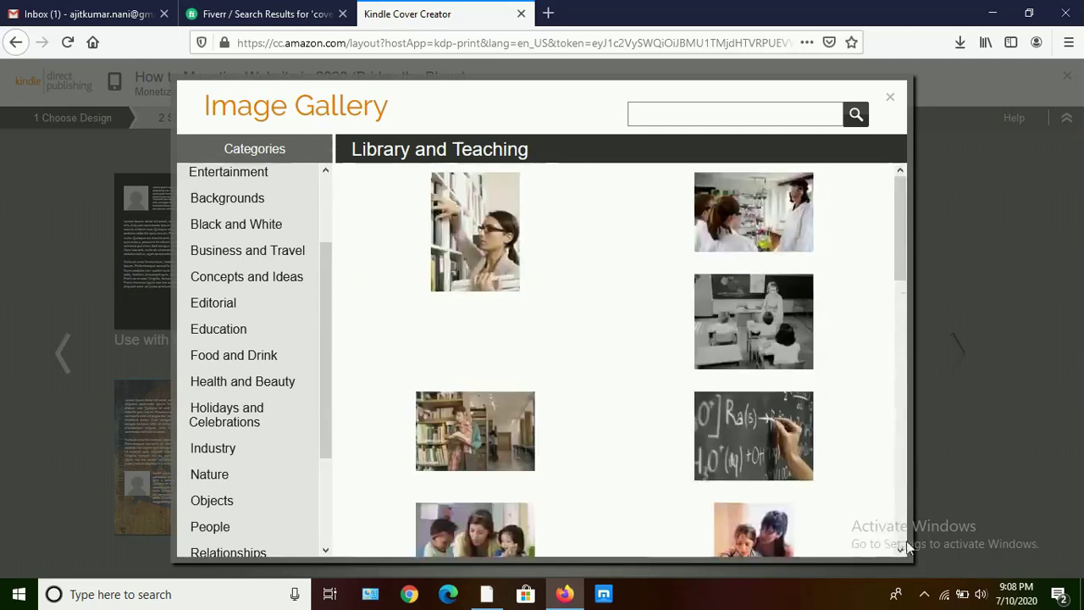
# Pick the photo of four people around a laptop in a kitchen and use it as the cover image
pyautogui.click(900, 549)
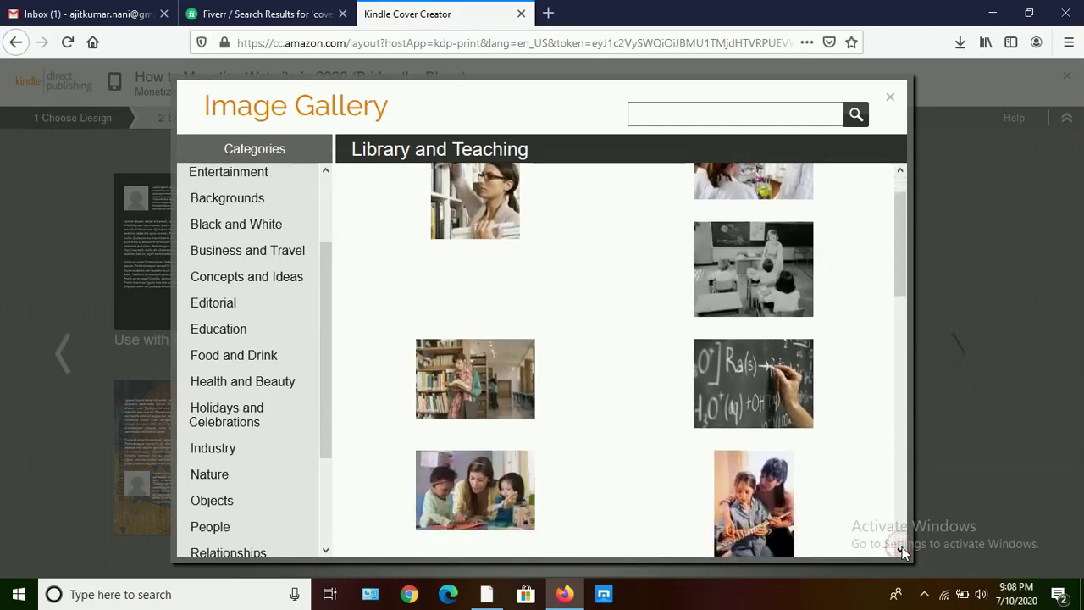
pyautogui.click(901, 549)
pyautogui.click(901, 549)
pyautogui.click(901, 550)
pyautogui.click(901, 549)
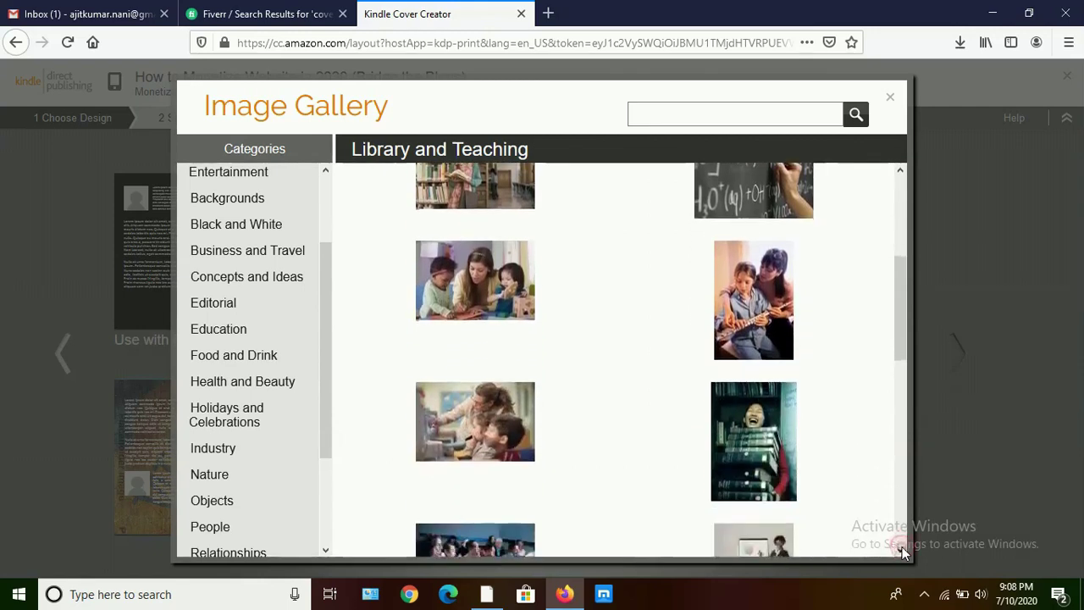
pyautogui.click(900, 549)
pyautogui.click(900, 550)
pyautogui.click(901, 550)
pyautogui.click(901, 550)
pyautogui.click(901, 550)
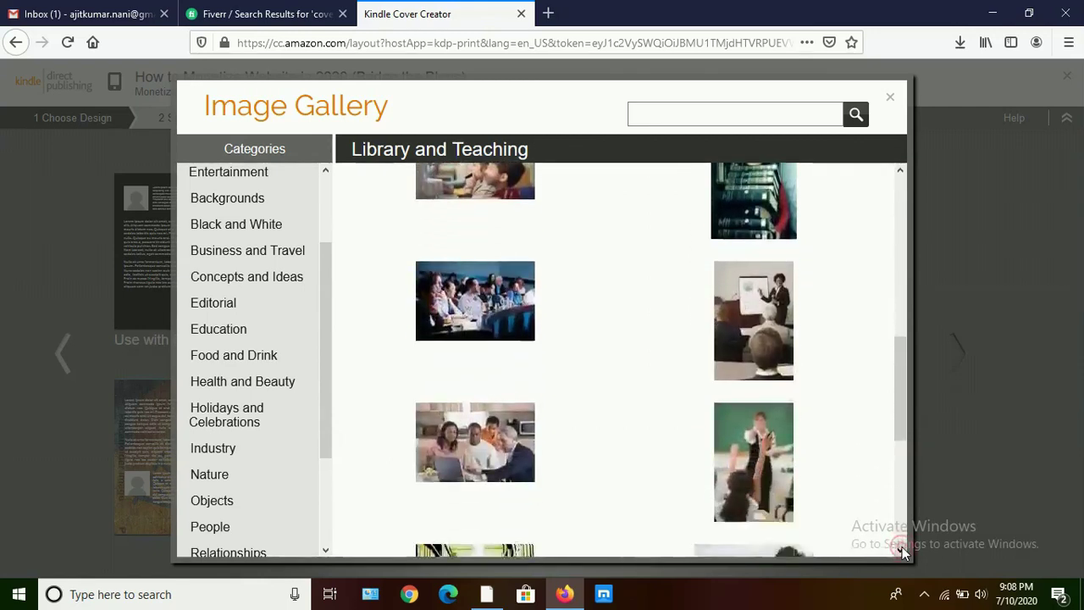
pyautogui.click(520, 454)
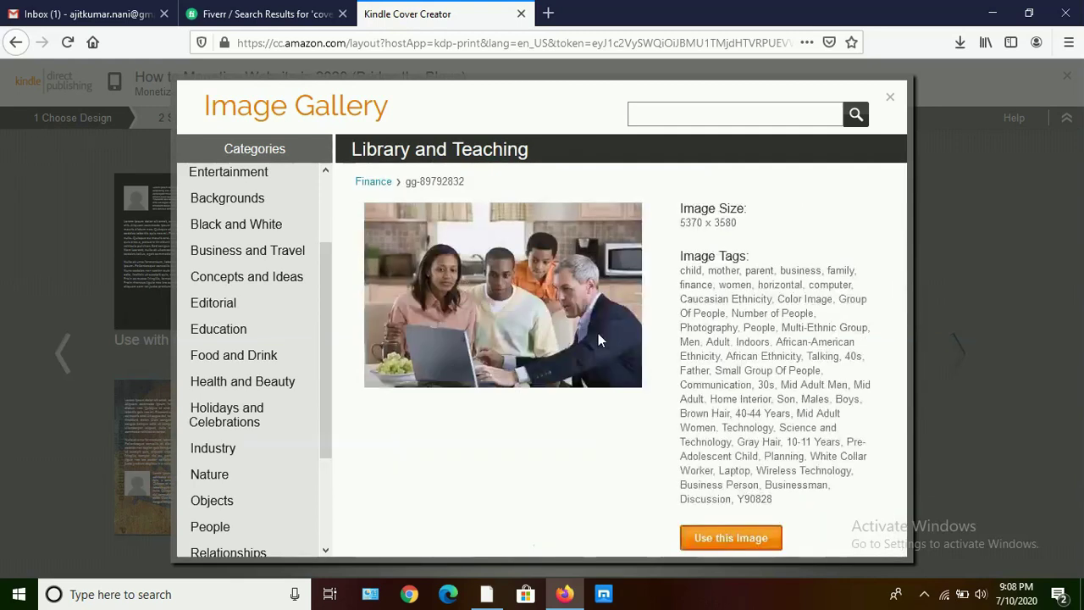
pyautogui.click(739, 535)
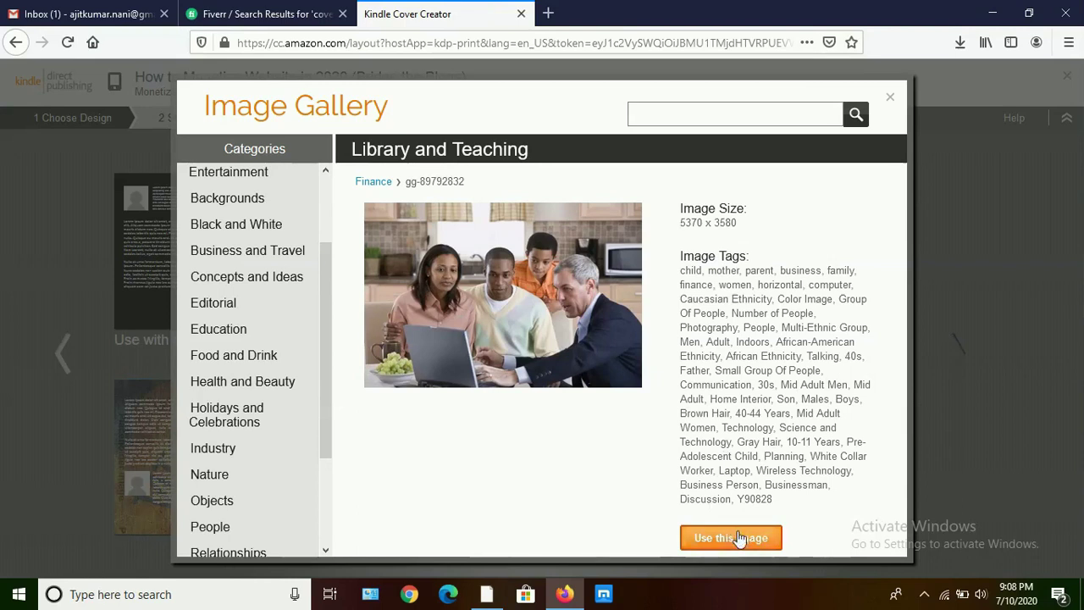
pyautogui.click(731, 537)
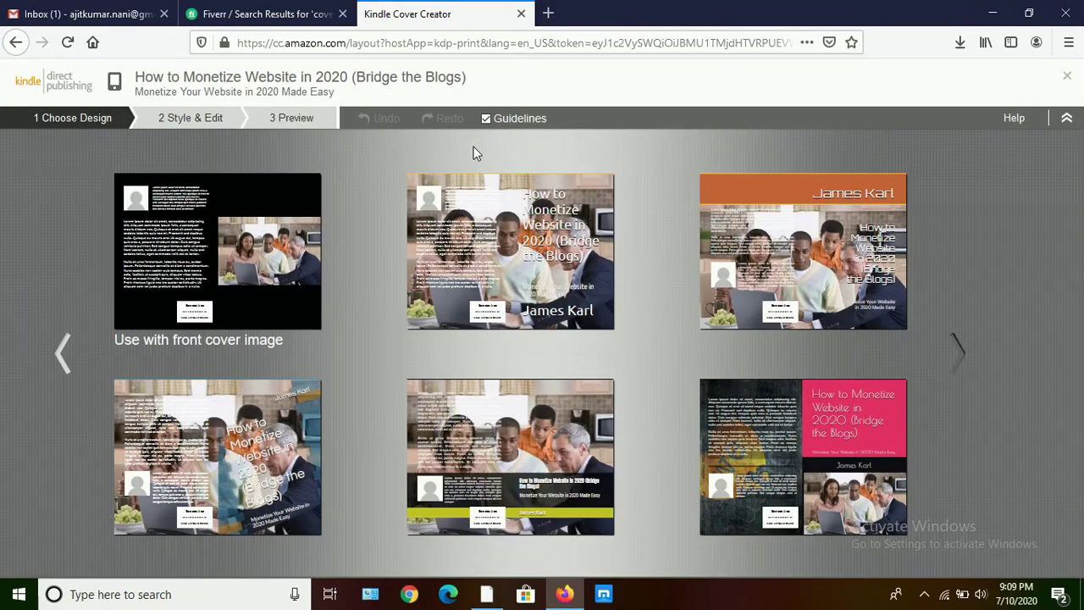
# Choose the cover design with a pink title block, dark textured back cover and photo strip, and dismiss the narrow-spine notice
pyautogui.moveTo(475, 294)
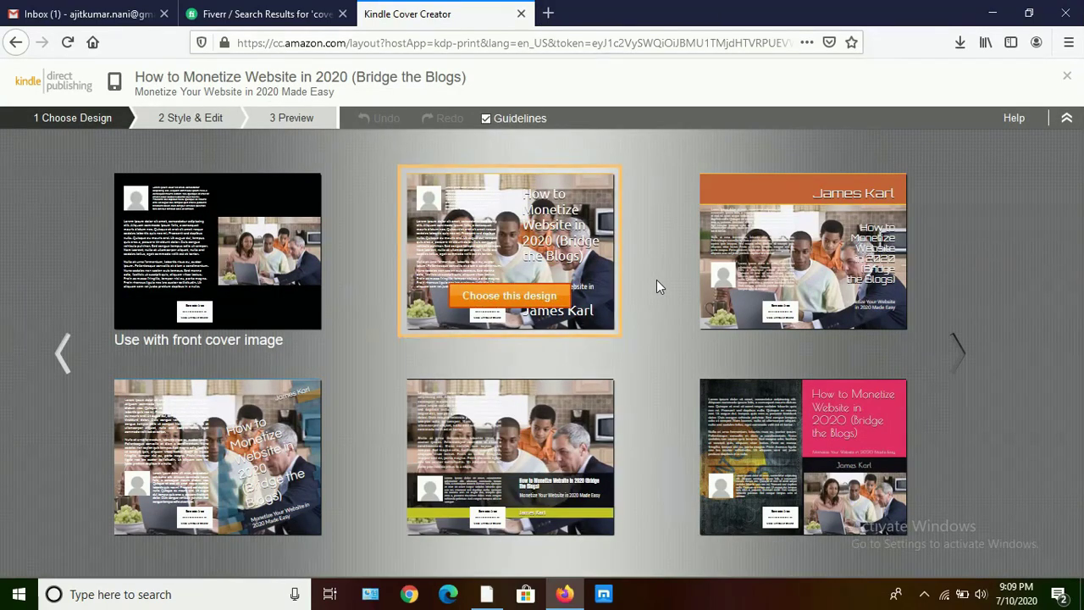
pyautogui.moveTo(830, 459)
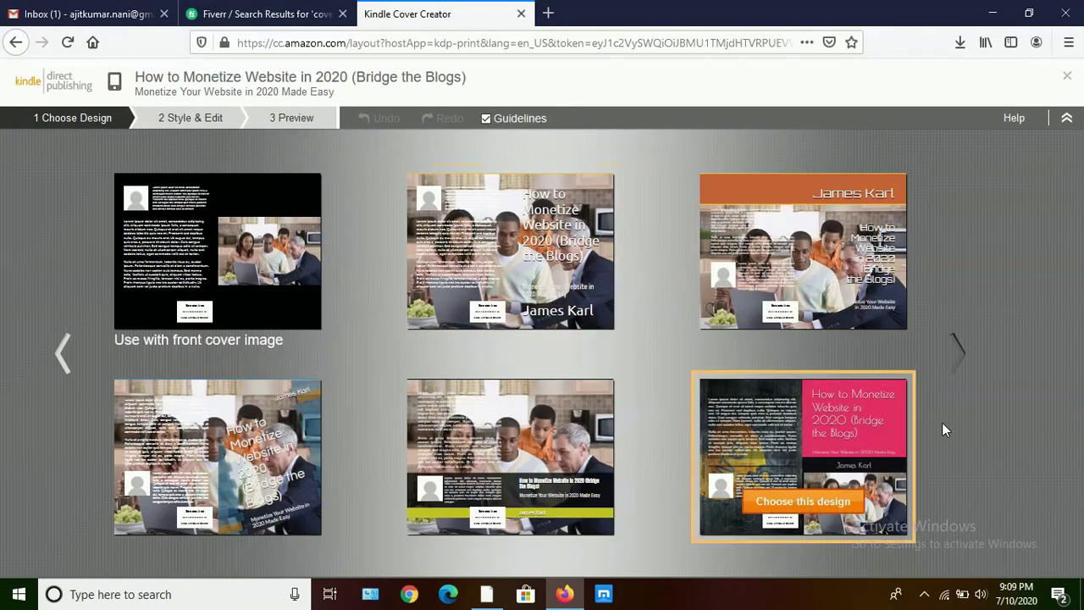
pyautogui.click(800, 503)
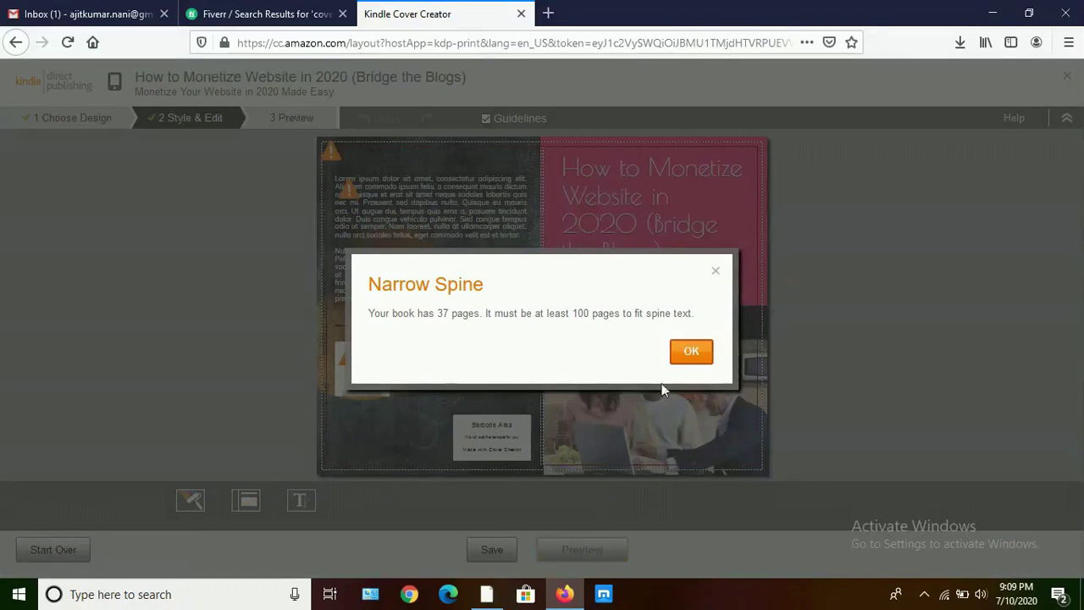
pyautogui.click(689, 359)
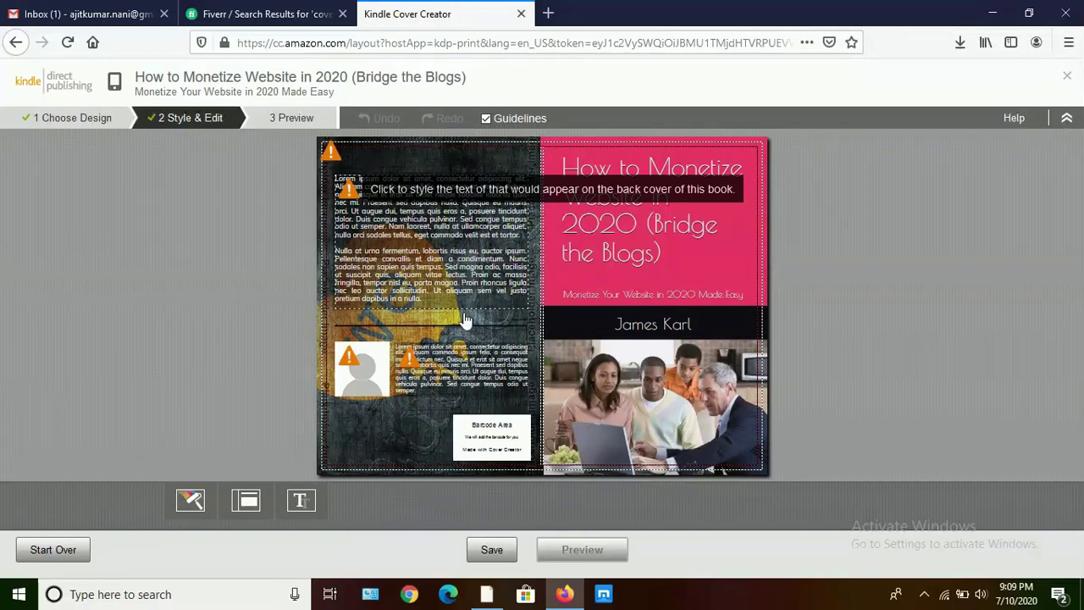
# Replace the back cover's author biography with the author's name followed by "was Professional Marketing advisor for many online business marketing companies"
pyautogui.click(476, 382)
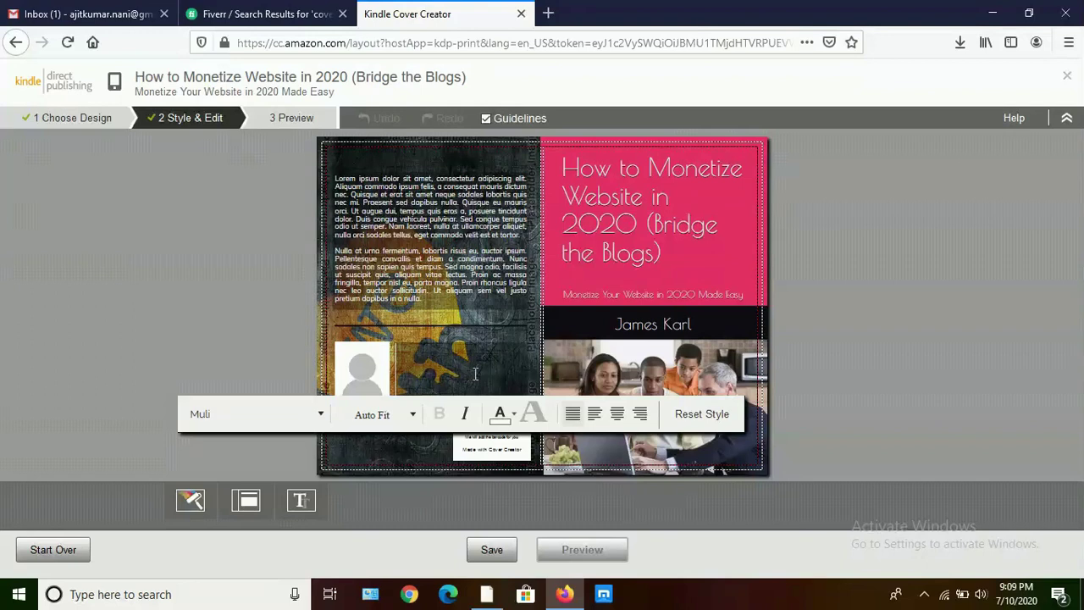
pyautogui.write('James')
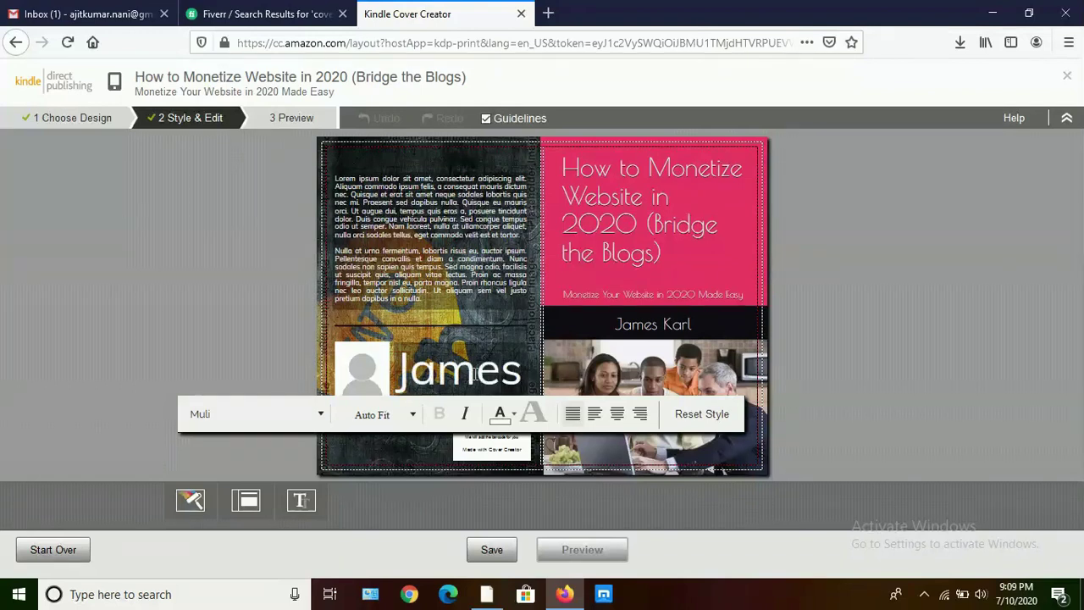
pyautogui.write(' Karl was')
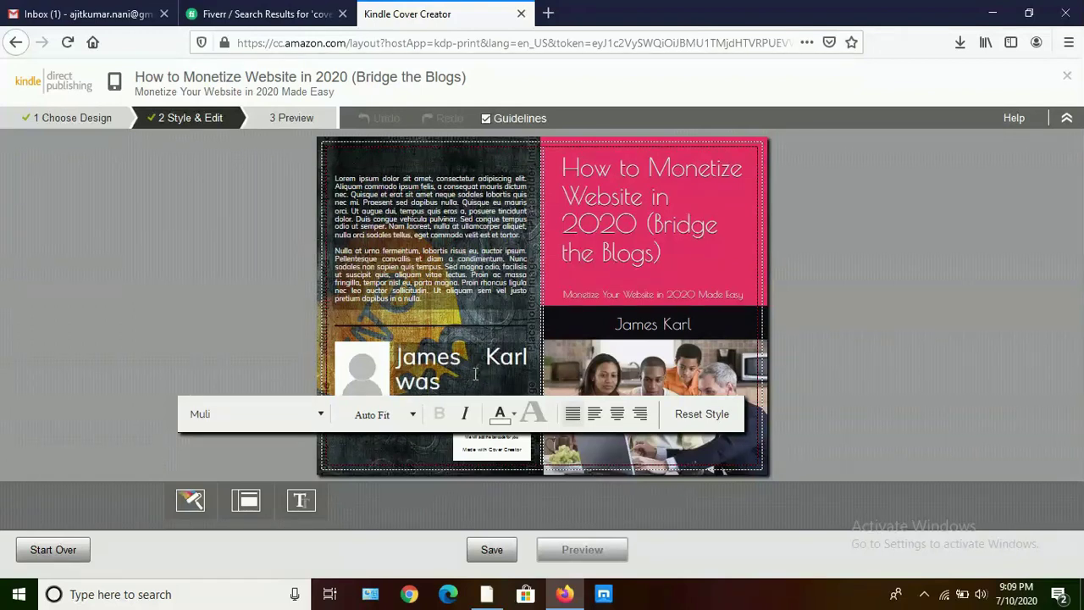
pyautogui.write(' Professiona')
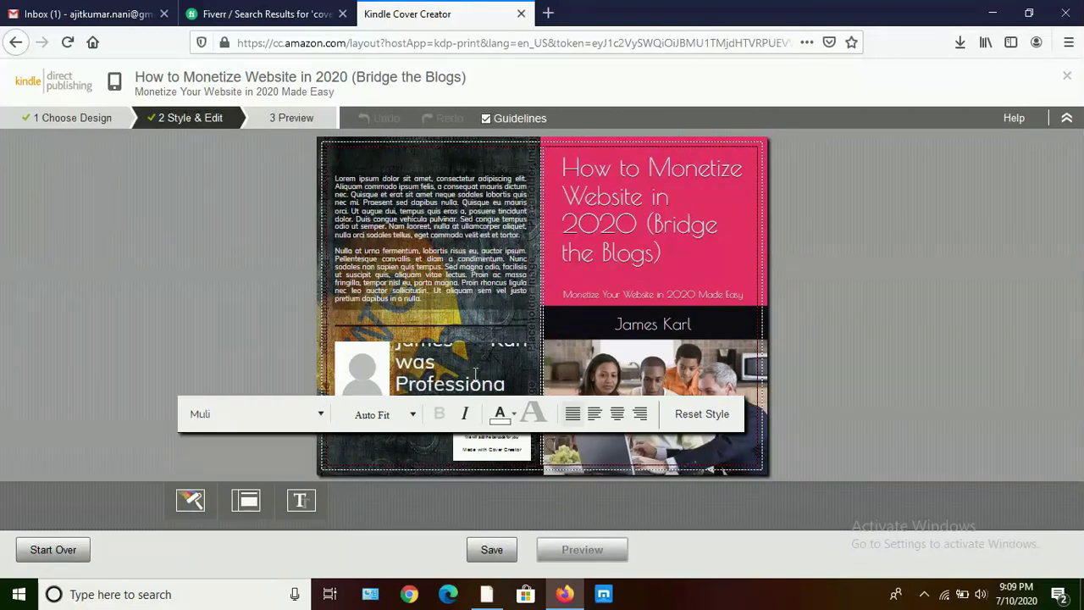
pyautogui.write('l Marke')
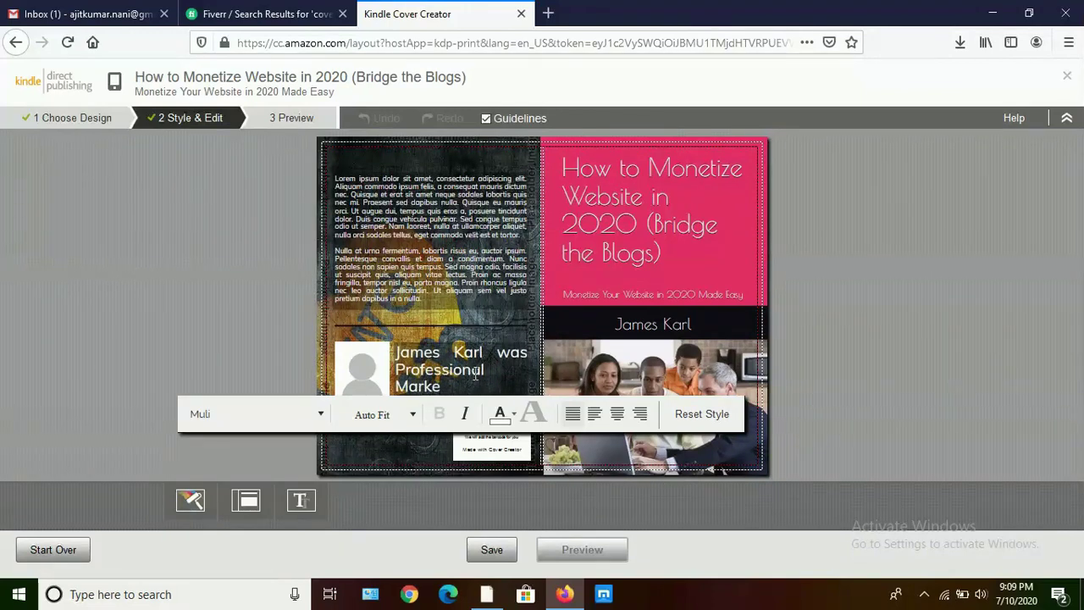
pyautogui.write('ting advisor')
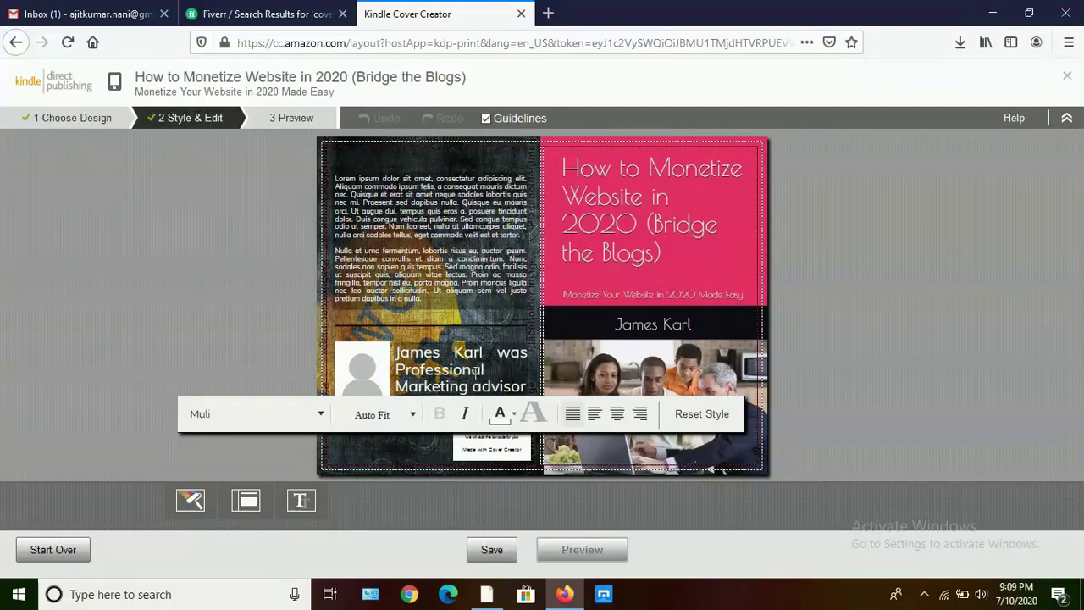
pyautogui.write(' for many o')
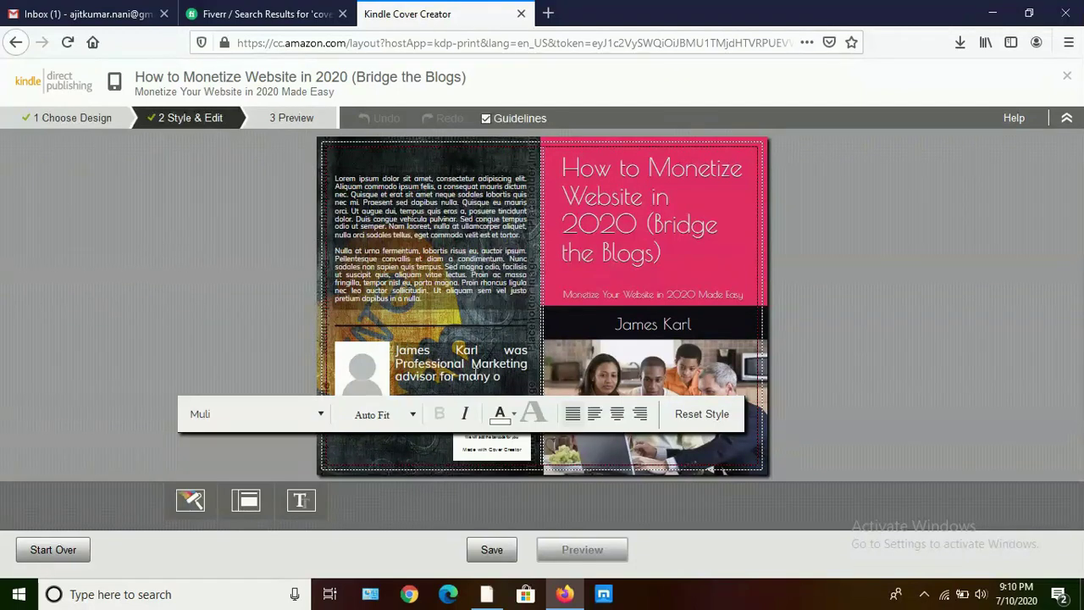
pyautogui.write('nline business ')
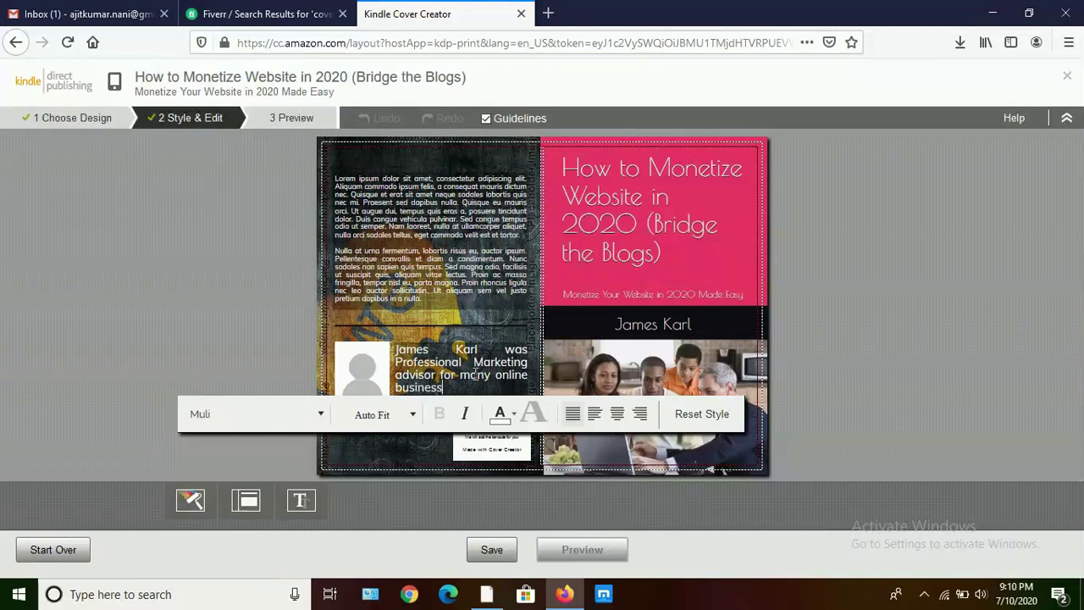
pyautogui.write('m')
pyautogui.write('arketing comp')
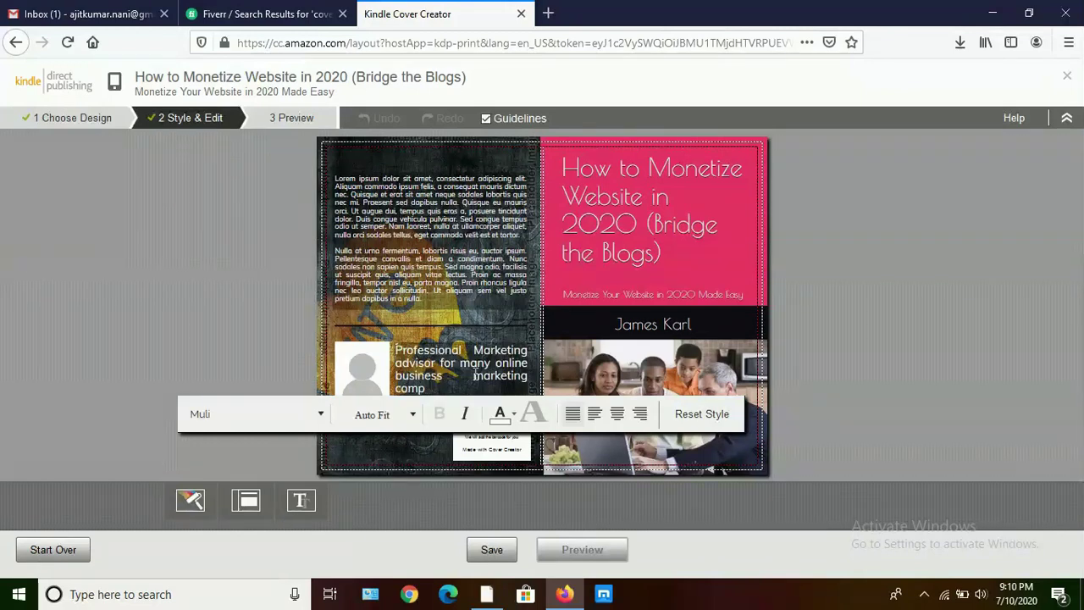
pyautogui.write('anies')
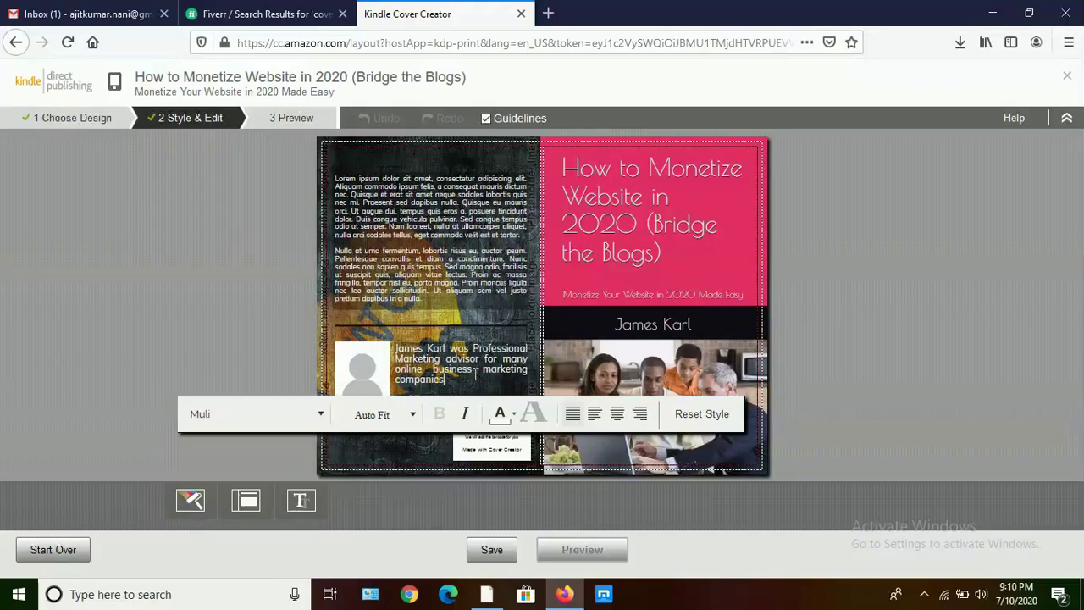
# Extend the author biography with ". In 2020 he starts publishing the books to share his valuable knowledge"
pyautogui.write('. In 2020 he starts publishing the books')
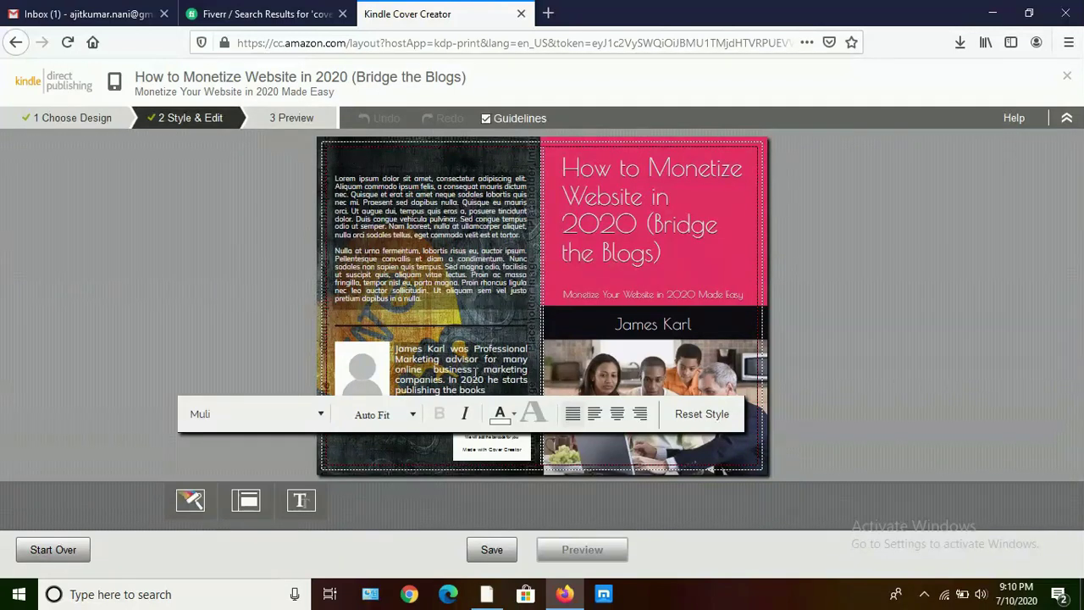
pyautogui.write('to share his')
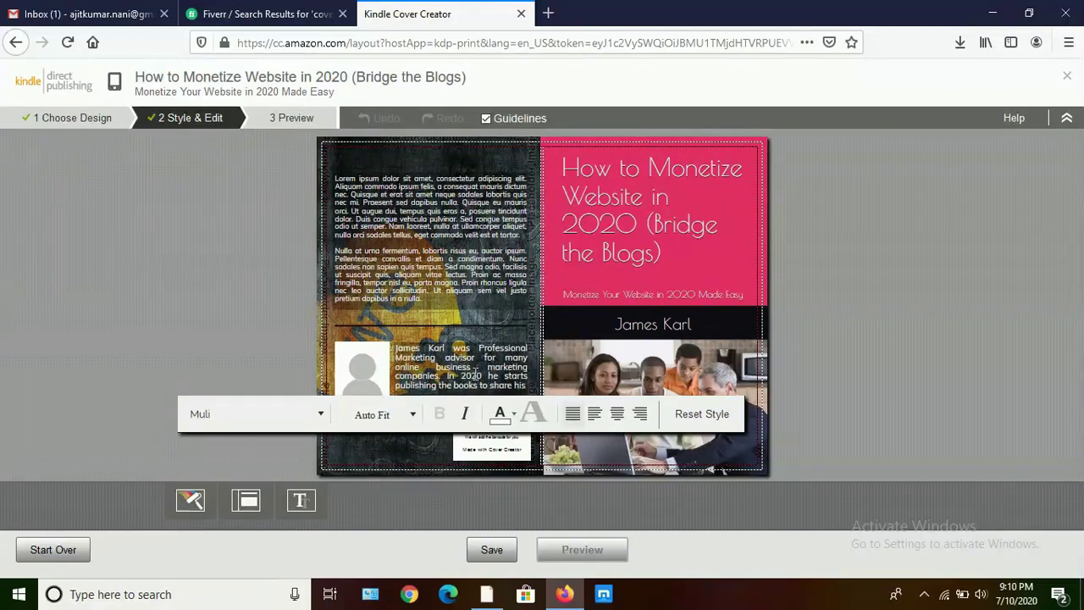
pyautogui.write(' valuable know')
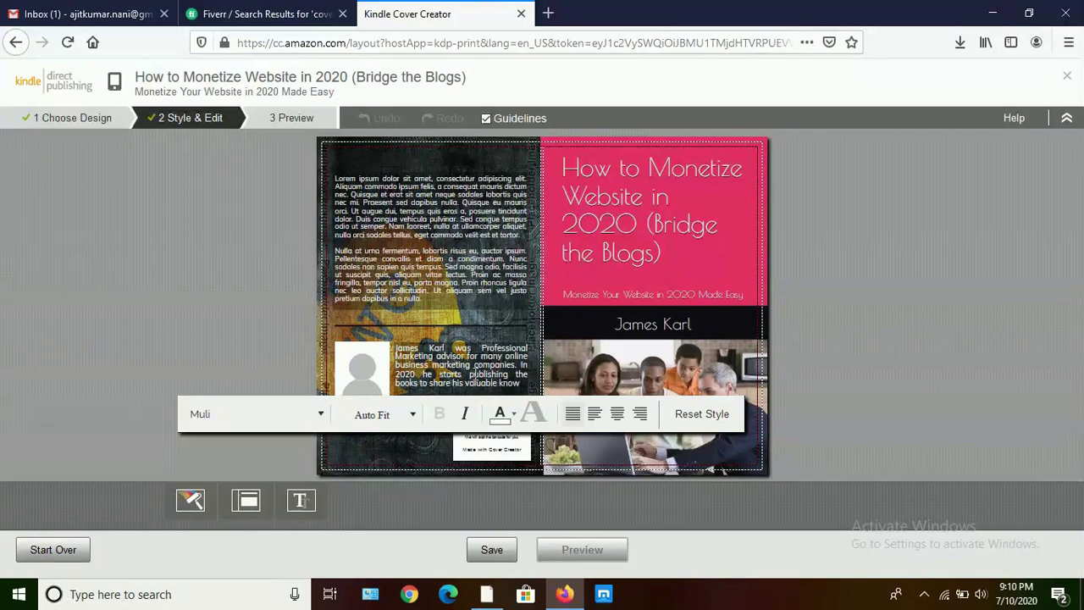
pyautogui.write('ledge')
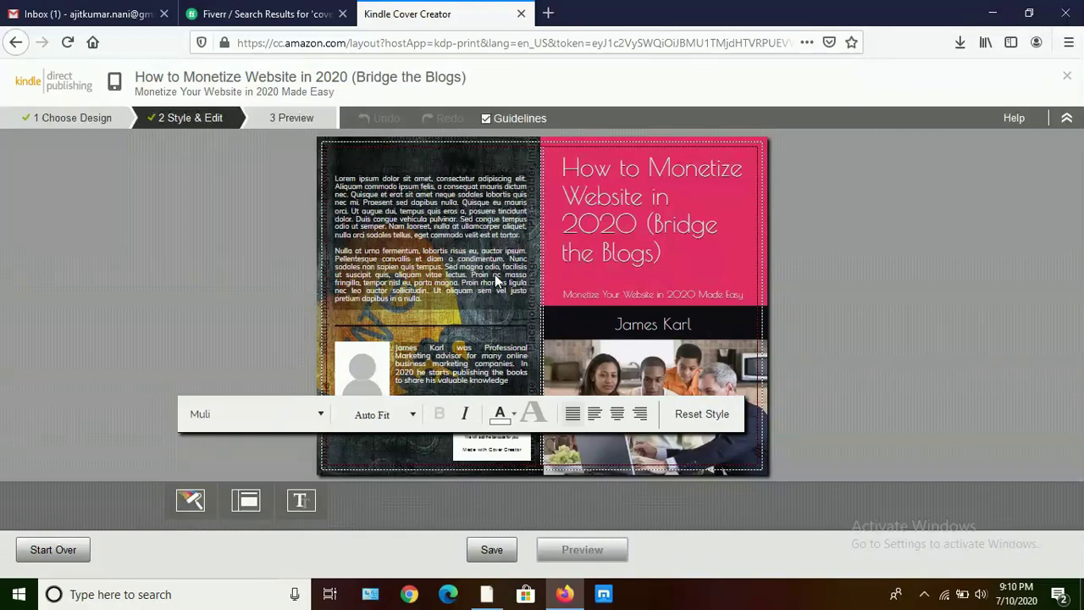
# Set the back cover description to "How to earn more money in 2020 through blogging and websites. Earn more Profits through websites in this 2020" and save
pyautogui.click(475, 253)
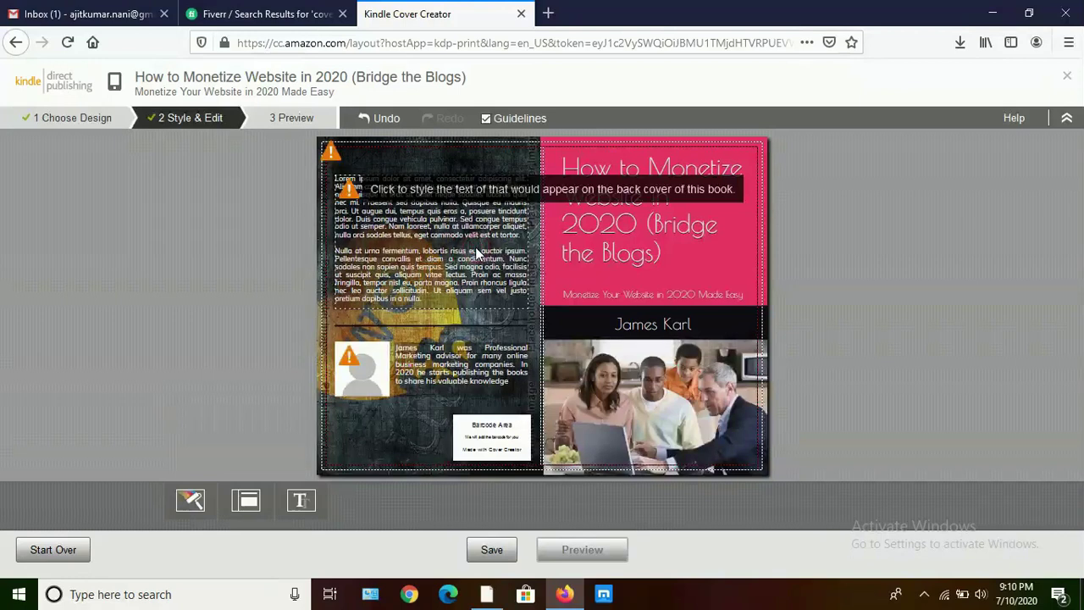
pyautogui.click(456, 243)
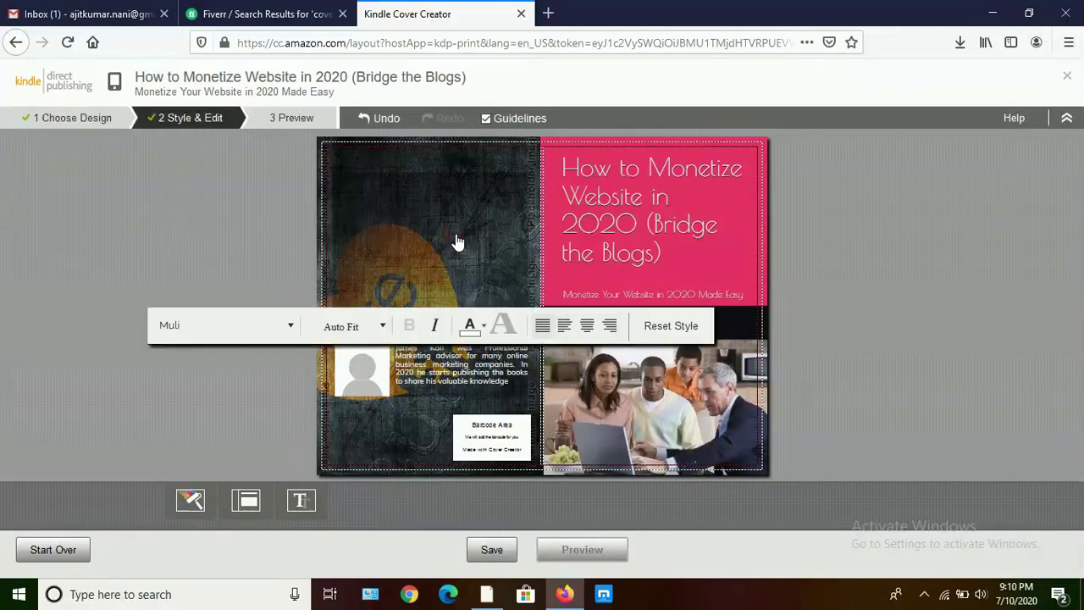
pyautogui.write('How t')
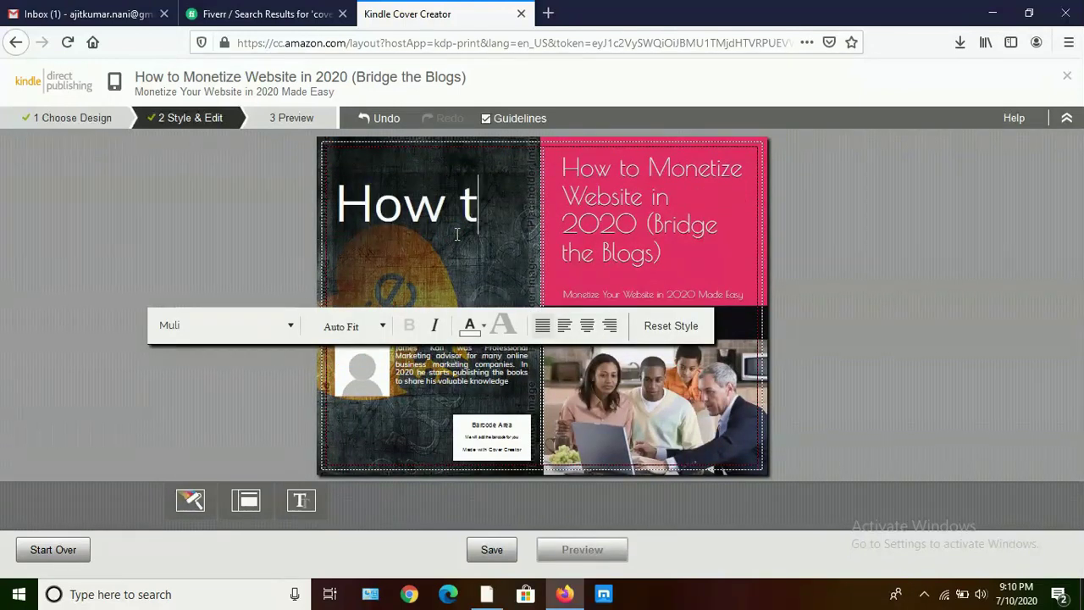
pyautogui.write('o earn')
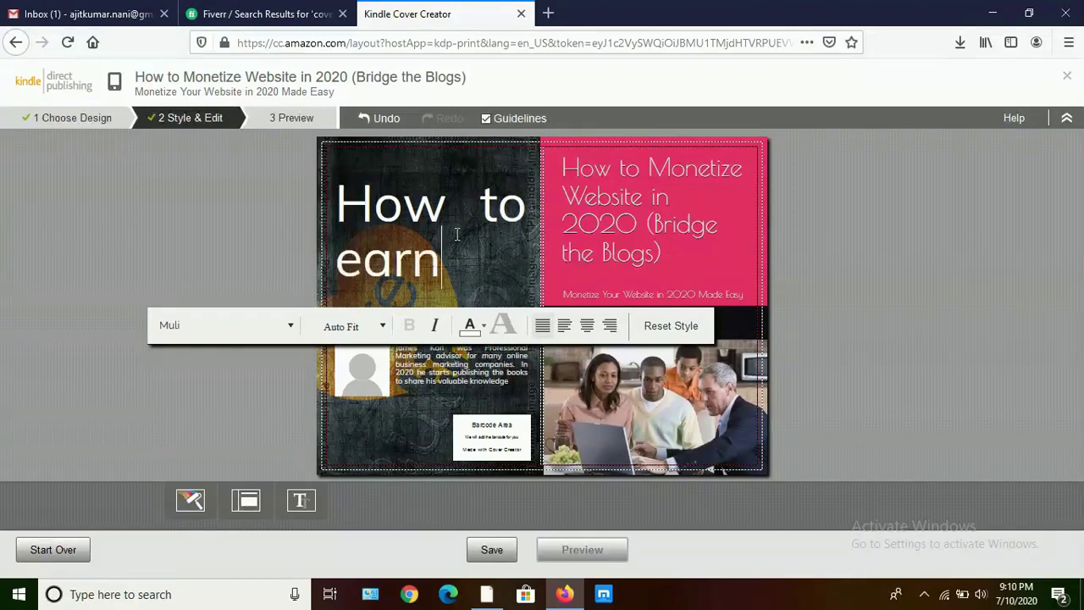
pyautogui.write(' mor')
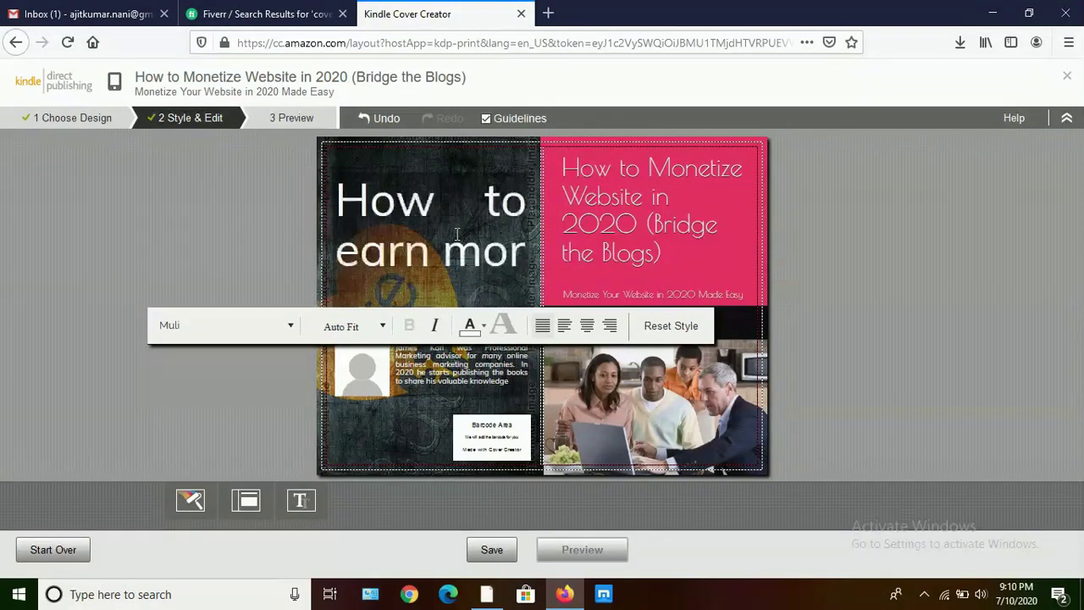
pyautogui.write('e money ')
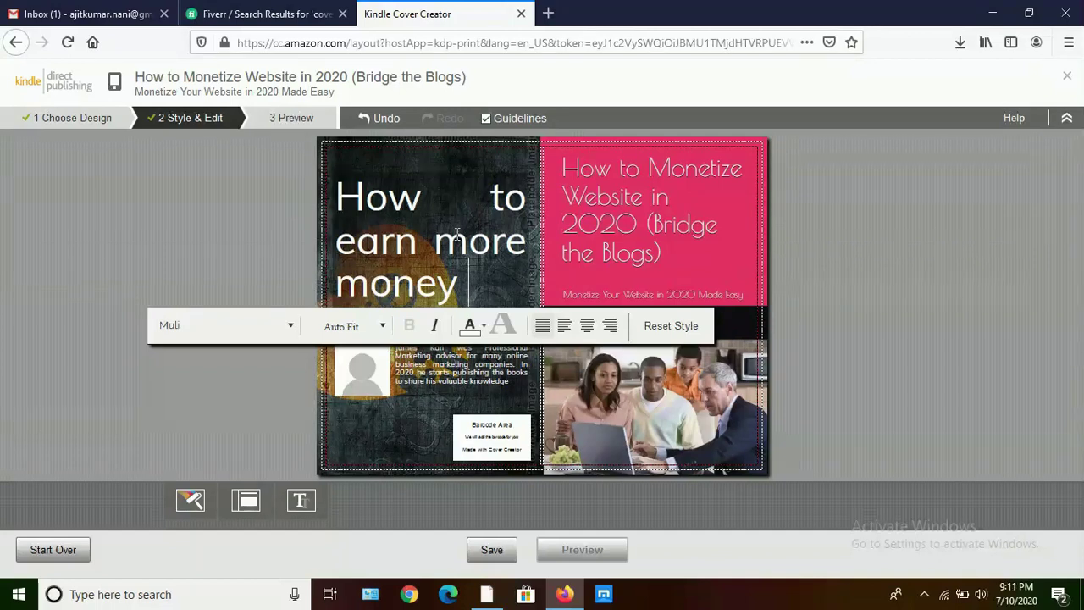
pyautogui.write('in 2020')
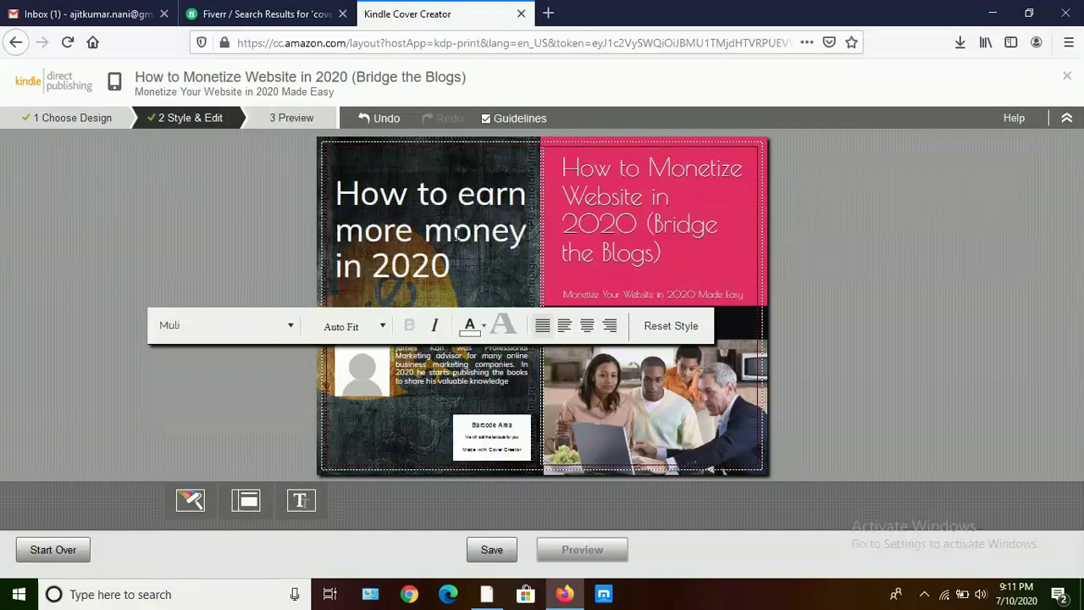
pyautogui.write(' through')
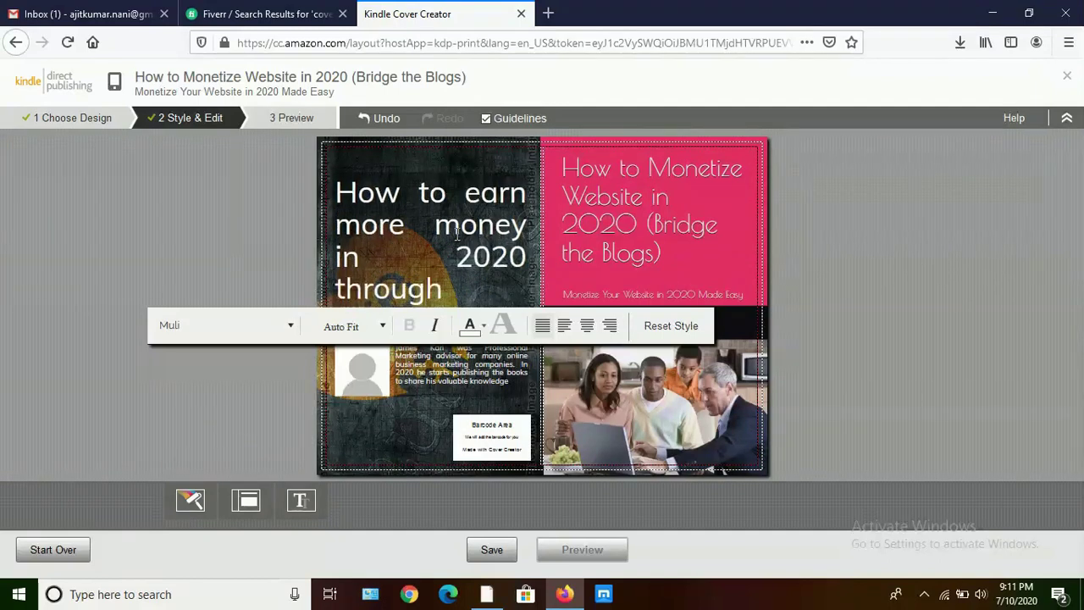
pyautogui.write(' bloggi')
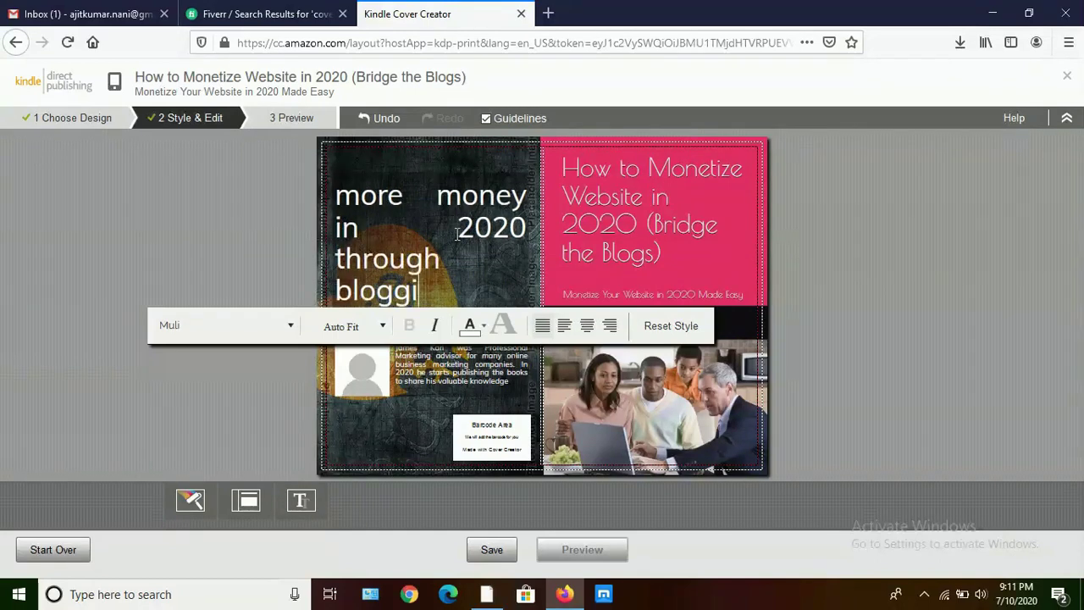
pyautogui.write('ng and ')
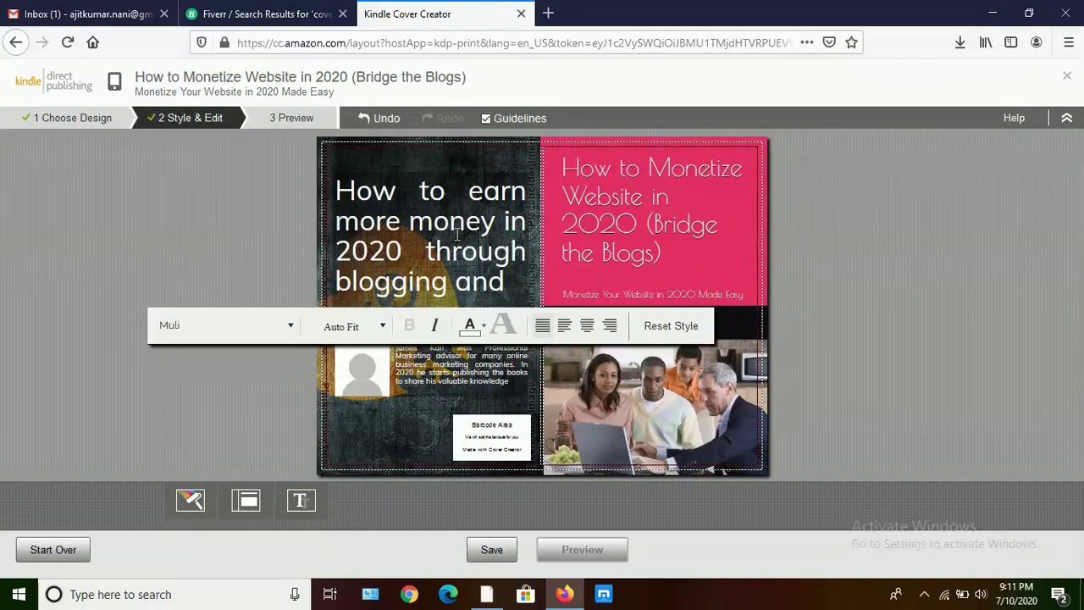
pyautogui.write('websites')
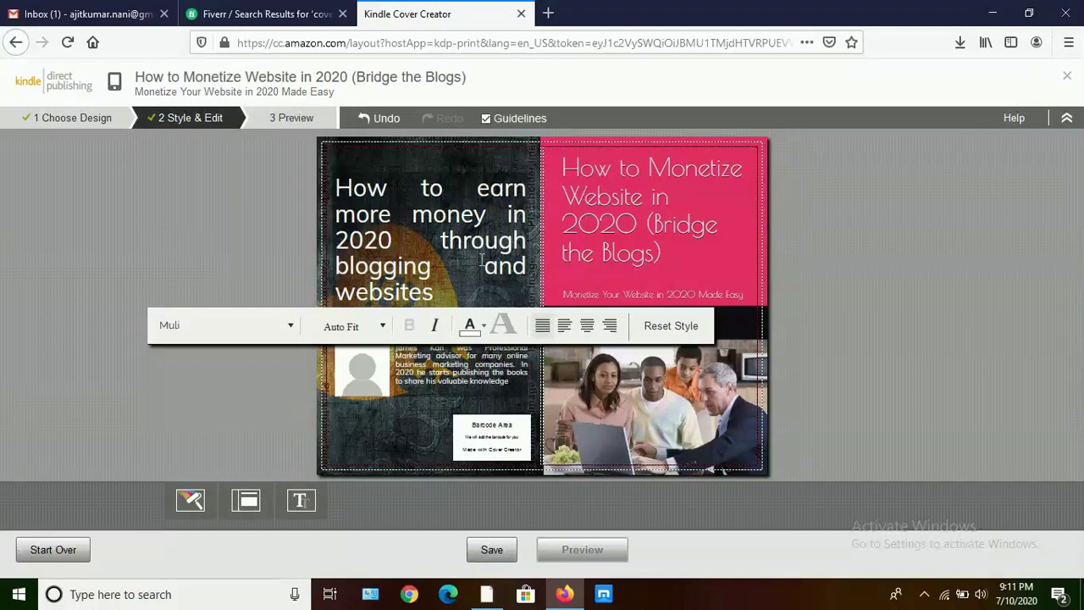
pyautogui.press('BackSpace')
pyautogui.click(491, 549)
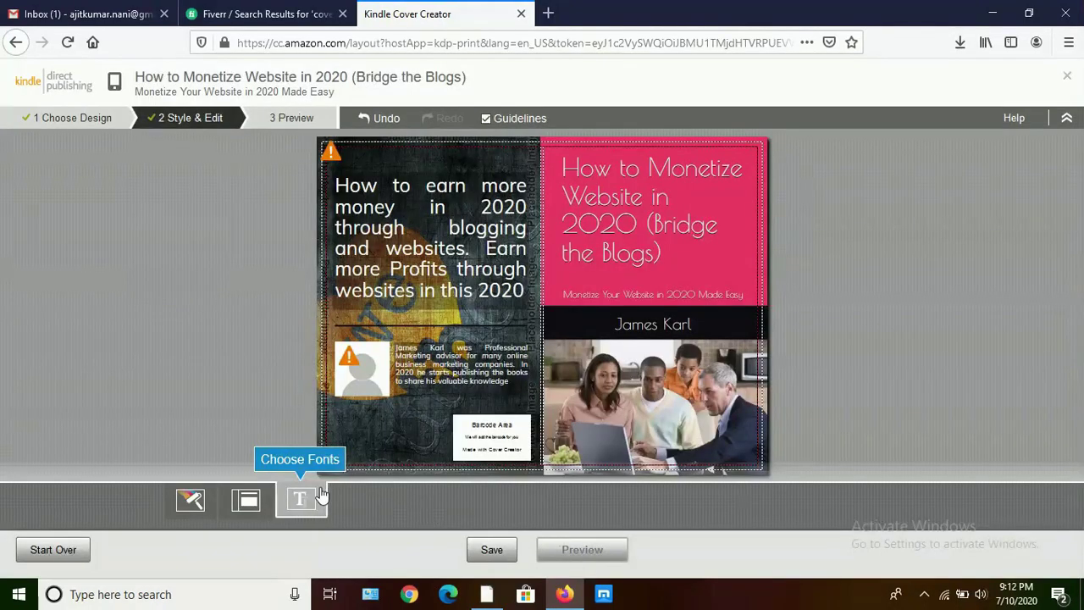
# Try the Ubuntu, Orbitron, Questrial and Great Vibes font sets on the cover, then apply the Oxygen set with an Open Sans subtitle
pyautogui.click(305, 498)
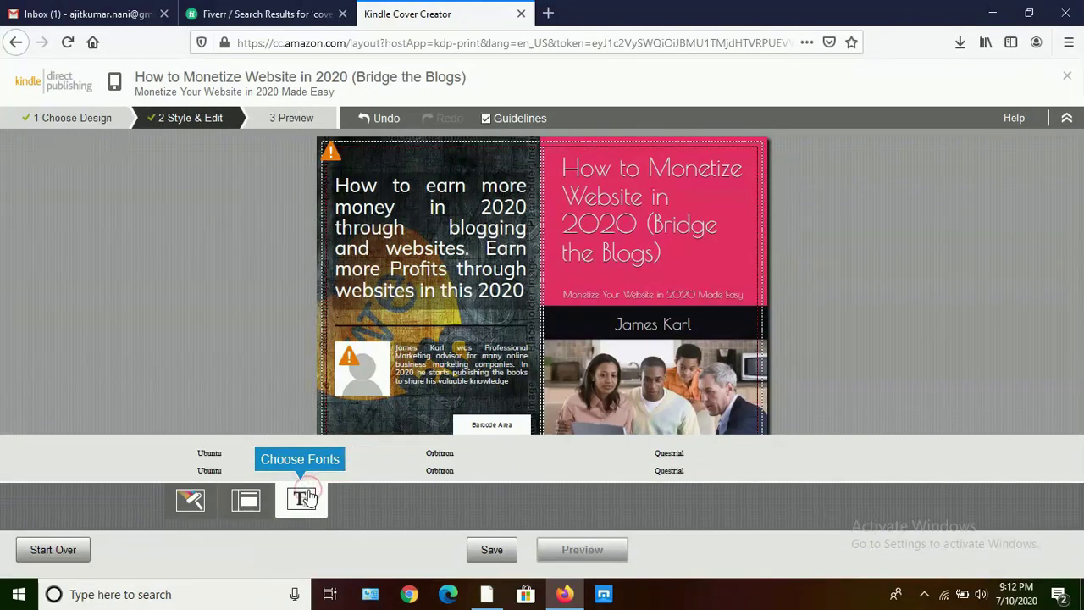
pyautogui.click(331, 435)
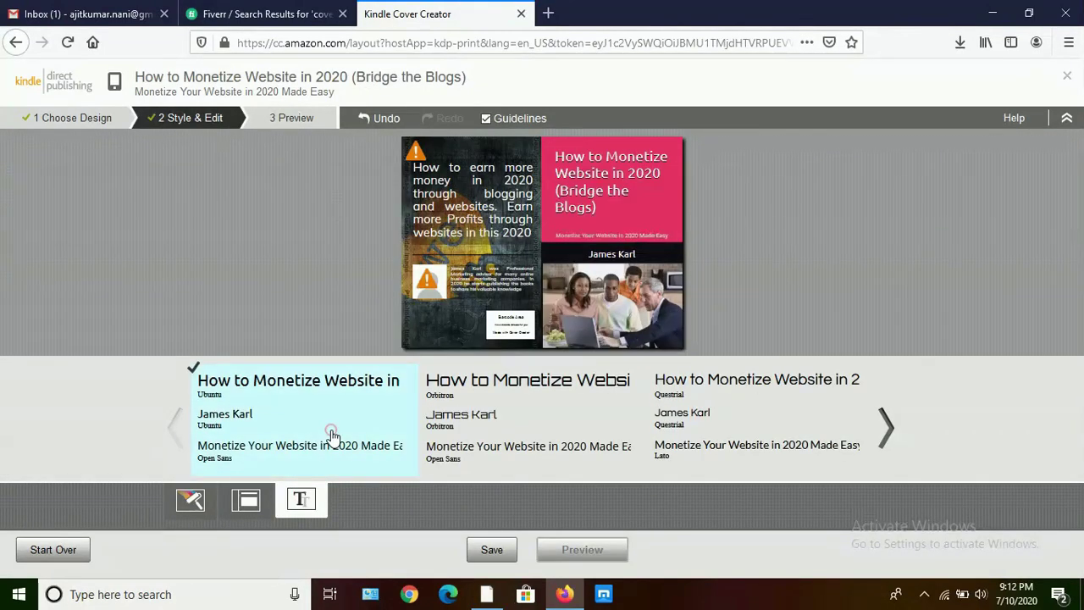
pyautogui.click(502, 429)
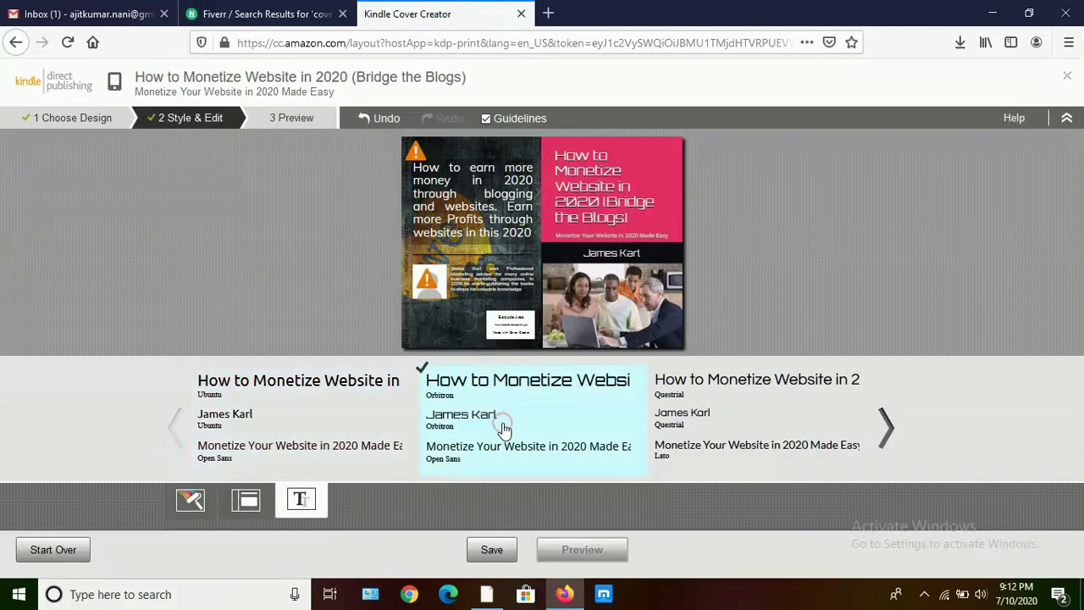
pyautogui.click(801, 425)
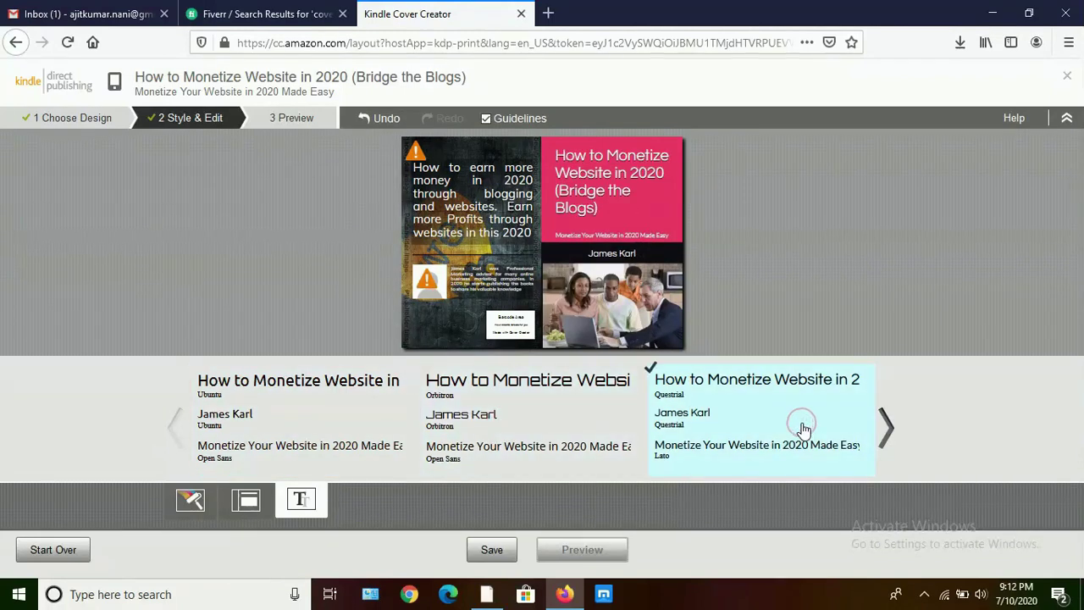
pyautogui.click(885, 427)
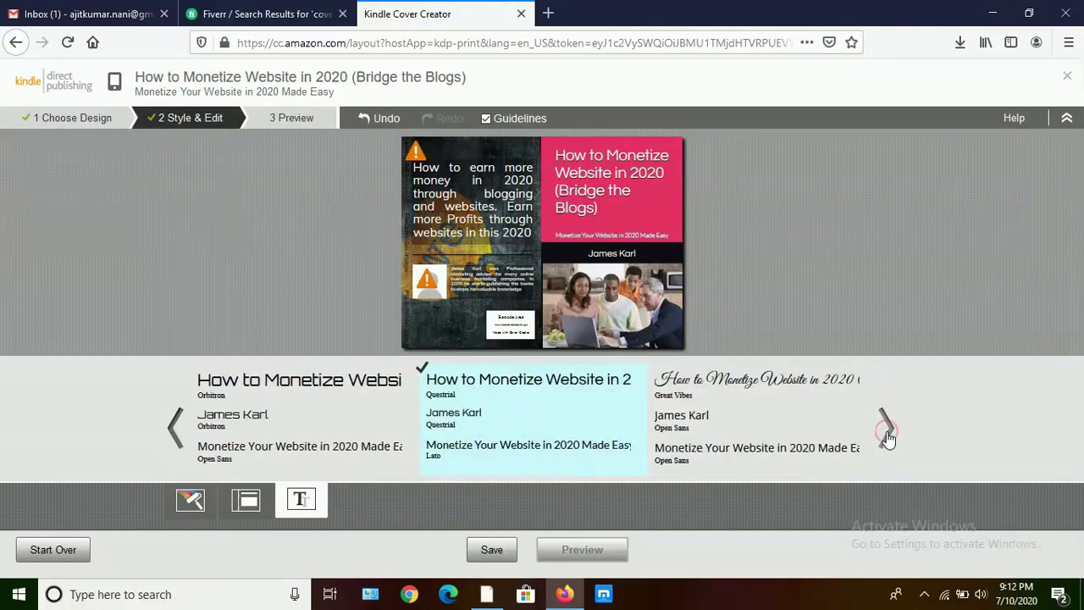
pyautogui.click(792, 416)
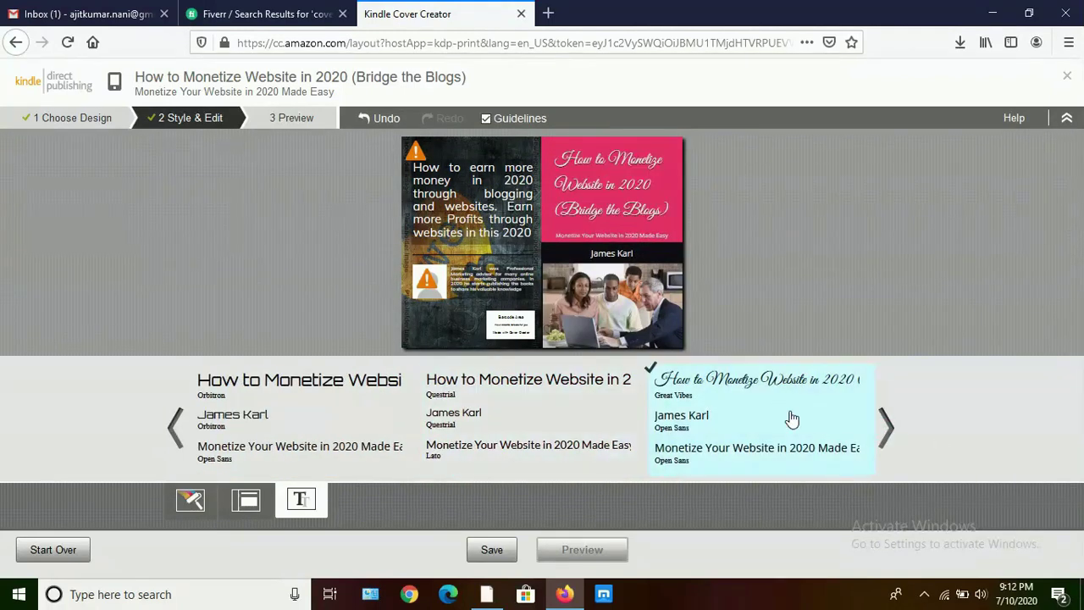
pyautogui.click(888, 432)
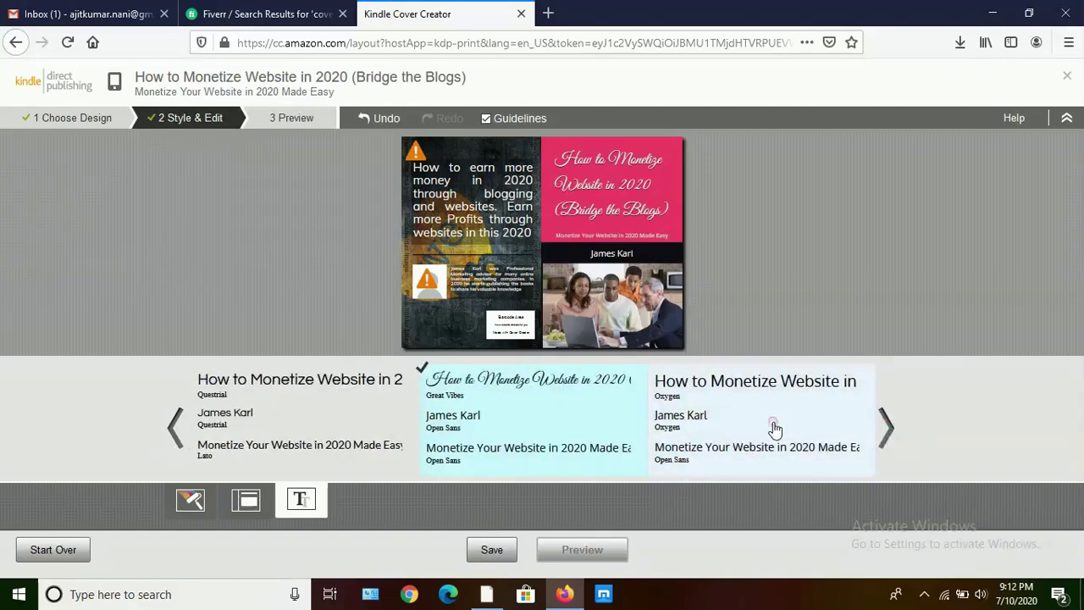
pyautogui.click(775, 429)
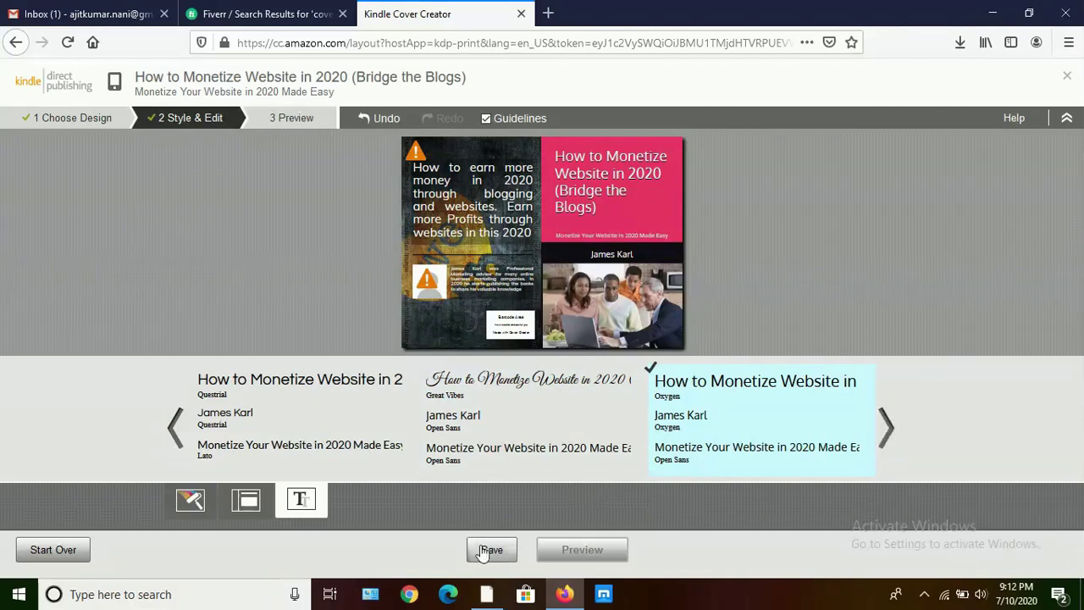
# Switch the cover to the layout with the photo above the title block, and submit it from the preview
pyautogui.click(258, 502)
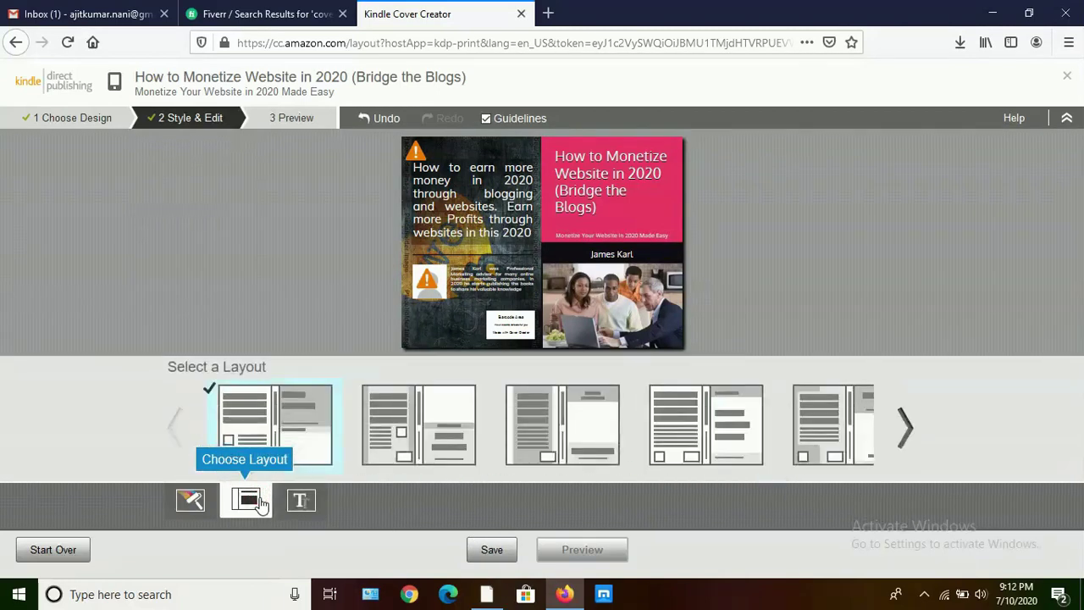
pyautogui.click(447, 443)
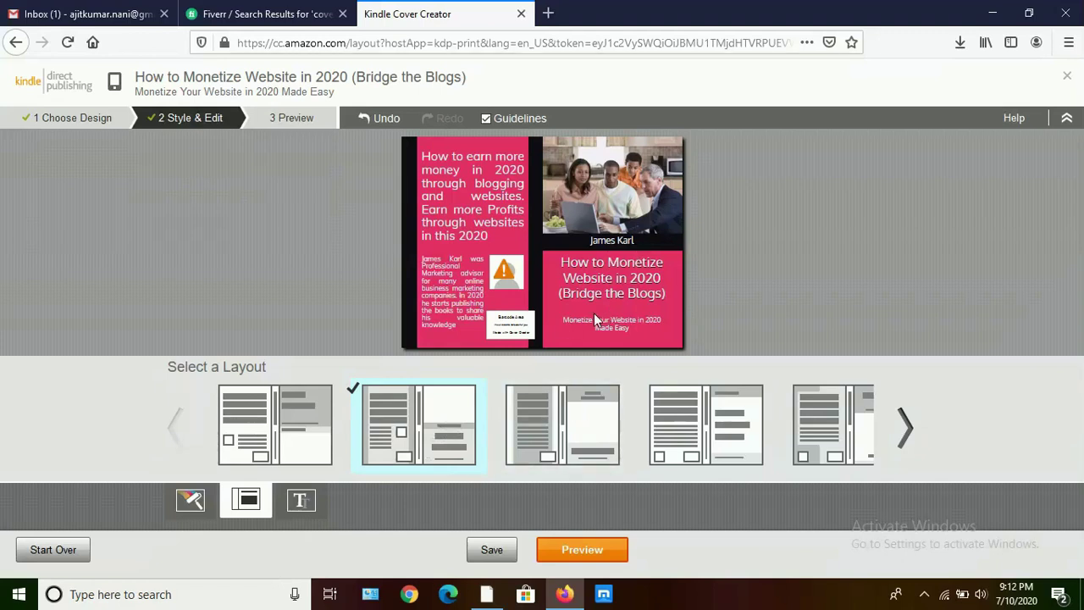
pyautogui.click(581, 550)
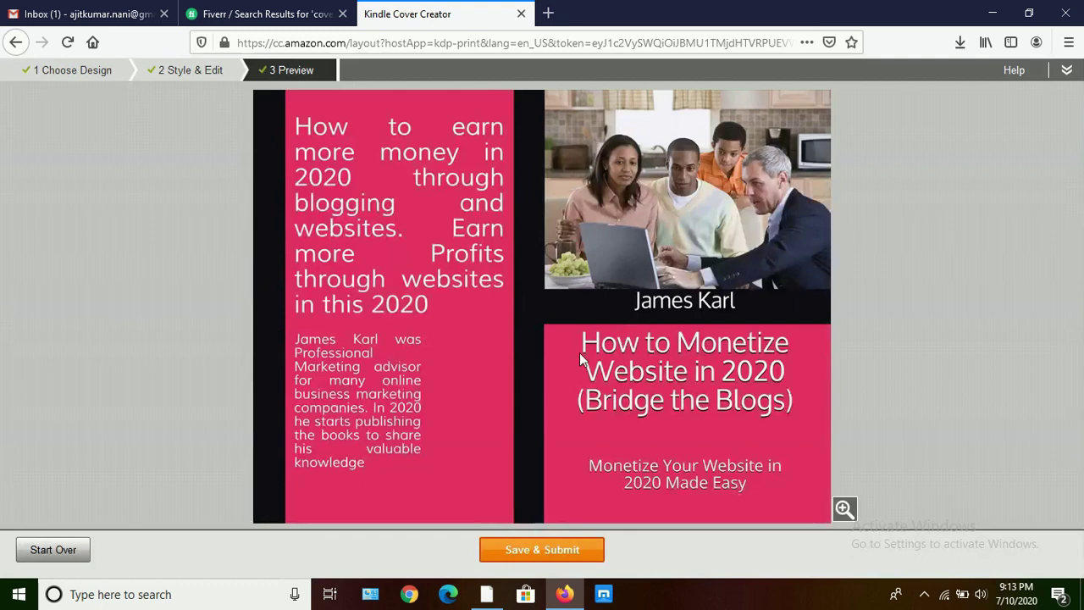
pyautogui.click(552, 552)
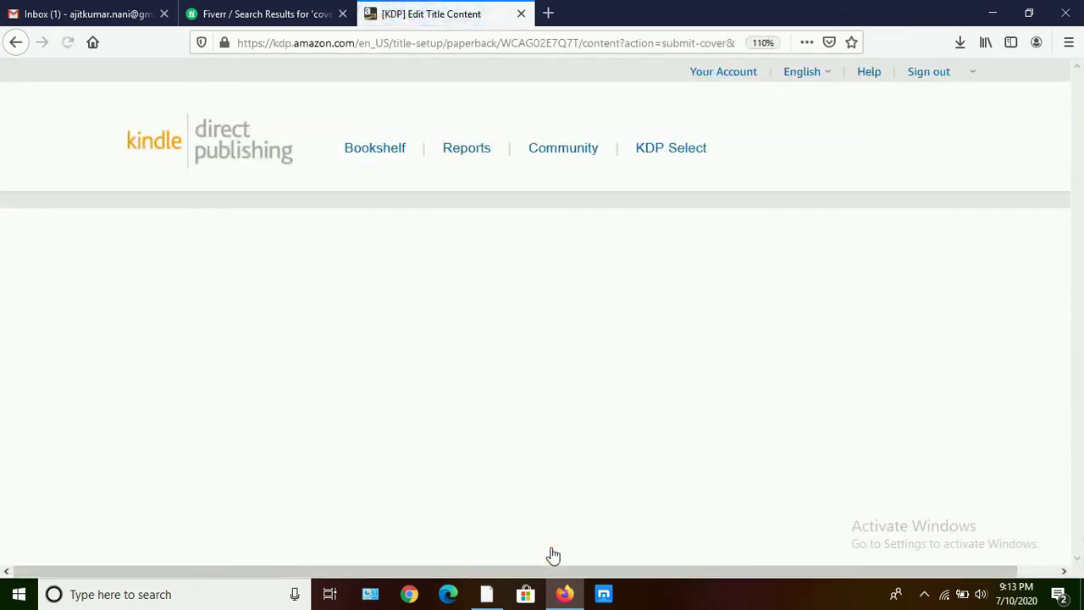
# Review the Paperback Content page, checking the upload status of the manuscript and book cover and the book preview section
pyautogui.scroll(-5, 552, 555)
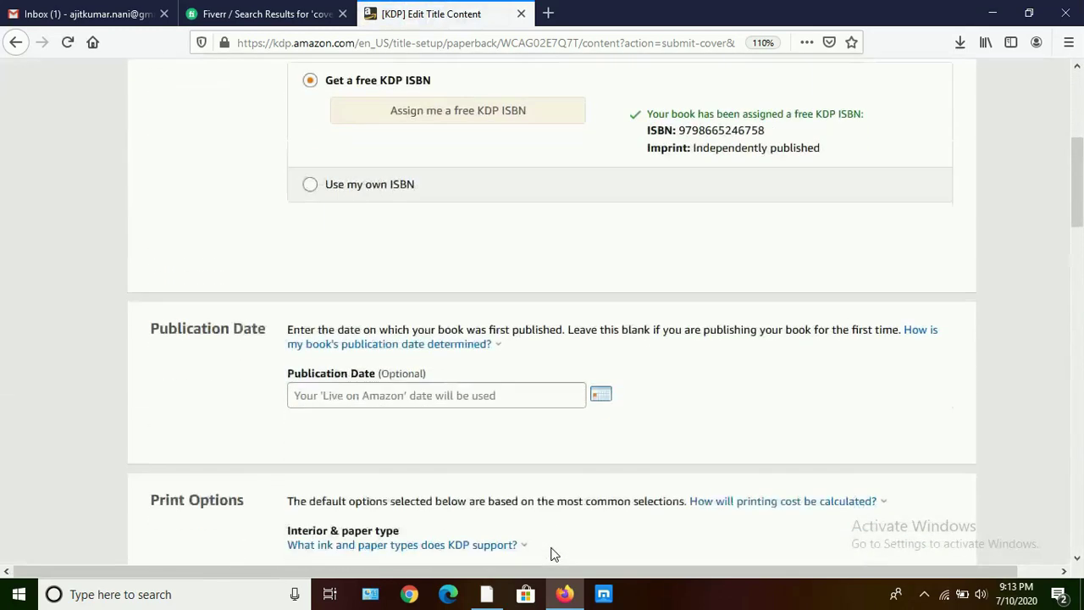
pyautogui.scroll(-9, 552, 554)
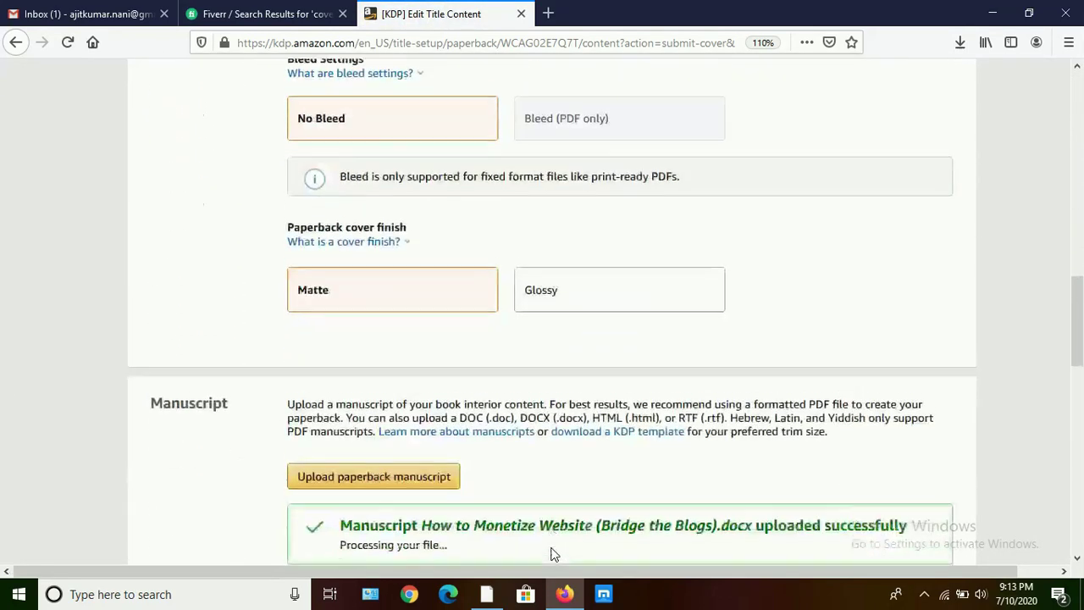
pyautogui.scroll(-4, 550, 554)
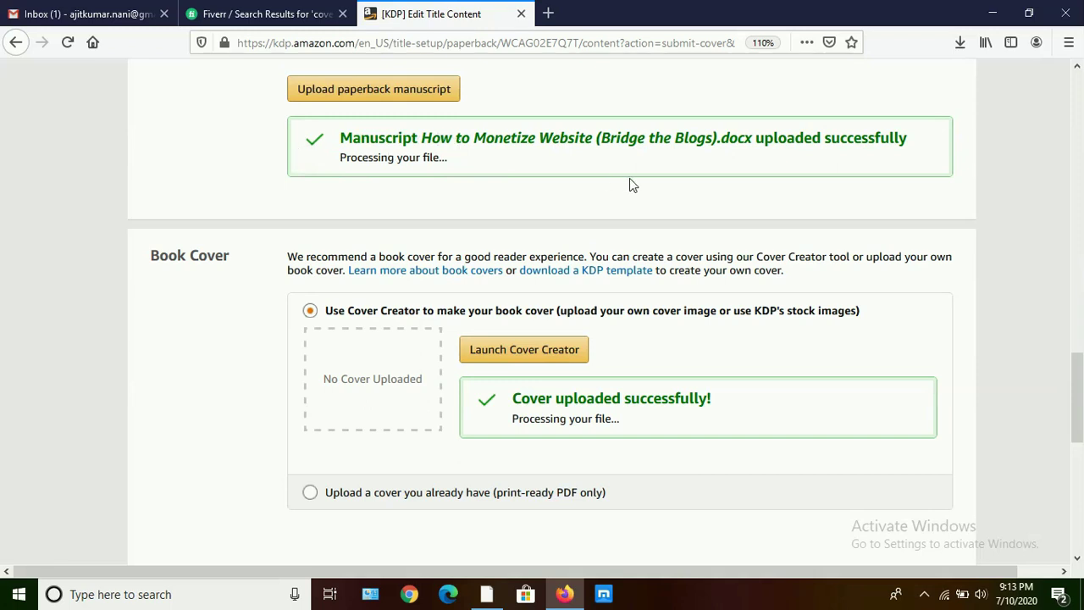
pyautogui.scroll(-2, 629, 185)
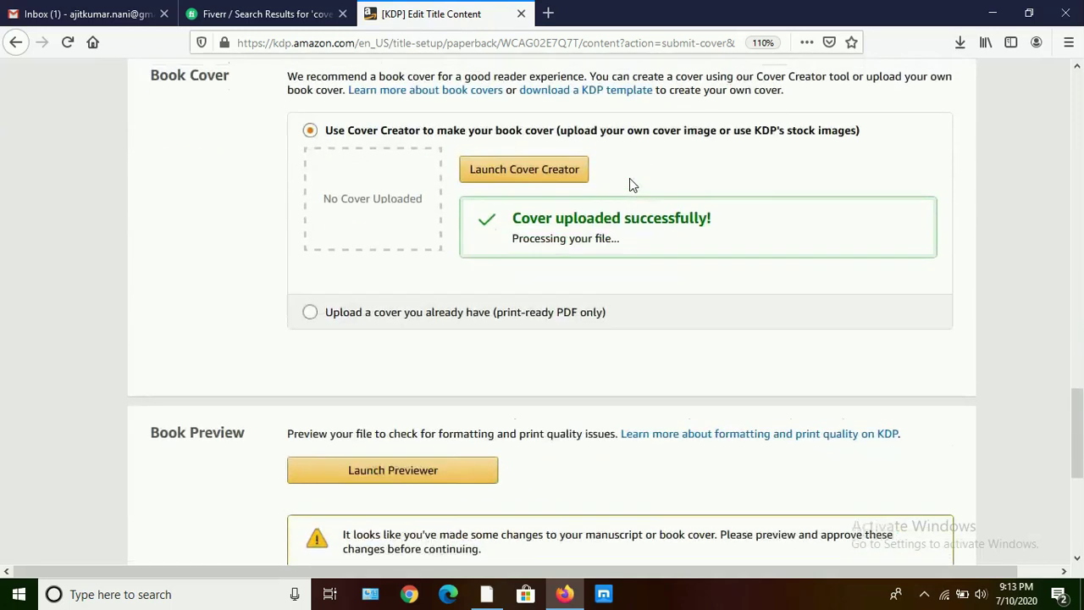
pyautogui.scroll(1, 629, 185)
pyautogui.scroll(2, 629, 181)
pyautogui.scroll(2, 629, 181)
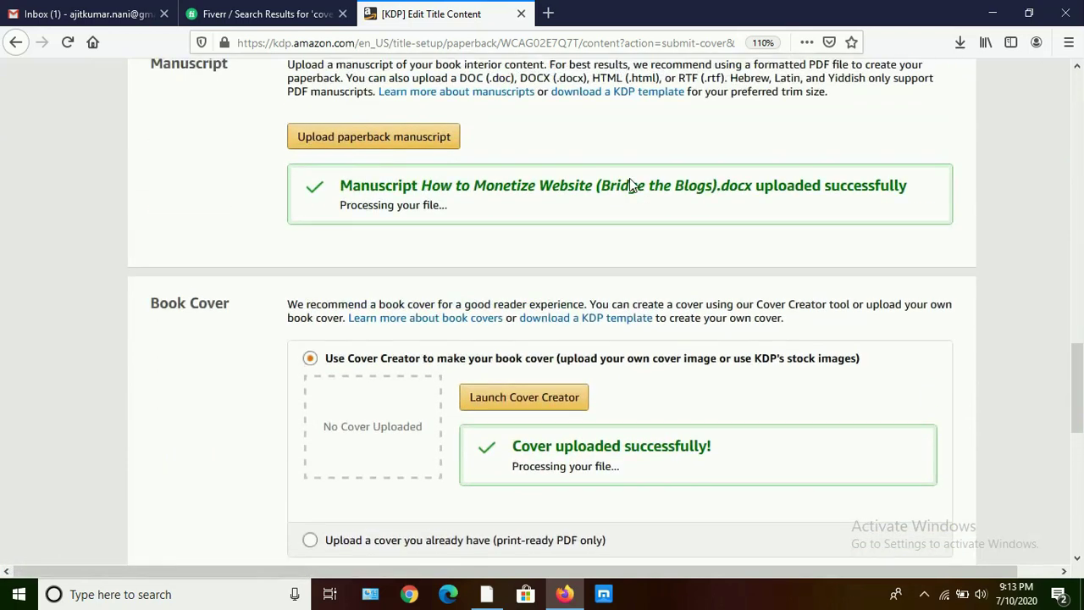
pyautogui.scroll(-1, 629, 184)
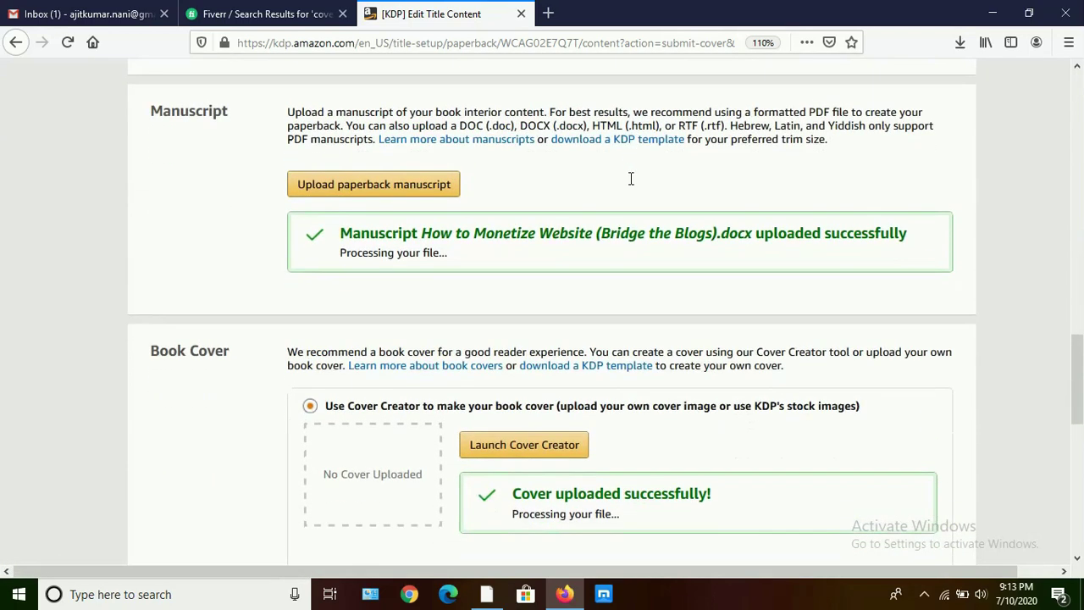
pyautogui.scroll(-10, 631, 180)
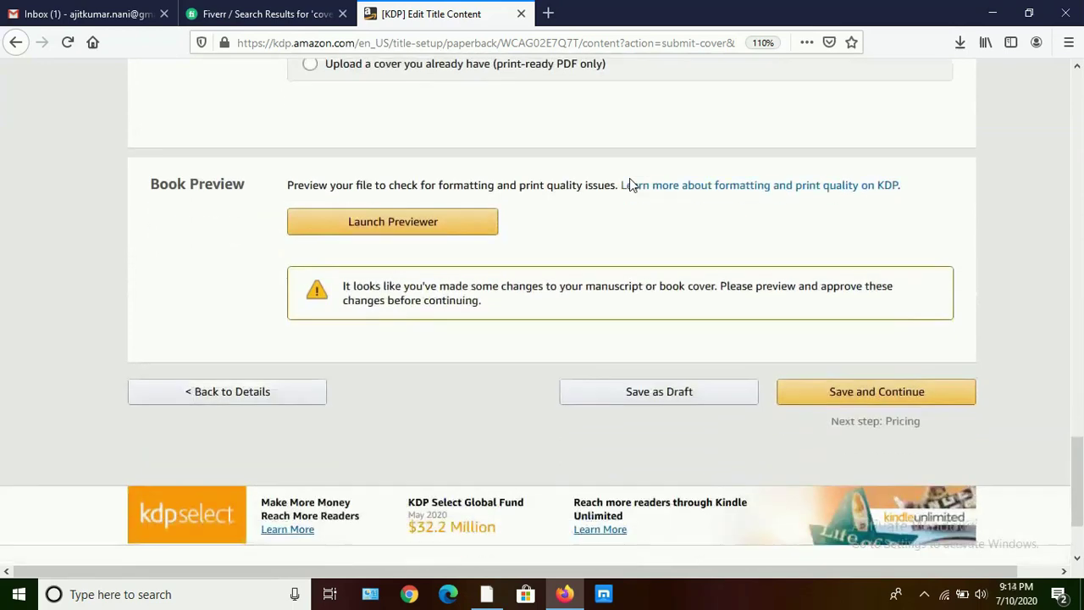
pyautogui.scroll(6, 629, 181)
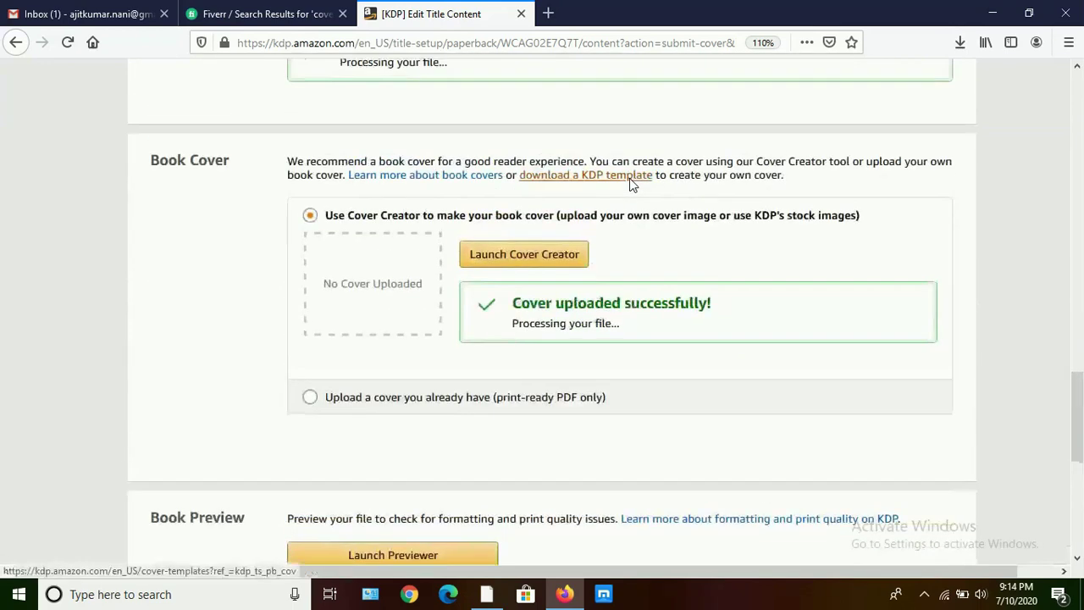
pyautogui.scroll(-8, 629, 181)
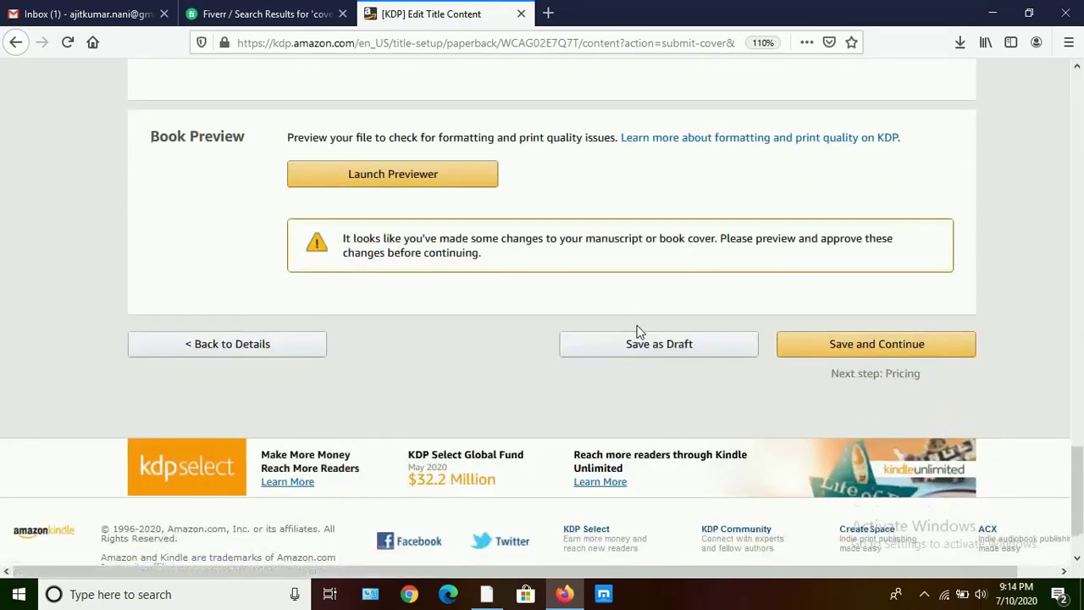
# Save the paperback content as a draft and return to the Bookshelf's list of books
pyautogui.click(644, 344)
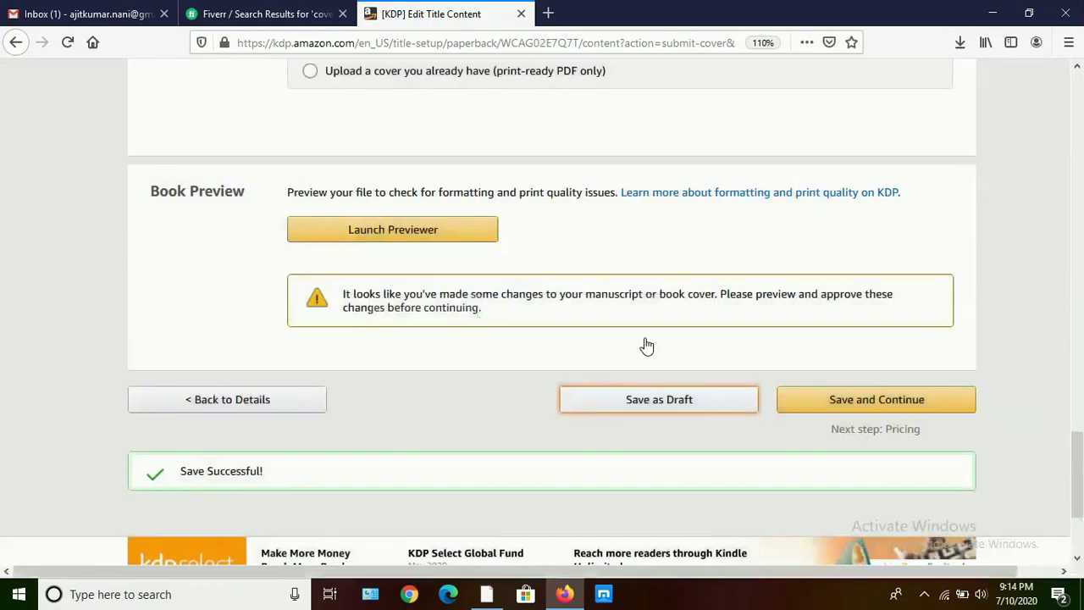
pyautogui.scroll(6, 646, 345)
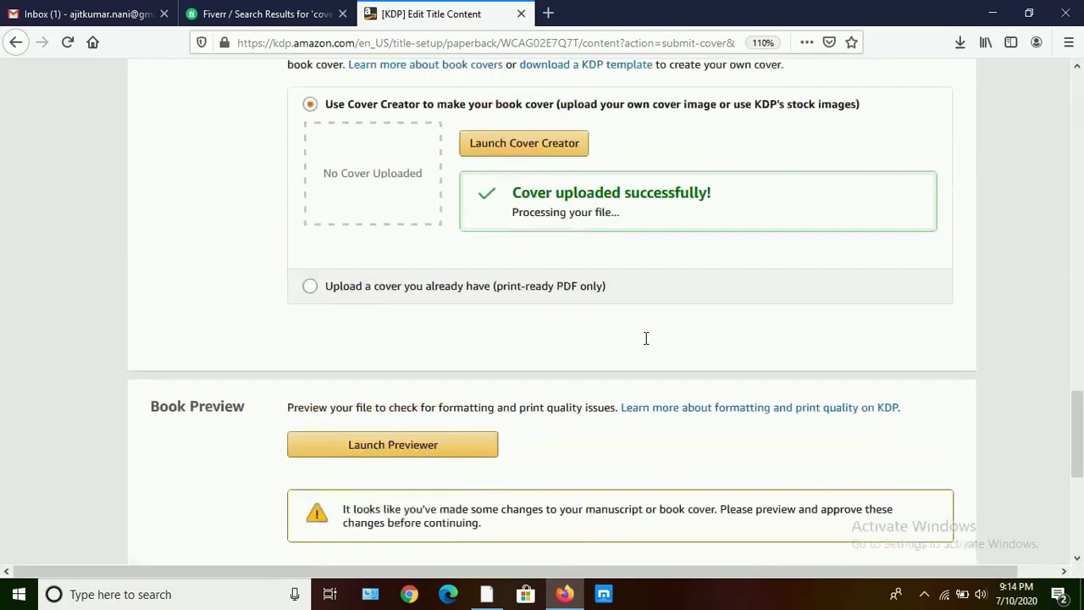
pyautogui.scroll(15, 644, 344)
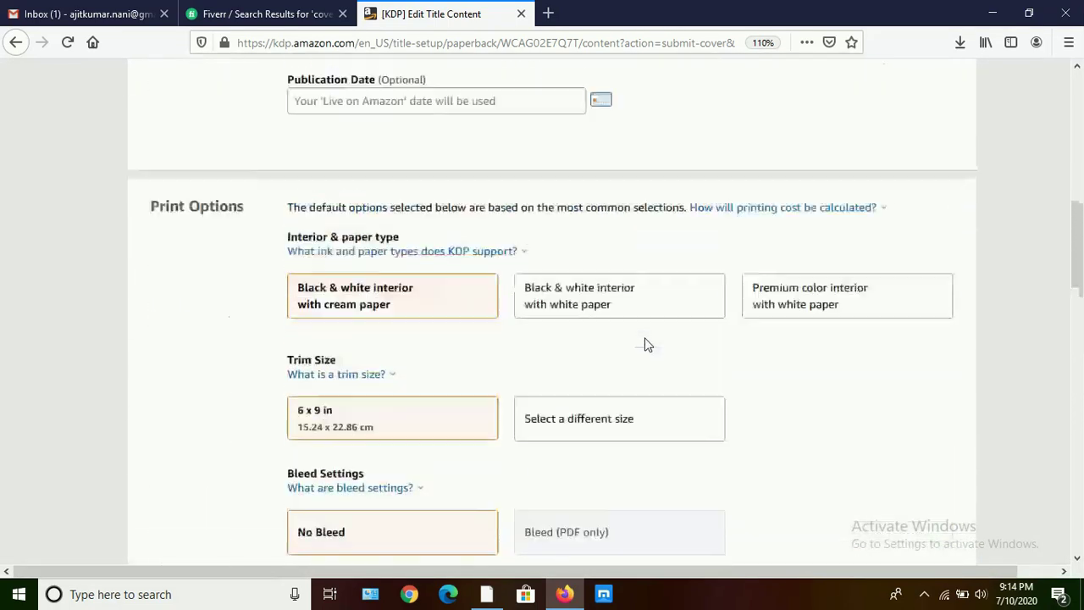
pyautogui.scroll(1, 646, 345)
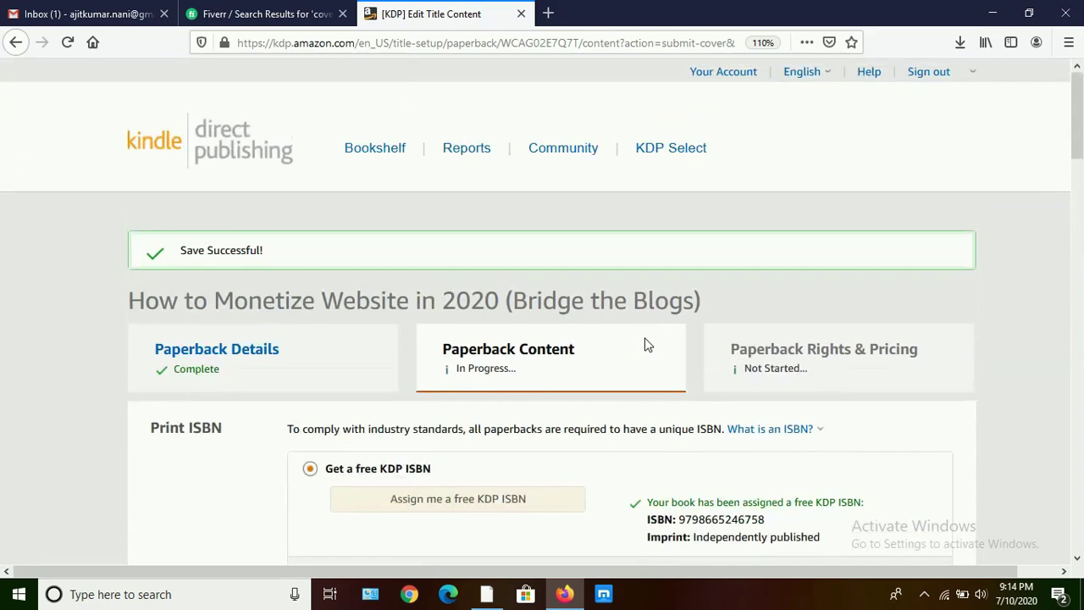
pyautogui.click(388, 153)
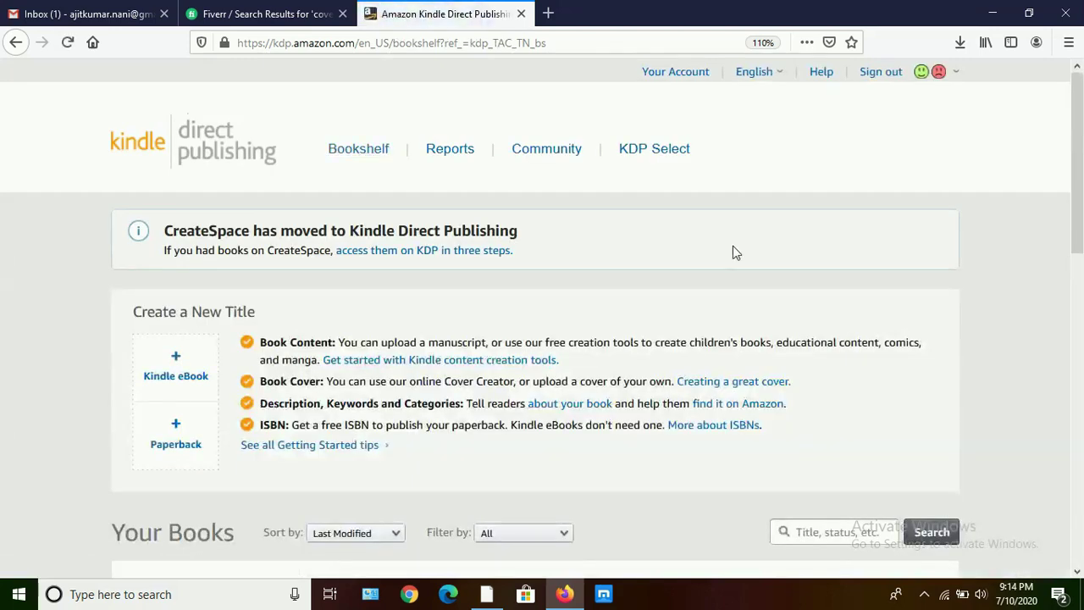
pyautogui.scroll(-3, 733, 251)
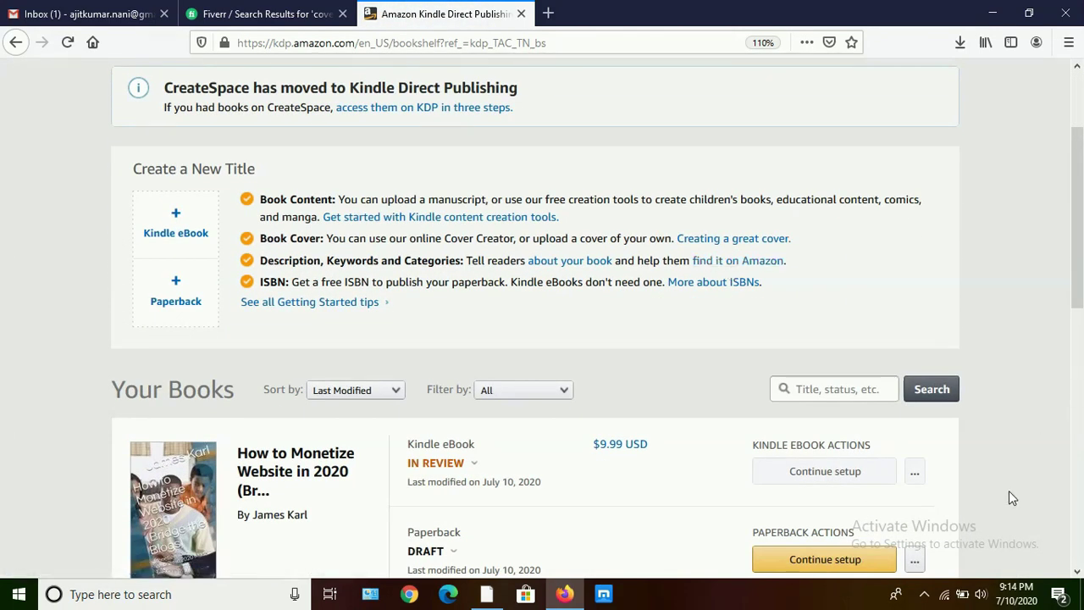
# Resume setup of the paperback draft and check the manuscript and cover processing status under Paperback Content
pyautogui.click(836, 561)
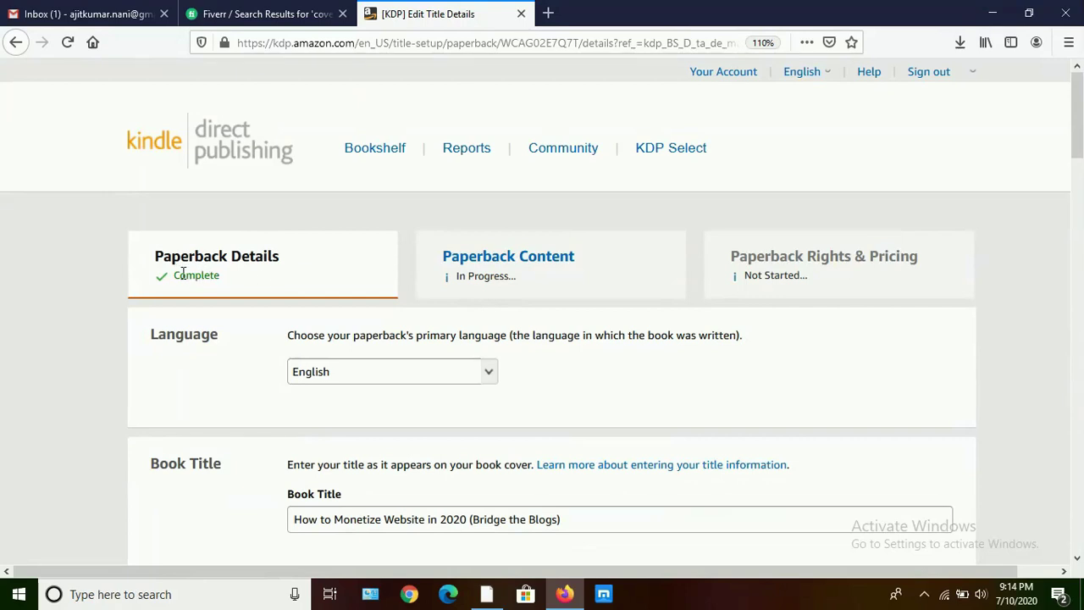
pyautogui.click(539, 265)
pyautogui.click(539, 265)
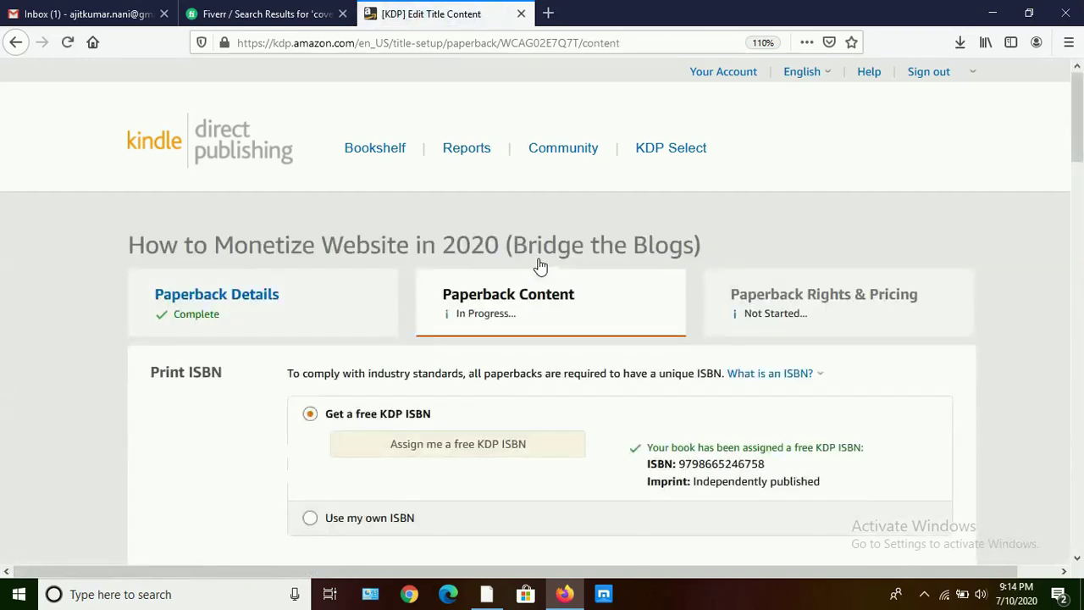
pyautogui.scroll(-1, 539, 260)
pyautogui.scroll(-10, 539, 259)
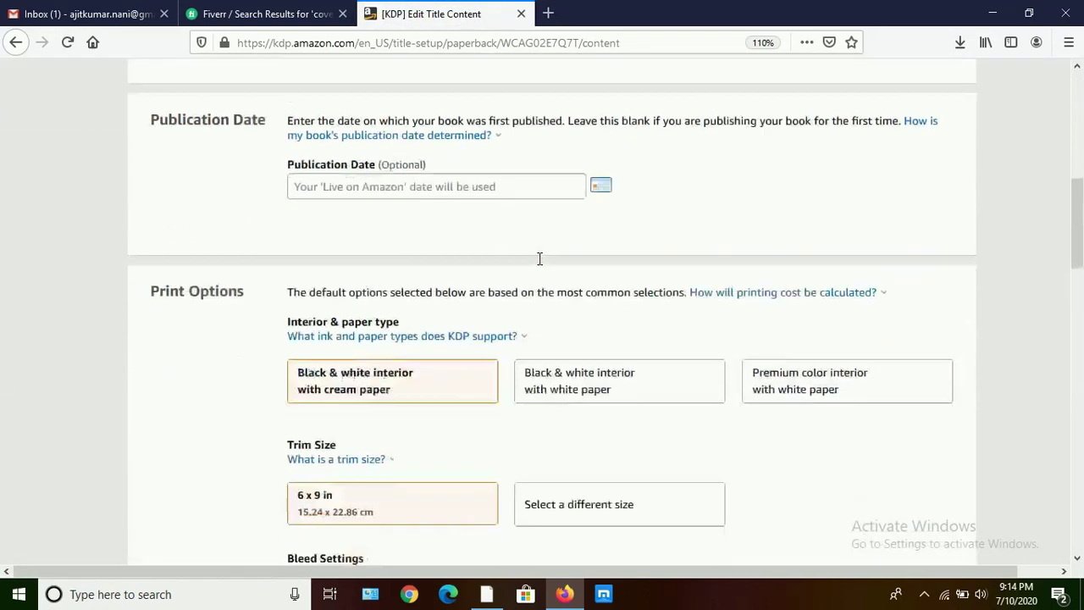
pyautogui.scroll(-10, 540, 258)
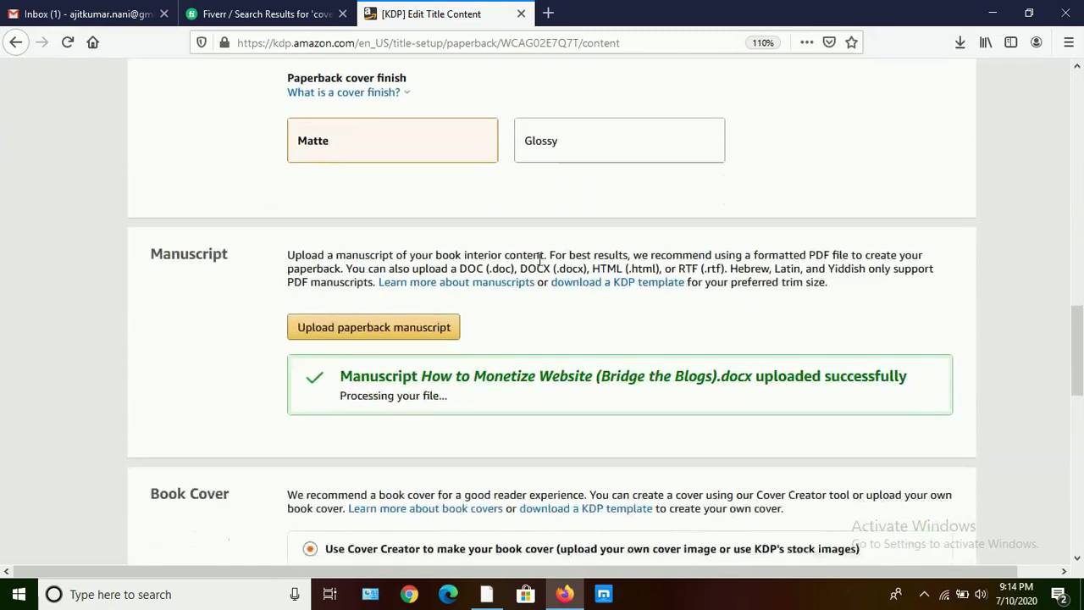
pyautogui.scroll(-1, 539, 258)
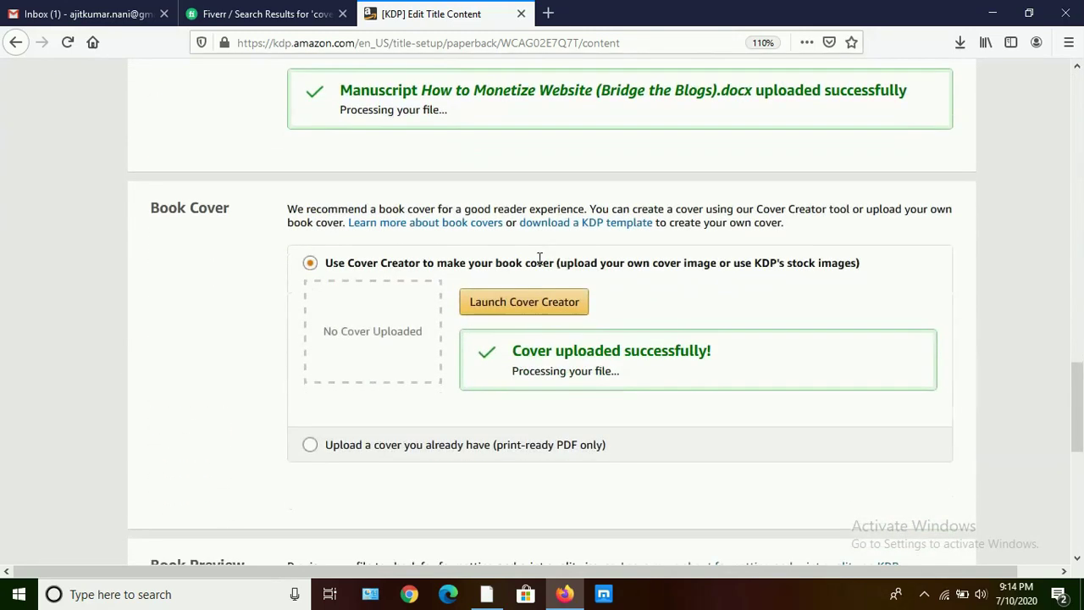
pyautogui.scroll(2, 539, 258)
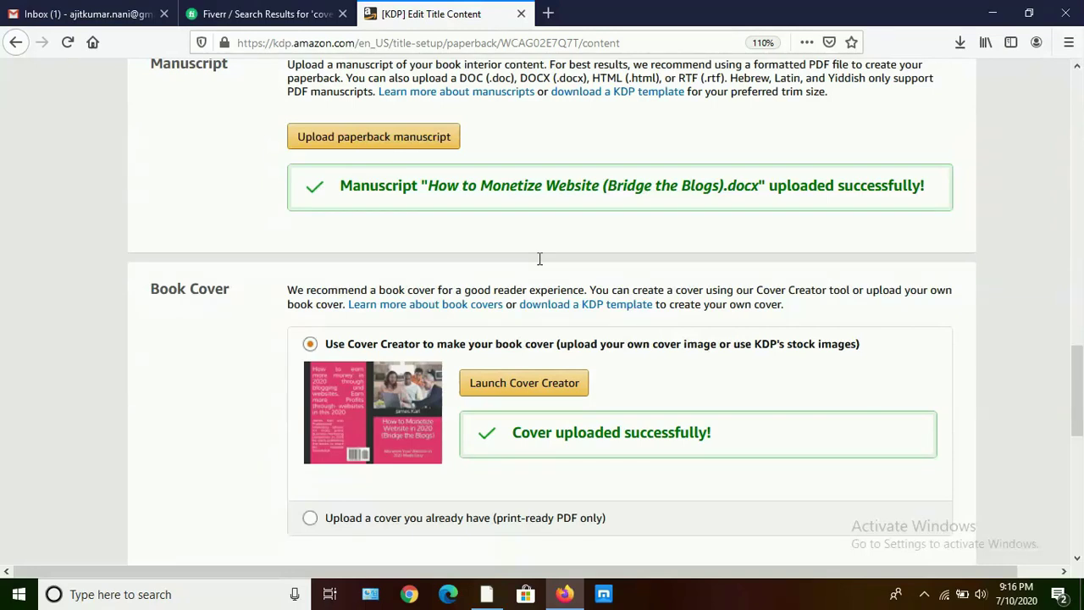
# Launch the print preview of the paperback, continuing despite the small screen size
pyautogui.scroll(-5, 539, 259)
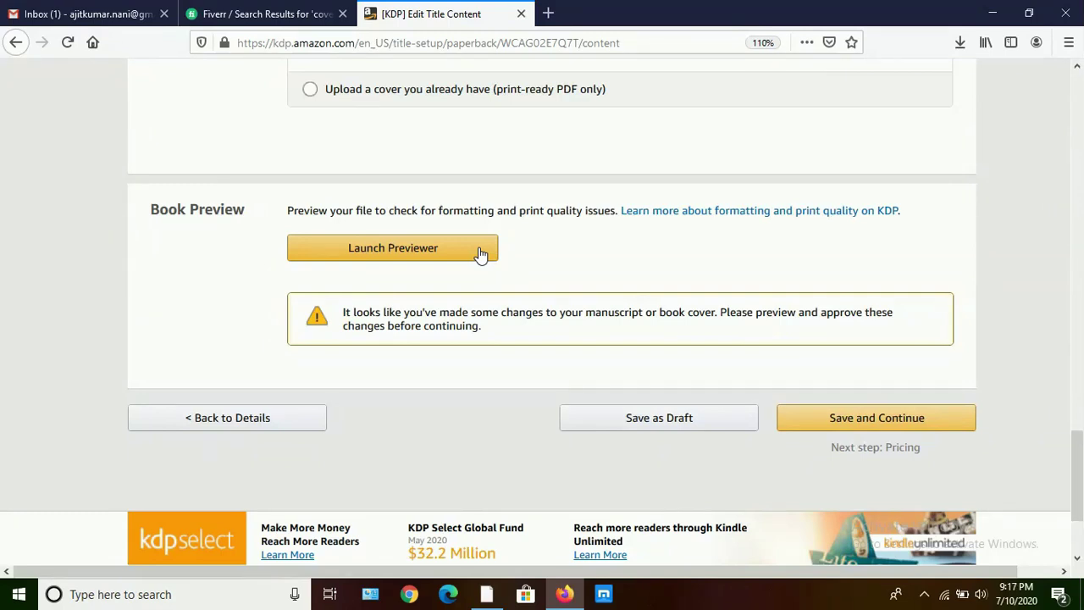
pyautogui.click(480, 252)
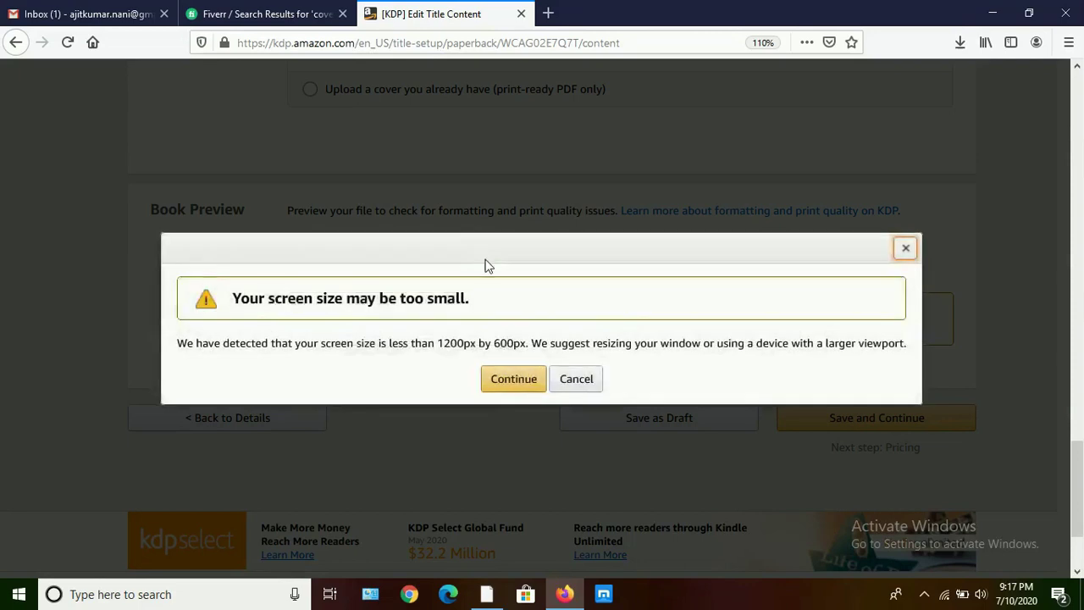
pyautogui.click(505, 384)
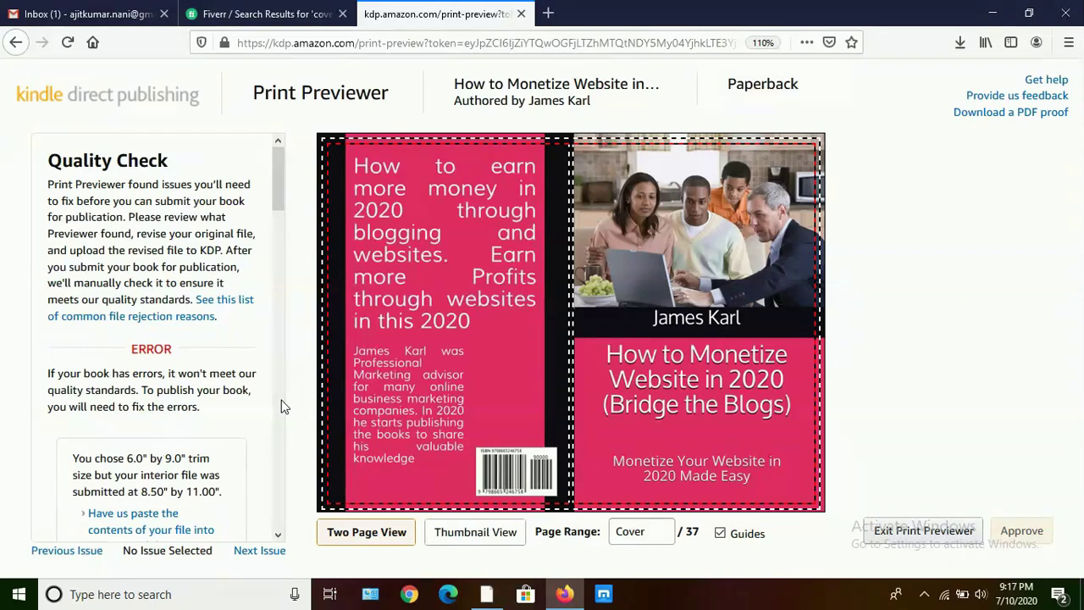
# Review the trim size error in the Quality Check and inspect the text-outside-margins errors on pages 2, 3, 14 and 20
pyautogui.click(279, 536)
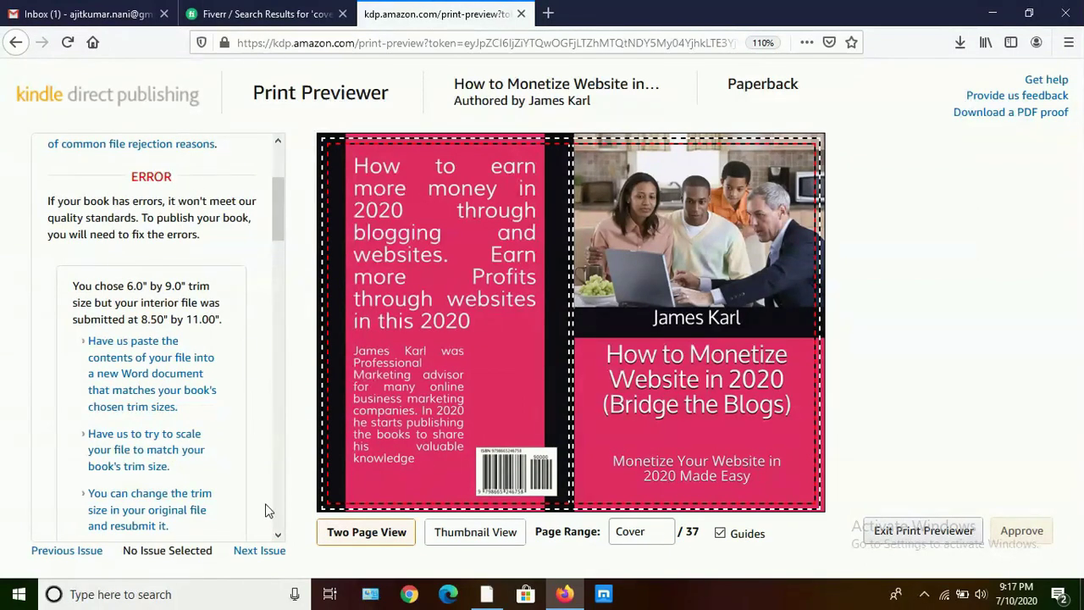
pyautogui.click(277, 531)
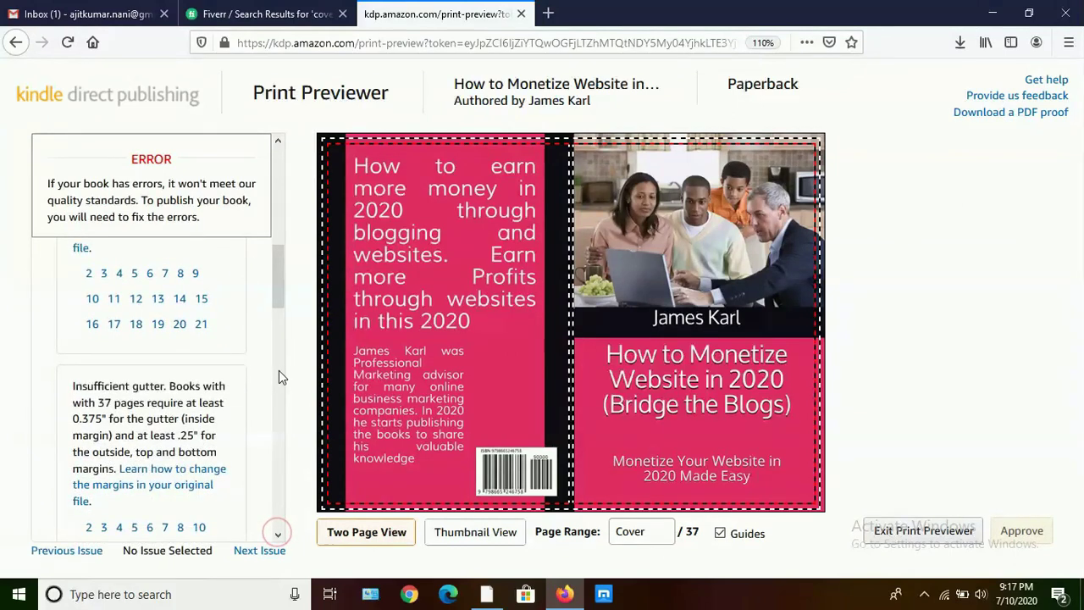
pyautogui.click(88, 274)
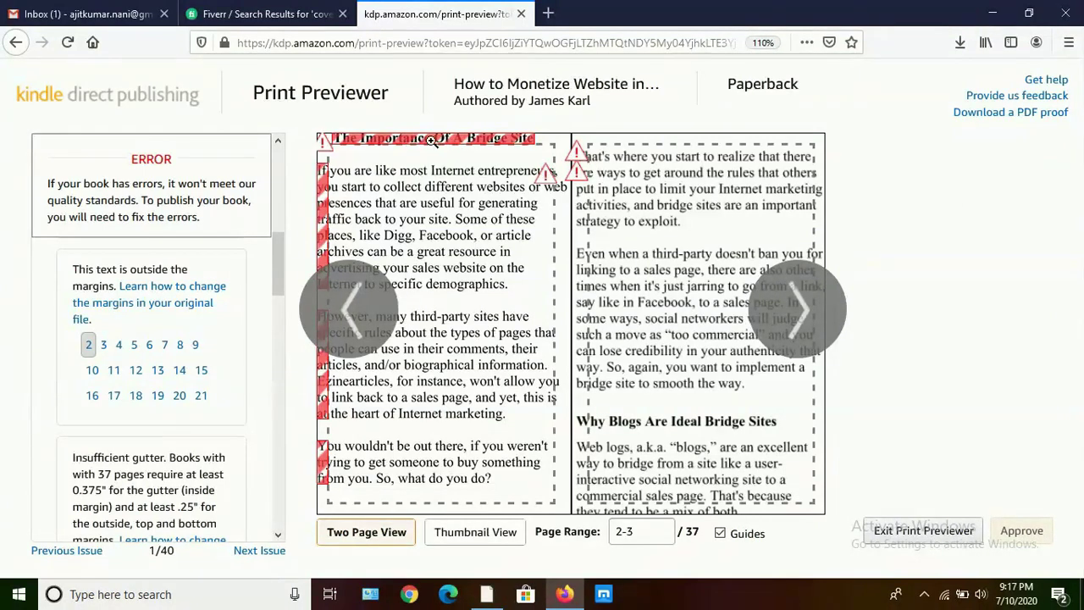
pyautogui.click(102, 345)
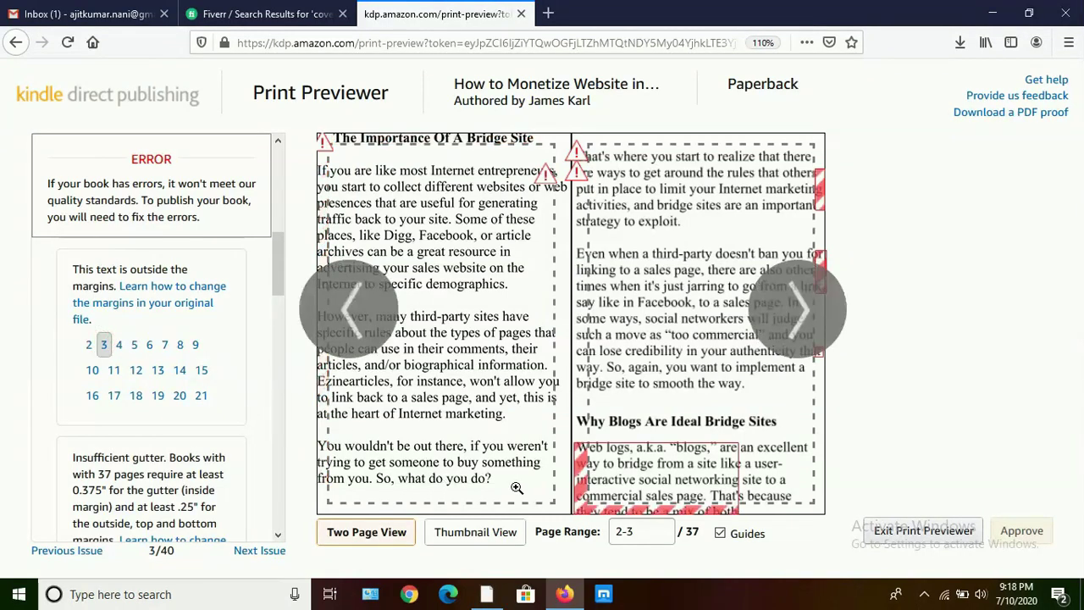
pyautogui.click(182, 372)
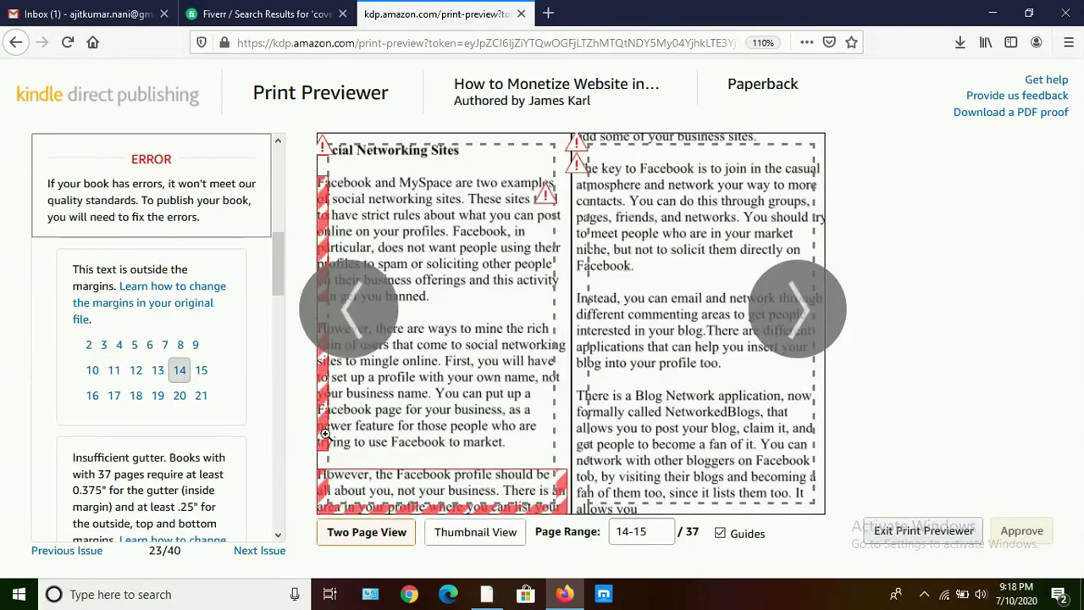
pyautogui.click(179, 394)
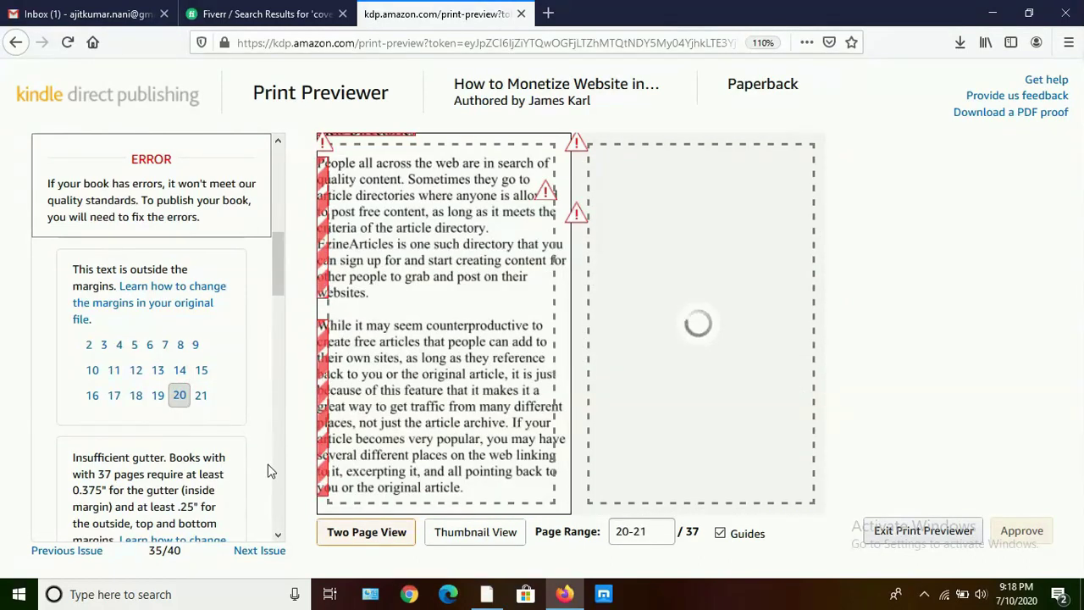
# Inspect the insufficient gutter errors on pages 2, 3, 4, 5, 6 and 8
pyautogui.scroll(-3, 278, 534)
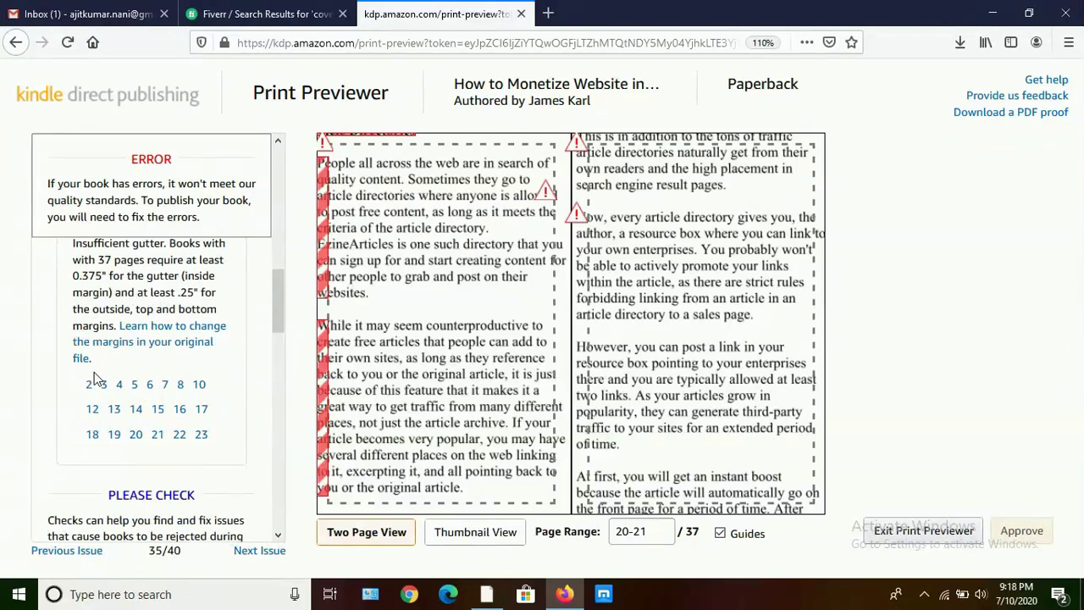
pyautogui.click(90, 386)
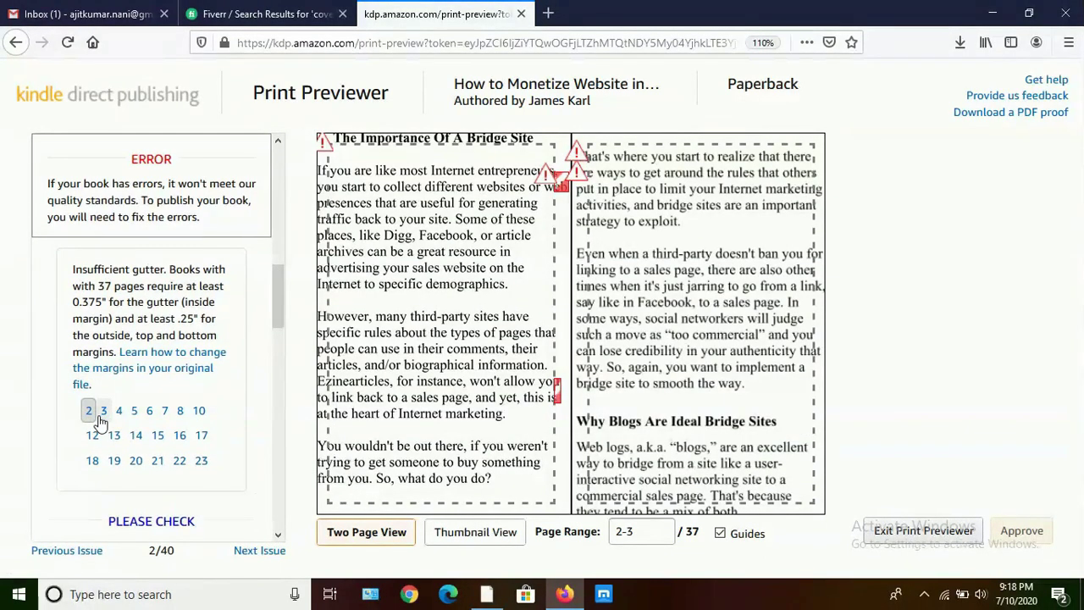
pyautogui.click(102, 412)
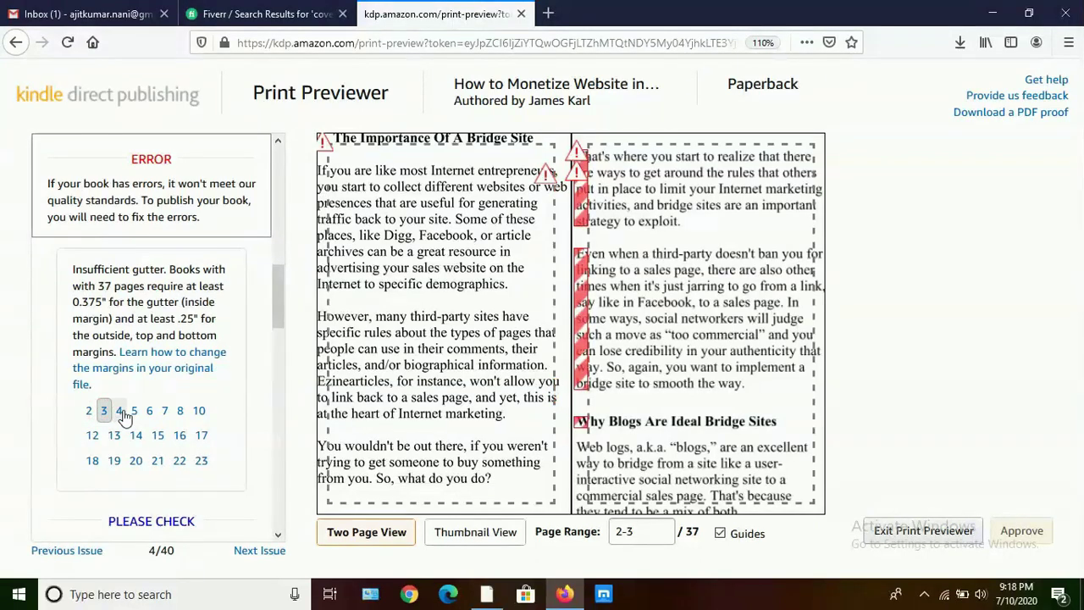
pyautogui.click(121, 412)
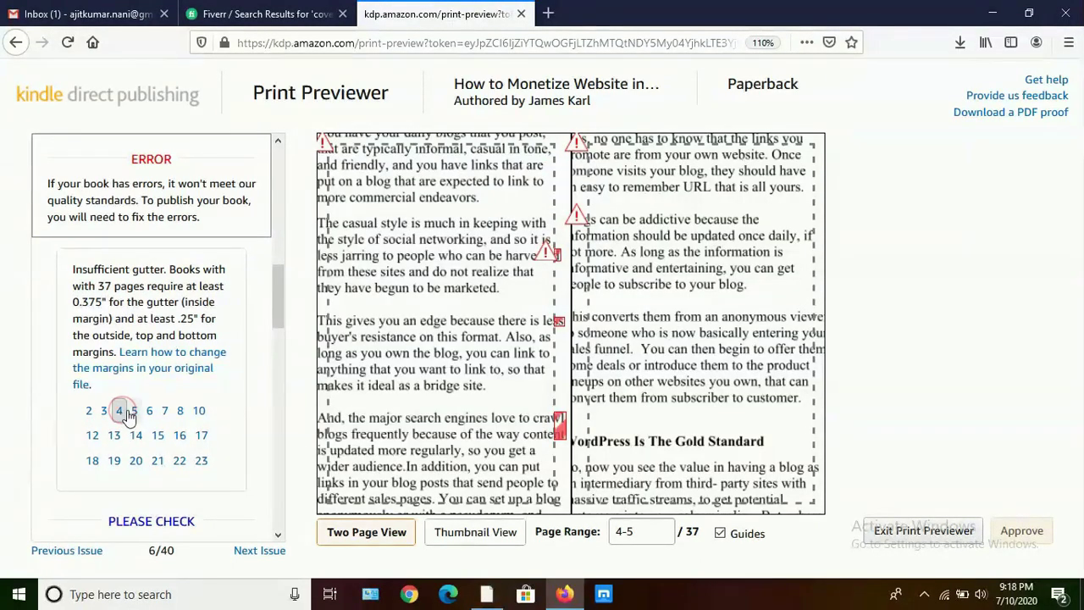
pyautogui.click(133, 411)
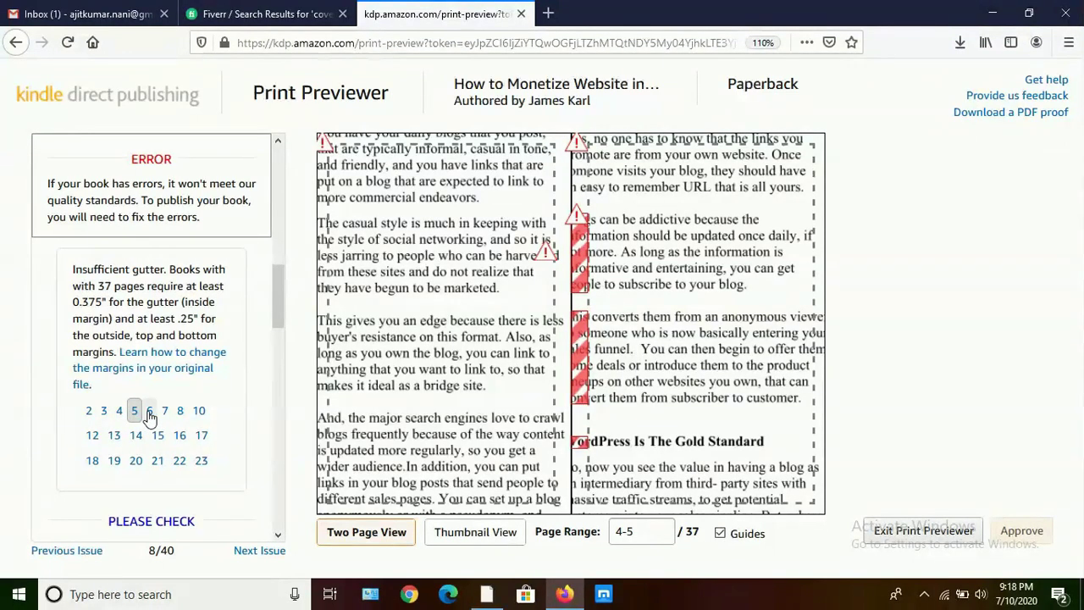
pyautogui.click(149, 412)
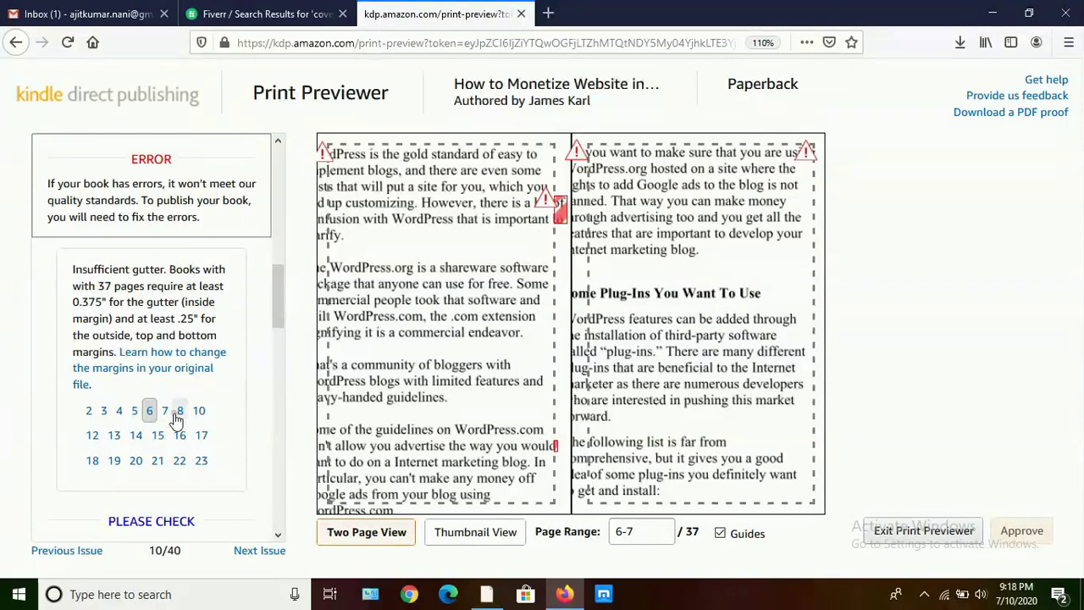
pyautogui.click(176, 412)
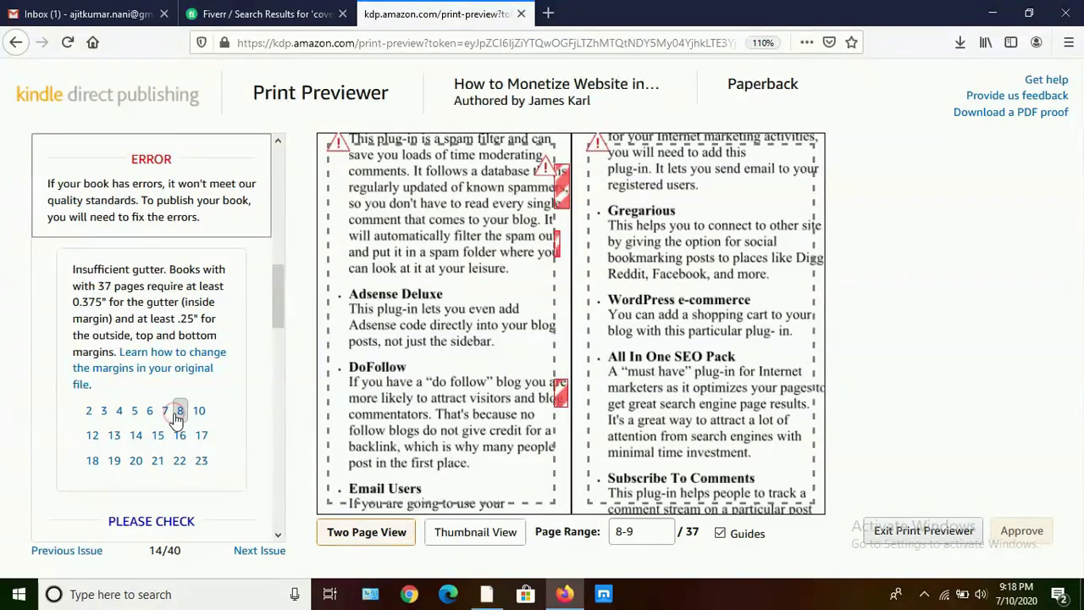
# Resolve the trim size error by having KDP paste the file's contents into a new Word document matching the chosen trim size
pyautogui.click(277, 143)
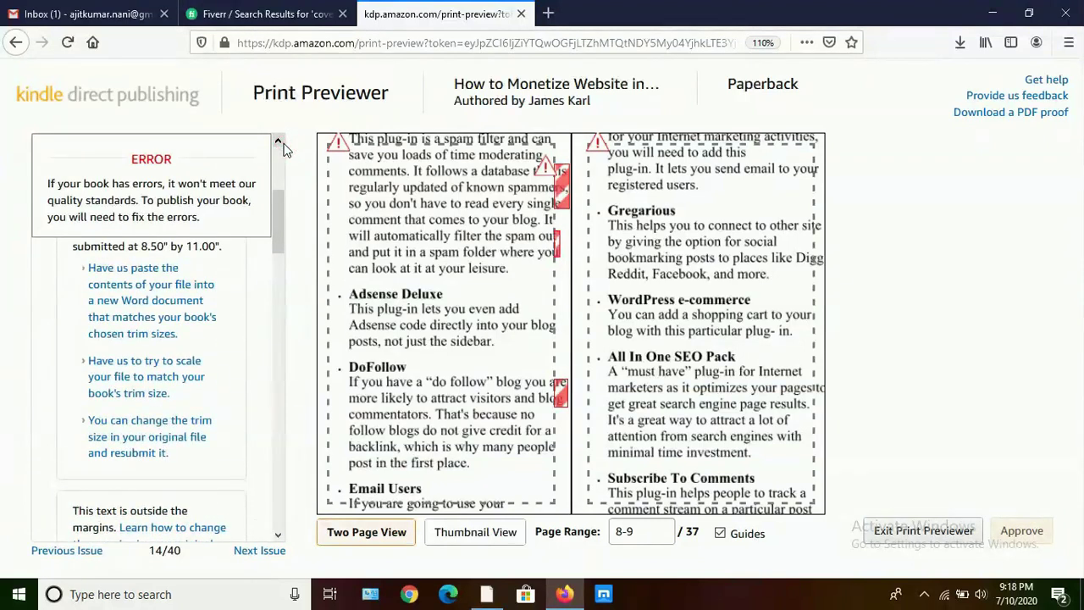
pyautogui.click(278, 143)
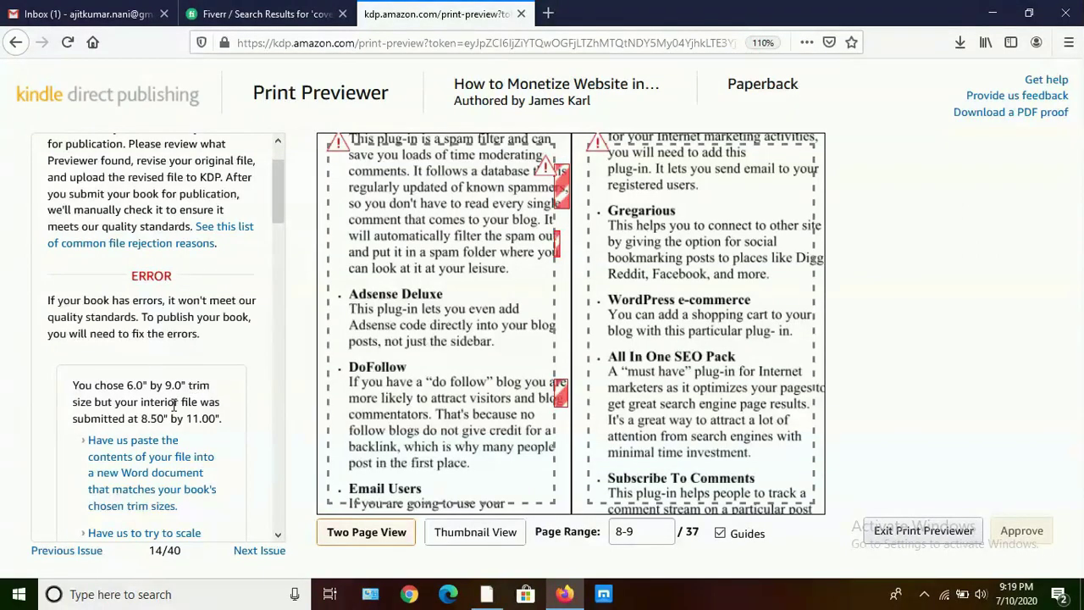
pyautogui.click(134, 468)
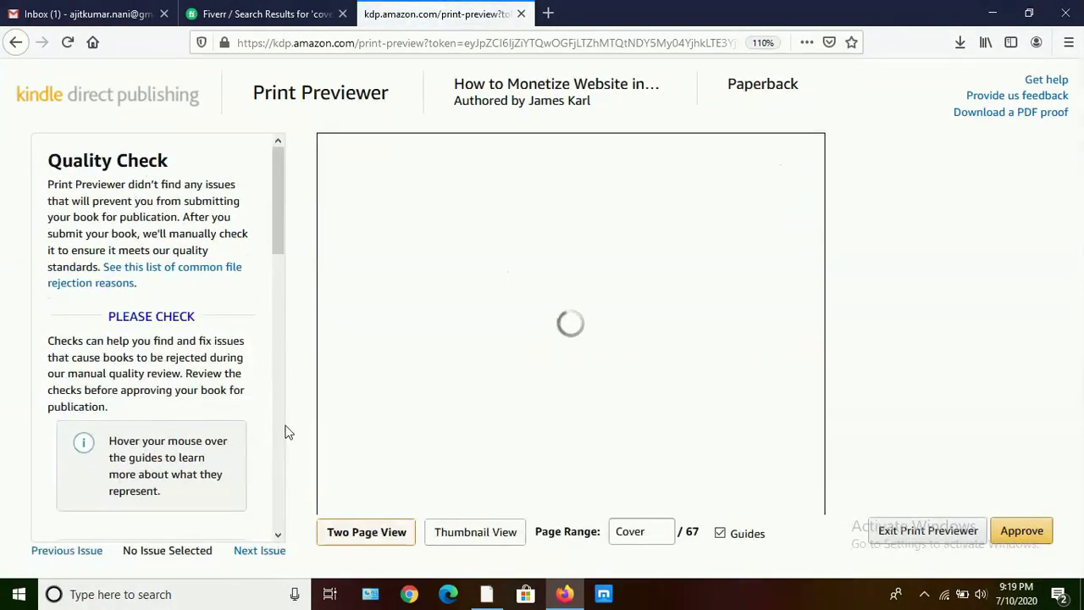
# Read through the Please Check items and the entered title information in the Quality Check for the reformatted book
pyautogui.click(278, 535)
pyautogui.moveTo(279, 535); pyautogui.dragTo(277, 531)
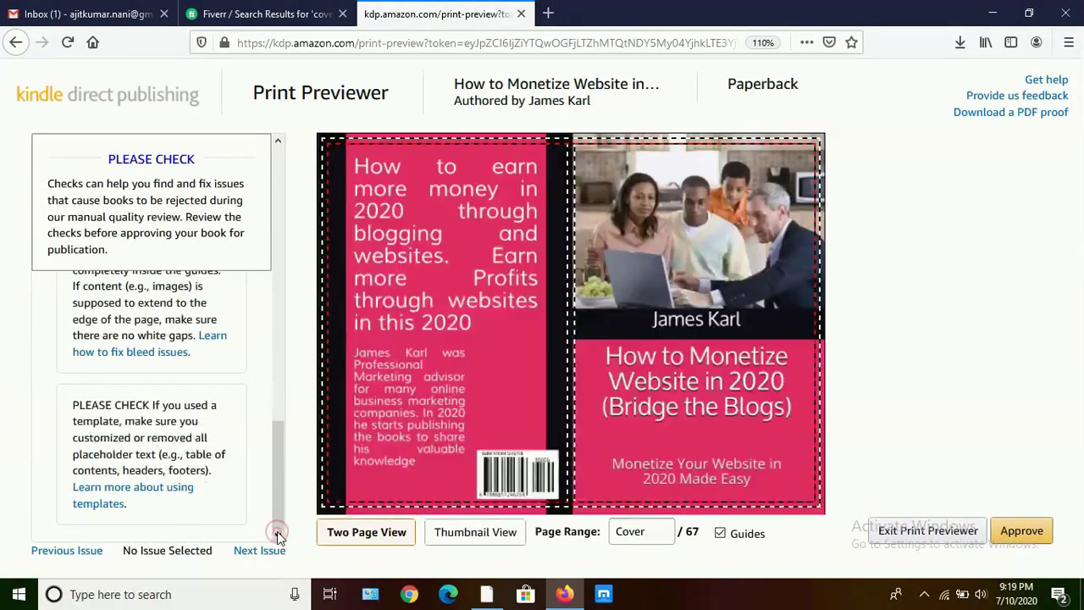
pyautogui.moveTo(283, 147); pyautogui.dragTo(283, 147)
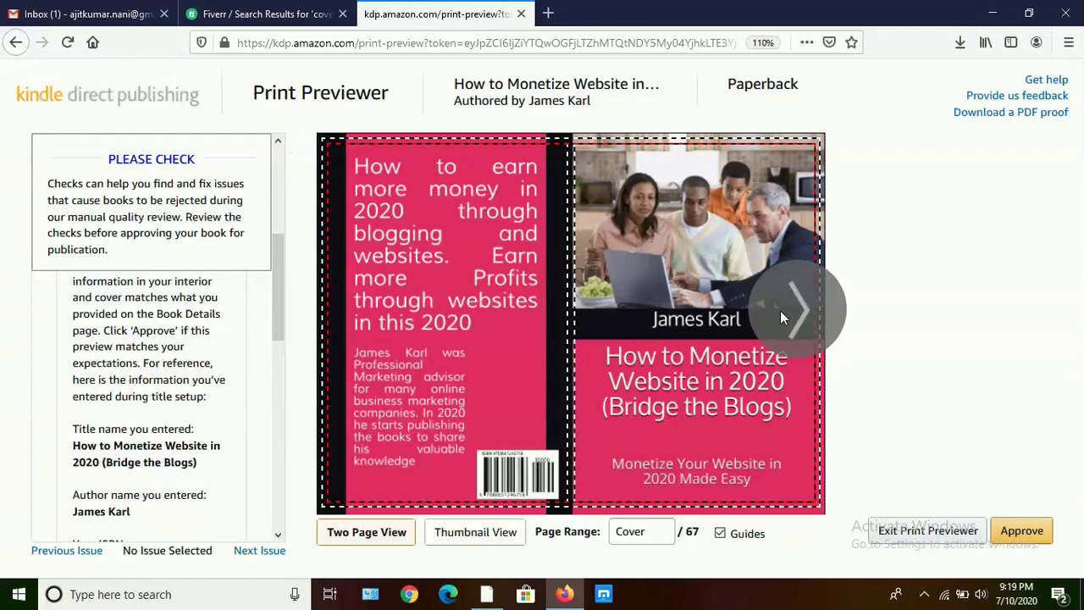
# Page through the paperback preview from the cover to pages 44-45 and check that the text sits within the margins
pyautogui.click(780, 314)
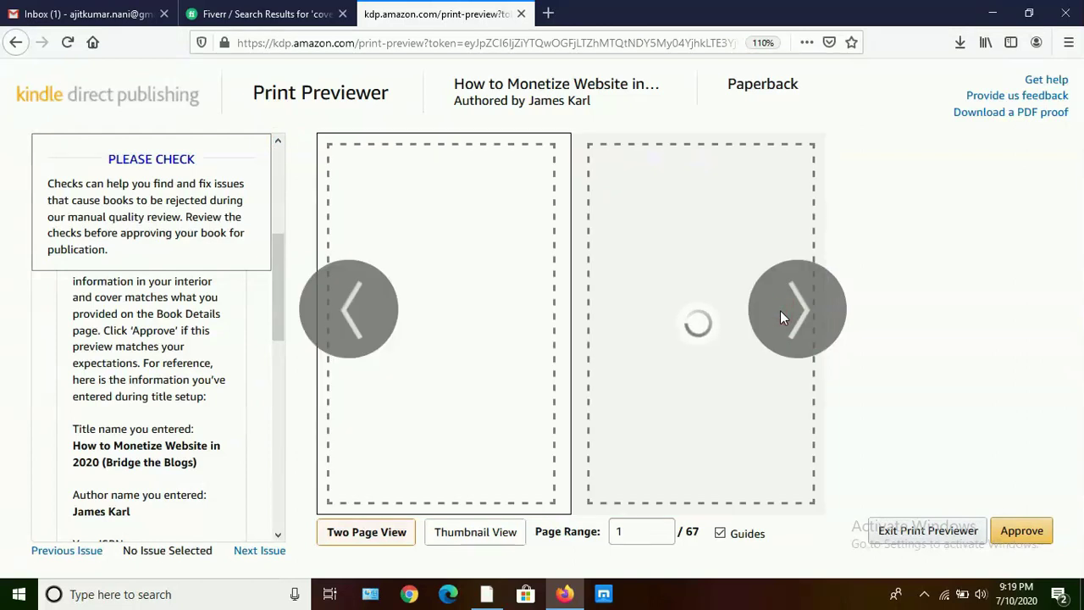
pyautogui.click(780, 310)
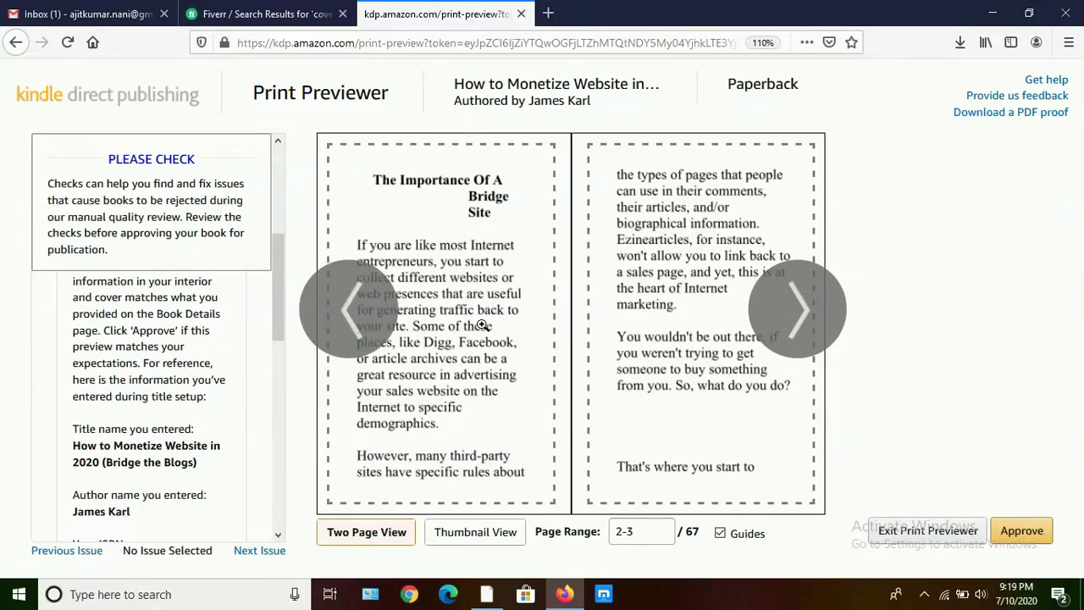
pyautogui.click(805, 307)
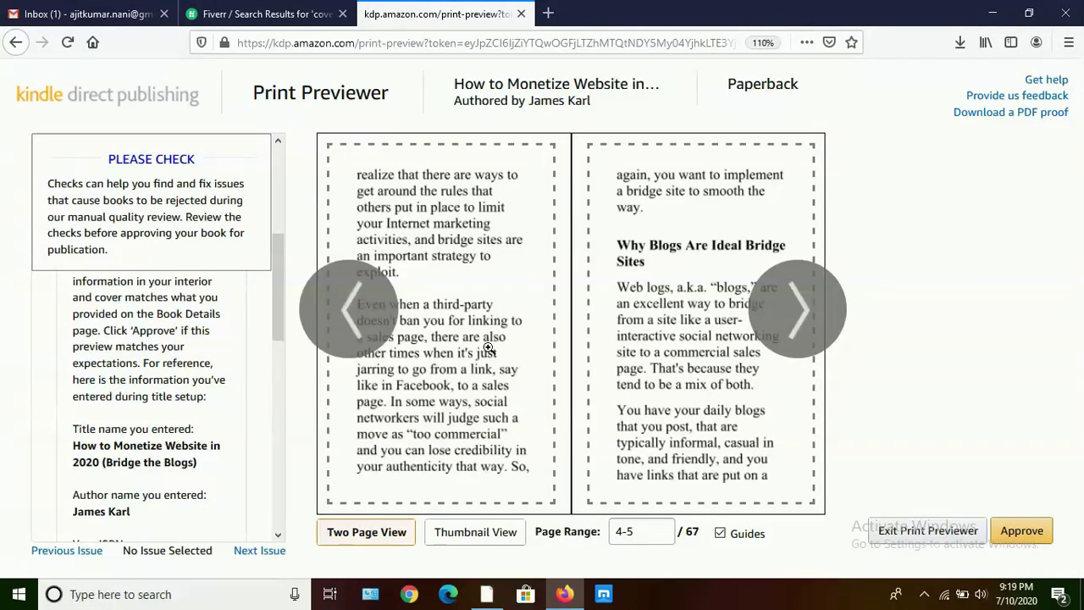
pyautogui.click(781, 303)
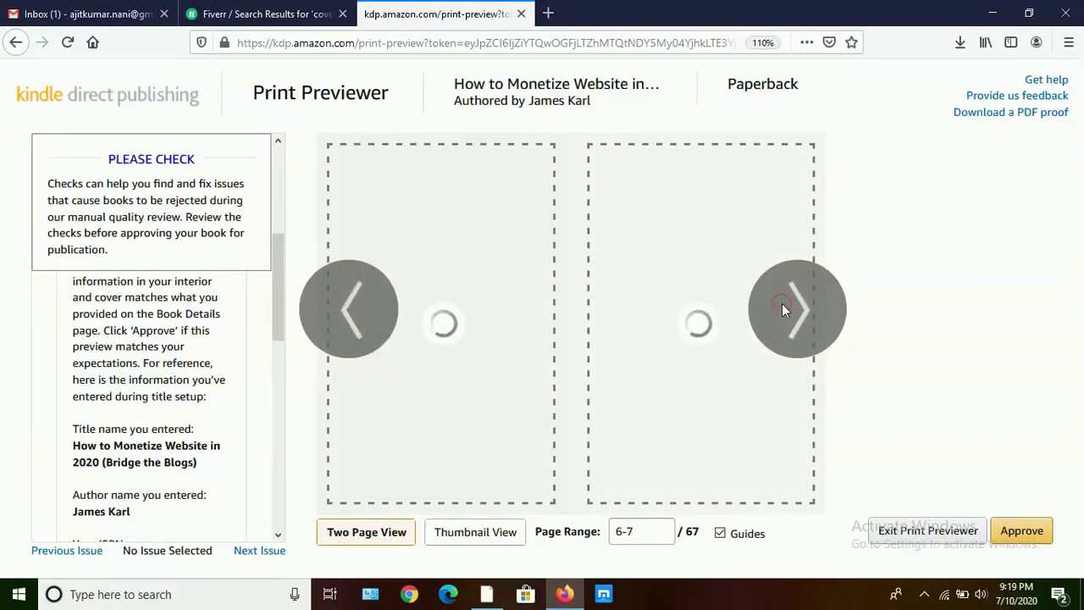
pyautogui.click(782, 303)
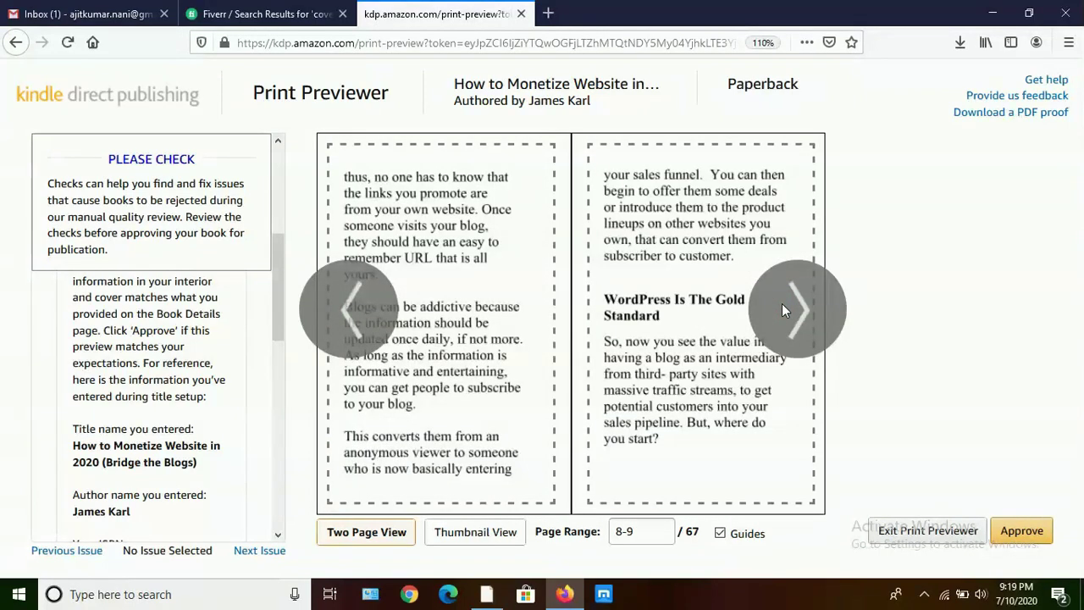
pyautogui.click(781, 303)
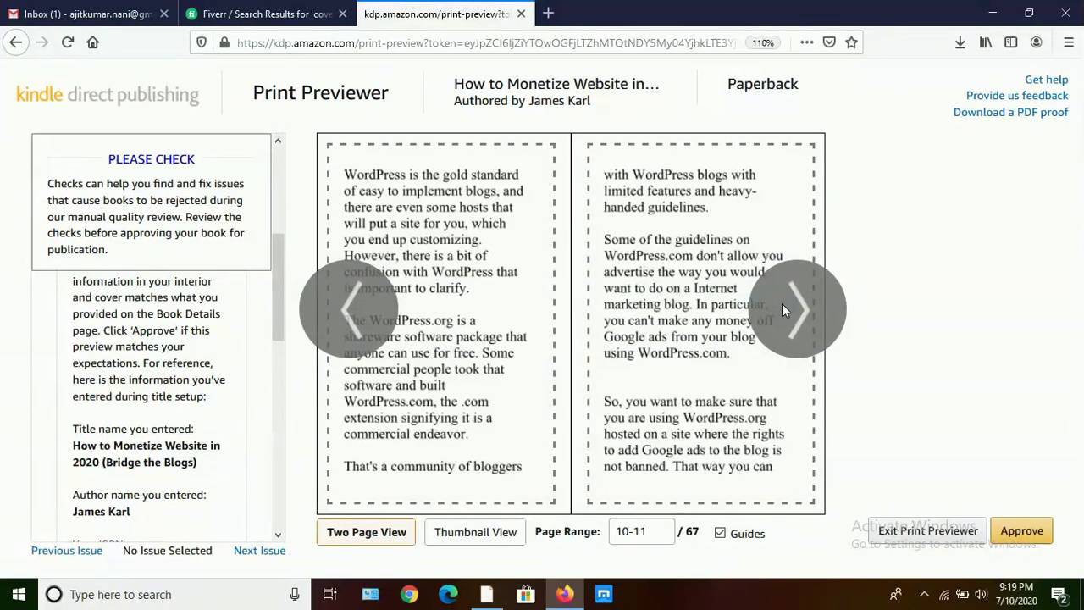
pyautogui.click(782, 303)
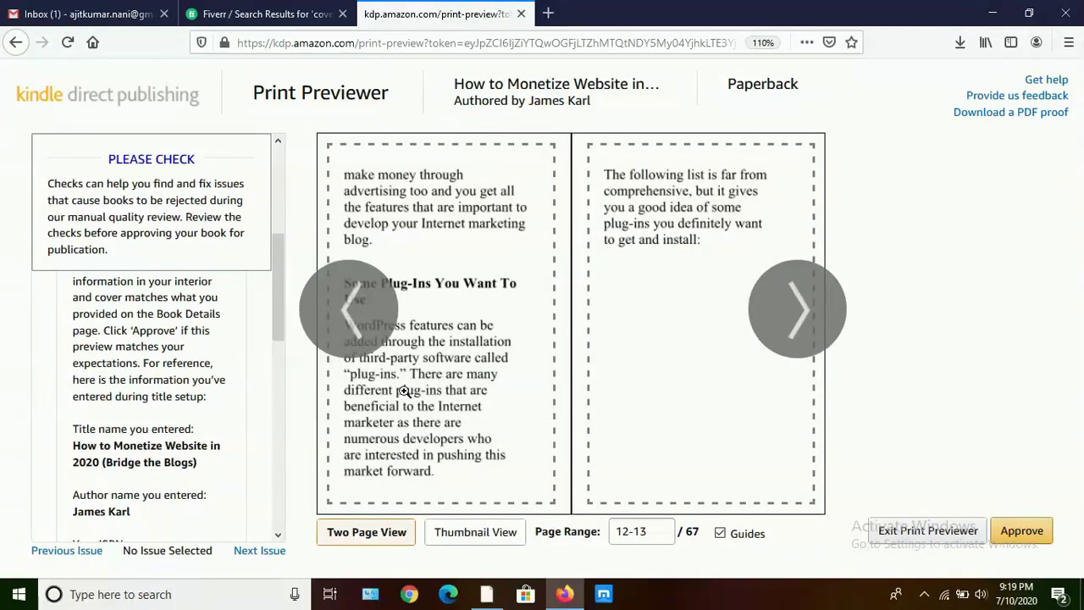
pyautogui.click(813, 293)
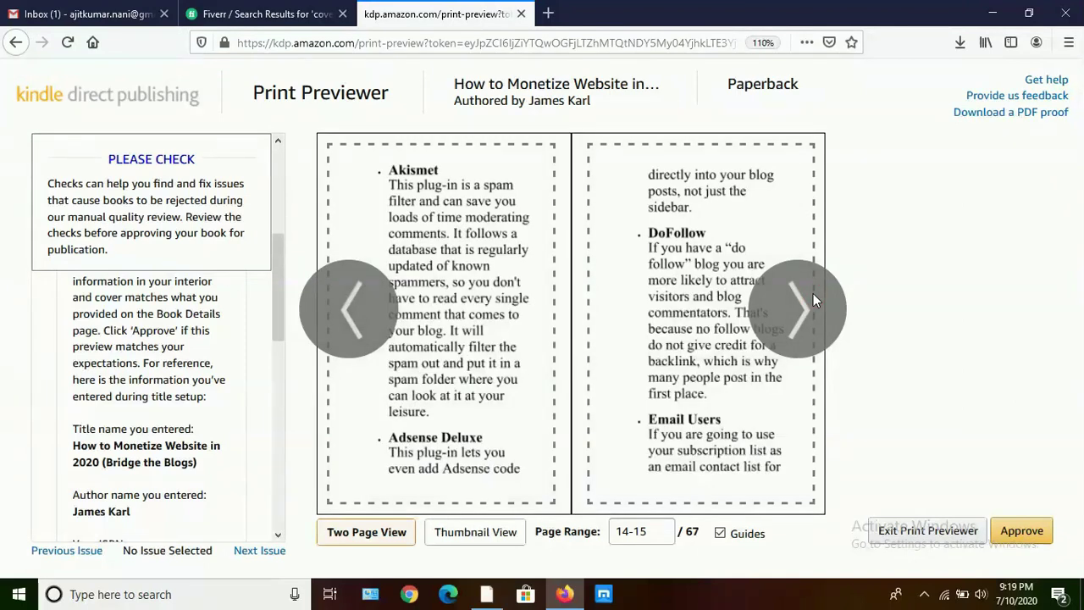
pyautogui.click(812, 293)
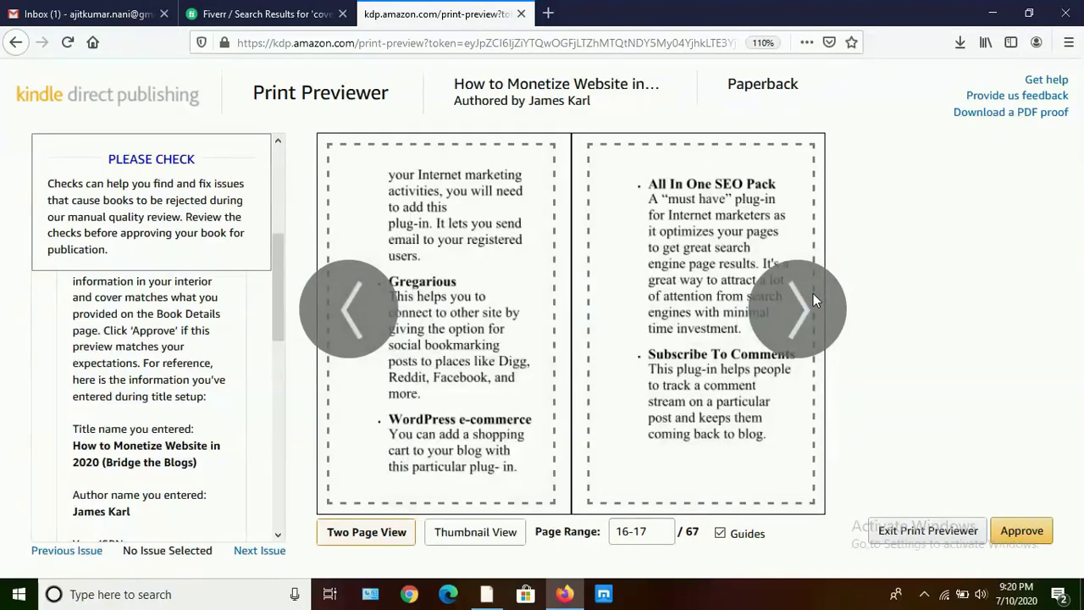
pyautogui.click(812, 292)
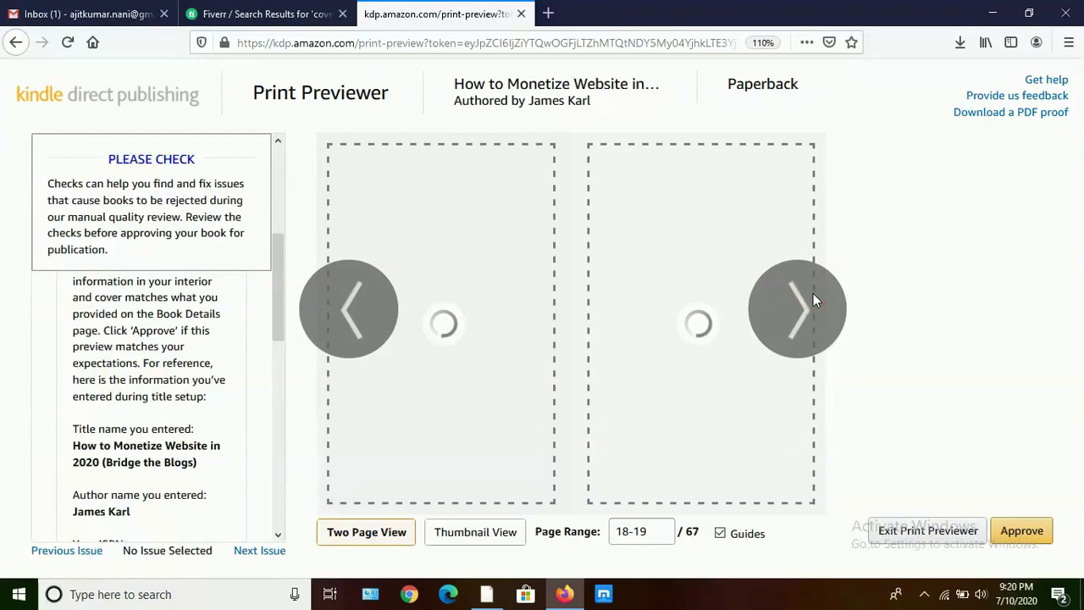
pyautogui.click(812, 293)
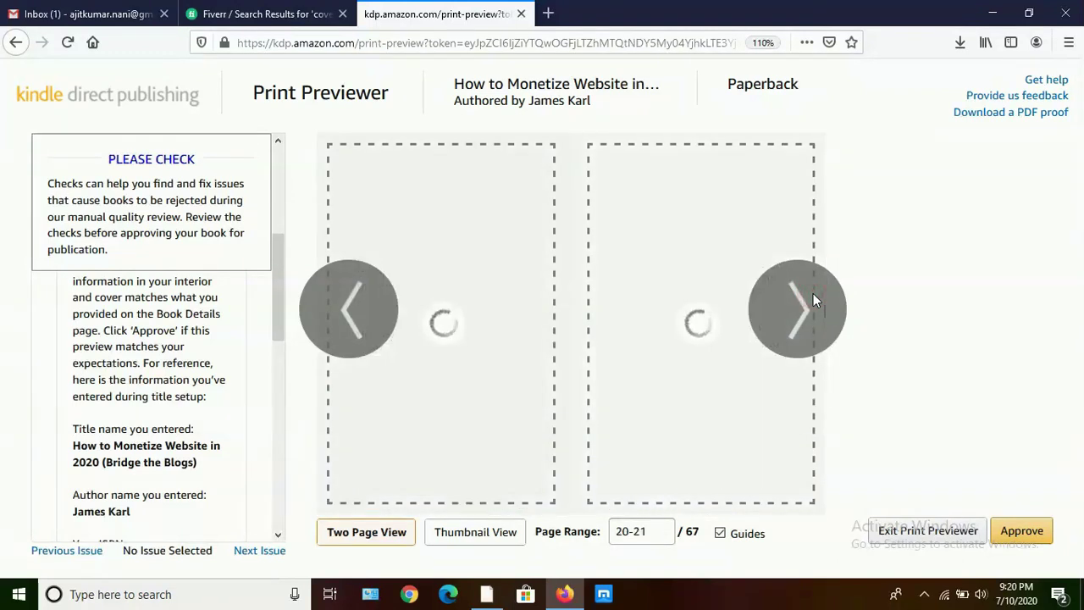
pyautogui.click(813, 293)
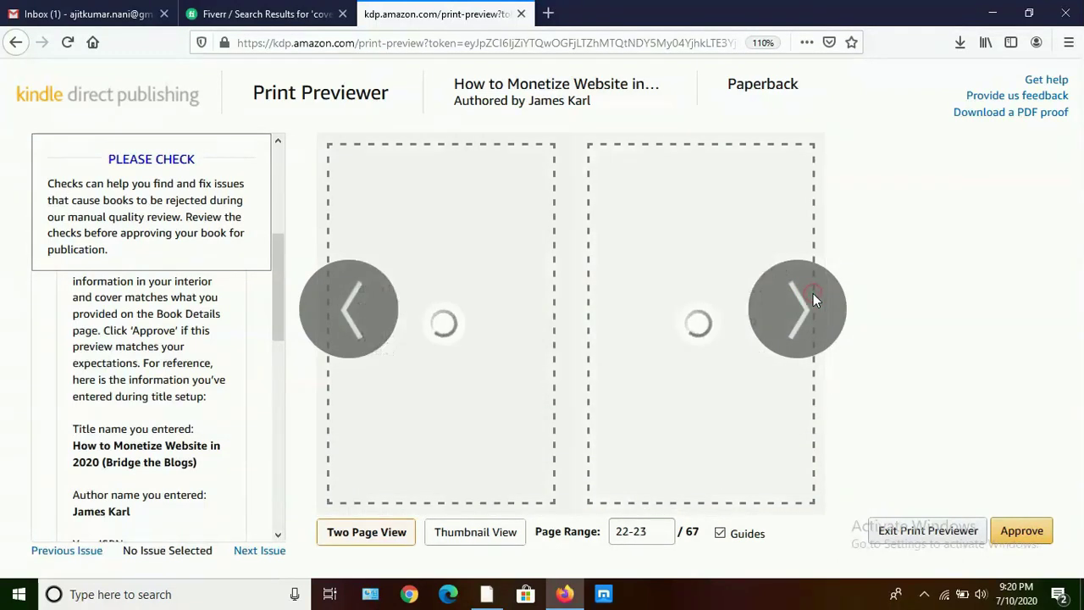
pyautogui.click(813, 293)
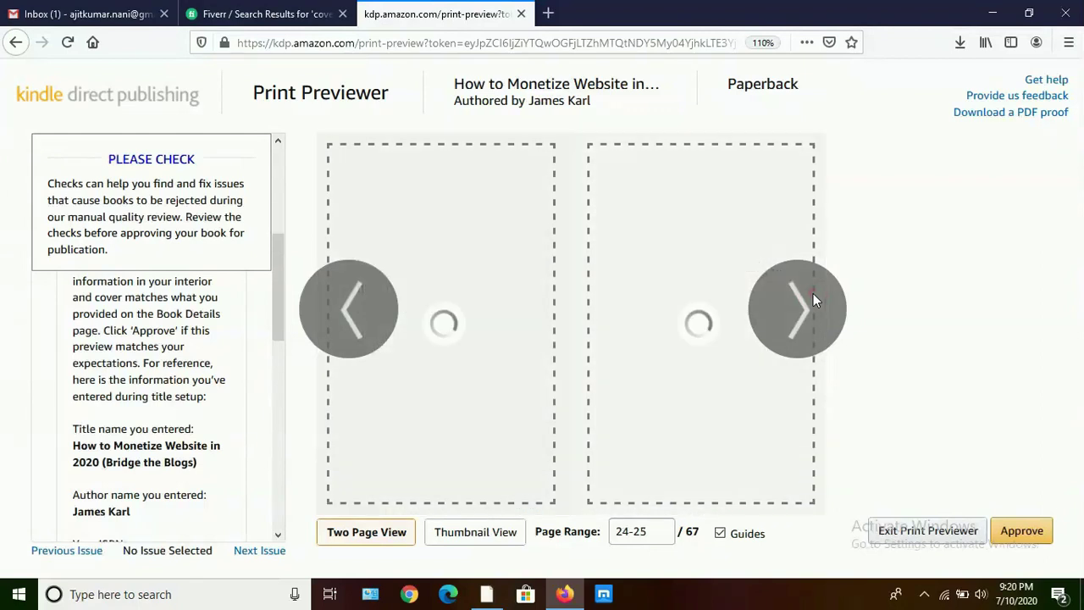
pyautogui.click(813, 293)
pyautogui.click(812, 293)
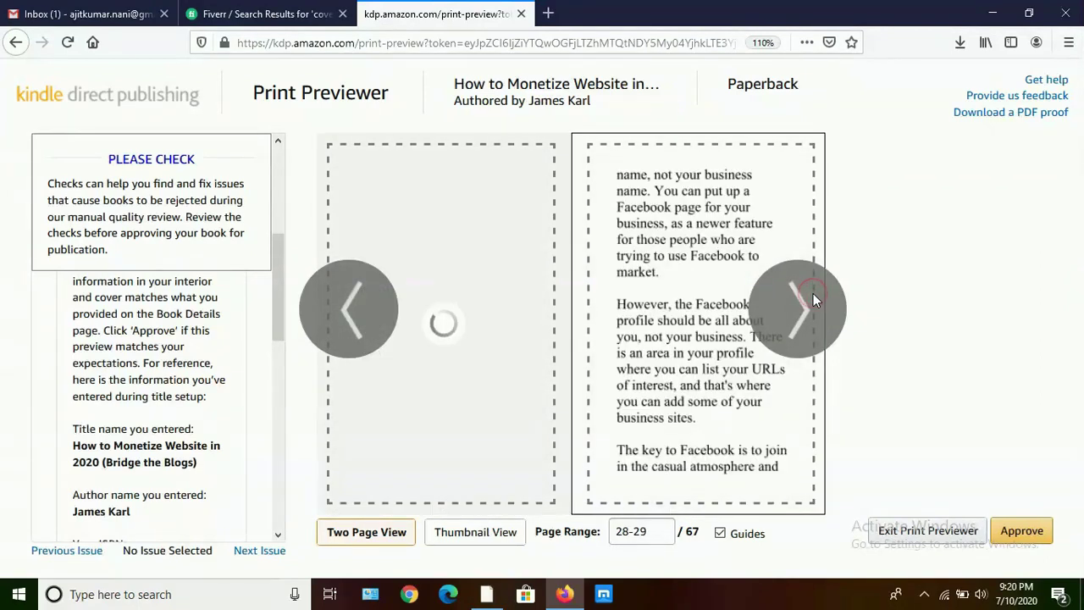
pyautogui.click(812, 293)
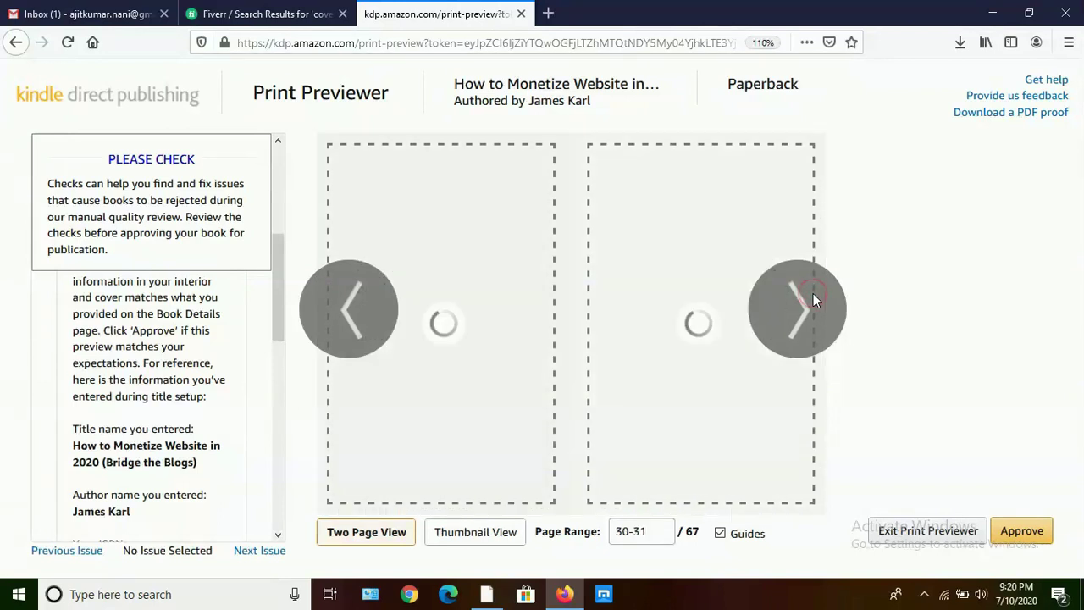
pyautogui.click(813, 293)
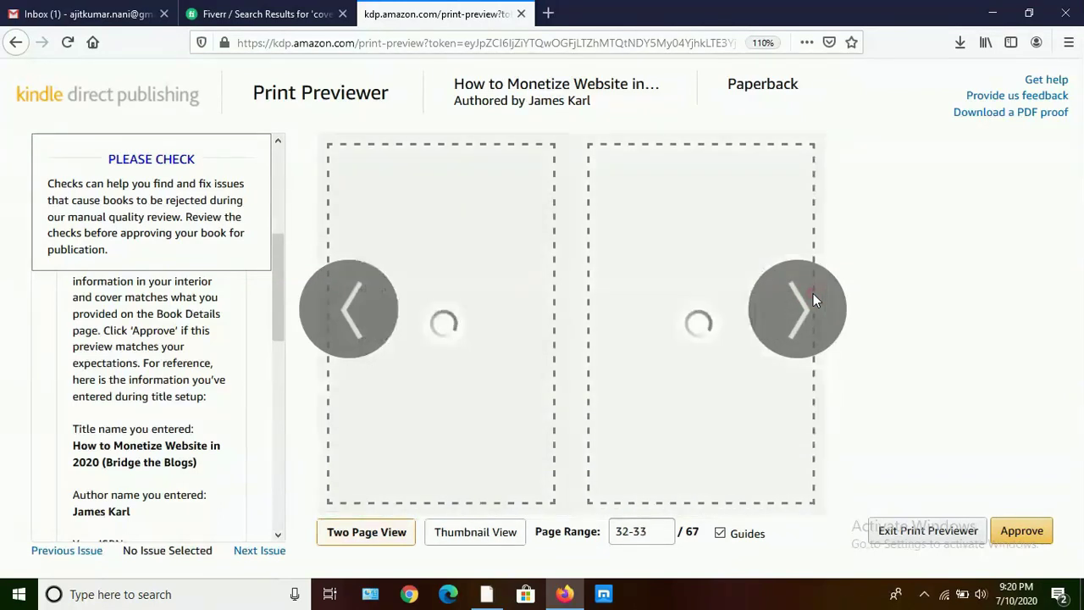
pyautogui.click(813, 293)
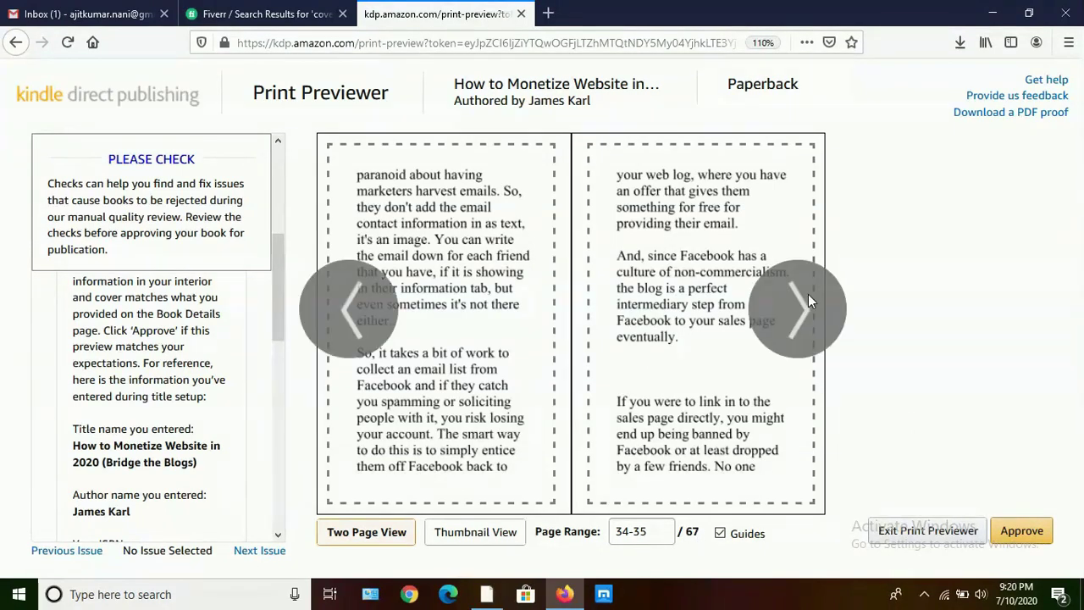
pyautogui.click(808, 294)
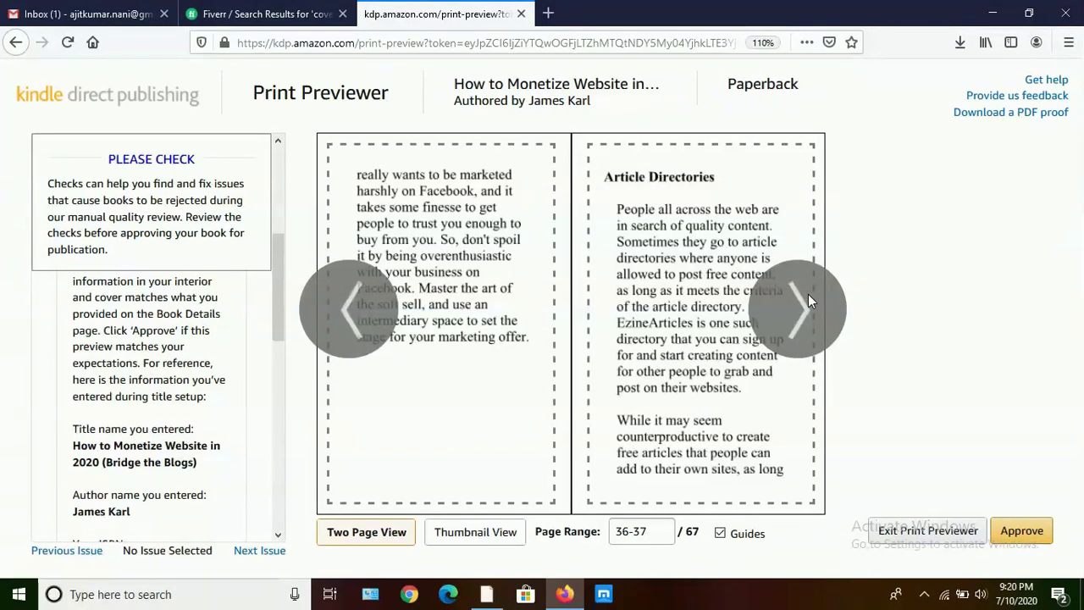
pyautogui.click(808, 294)
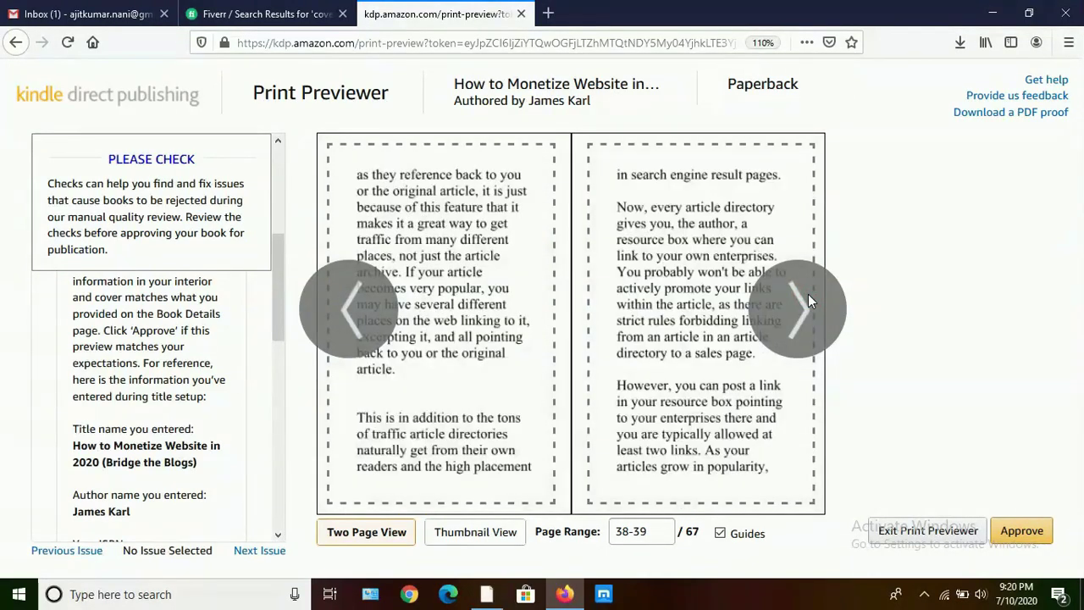
pyautogui.click(807, 294)
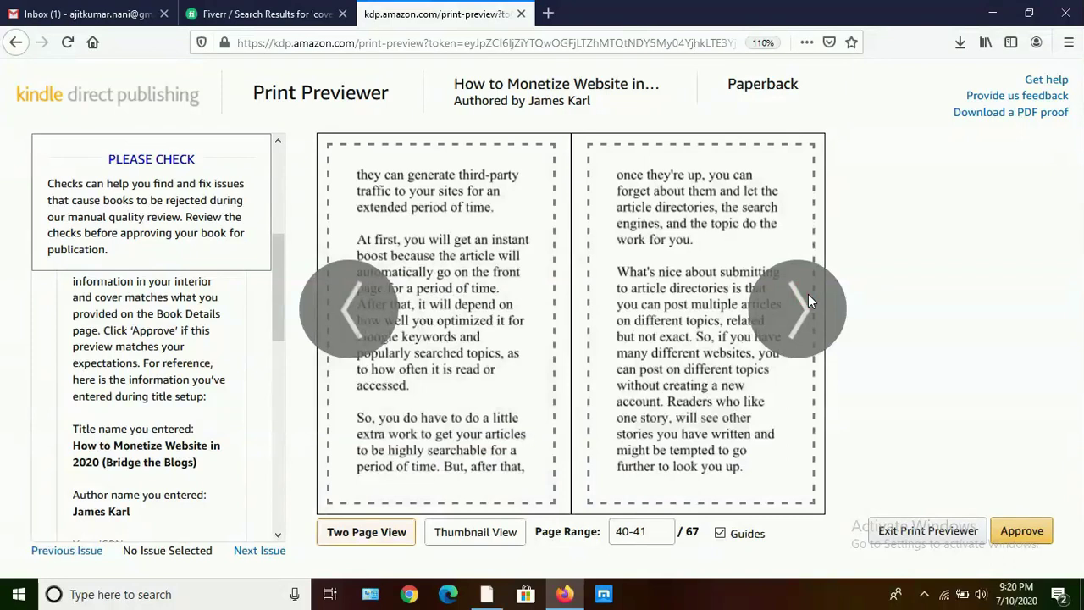
pyautogui.click(808, 294)
pyautogui.click(807, 294)
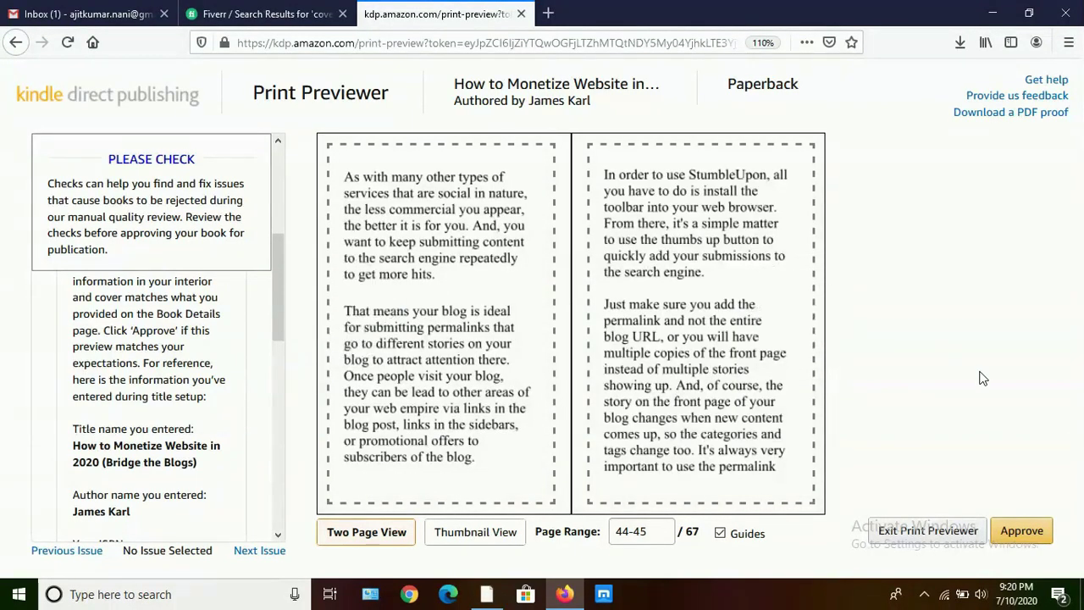
# Approve the print proof, review the book summary and printing cost, and save the paperback content to continue to pricing
pyautogui.click(1023, 532)
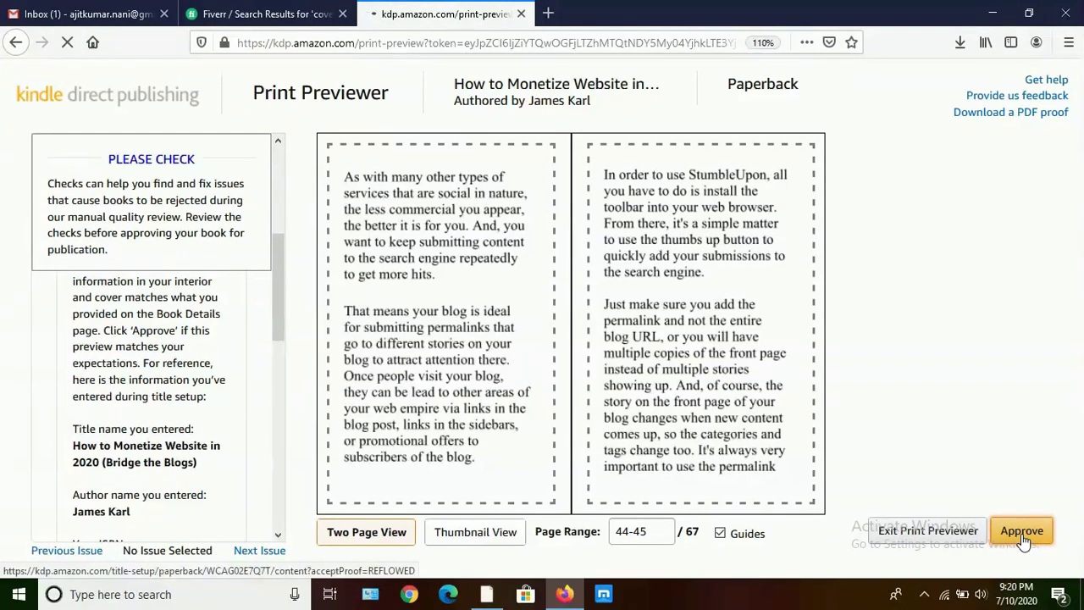
pyautogui.scroll(-3, 938, 392)
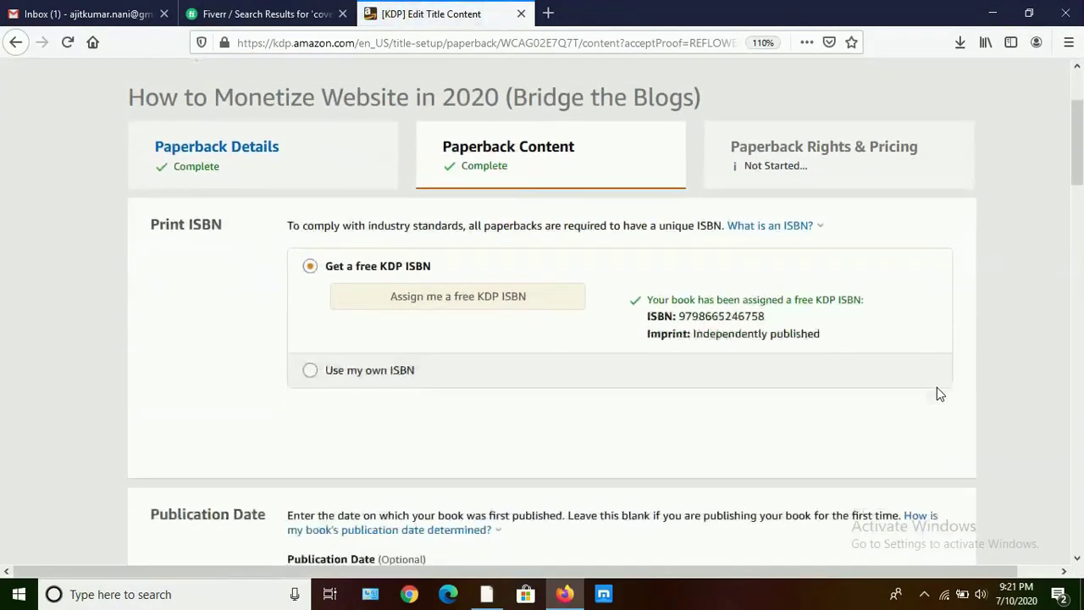
pyautogui.scroll(-10, 938, 394)
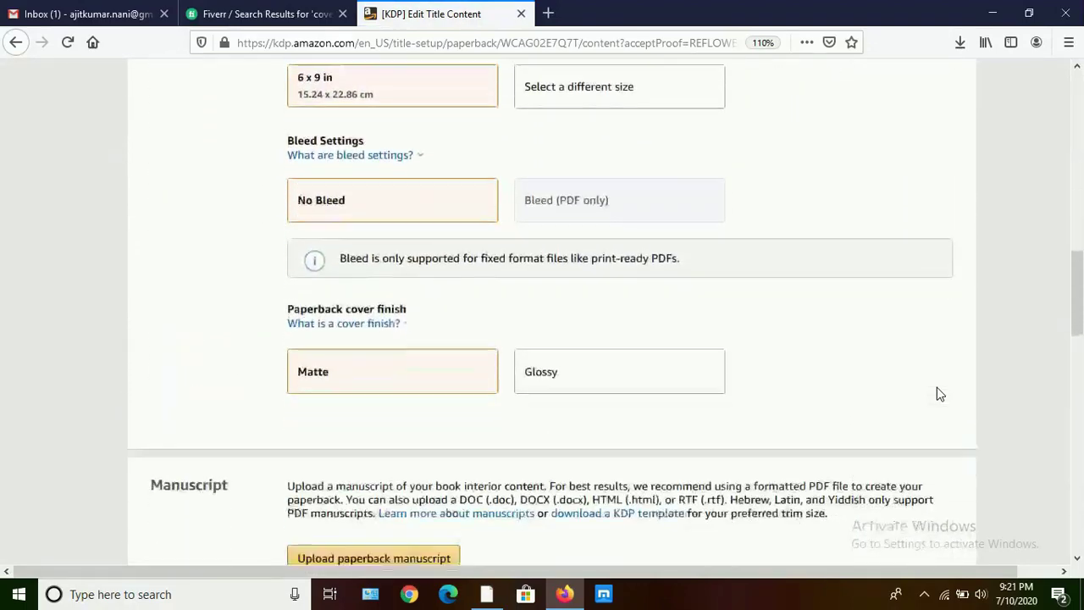
pyautogui.scroll(-12, 938, 393)
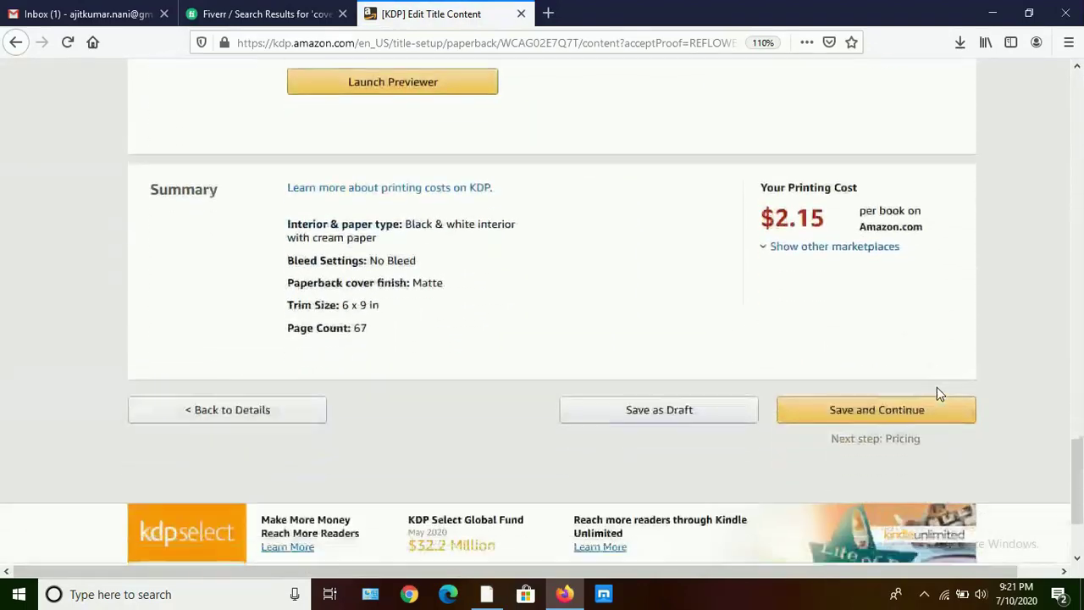
pyautogui.scroll(-2, 936, 386)
pyautogui.scroll(4, 936, 387)
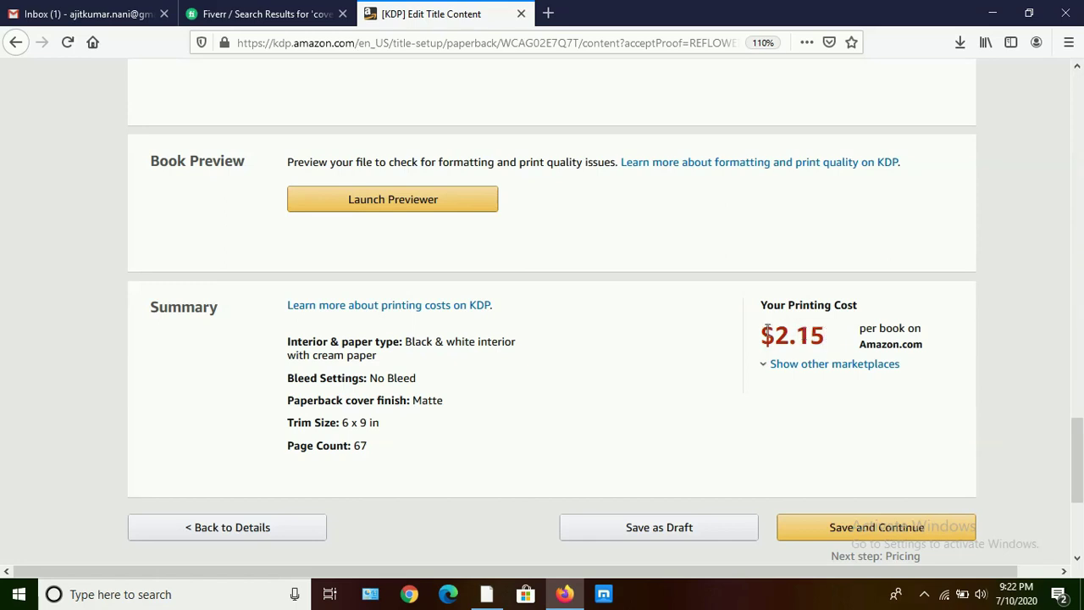
pyautogui.click(885, 536)
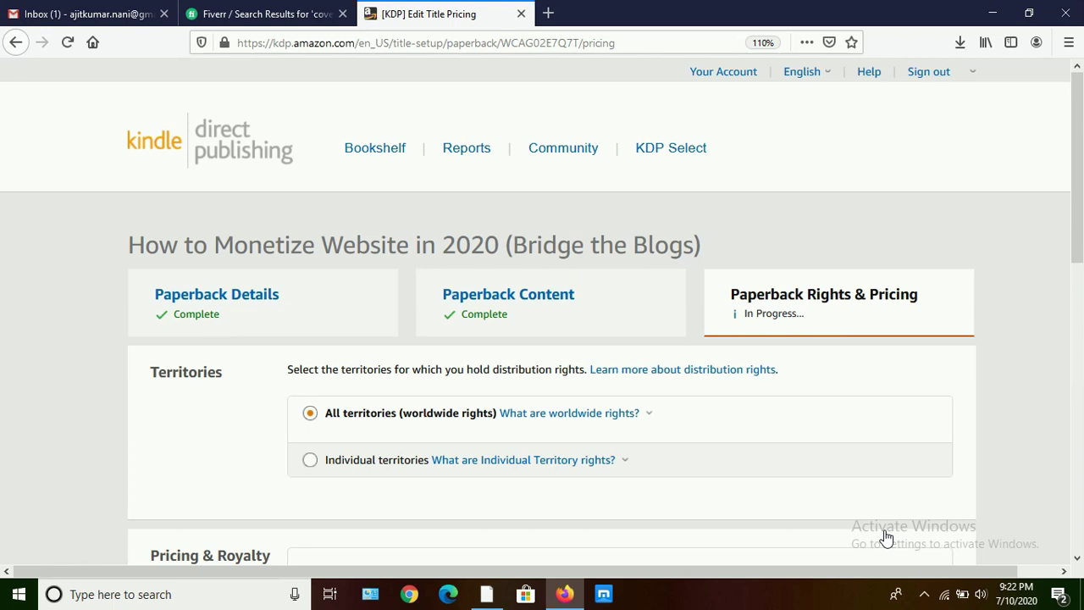
# Try the Individual territories option and return to All territories (worldwide rights)
pyautogui.scroll(-3, 884, 537)
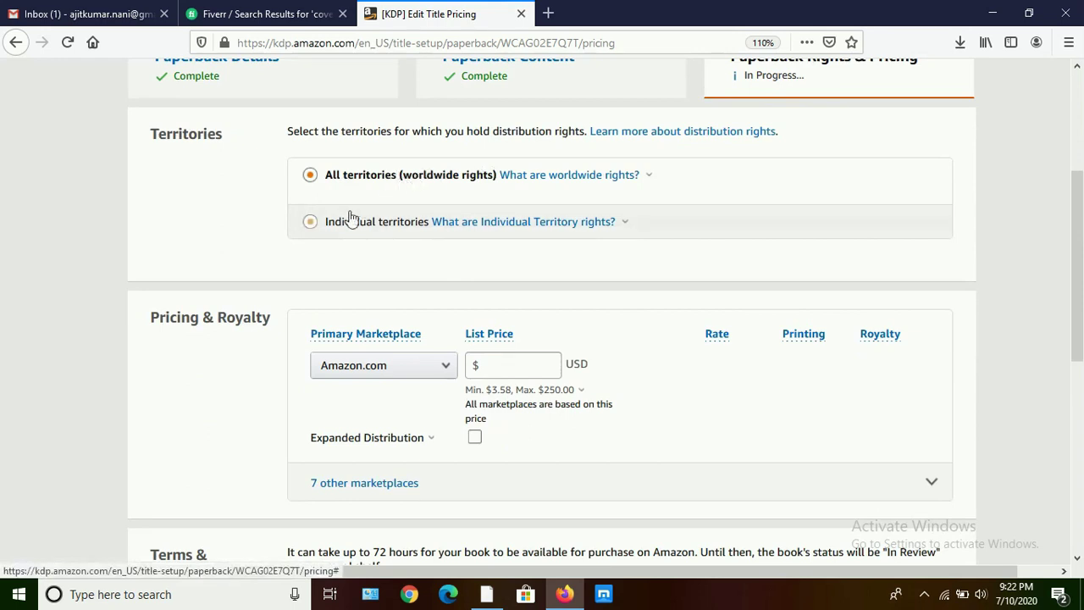
pyautogui.click(312, 225)
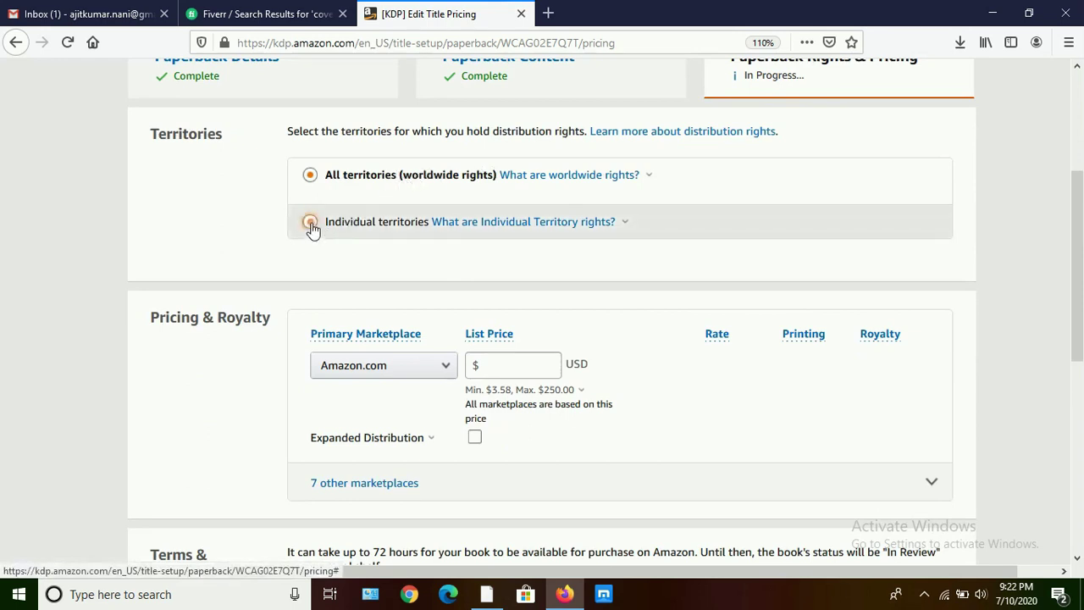
pyautogui.click(307, 178)
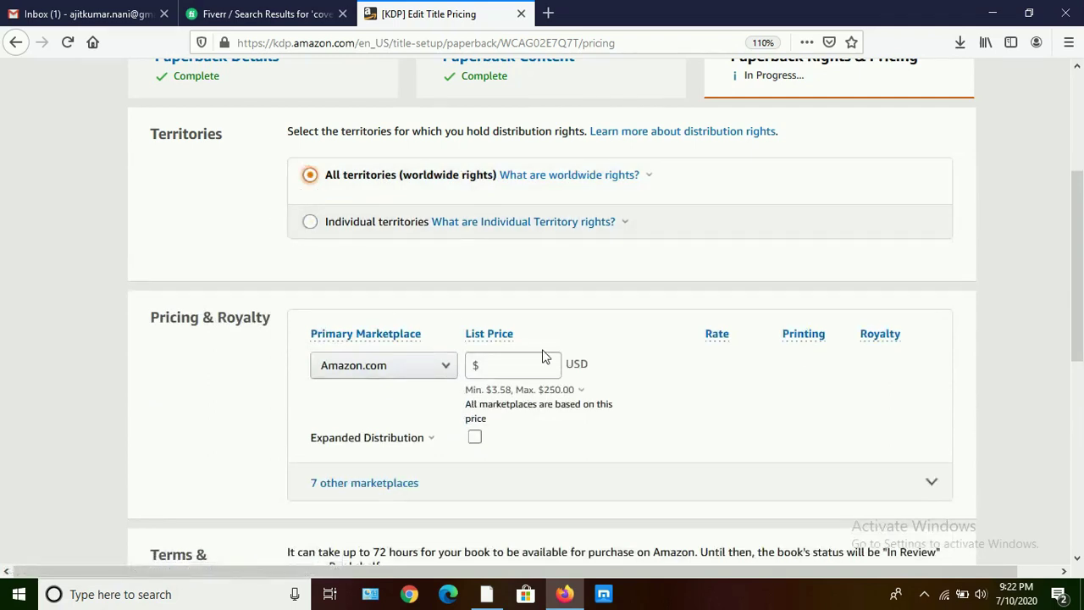
# Set the Amazon.com list price to 15 USD, consulting the minimum price explanation, and enable Expanded Distribution
pyautogui.click(538, 366)
pyautogui.click(504, 391)
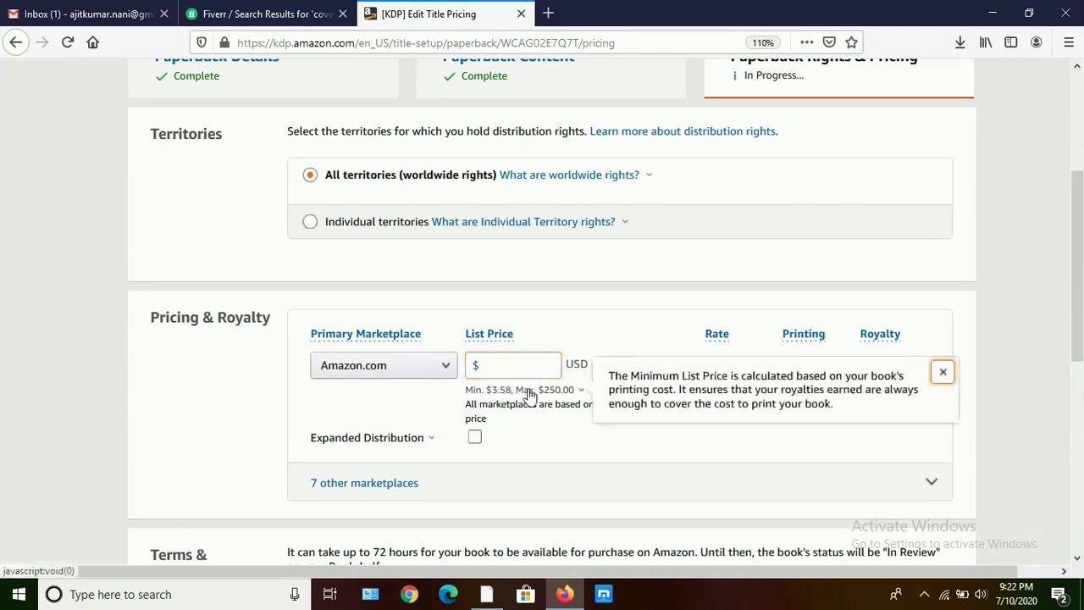
pyautogui.click(530, 366)
pyautogui.click(525, 362)
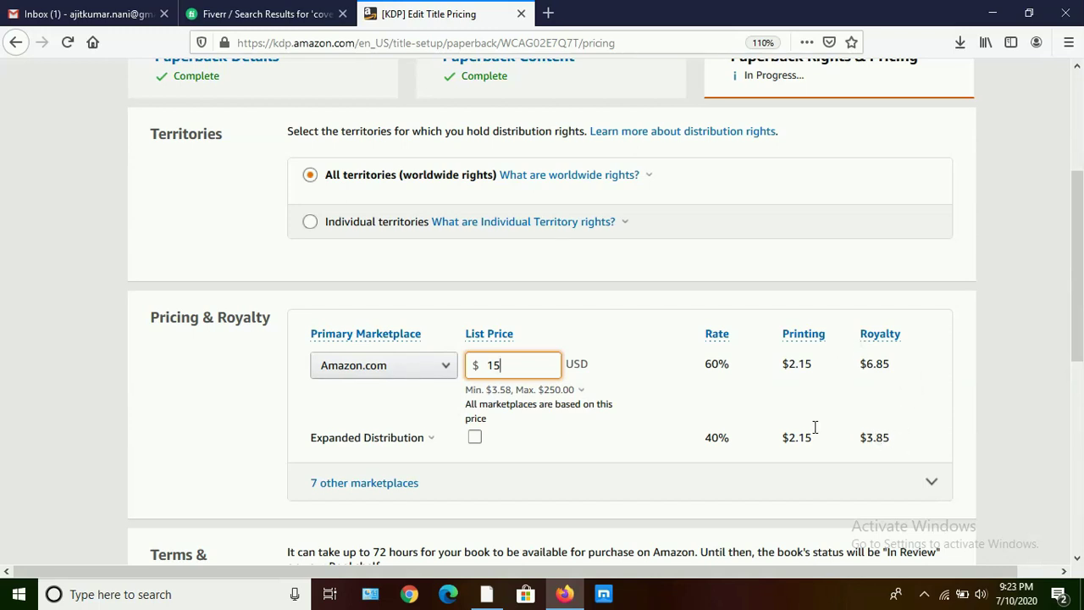
pyautogui.click(547, 391)
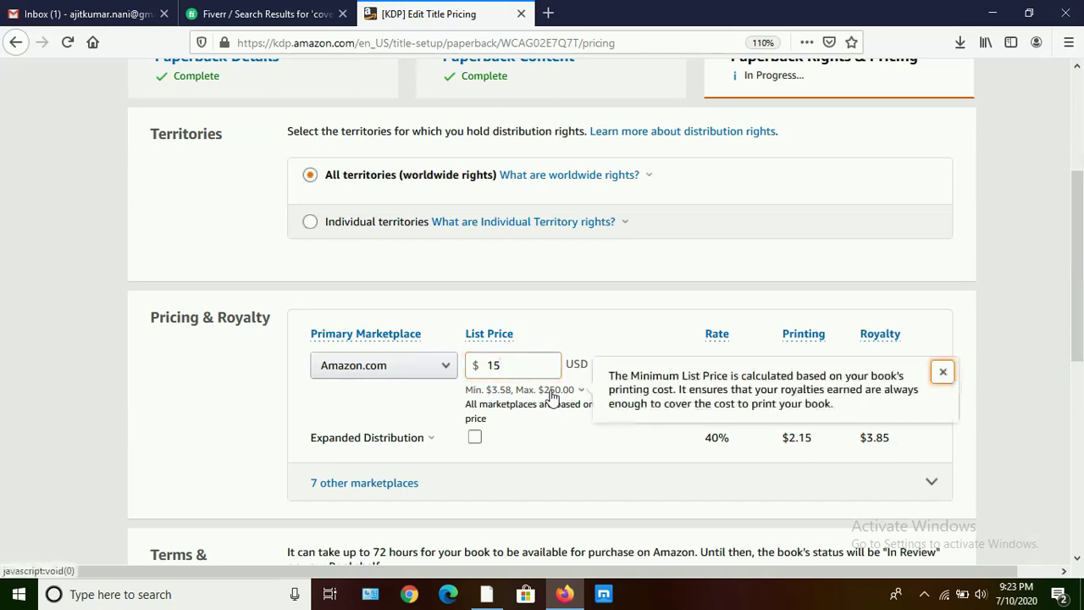
pyautogui.click(730, 445)
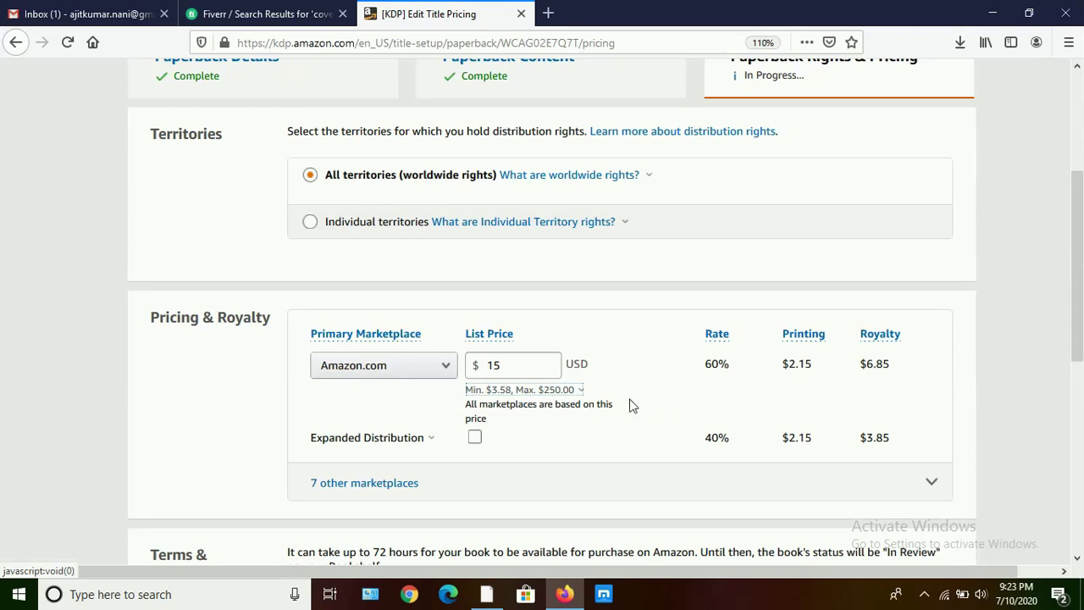
pyautogui.click(476, 441)
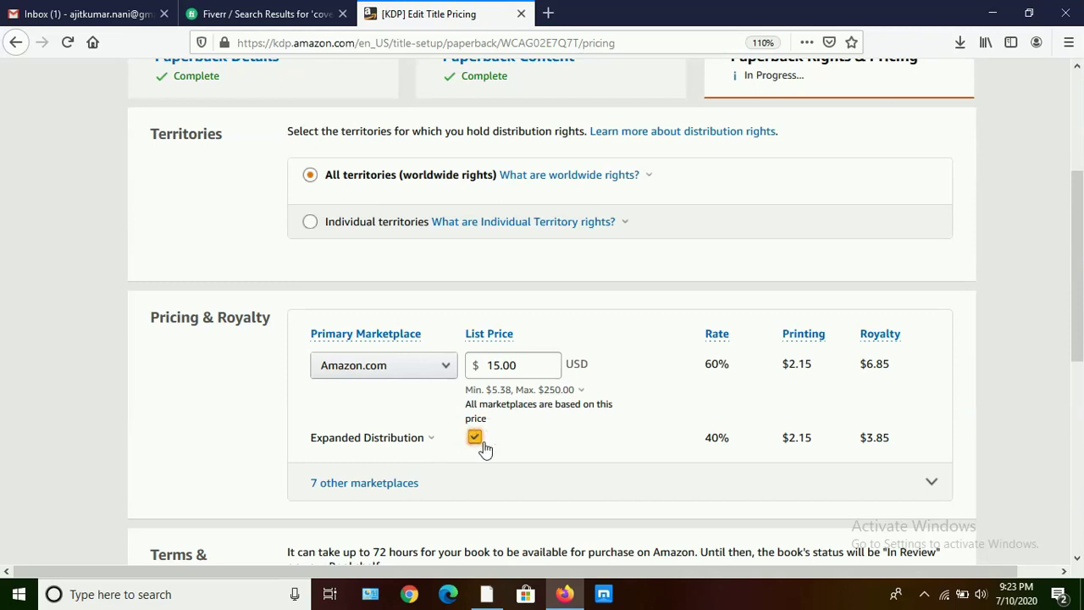
# Expand the other marketplaces in the paperback's pricing section and review their converted list prices and royalties
pyautogui.click(378, 489)
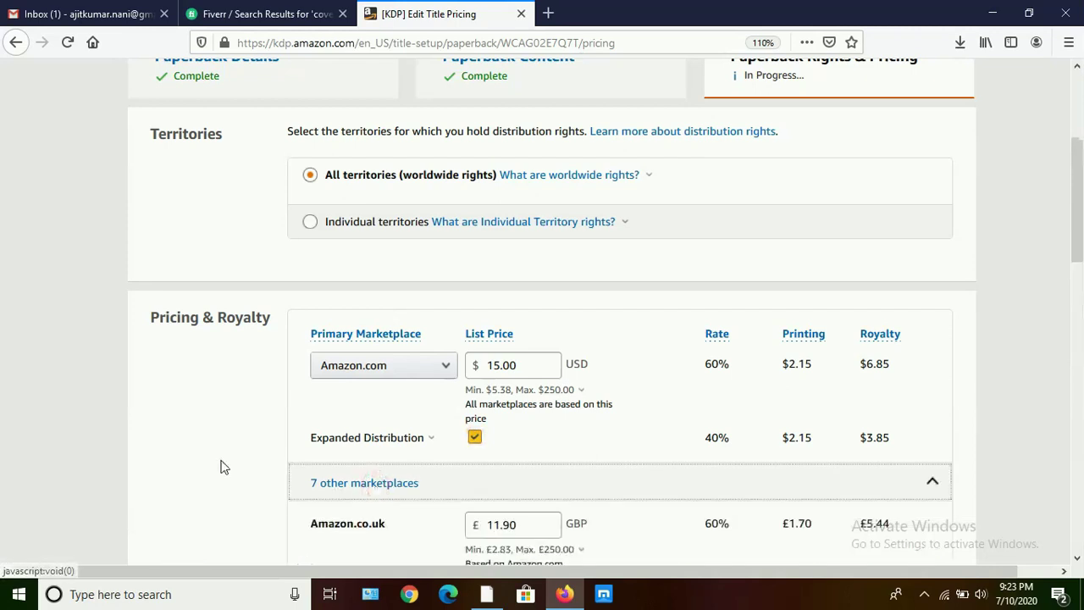
pyautogui.scroll(-1, 220, 465)
pyautogui.scroll(-3, 220, 464)
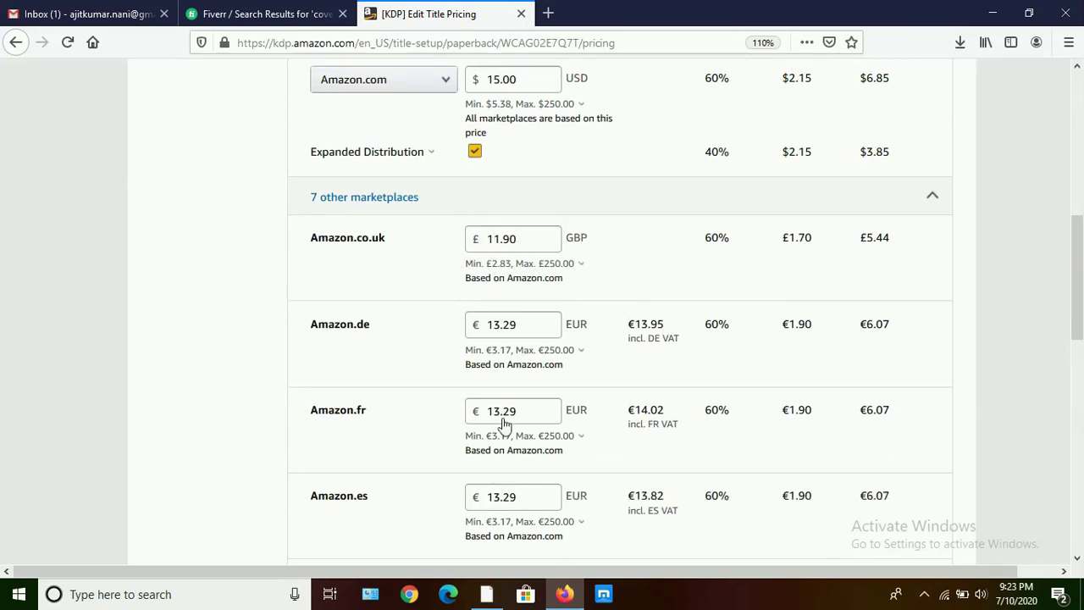
pyautogui.scroll(-2, 237, 395)
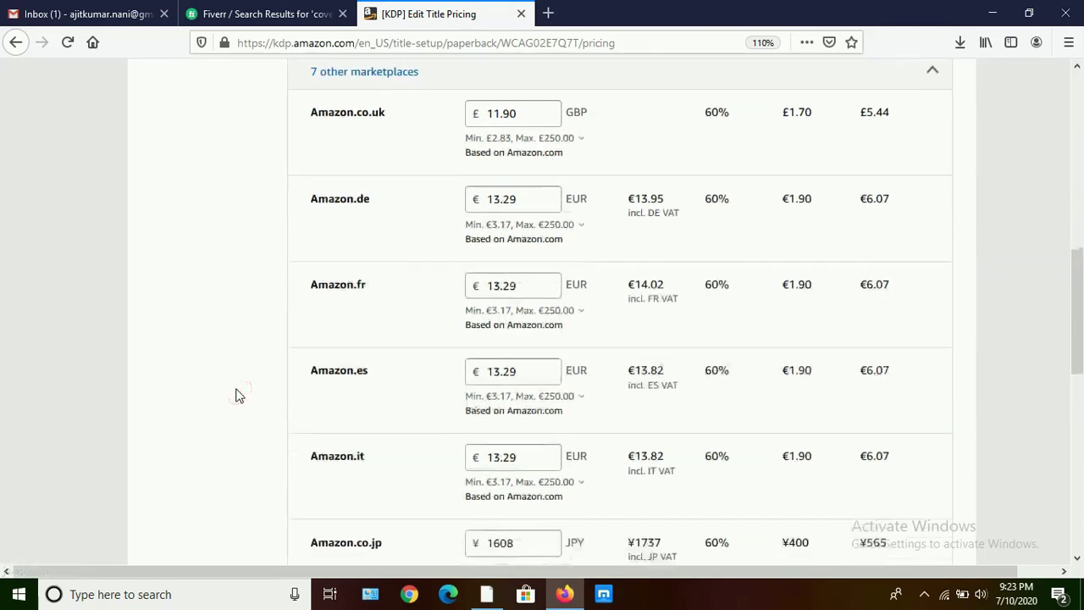
# Publish the paperback book and close the submission confirmation to return to the Bookshelf
pyautogui.scroll(-6, 237, 395)
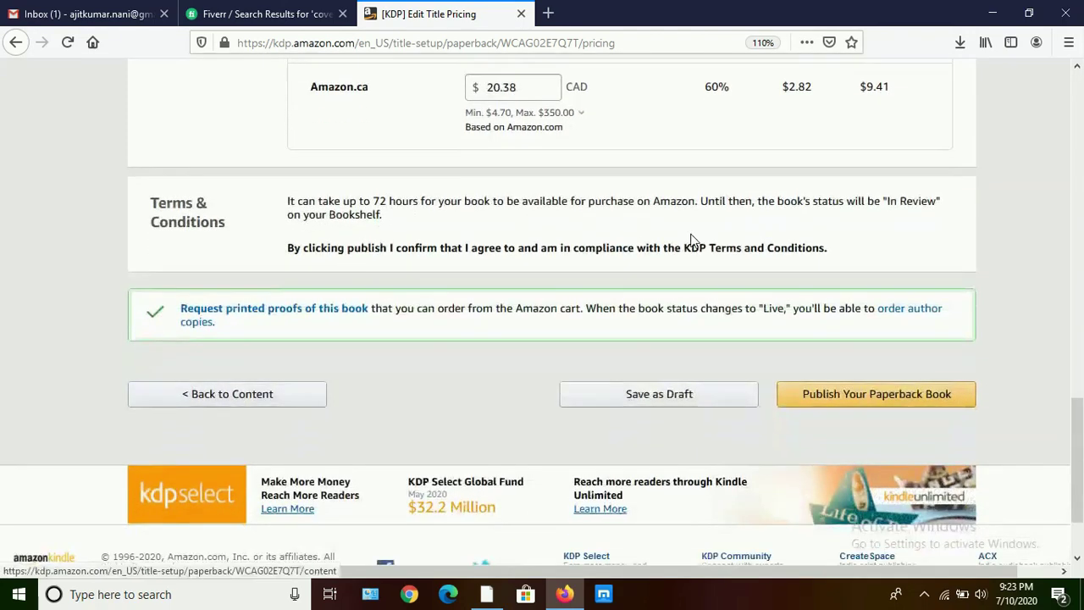
pyautogui.click(891, 405)
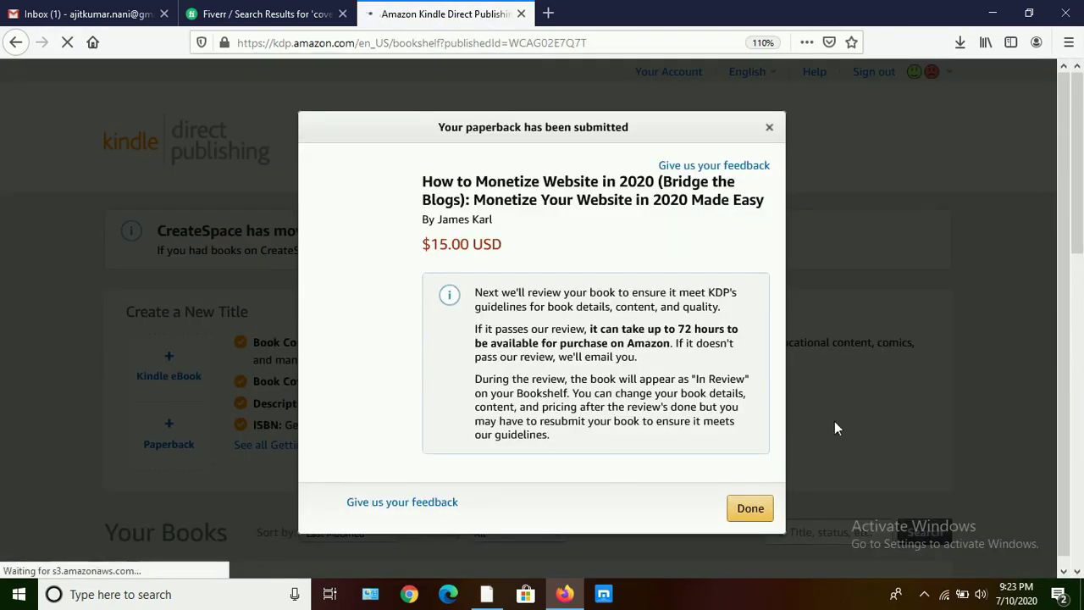
pyautogui.click(754, 508)
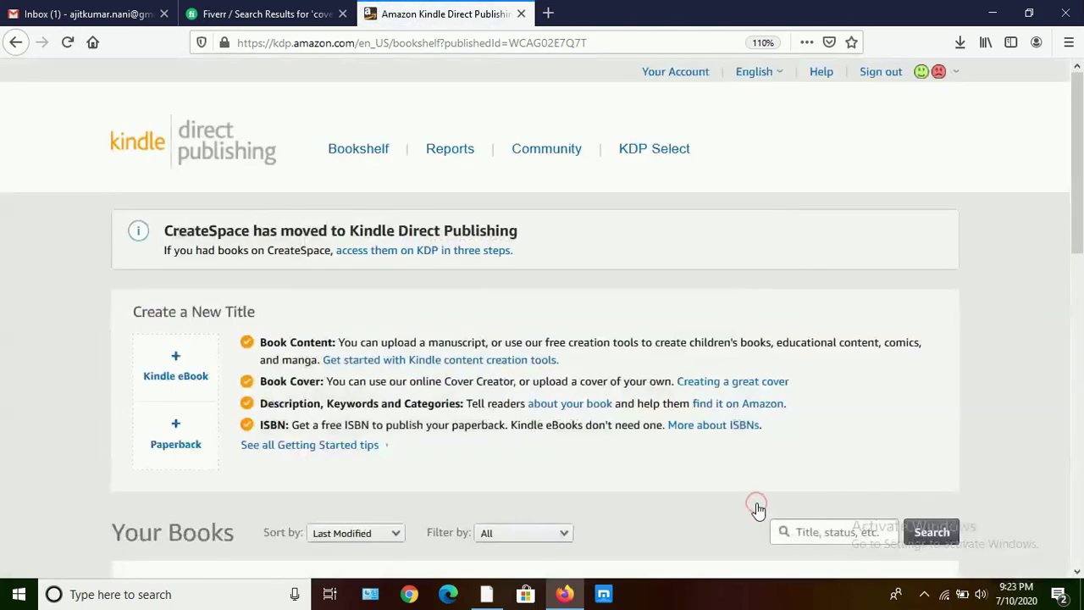
# Check the publication status of the book's Kindle eBook and paperback in Your Books, including the eBook's status explanation
pyautogui.scroll(-3, 758, 508)
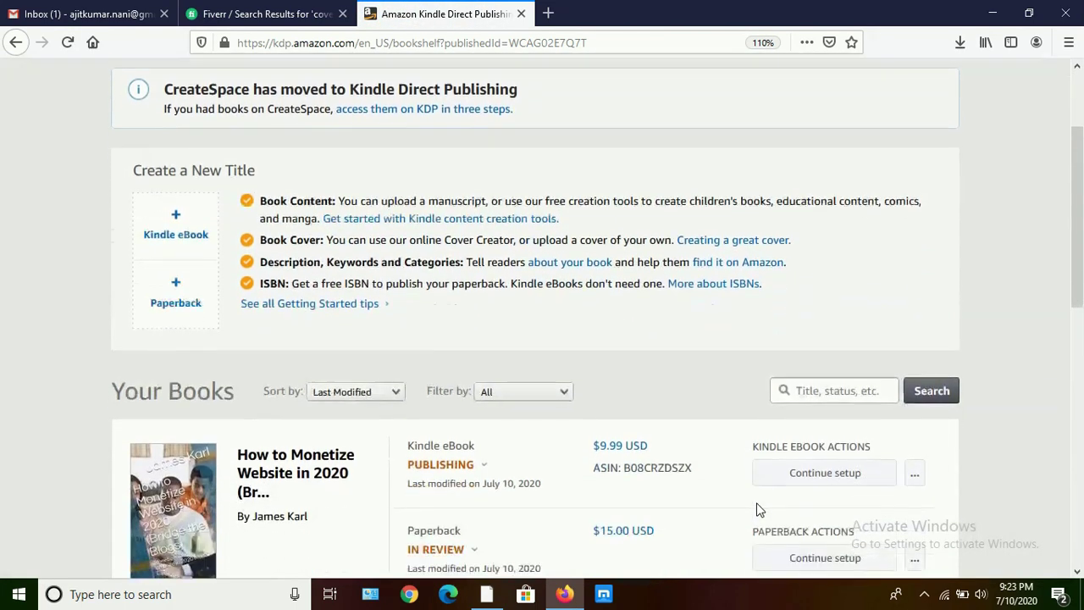
pyautogui.scroll(-1, 759, 508)
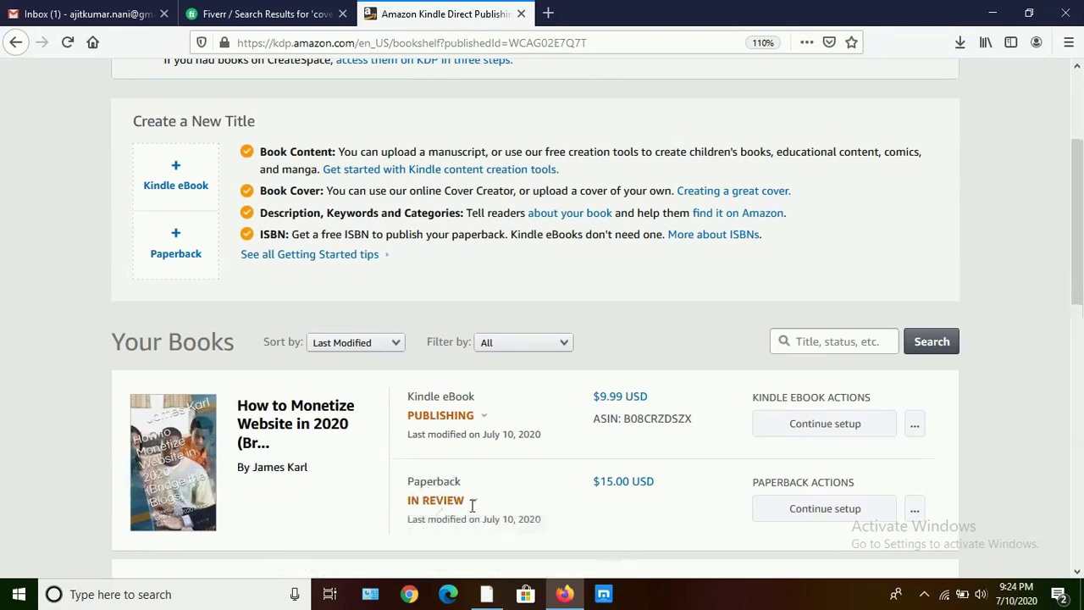
pyautogui.moveTo(477, 423)
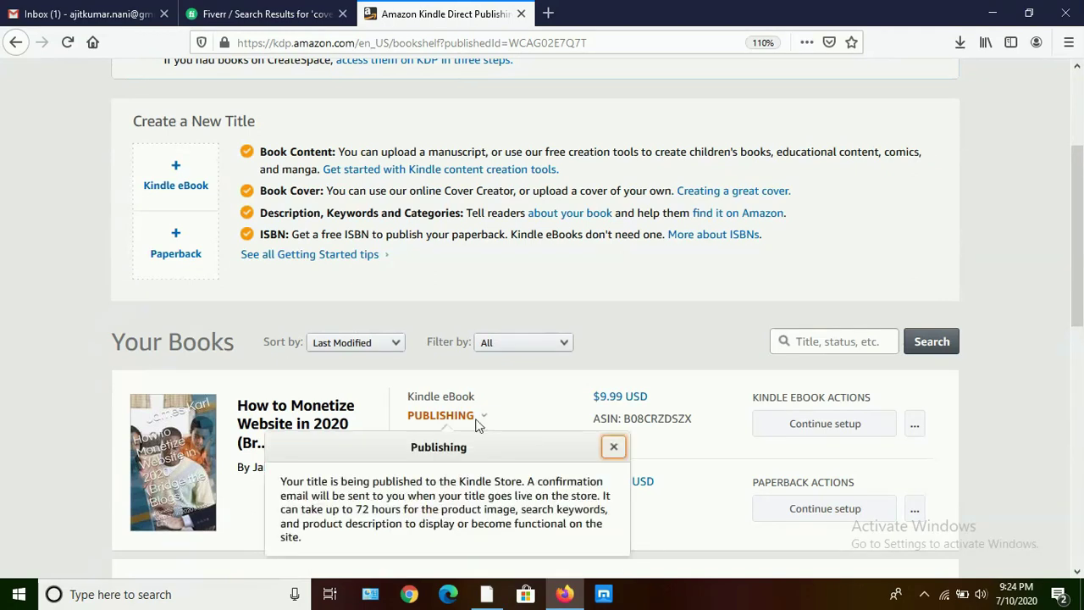